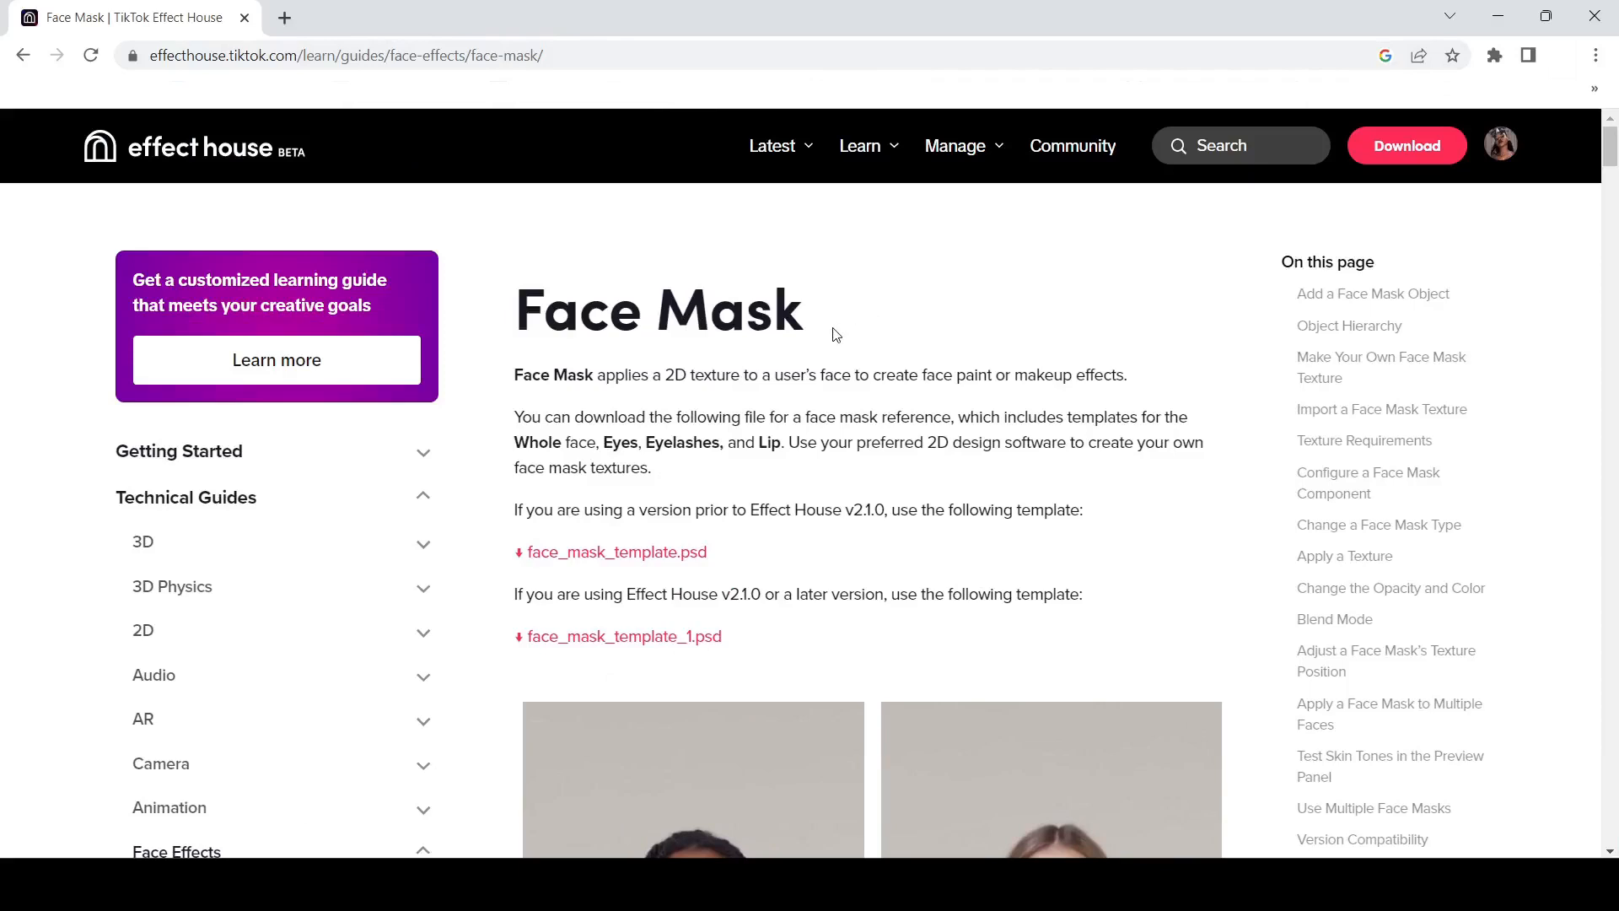
# Step: Review the Face Mask guide's sections on template downloads, making your own texture and export settings
pyautogui.scroll(-2, 833, 333)
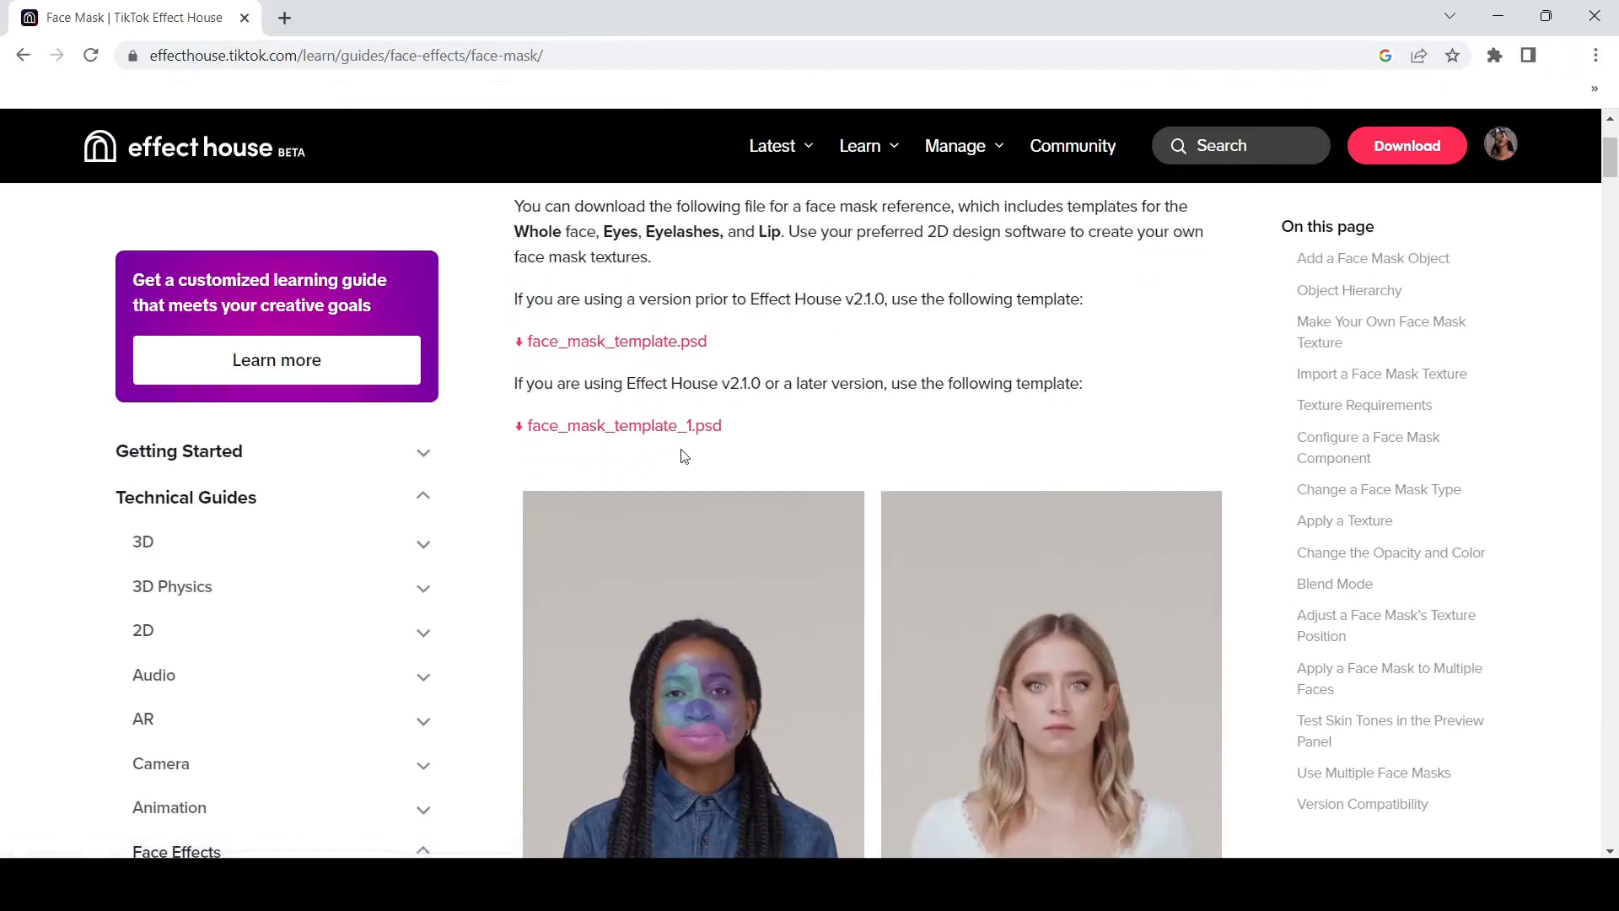
pyautogui.scroll(-2, 681, 449)
pyautogui.scroll(-8, 683, 453)
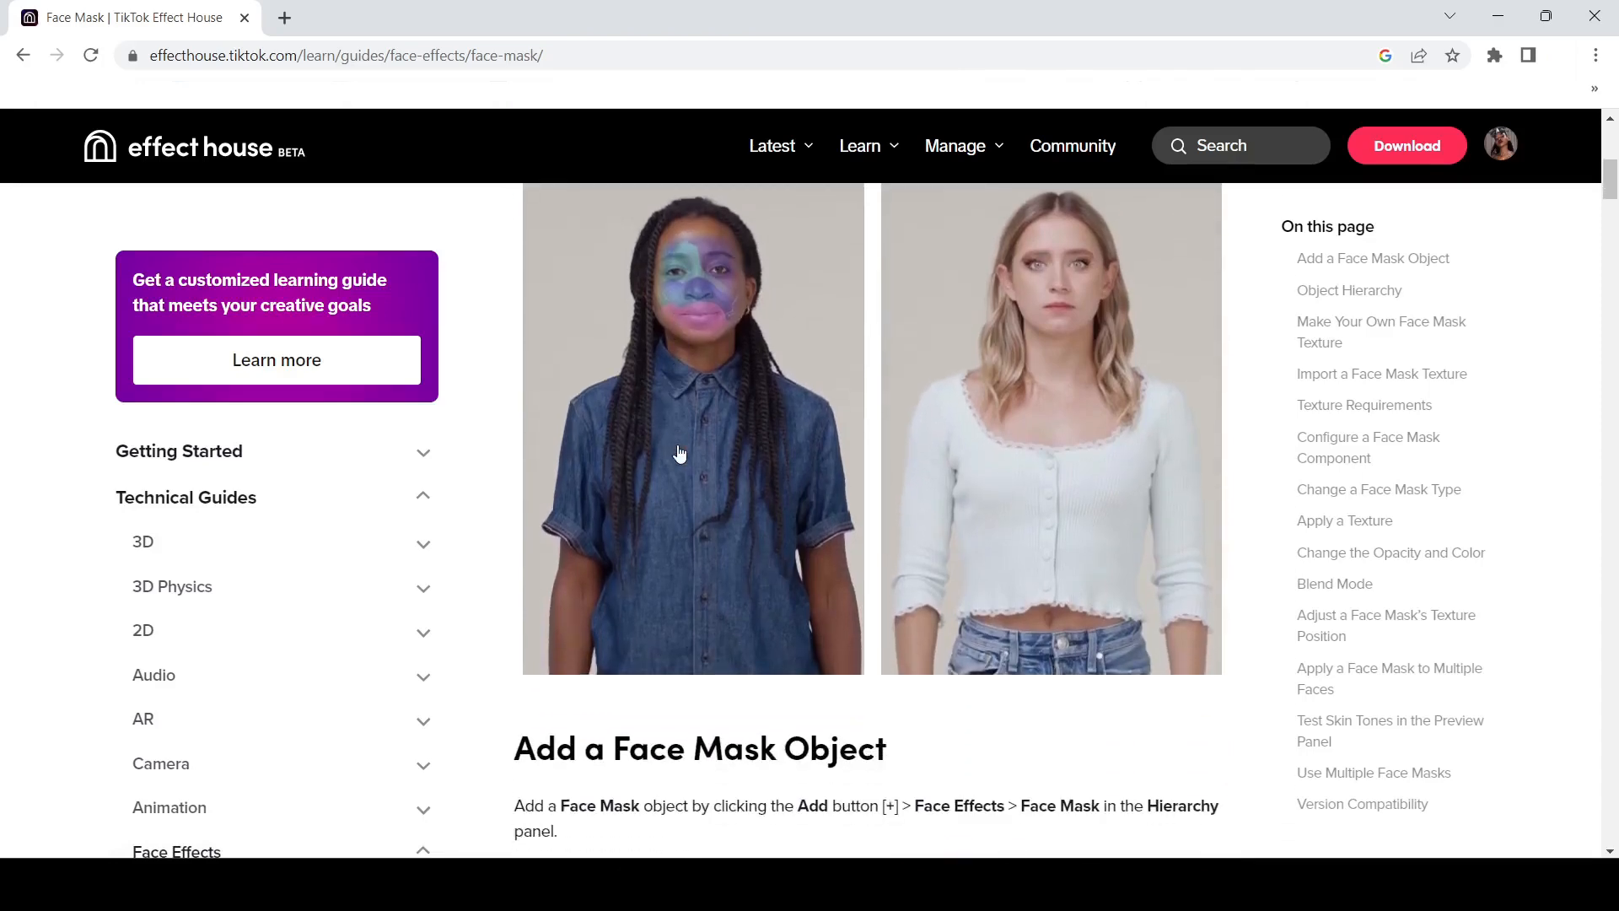
pyautogui.scroll(-10, 679, 444)
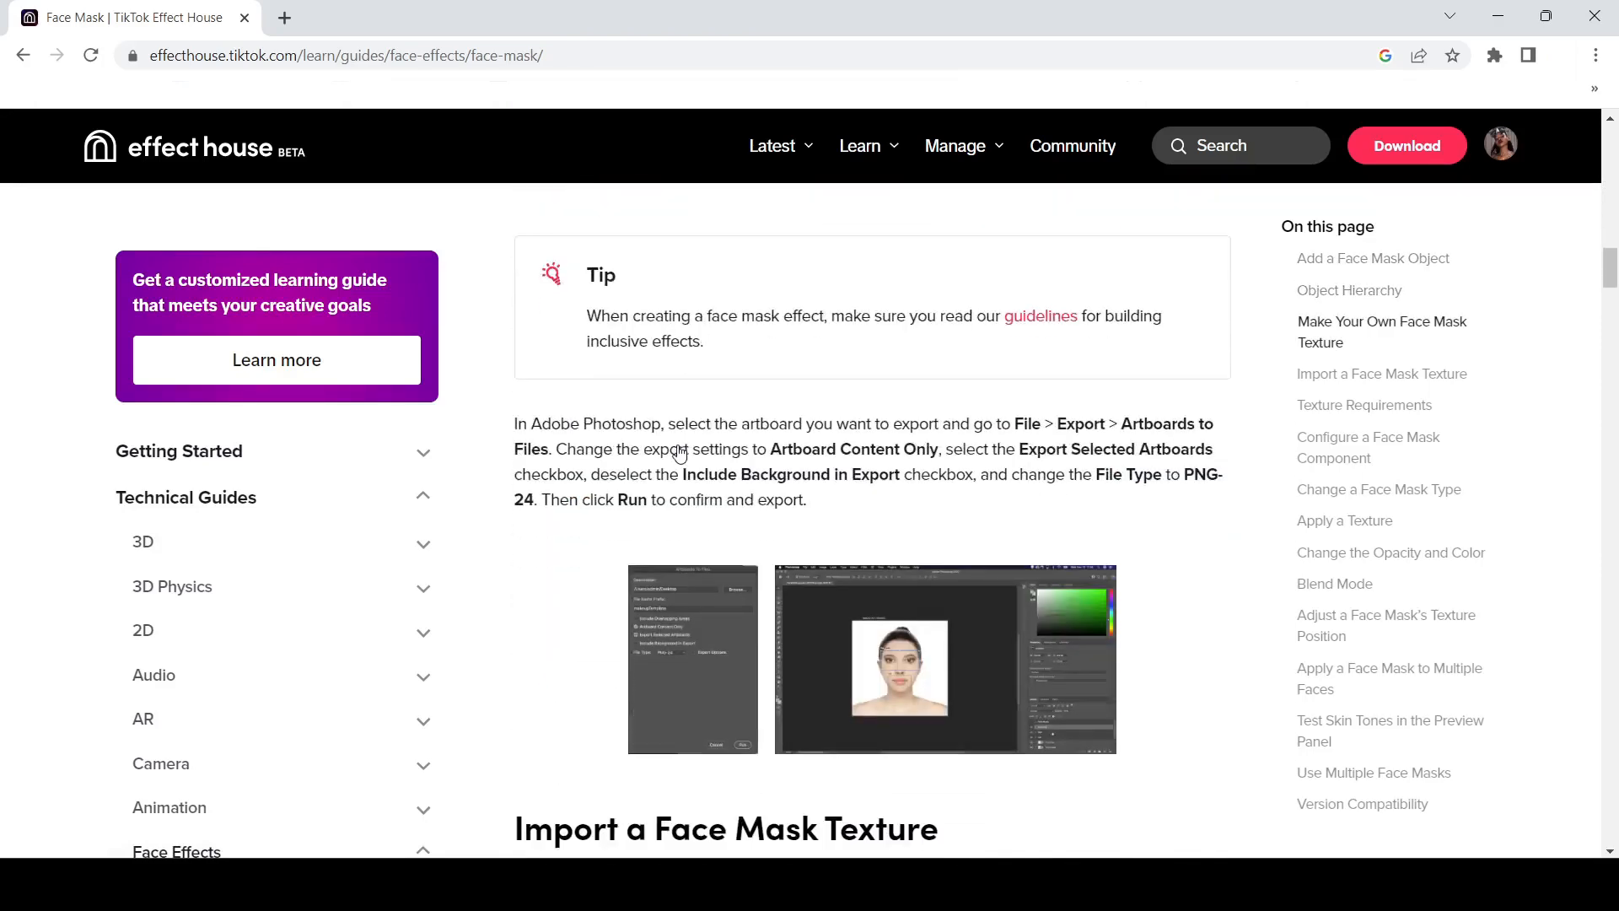
pyautogui.scroll(5, 679, 445)
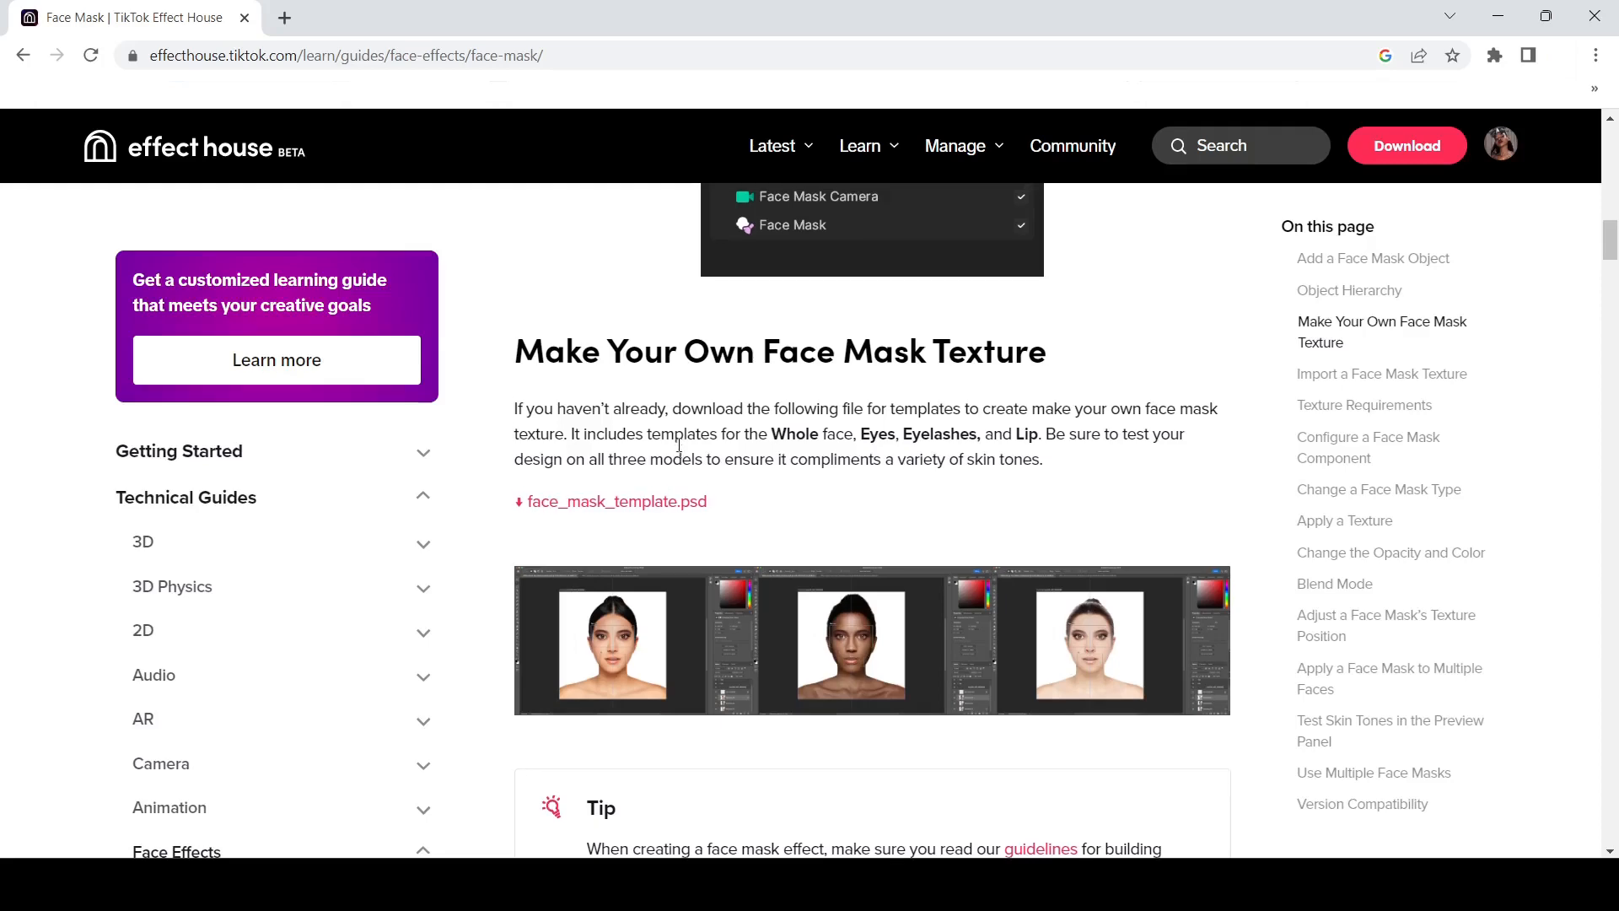
pyautogui.scroll(5, 678, 444)
pyautogui.scroll(-4, 679, 451)
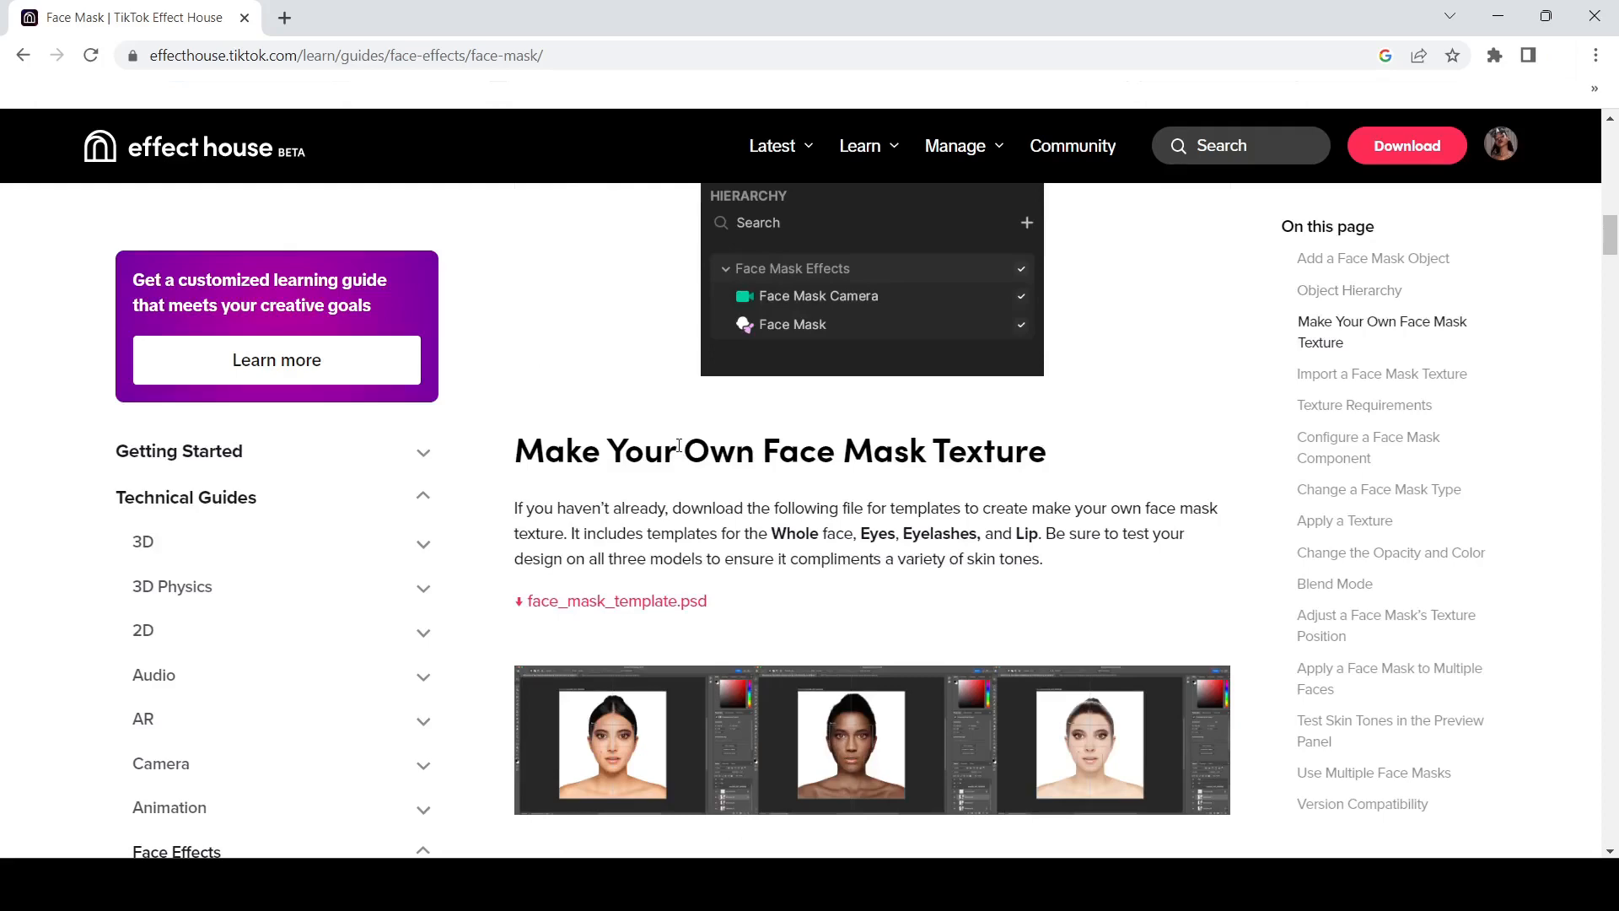
pyautogui.scroll(20, 679, 445)
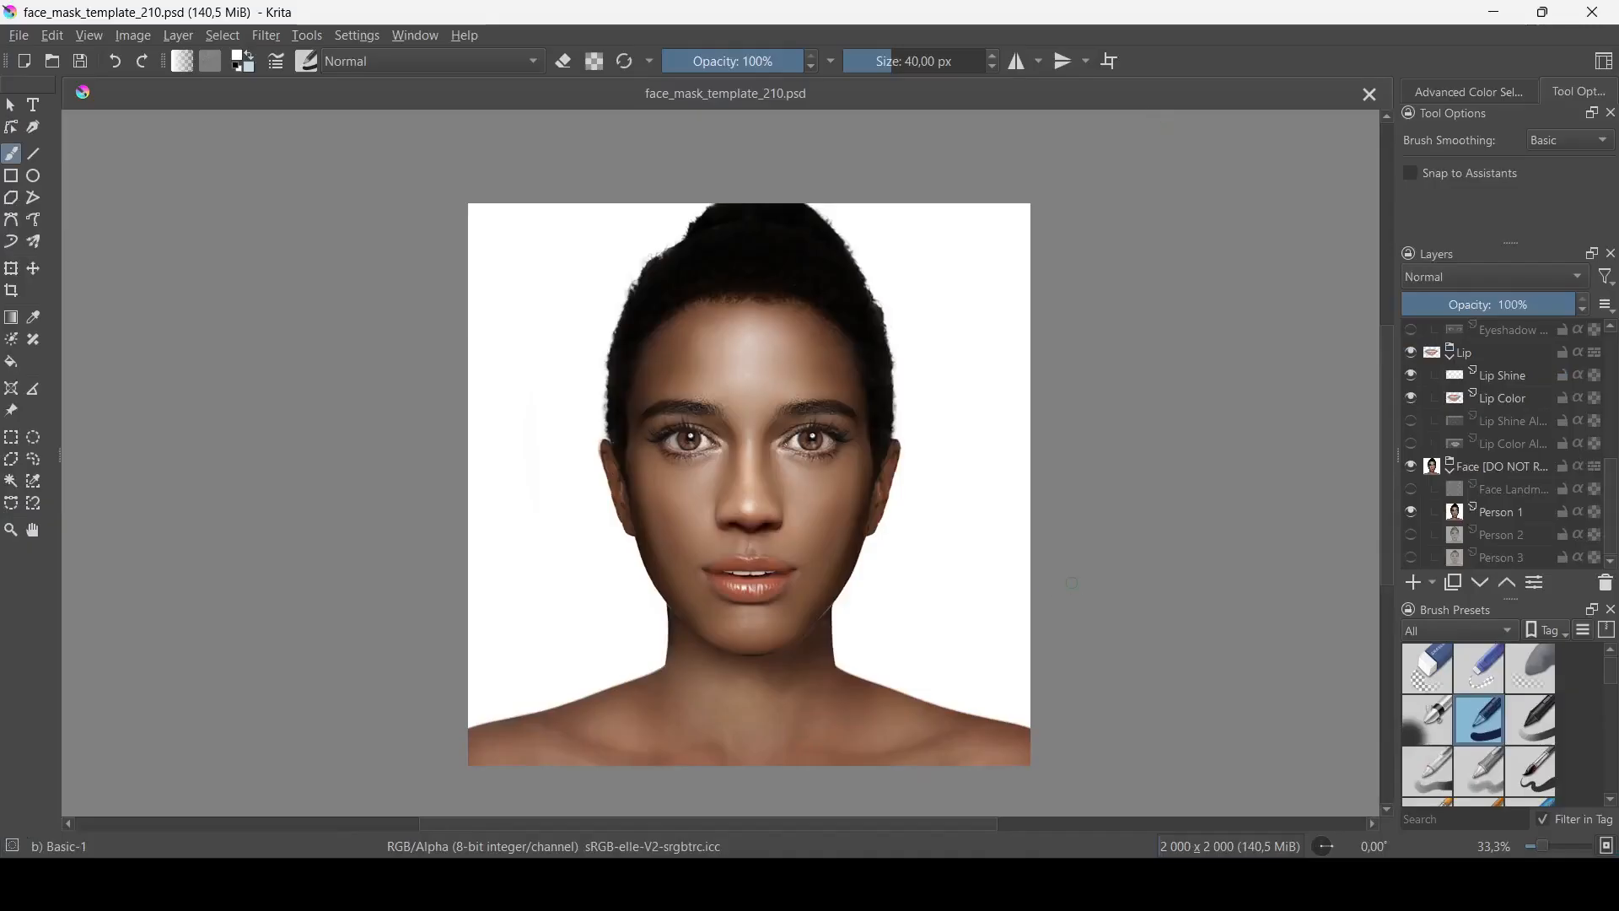
# Step: Compare the Person 1, Person 2 and Person 3 photos through their layer visibility, leaving only Person 1 shown
pyautogui.scroll(5, 1449, 485)
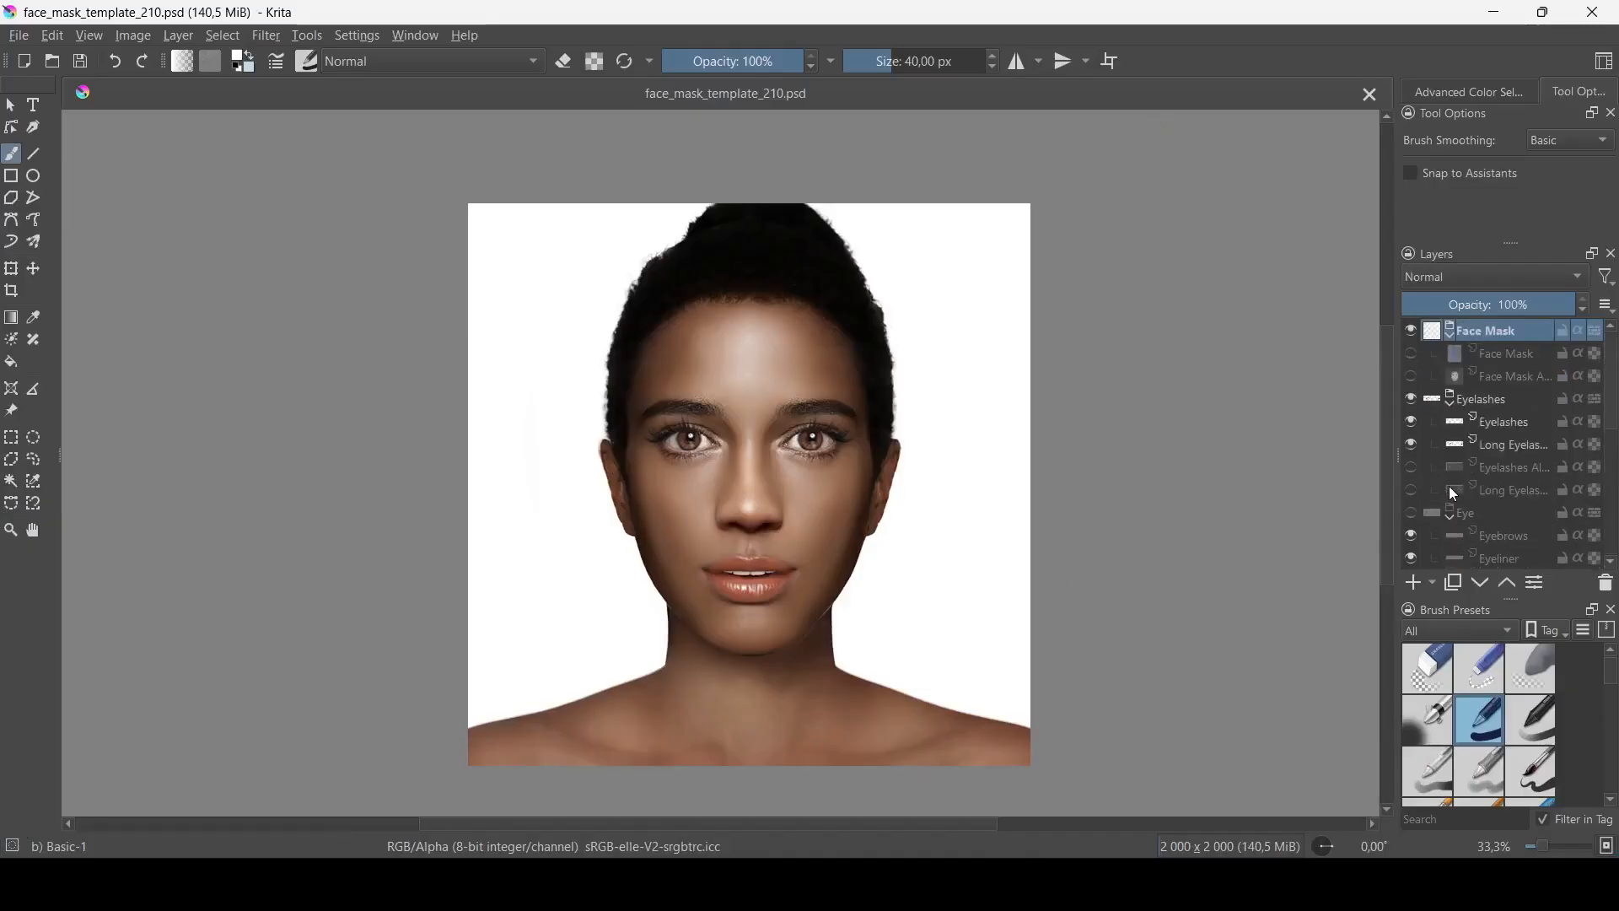
pyautogui.scroll(-5, 1460, 343)
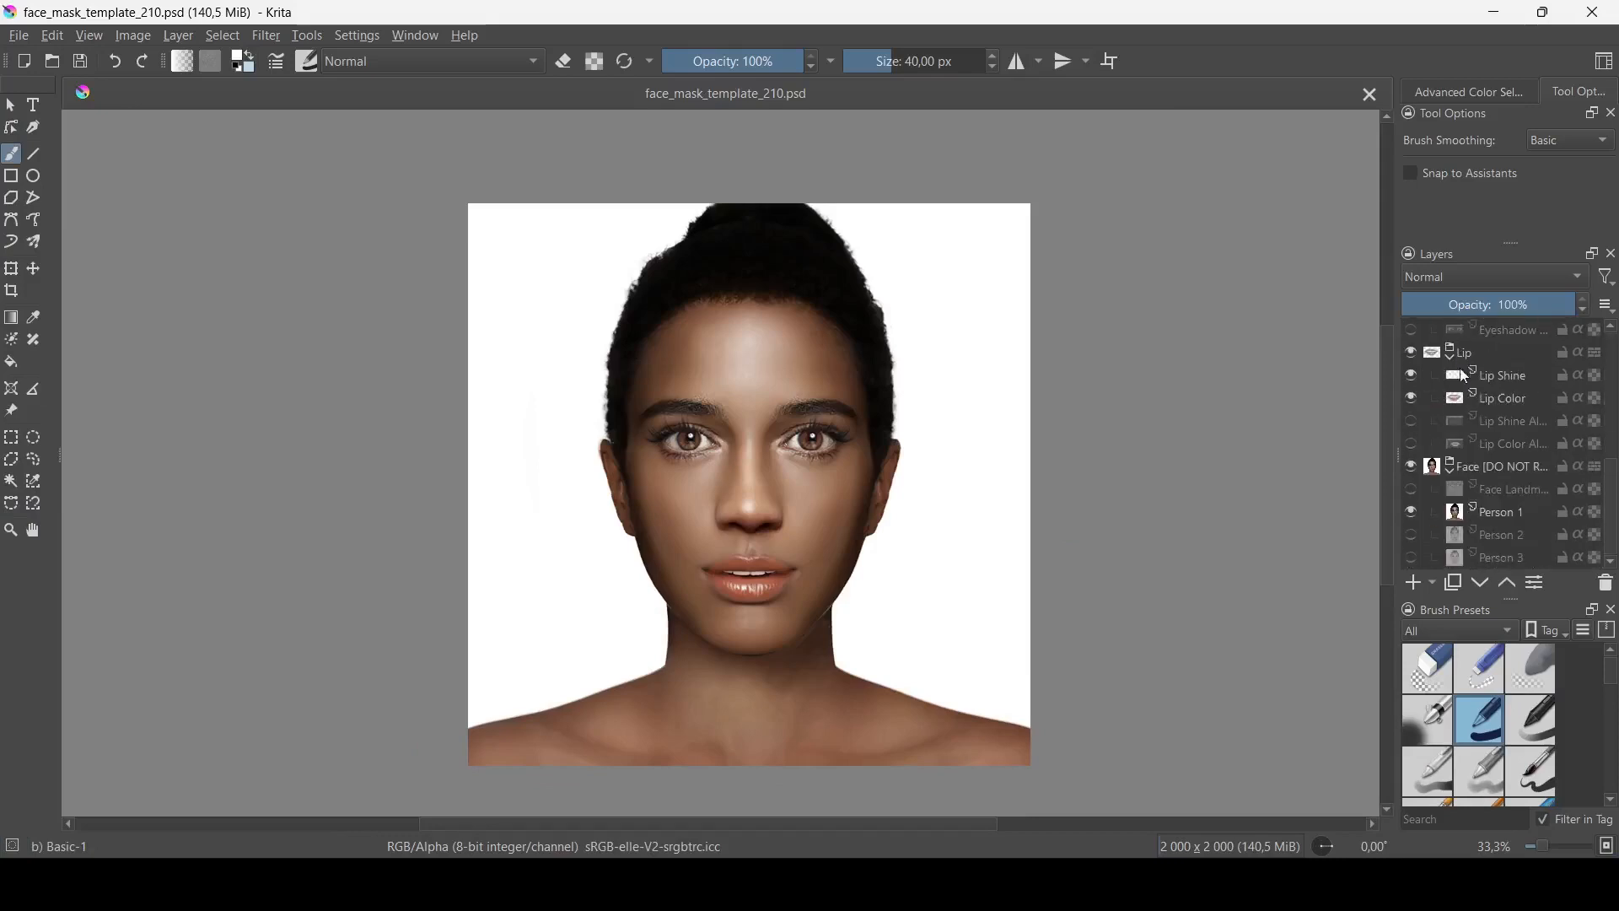
pyautogui.click(1414, 512)
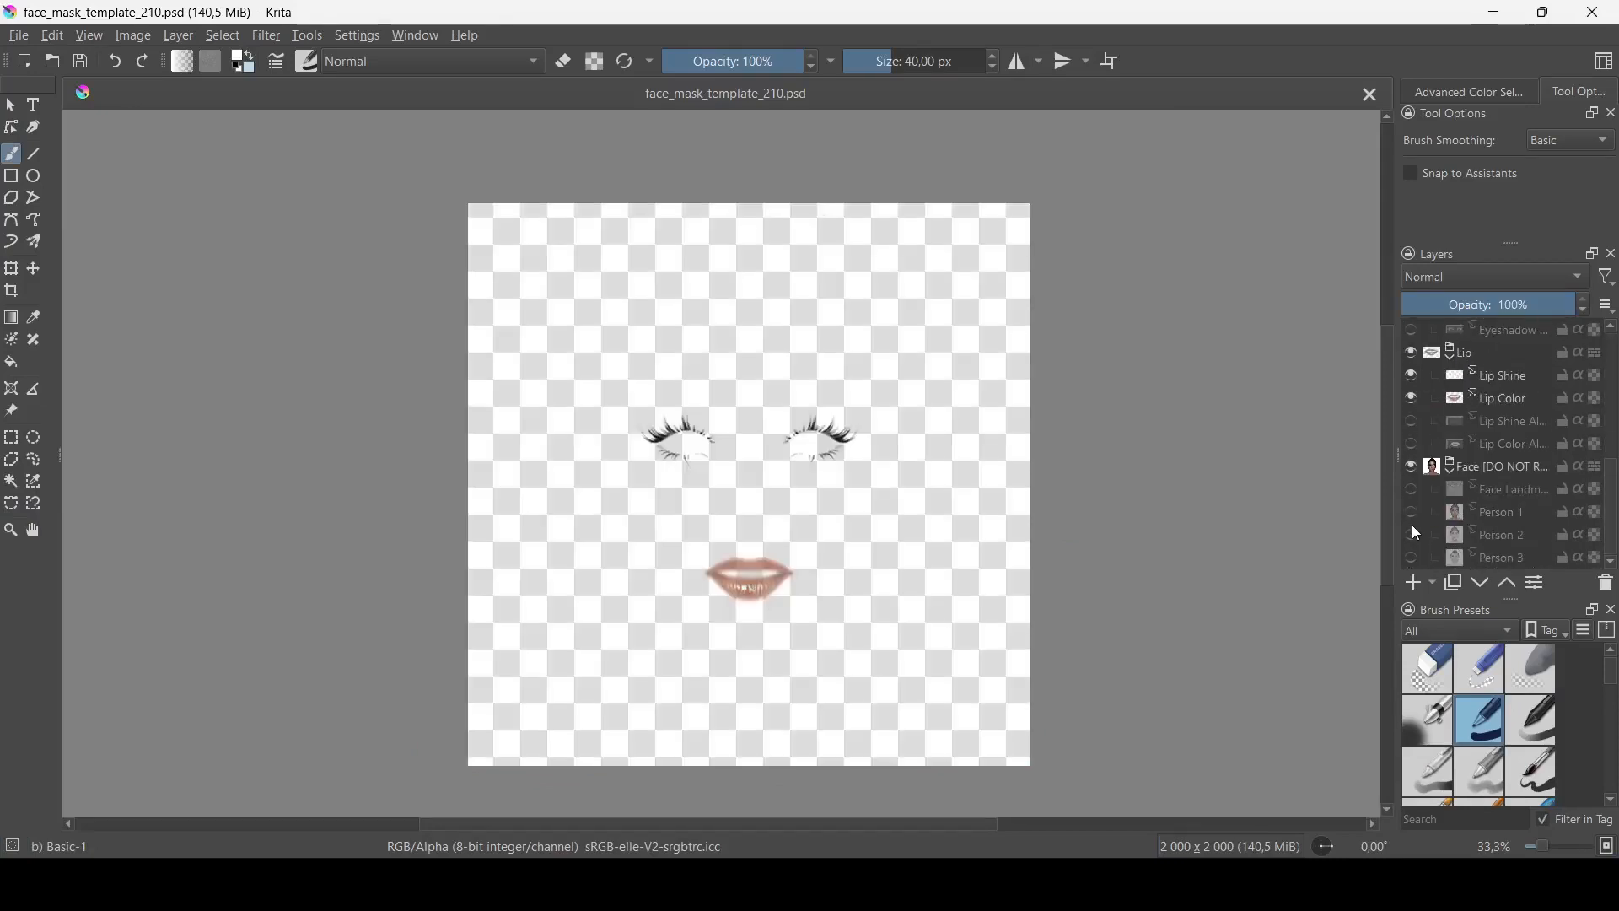
pyautogui.click(1411, 534)
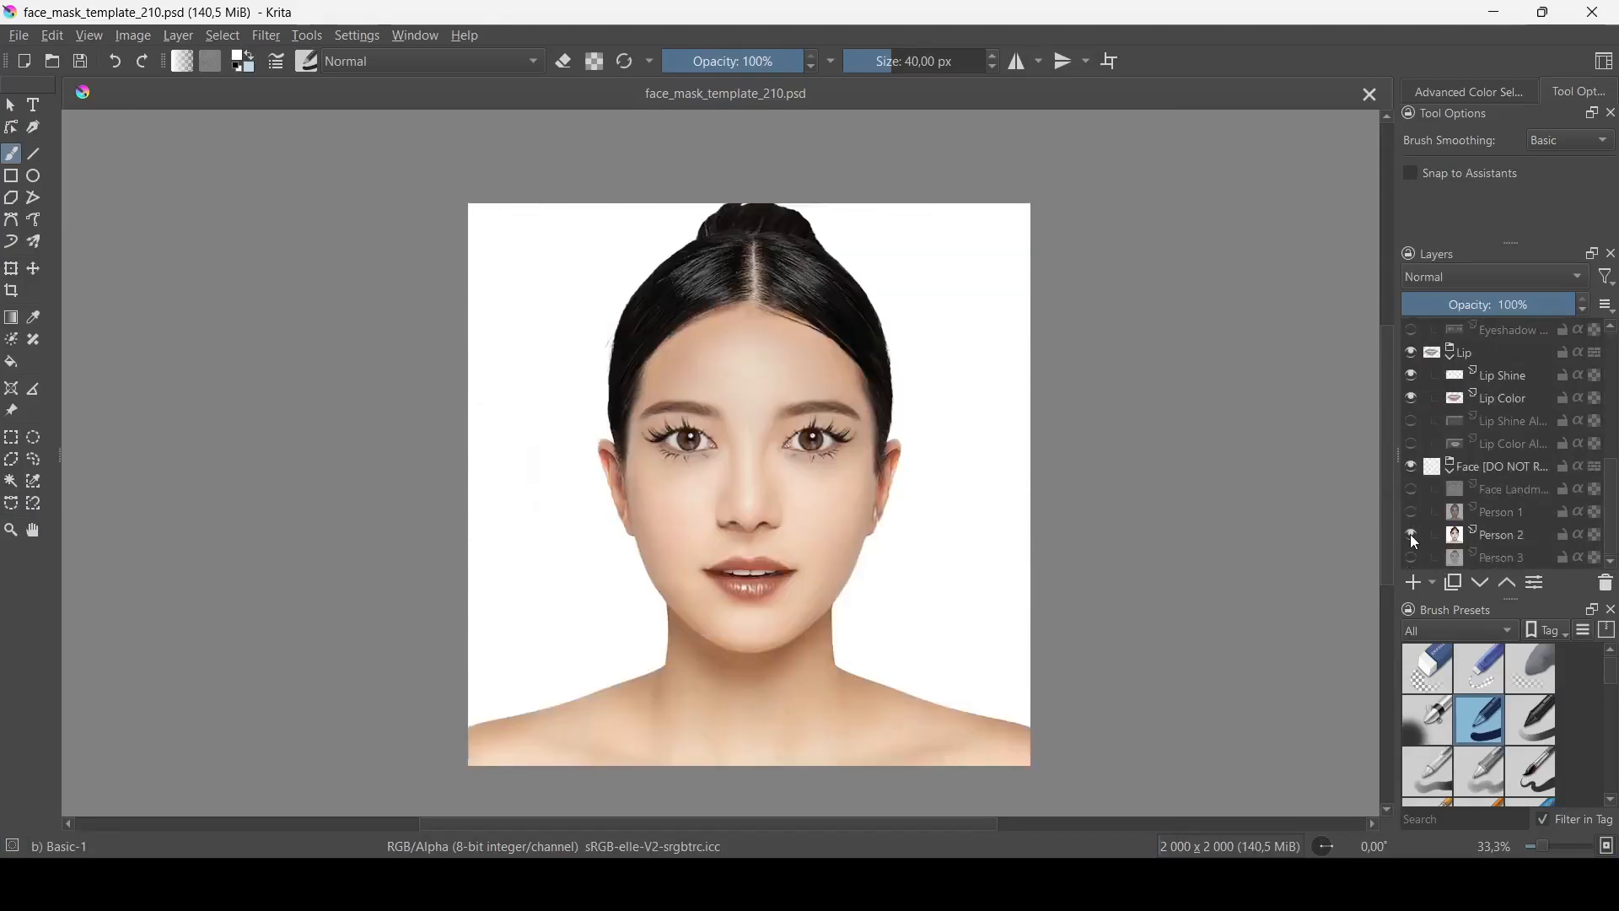
pyautogui.click(1411, 534)
pyautogui.click(1411, 558)
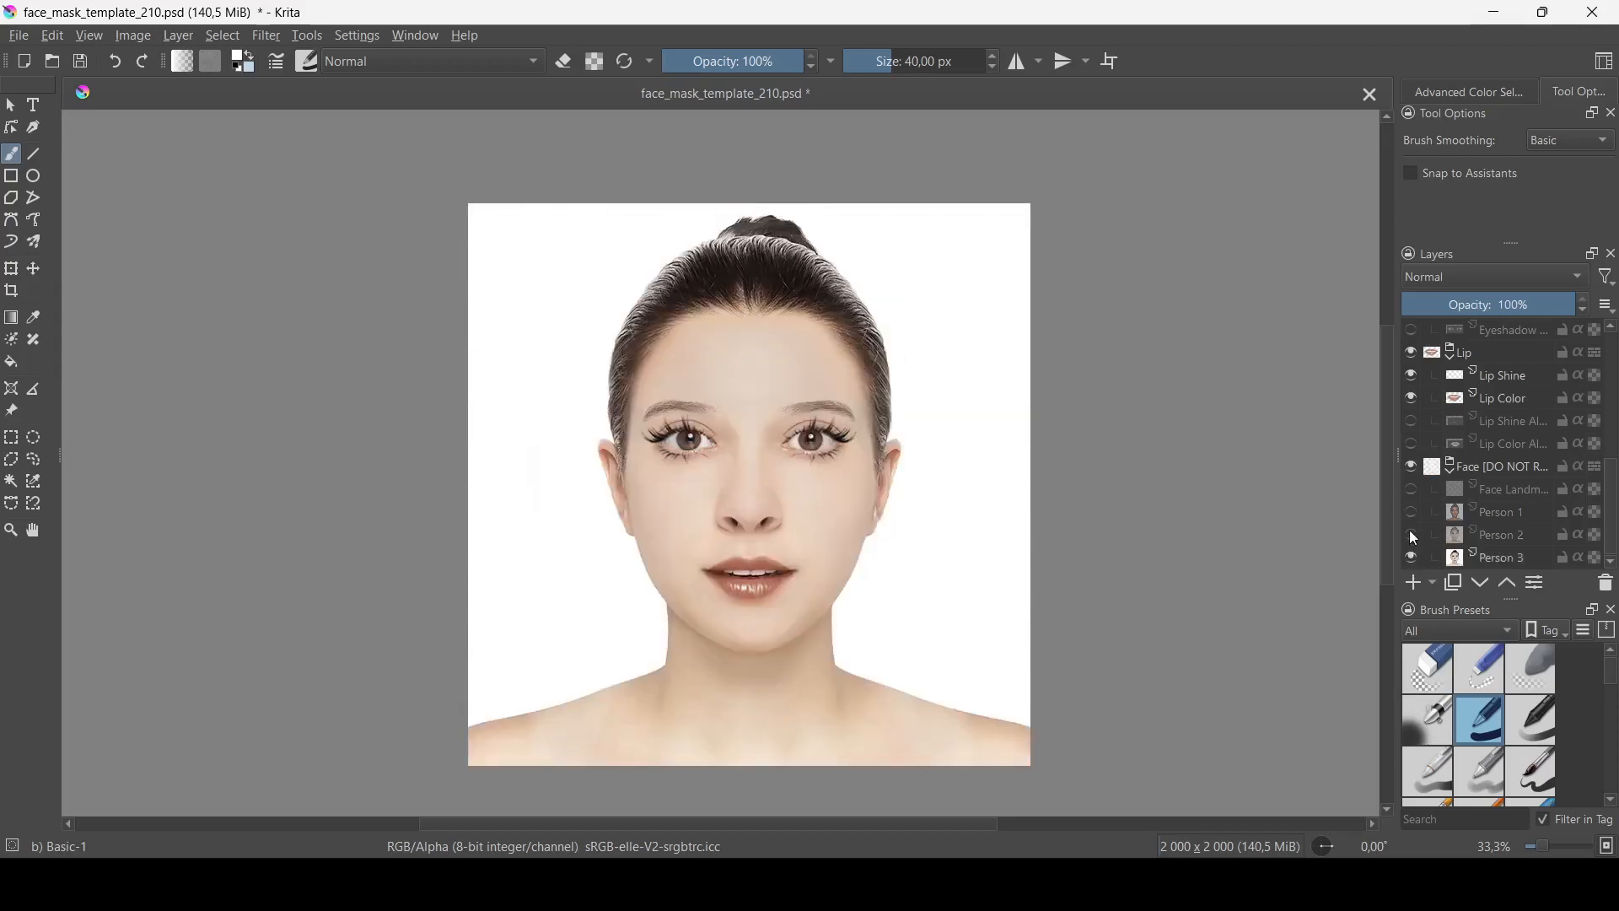
pyautogui.click(1412, 534)
pyautogui.click(1411, 512)
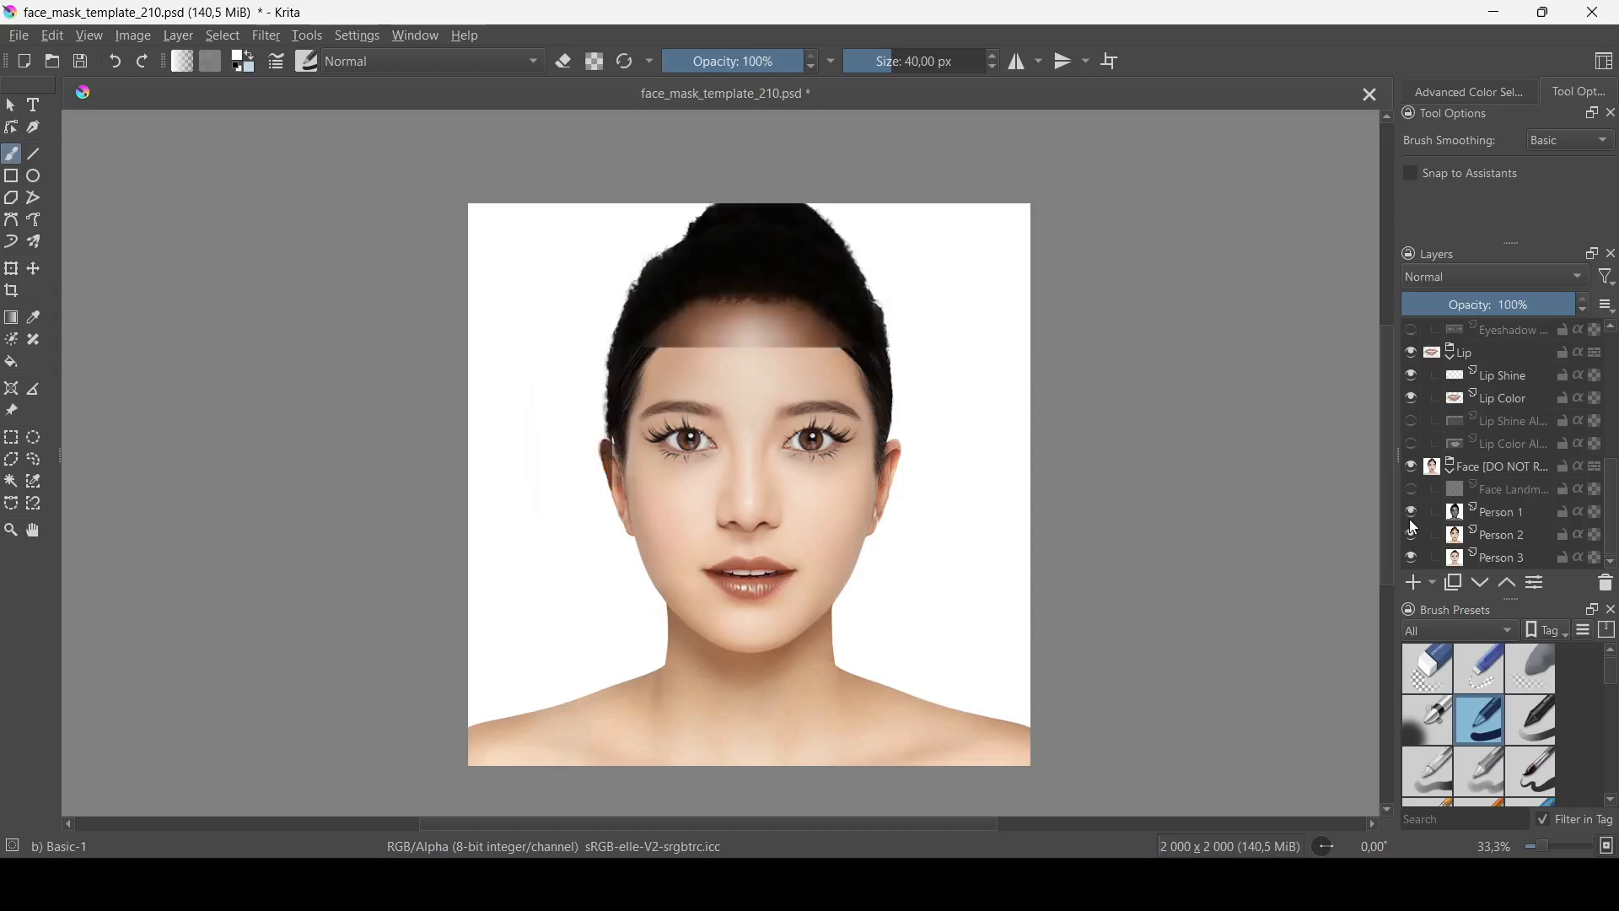
pyautogui.click(1409, 562)
pyautogui.click(1410, 541)
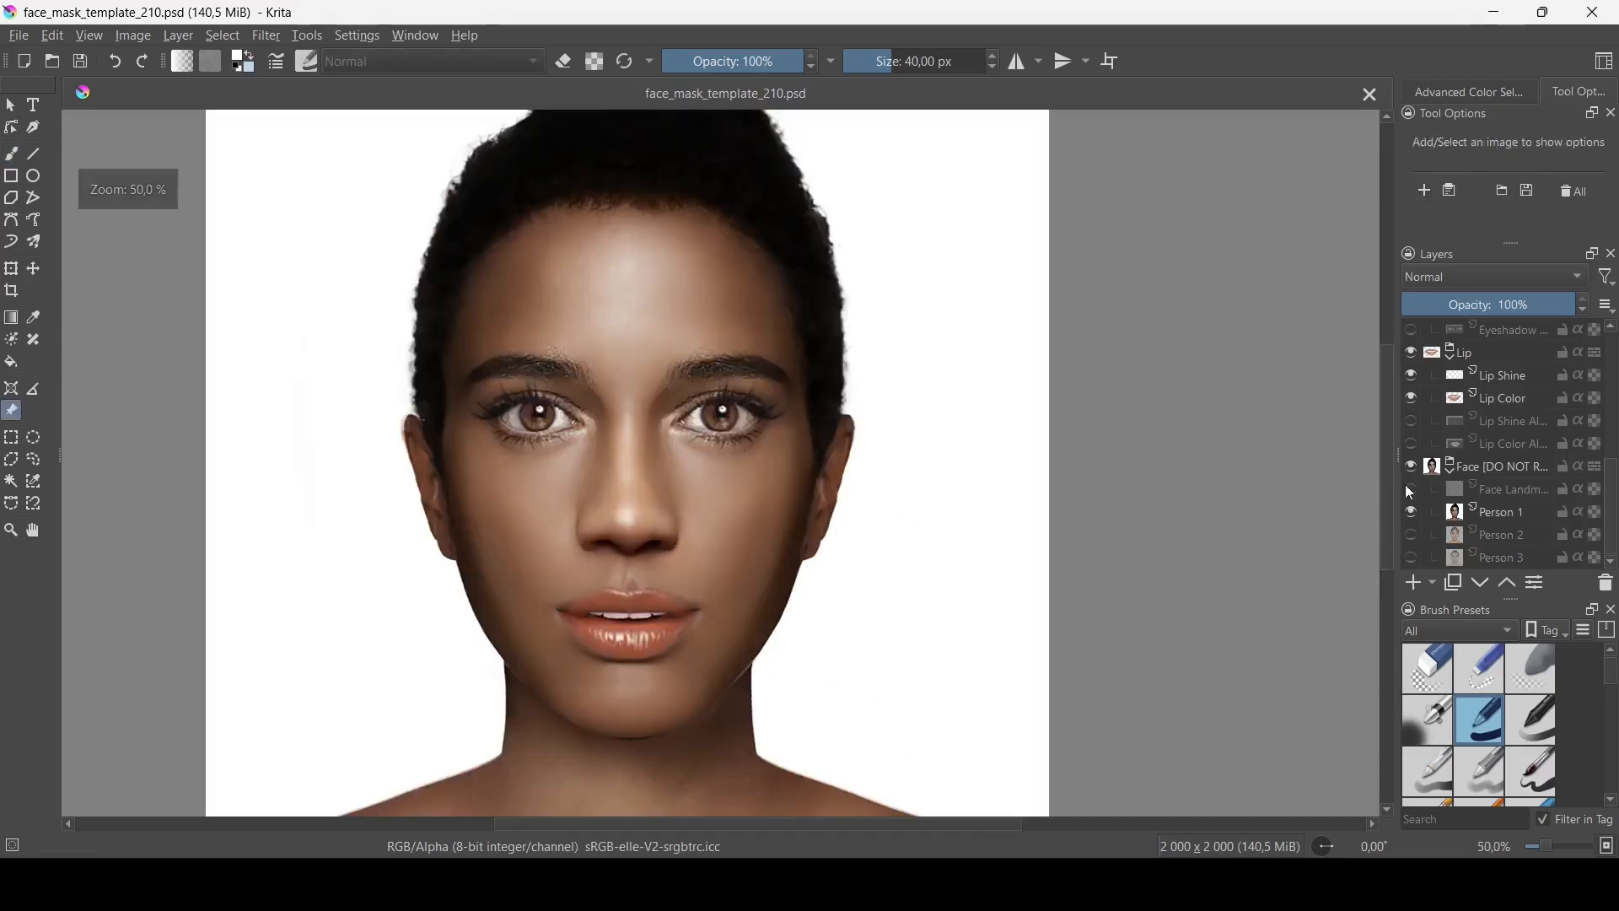
# Step: Show the Face Landmarks layer, inspect its points around the lips, eyes and eyebrows, and hide the layer
pyautogui.scroll(3, 846, 543)
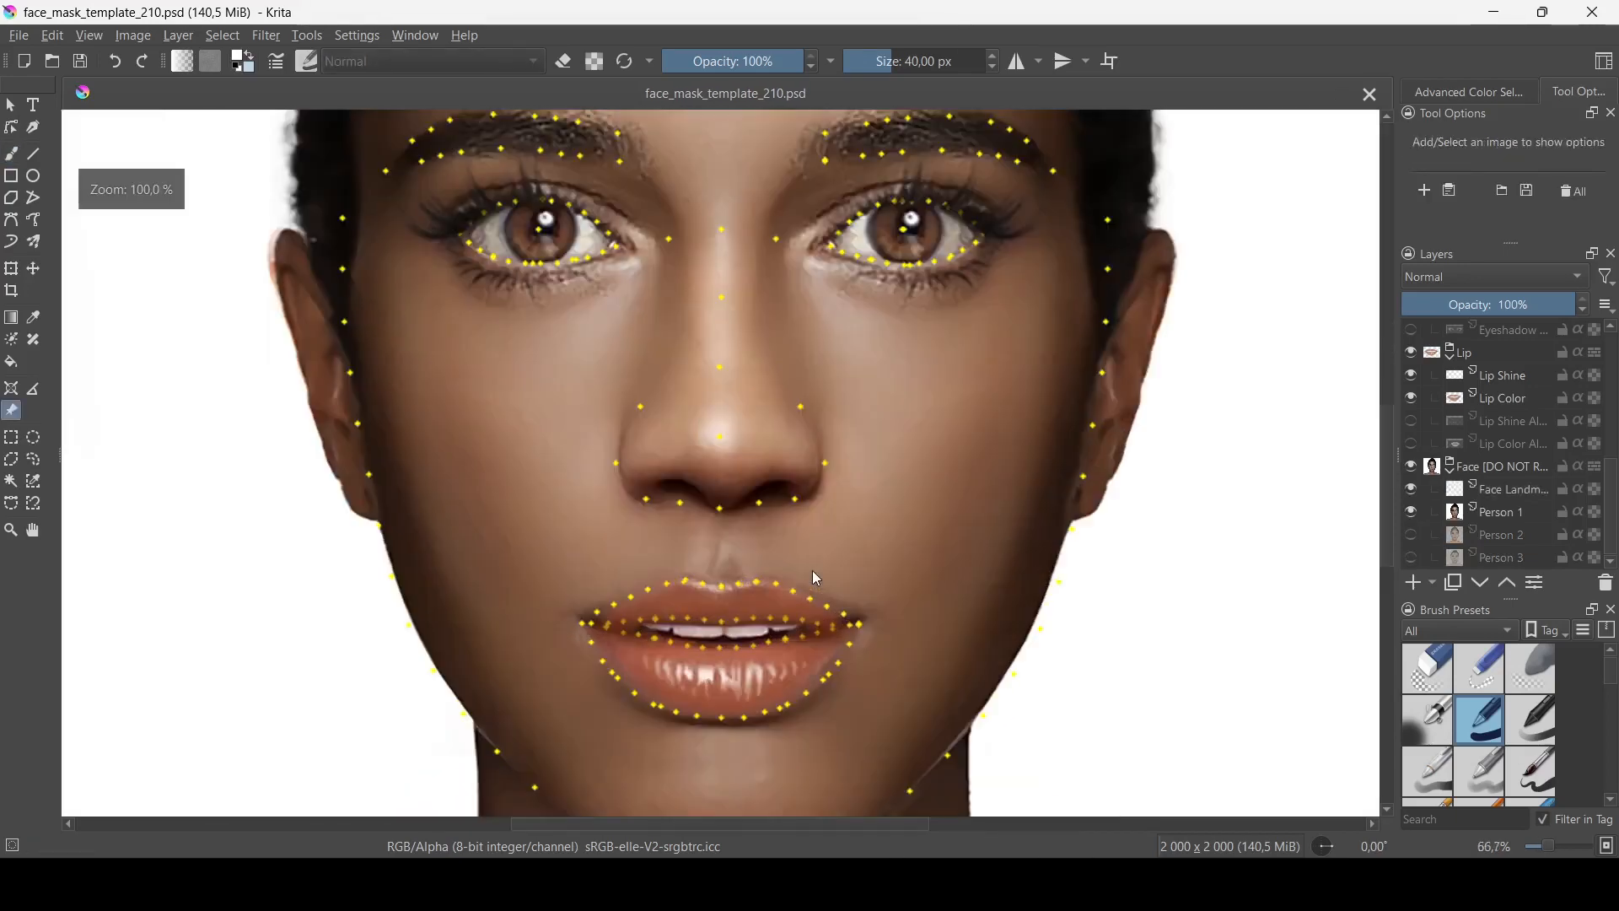
pyautogui.scroll(-1, 812, 570)
pyautogui.scroll(2, 706, 651)
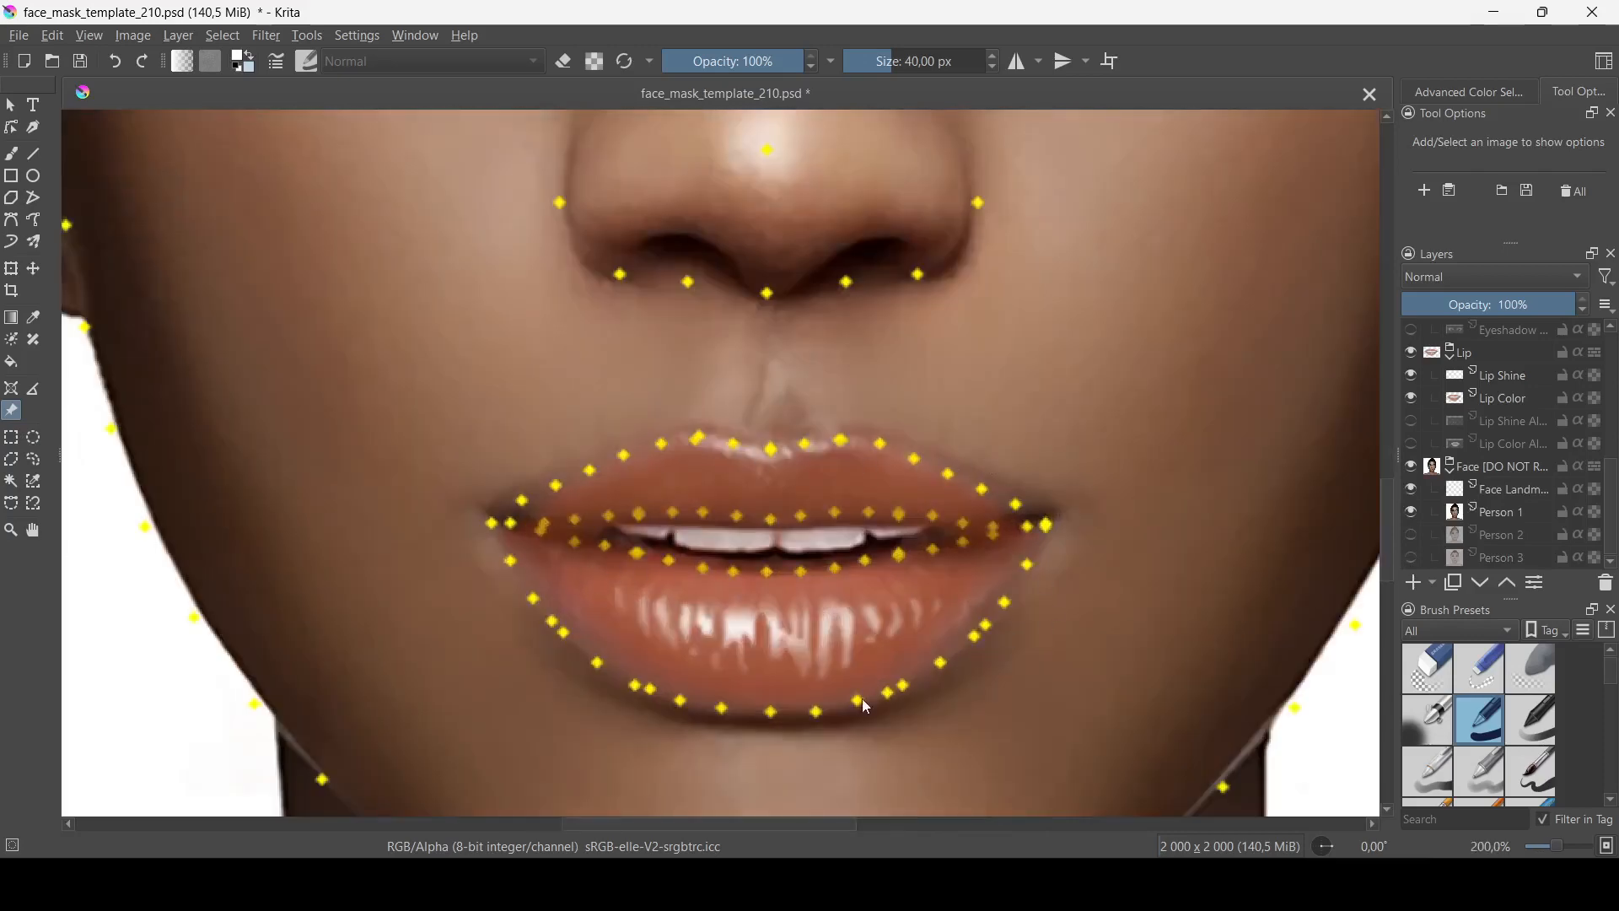
pyautogui.scroll(-2, 862, 698)
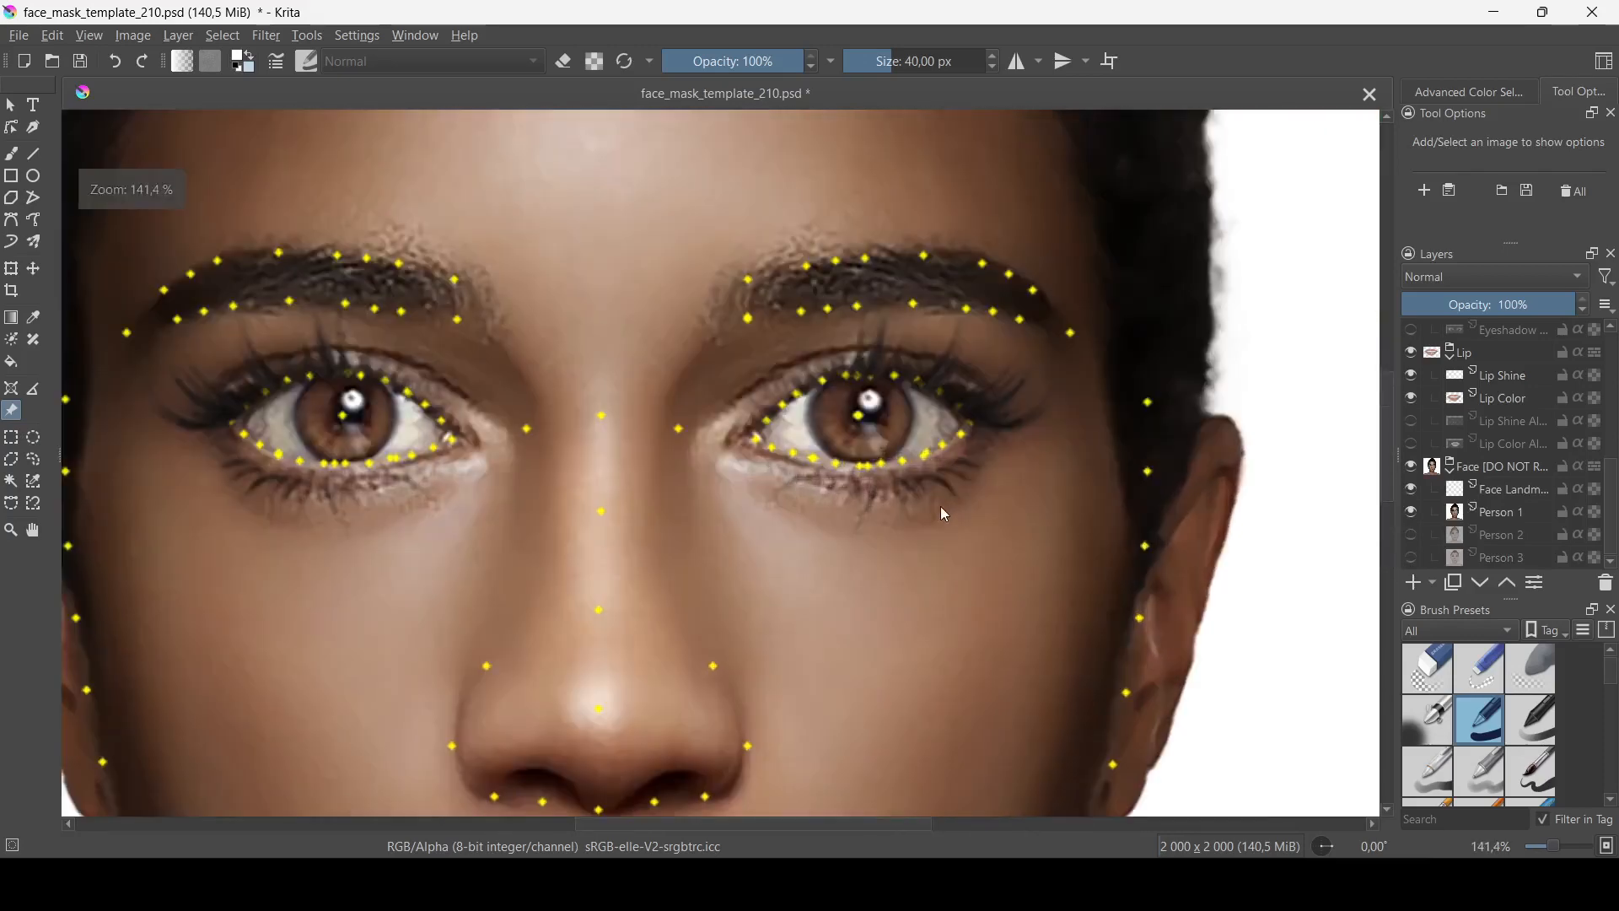
pyautogui.scroll(1, 940, 506)
pyautogui.scroll(-1, 939, 506)
pyautogui.scroll(-2, 869, 502)
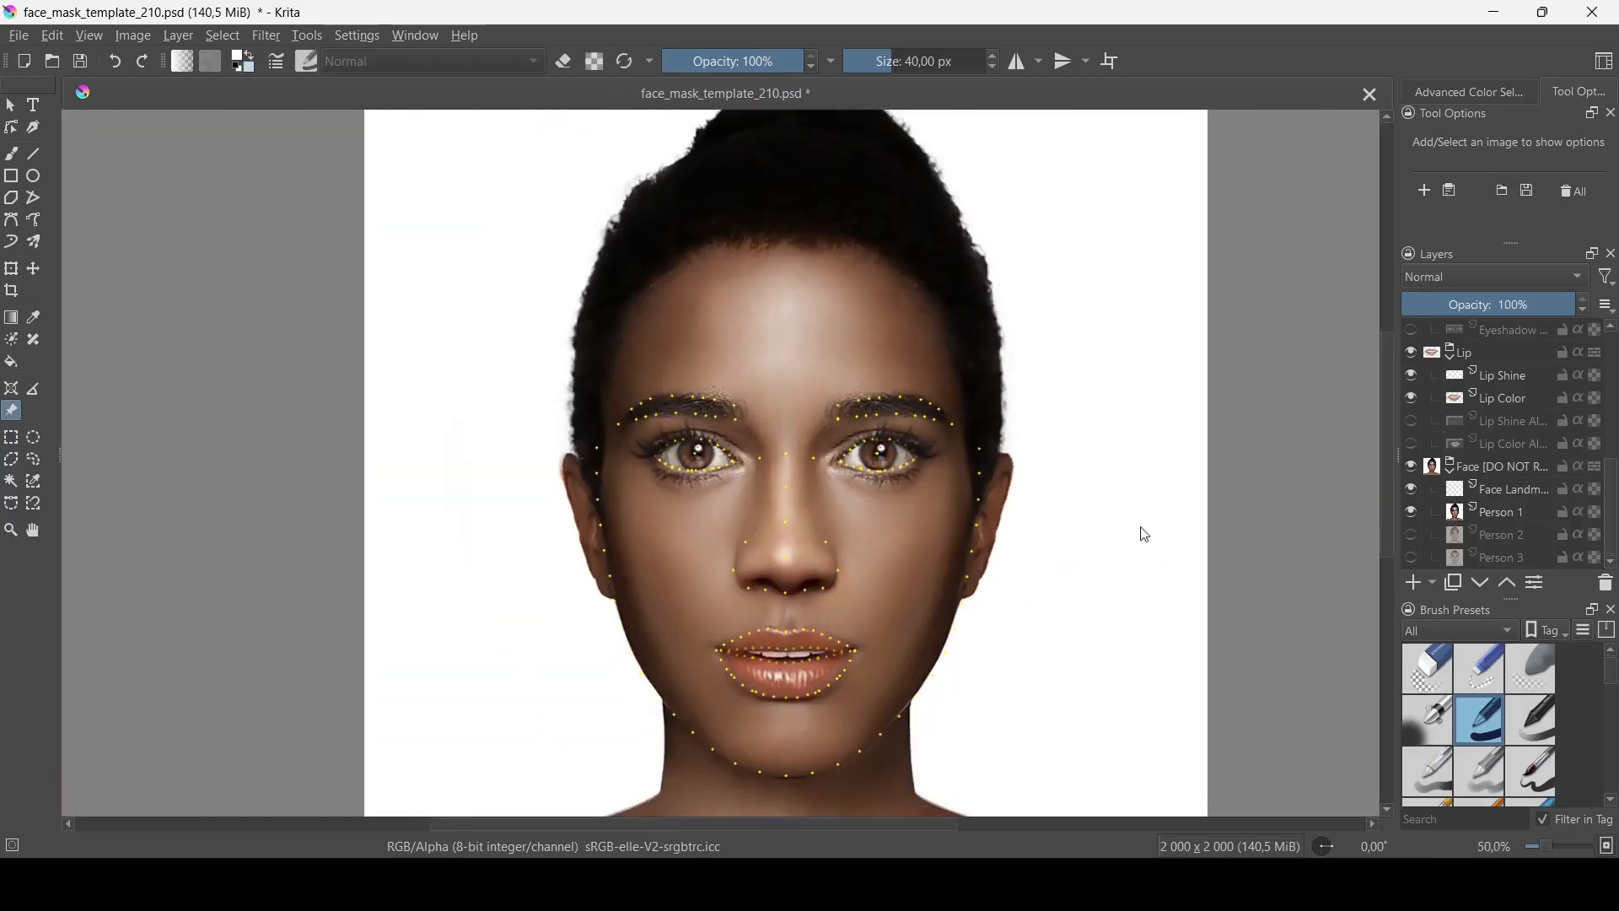
pyautogui.click(1413, 491)
pyautogui.scroll(-1, 929, 524)
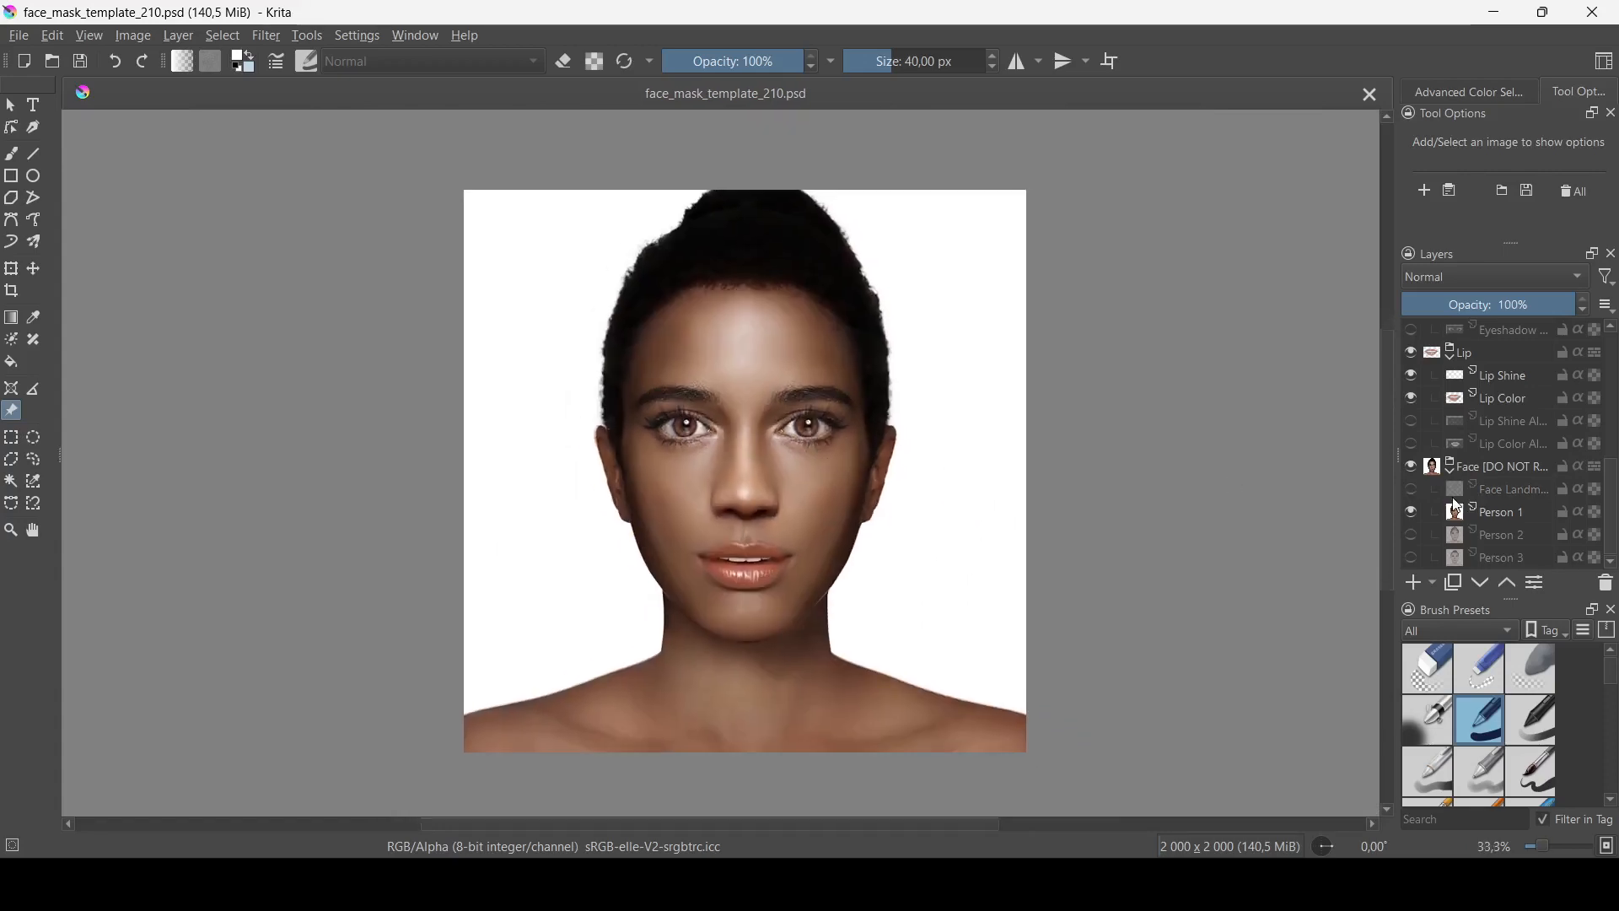
# Step: Show the Face Landmarks layer over the whole face once more, hide it and save the document
pyautogui.click(1415, 492)
pyautogui.moveTo(1418, 494)
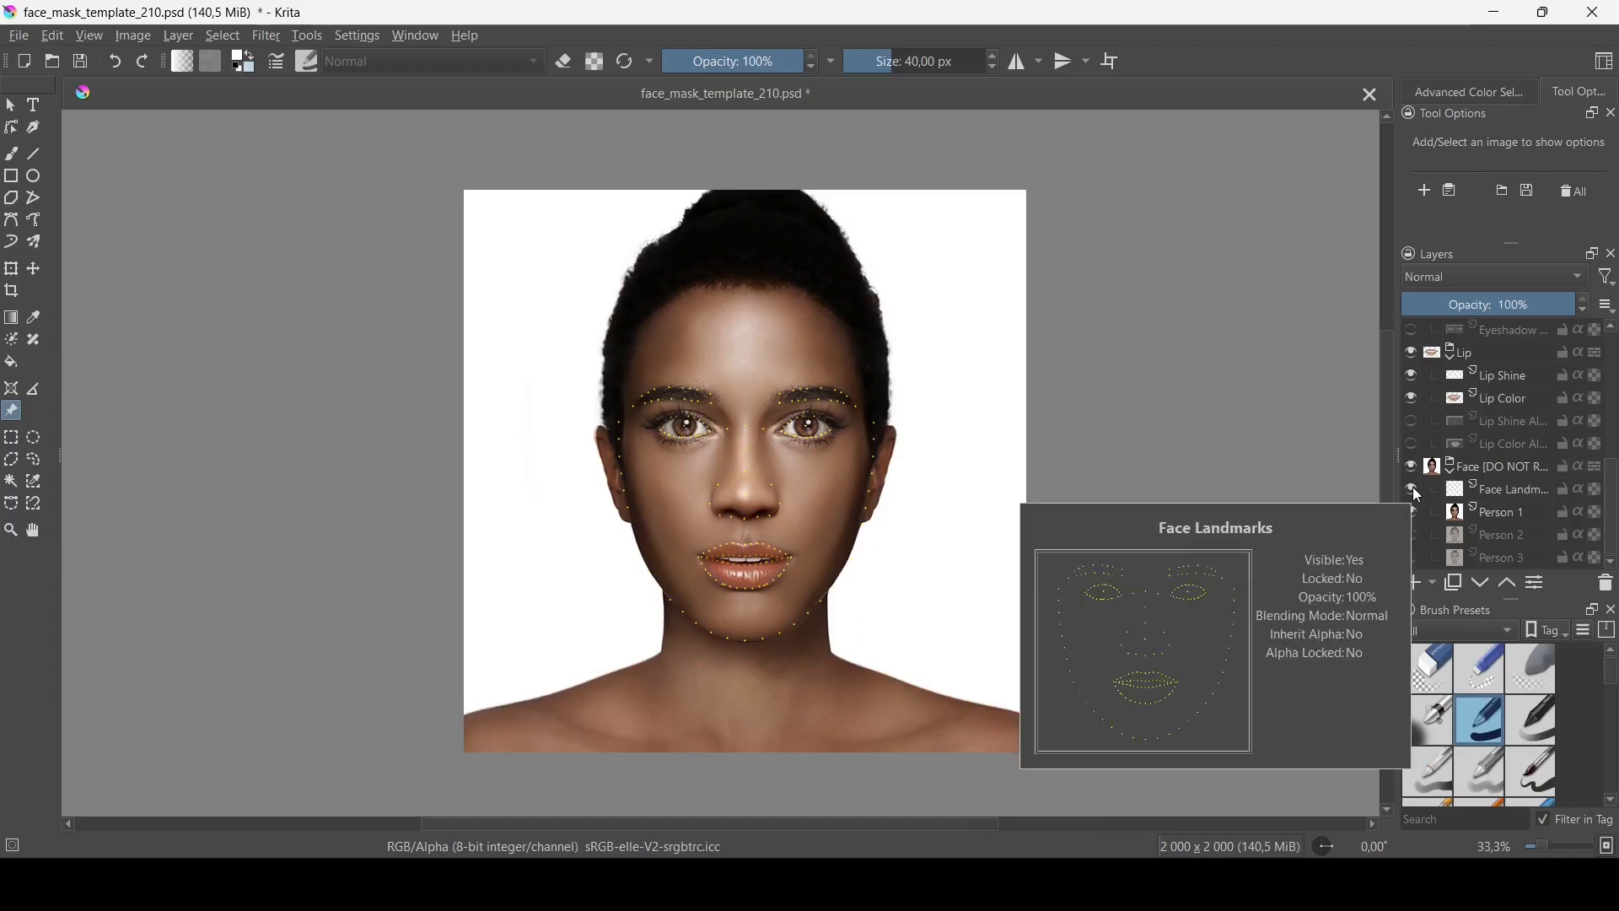
pyautogui.click(1417, 492)
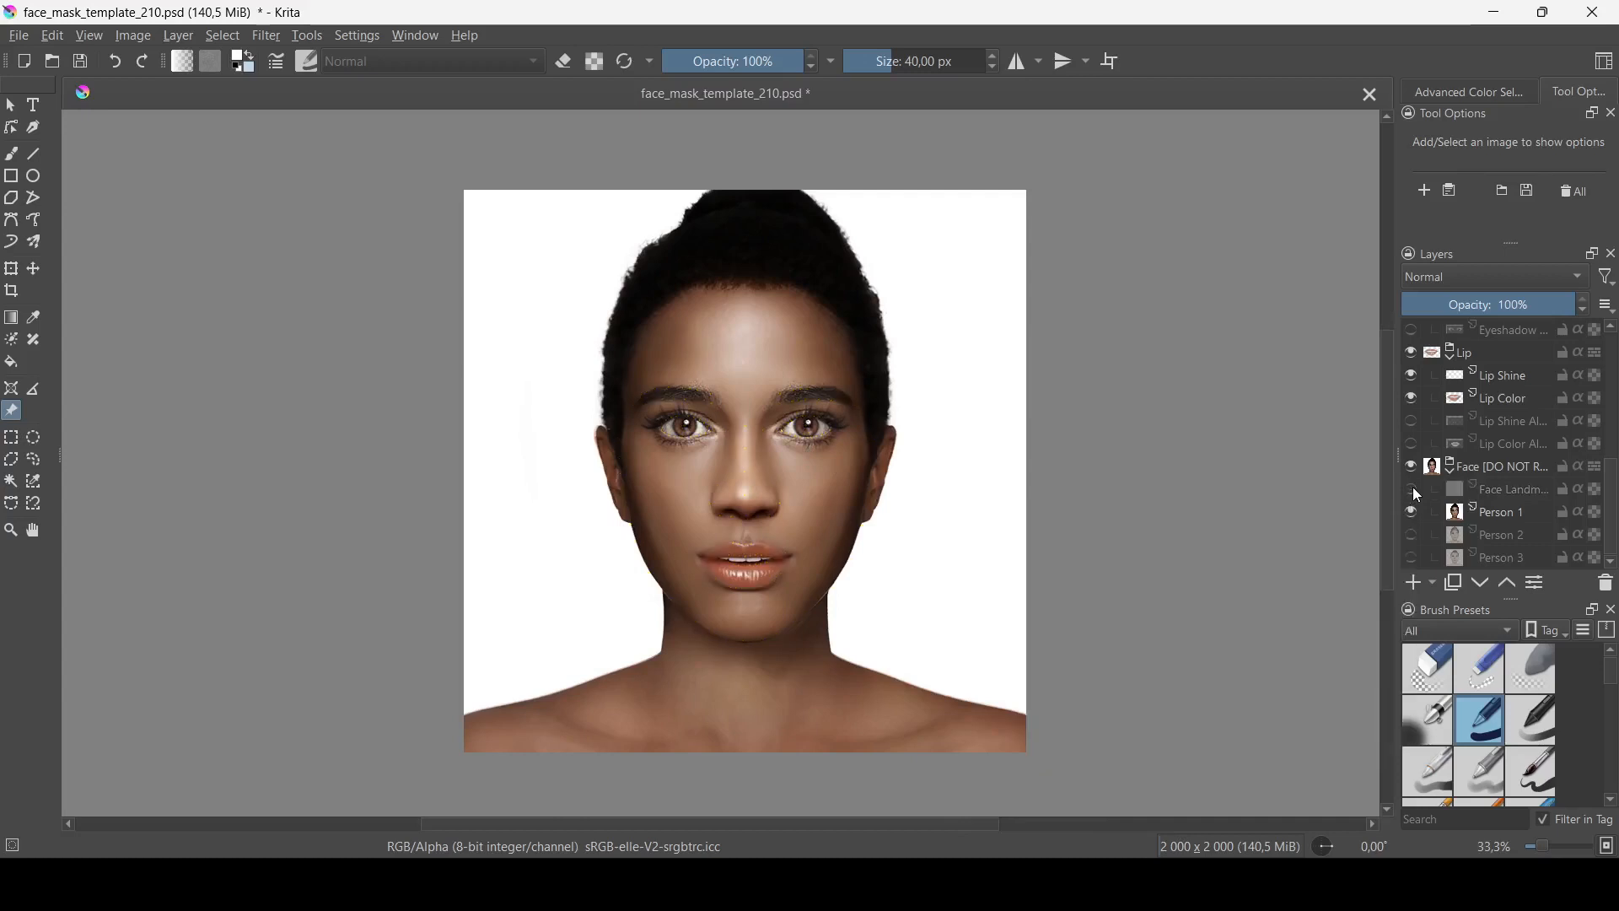
pyautogui.hotkey('ctrl', 's')
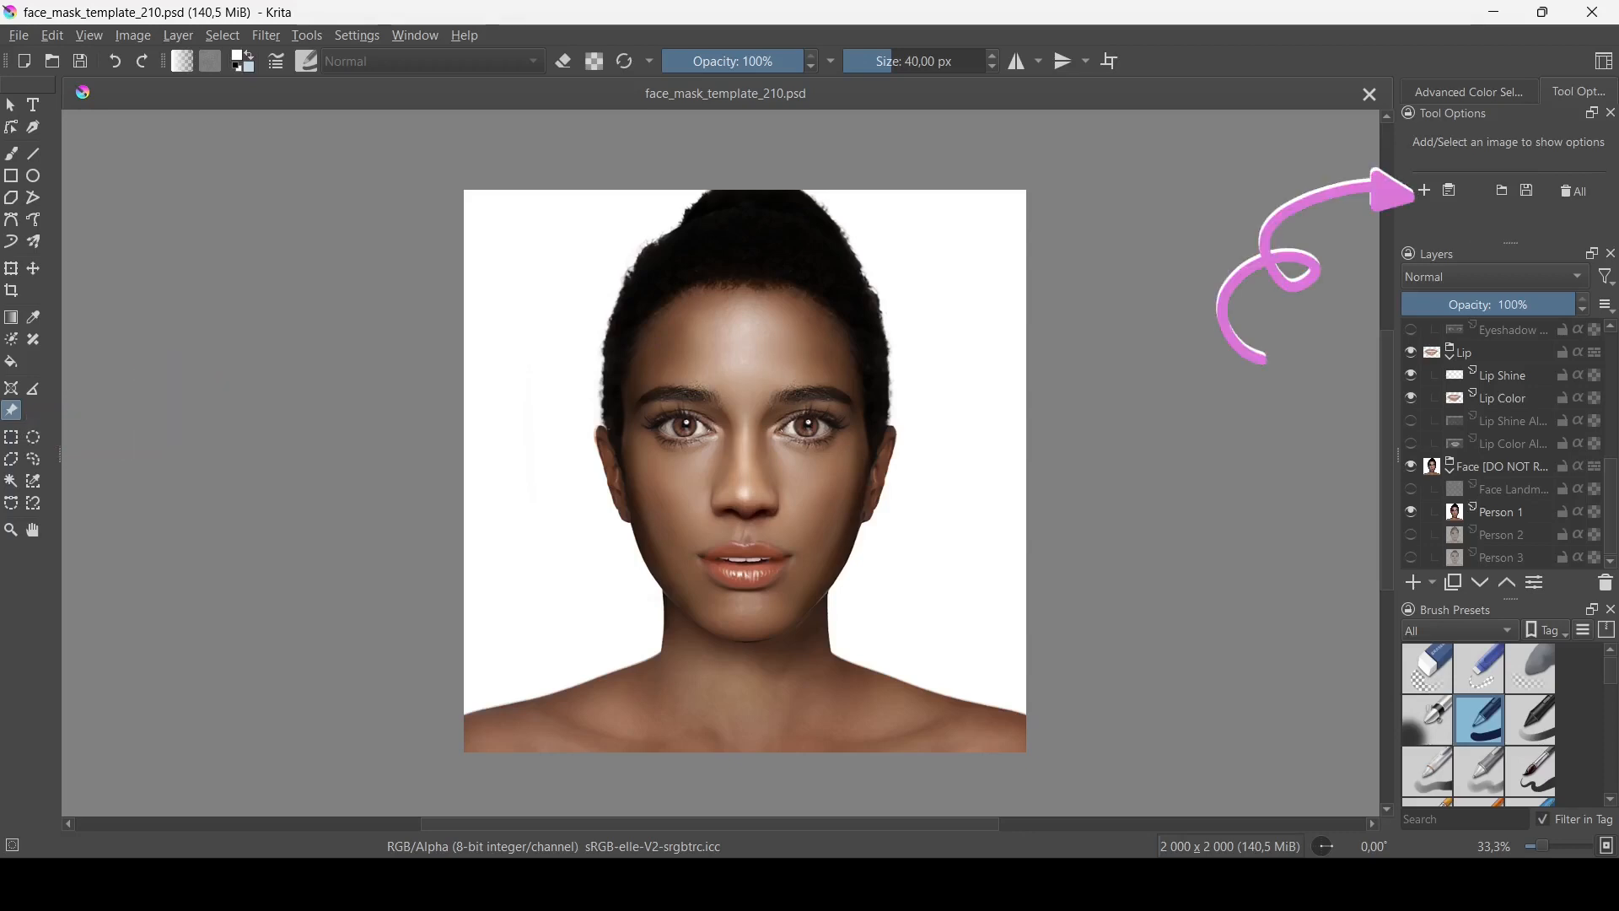
# Step: Add the hisoka JPG from the FacePaint folder as a reference image
pyautogui.click(1424, 190)
pyautogui.click(305, 201)
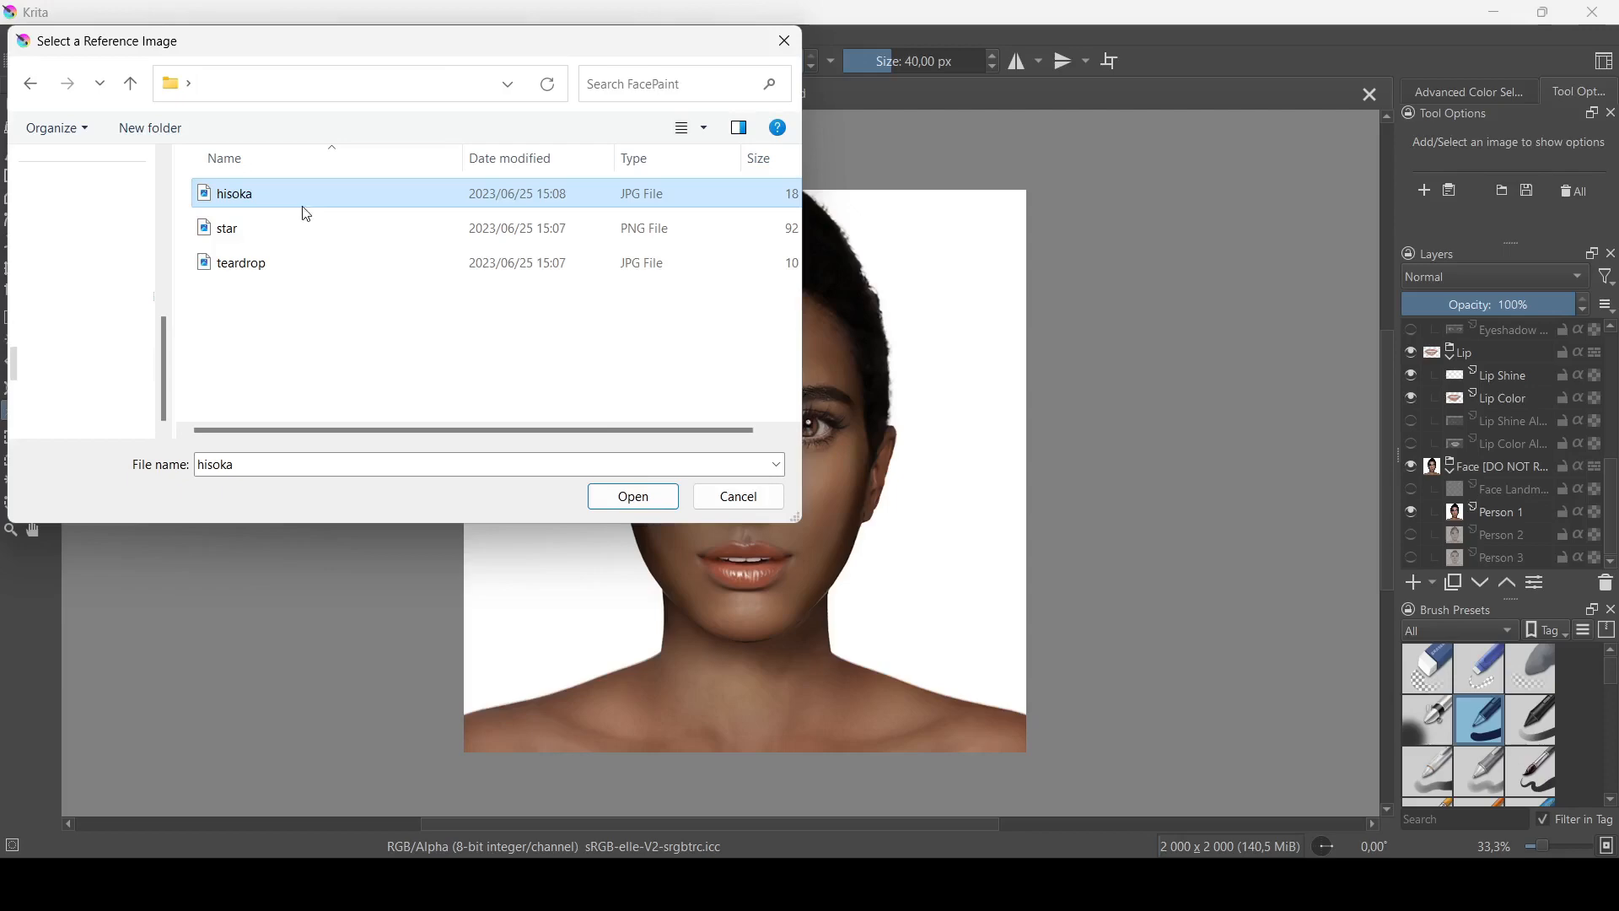
pyautogui.click(637, 496)
pyautogui.keyDown('ctrl'); pyautogui.scroll(1, 554, 250); pyautogui.keyUp('ctrl')
pyautogui.keyDown('ctrl'); pyautogui.scroll(-1, 554, 253); pyautogui.keyUp('ctrl')
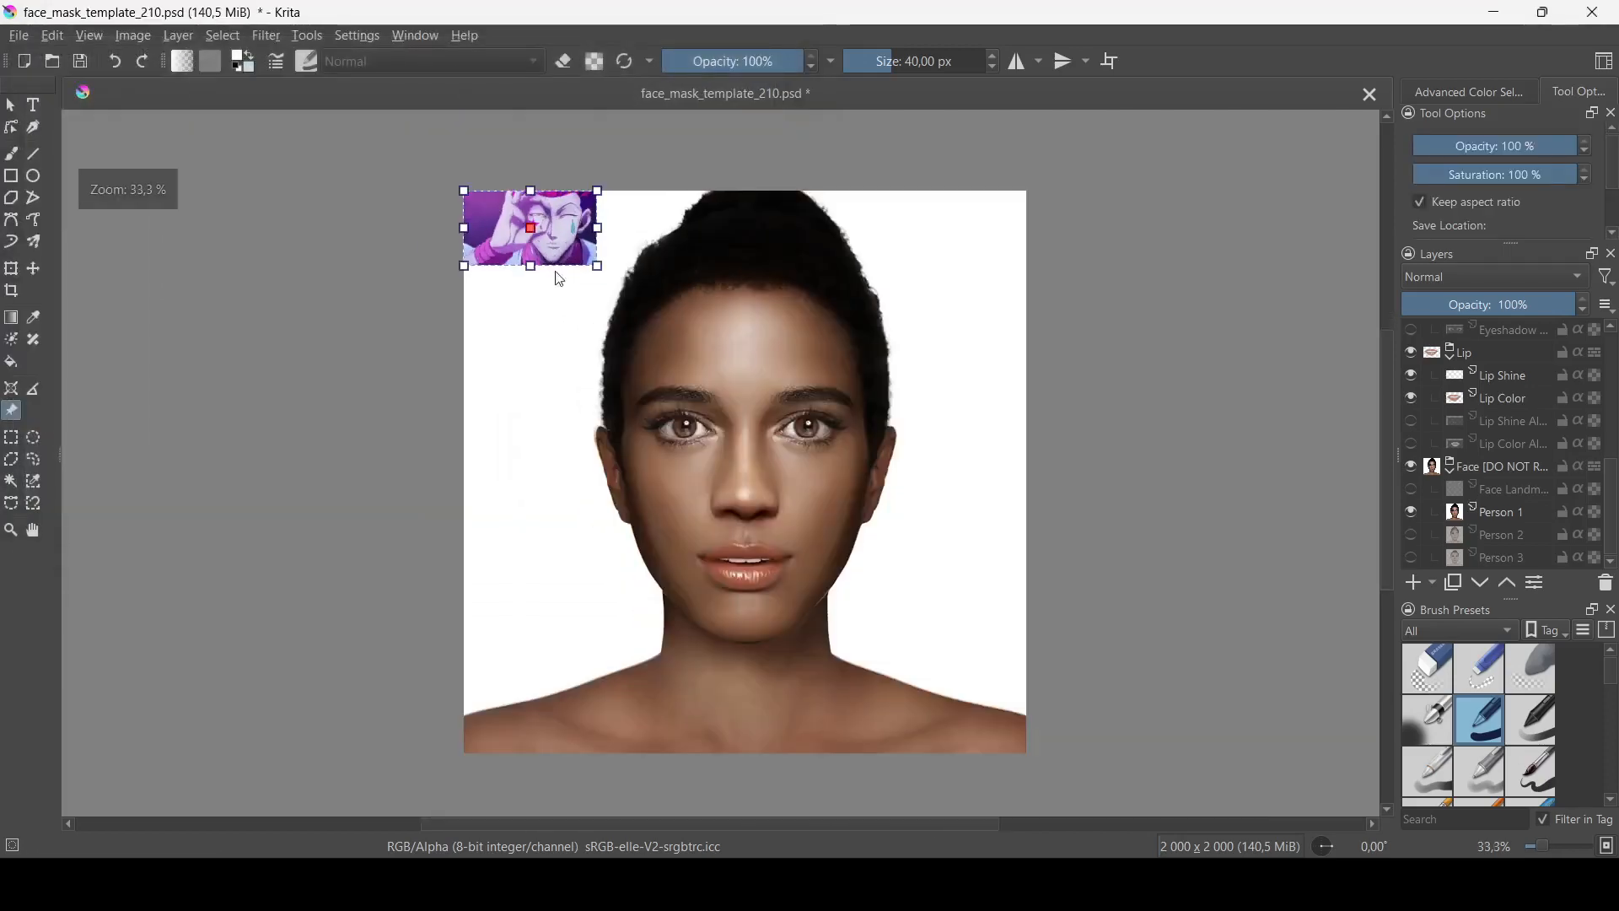
# Step: Enlarge the hisoka reference image proportionally and place it outside the canvas, just left of the template photo
pyautogui.keyDown('ctrl'); pyautogui.scroll(3, 591, 278); pyautogui.keyUp('ctrl')
pyautogui.moveTo(624, 291); pyautogui.dragTo(485, 454)
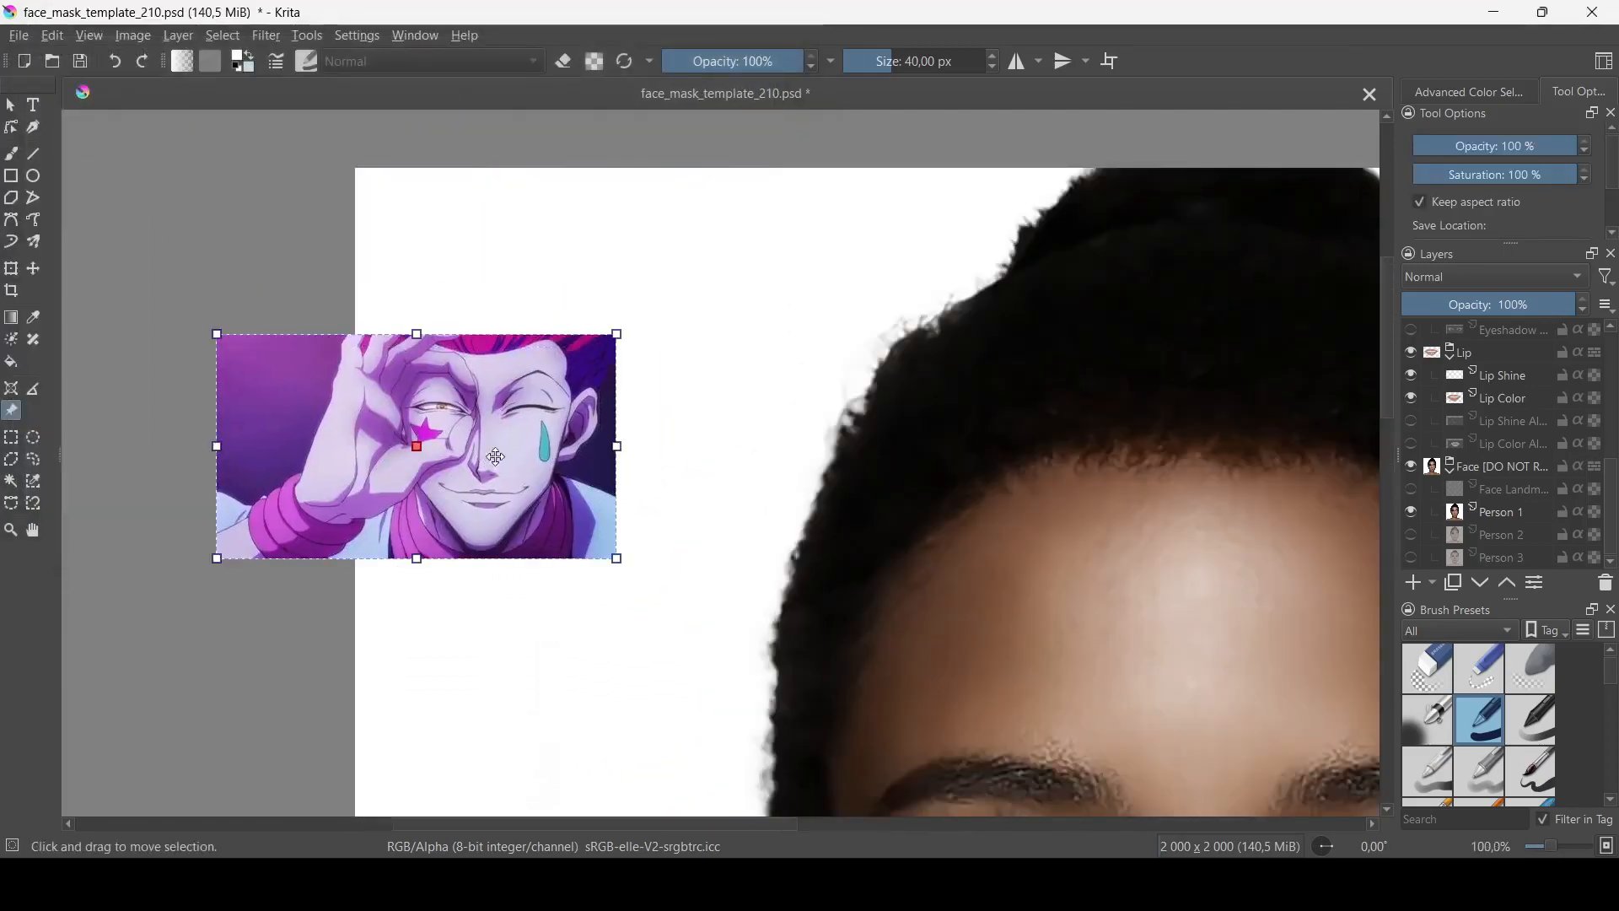
pyautogui.moveTo(615, 560); pyautogui.dragTo(896, 721)
pyautogui.keyDown('ctrl'); pyautogui.scroll(-3, 641, 485); pyautogui.keyUp('ctrl')
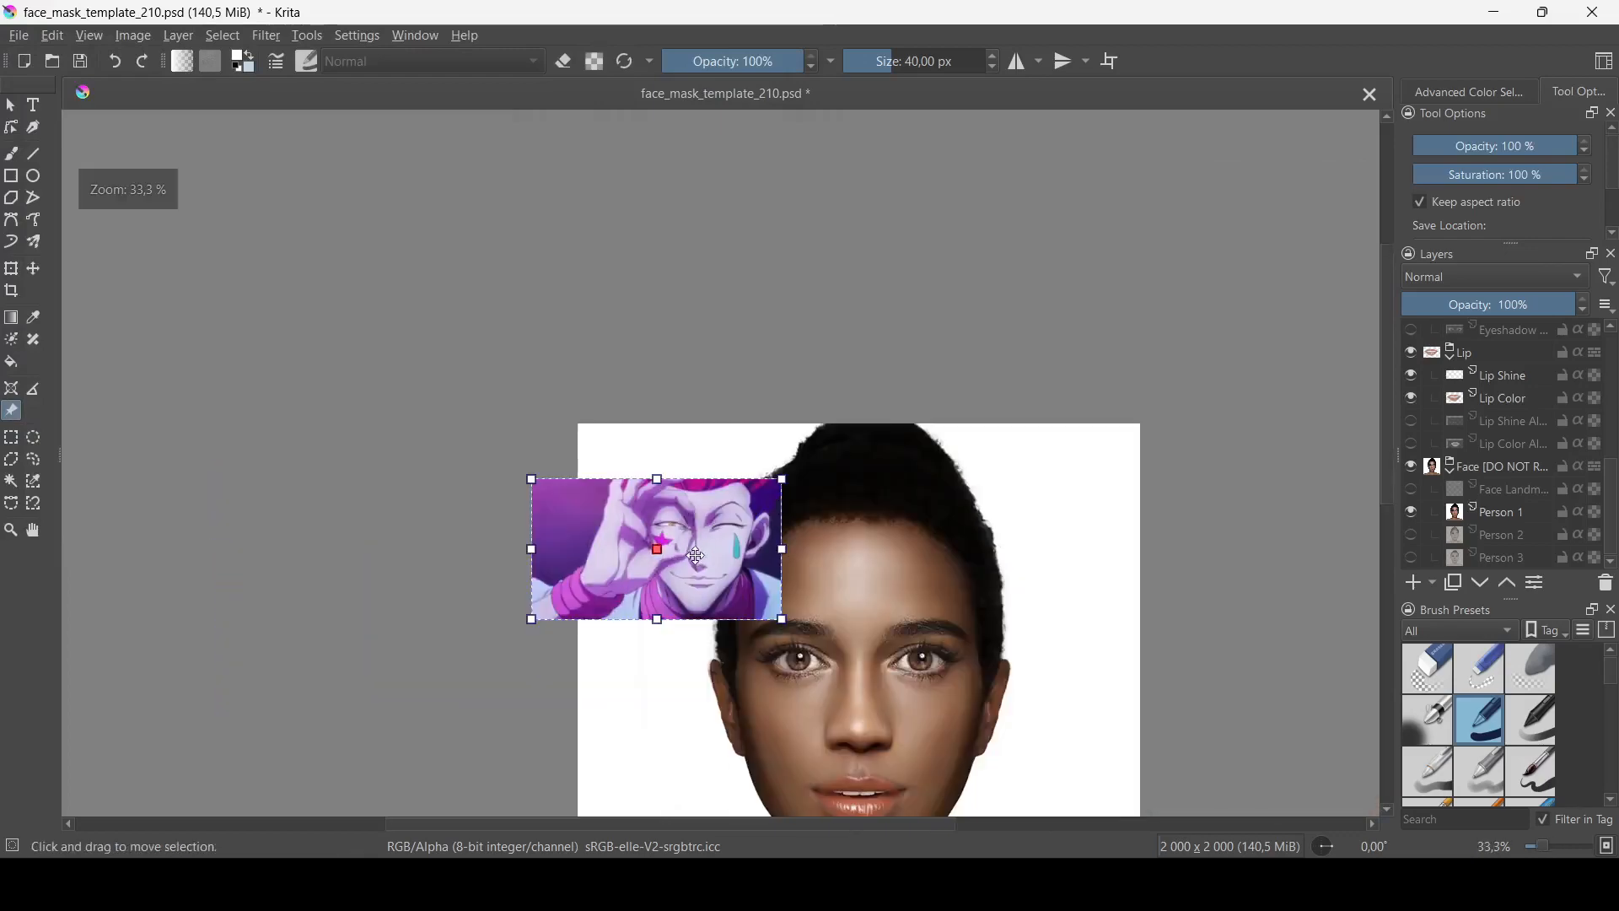
pyautogui.moveTo(732, 539); pyautogui.dragTo(407, 528)
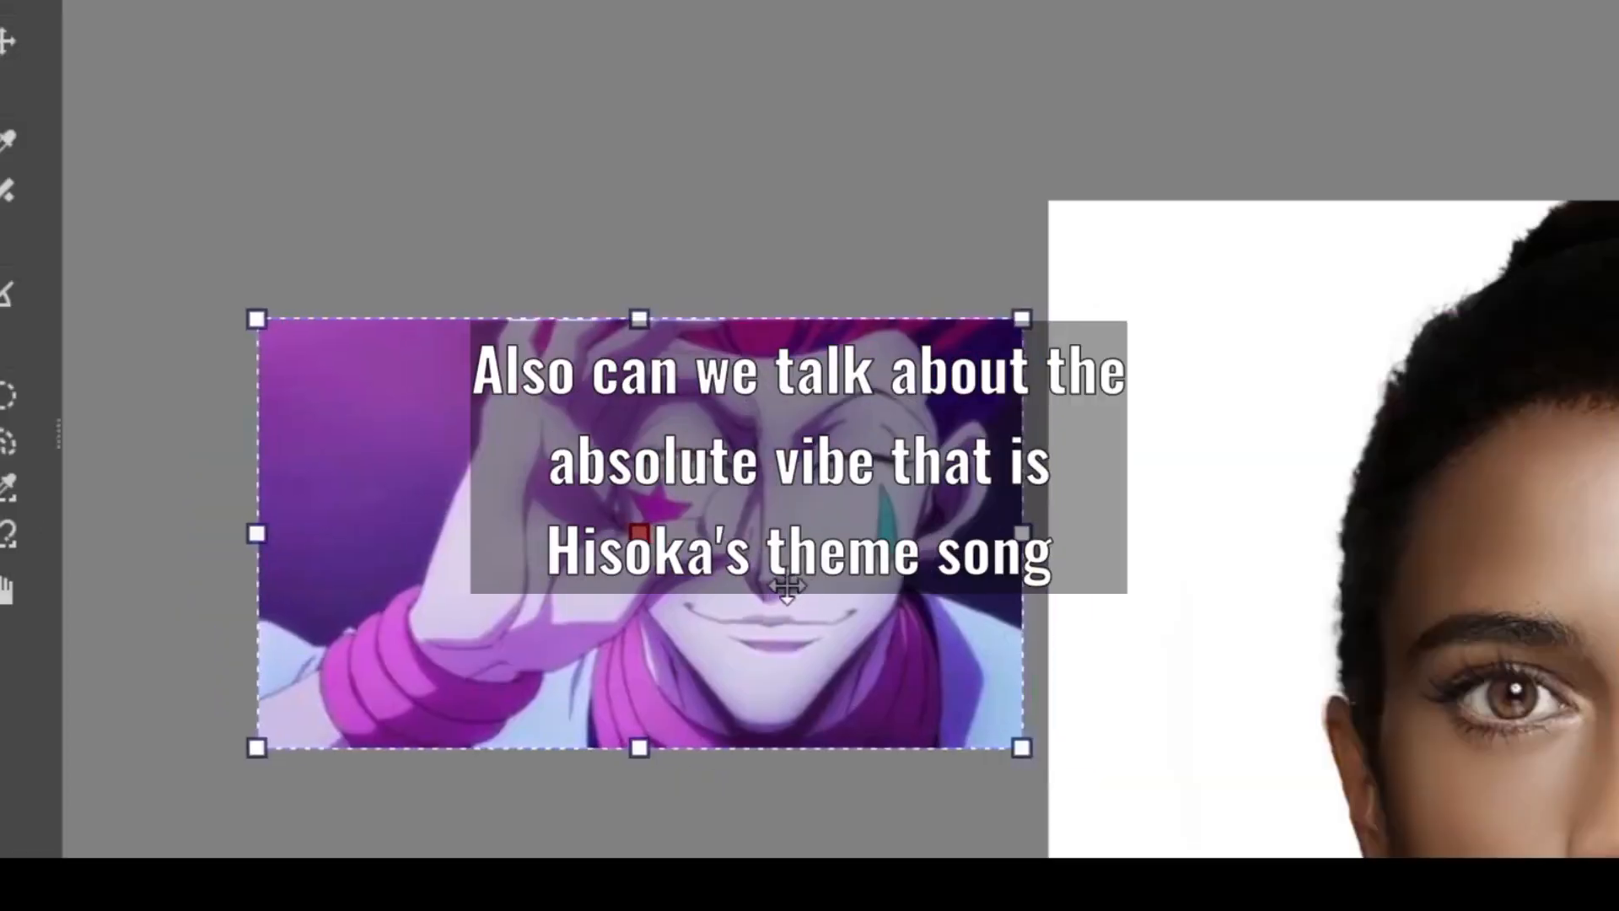
pyautogui.moveTo(787, 588); pyautogui.dragTo(763, 582)
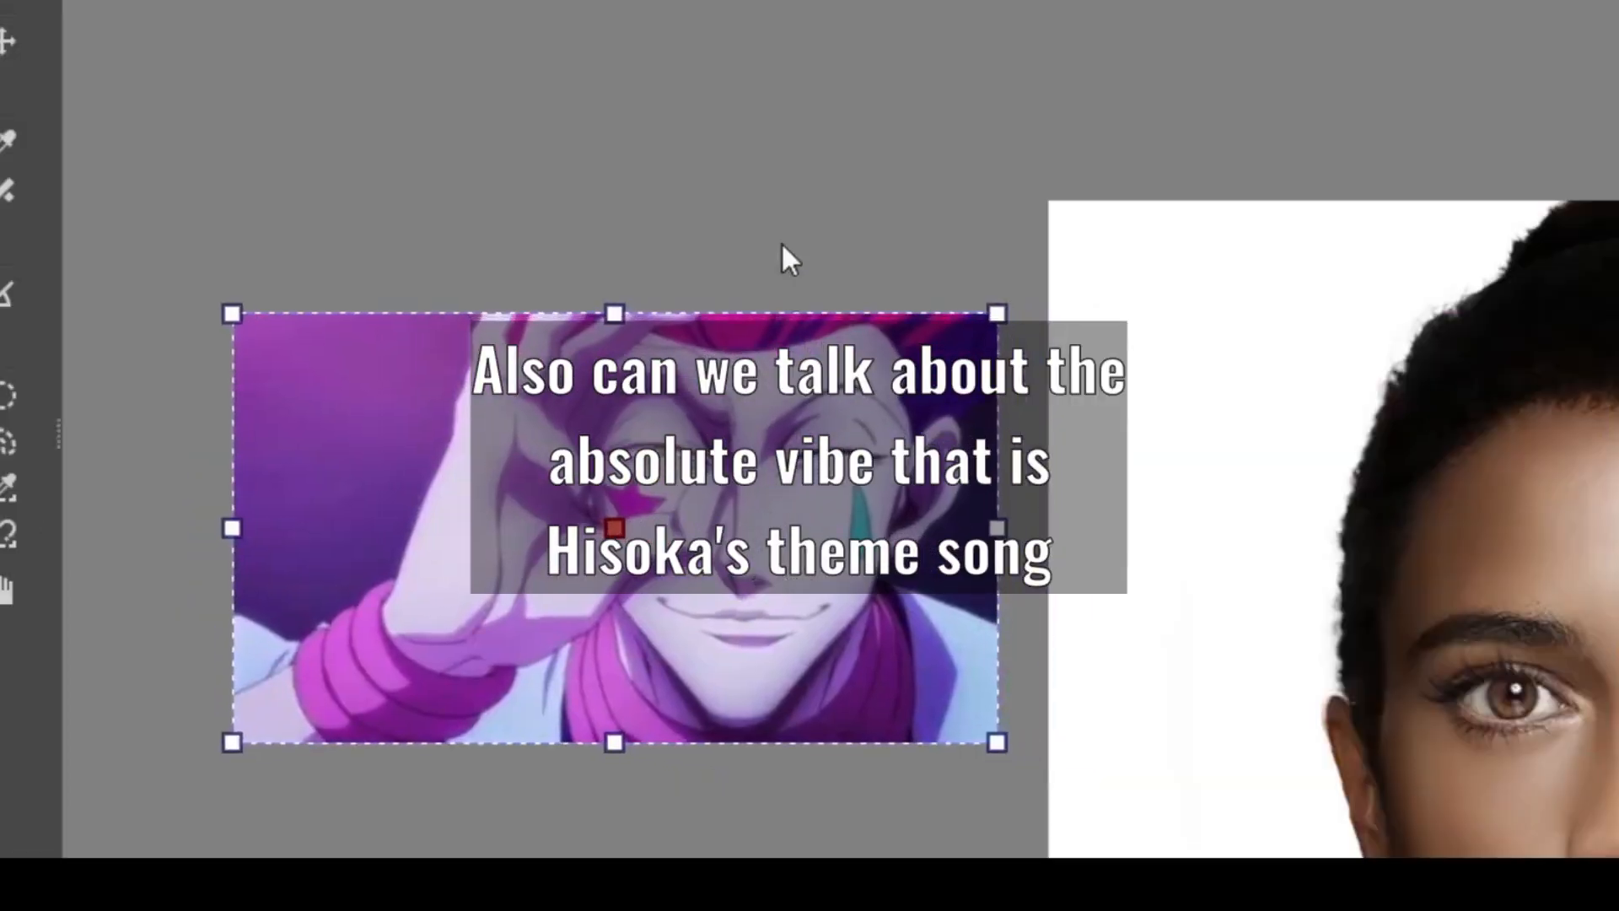
pyautogui.click(782, 244)
pyautogui.scroll(2, 877, 600)
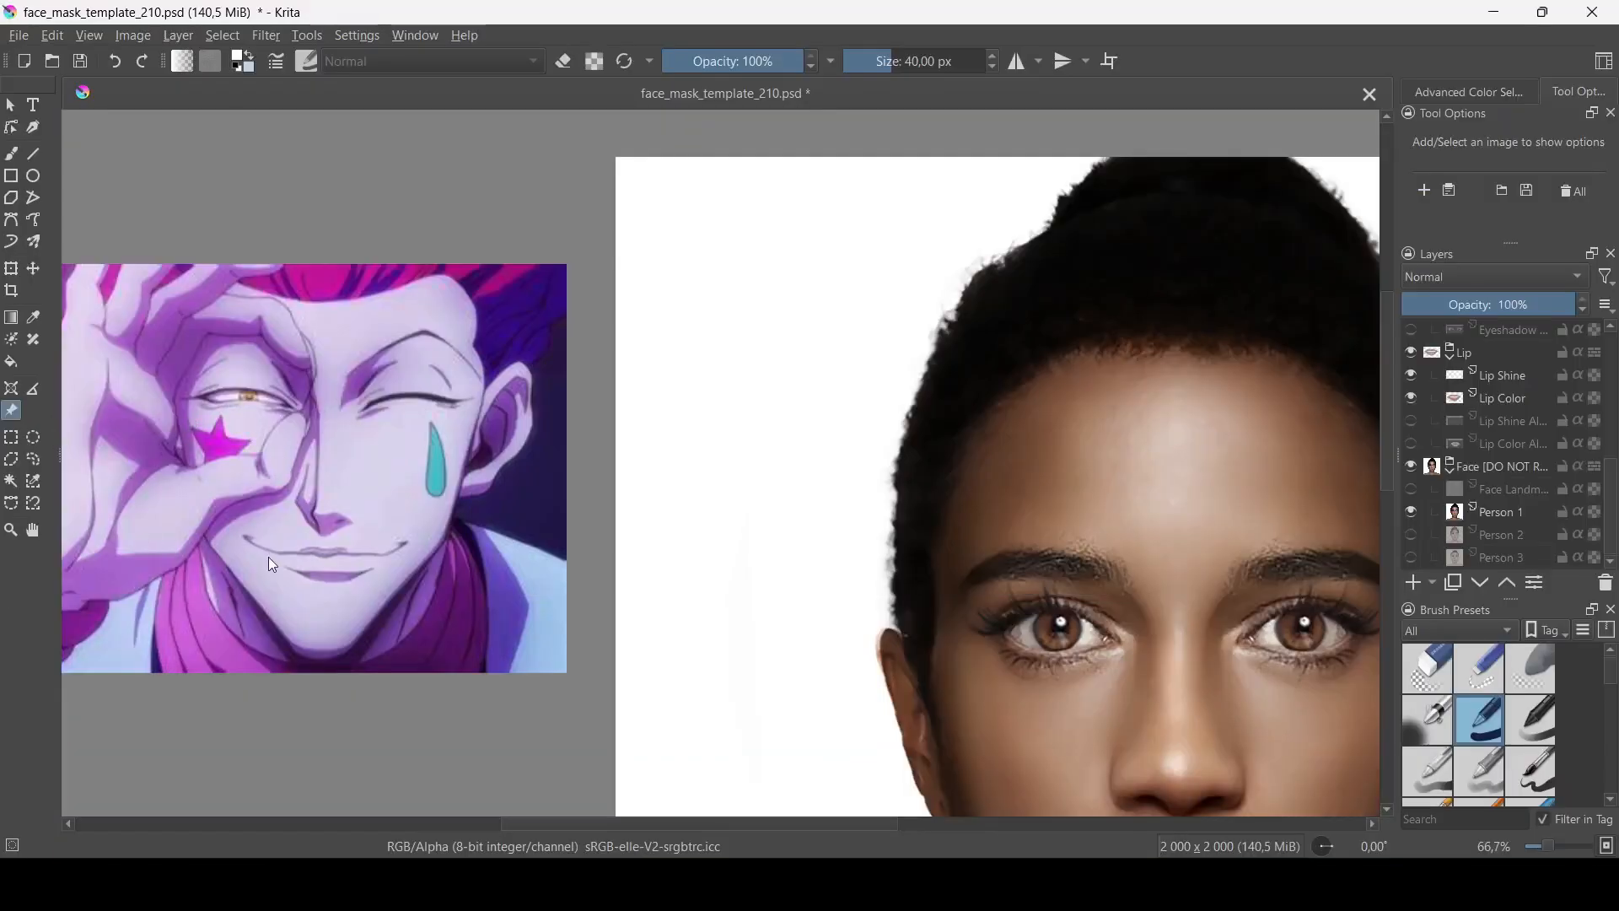
pyautogui.scroll(-2, 268, 557)
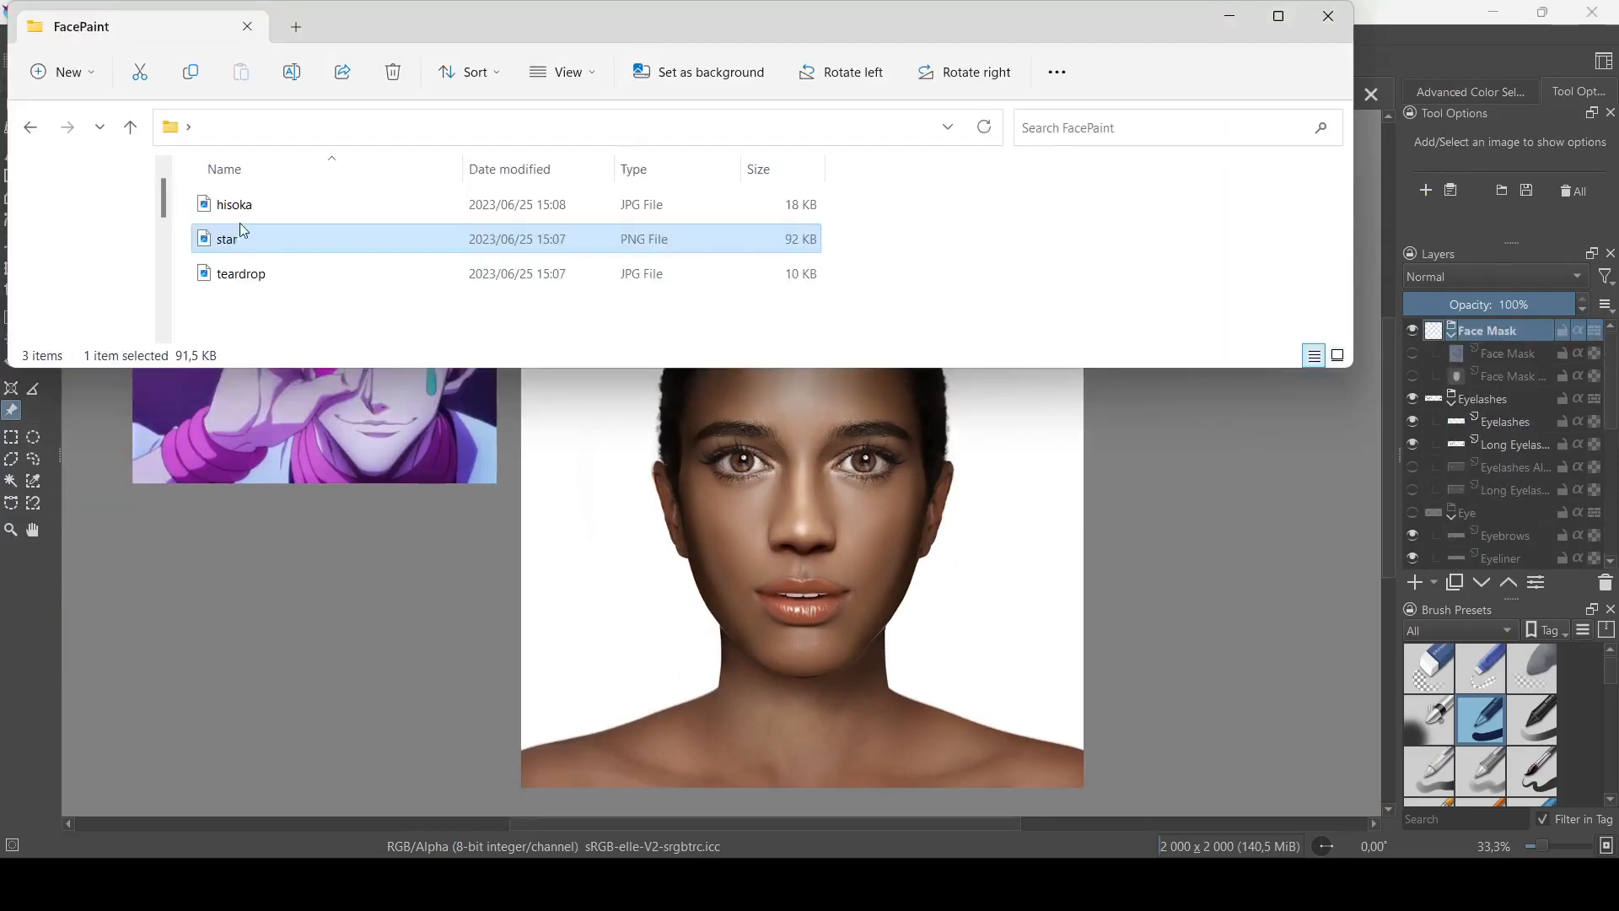
# Step: Insert the star PNG from the FacePaint folder as a new layer and move it into the Face Mask group
pyautogui.moveTo(228, 239); pyautogui.dragTo(639, 473)
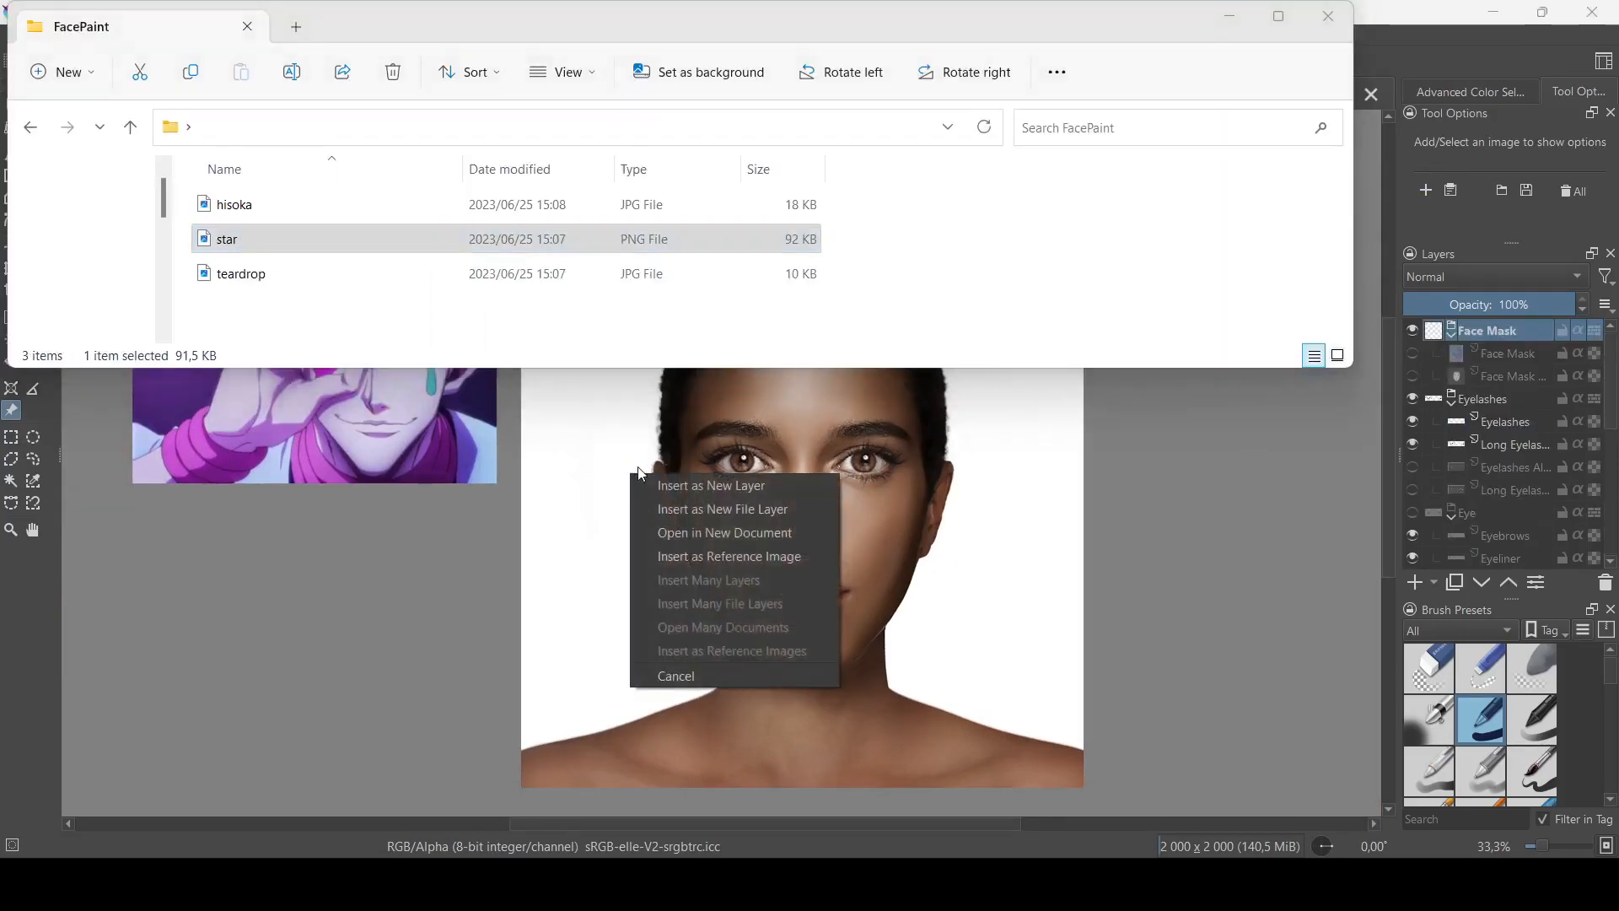
pyautogui.click(686, 484)
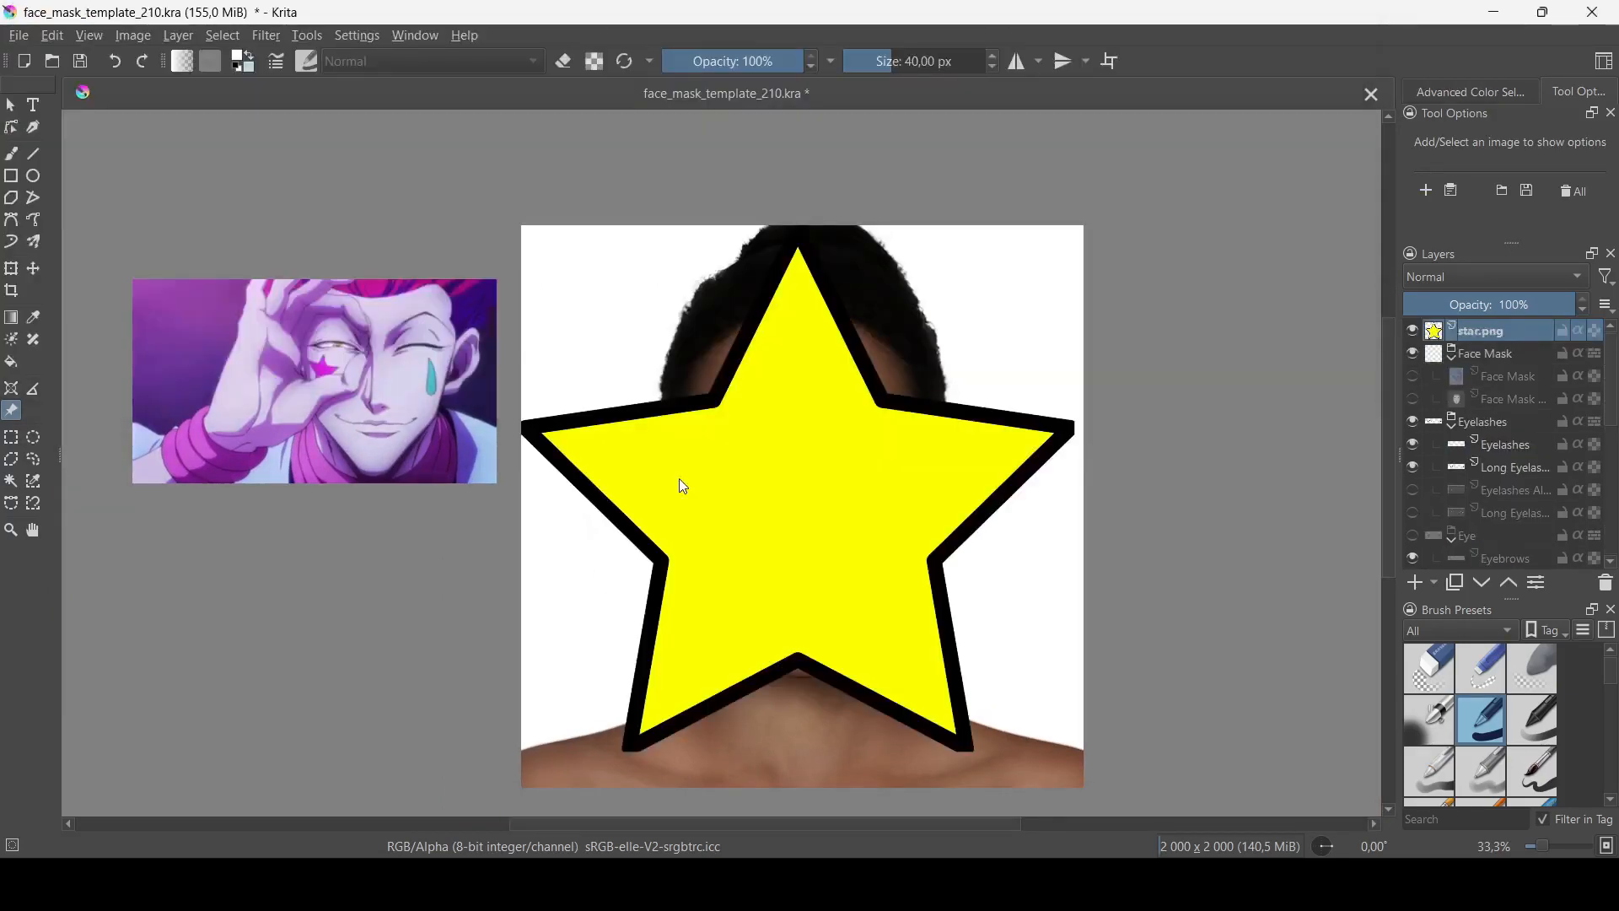
pyautogui.moveTo(1495, 331); pyautogui.dragTo(1502, 371)
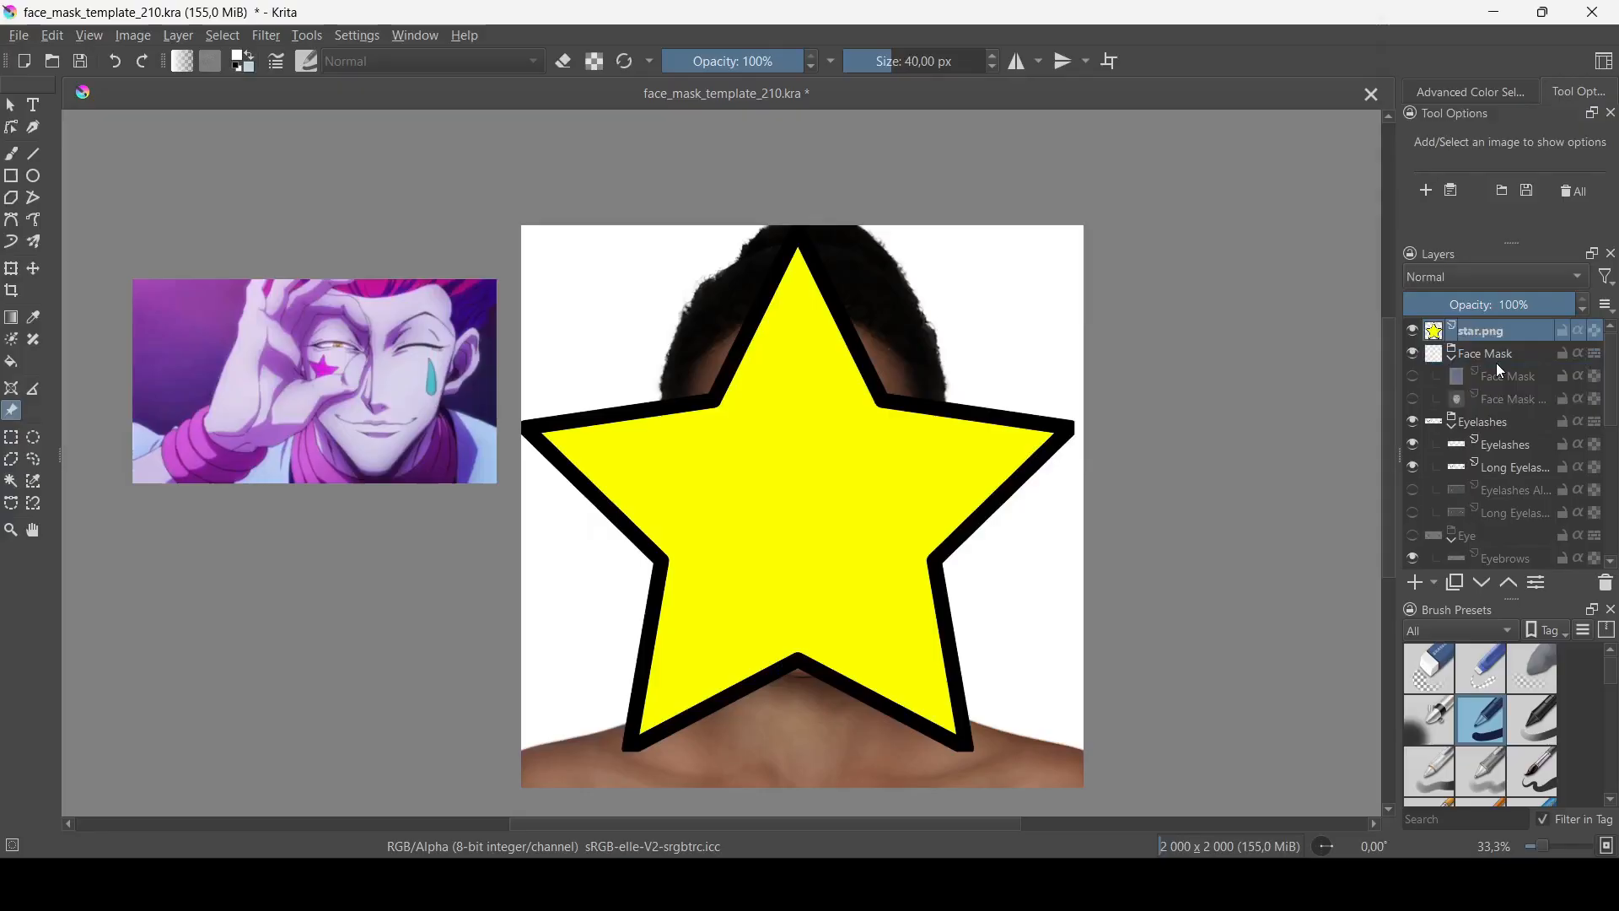
pyautogui.moveTo(1495, 330); pyautogui.dragTo(1501, 376)
# Step: Transform the star layer, scaling it down and positioning it on the model's right cheek beneath the eye
pyautogui.hotkey('ctrl', 't')
pyautogui.moveTo(1066, 237); pyautogui.dragTo(658, 614)
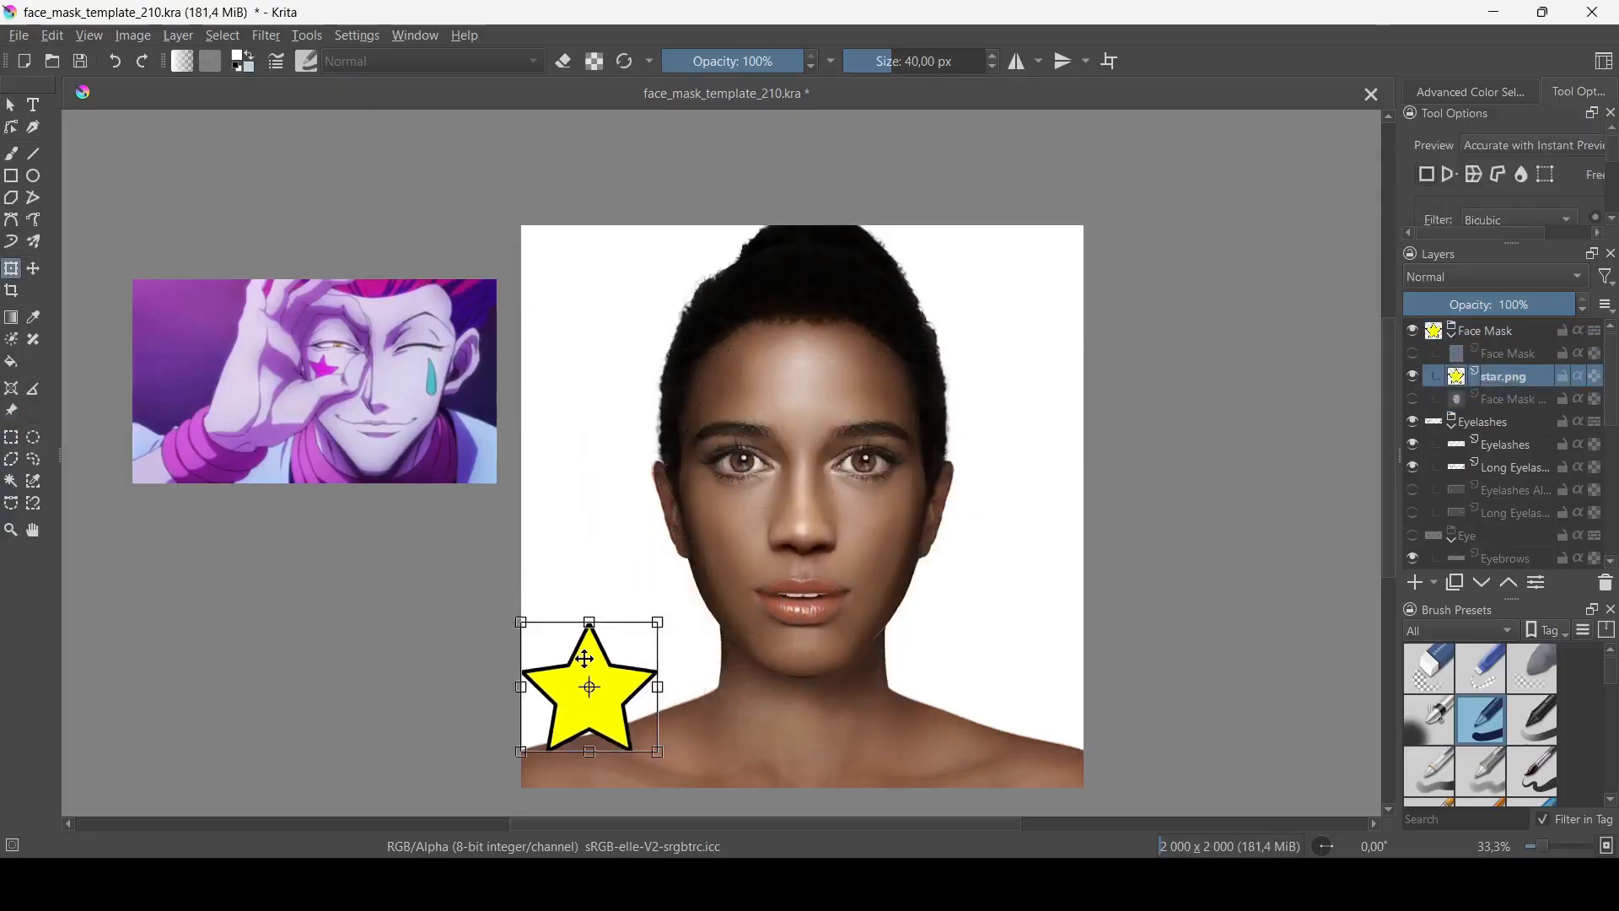
pyautogui.moveTo(590, 684); pyautogui.dragTo(781, 502)
pyautogui.keyDown('ctrl'); pyautogui.scroll(3, 752, 471); pyautogui.keyUp('ctrl')
pyautogui.moveTo(879, 449); pyautogui.dragTo(850, 486)
pyautogui.moveTo(779, 526); pyautogui.dragTo(764, 473)
pyautogui.scroll(4, 765, 473)
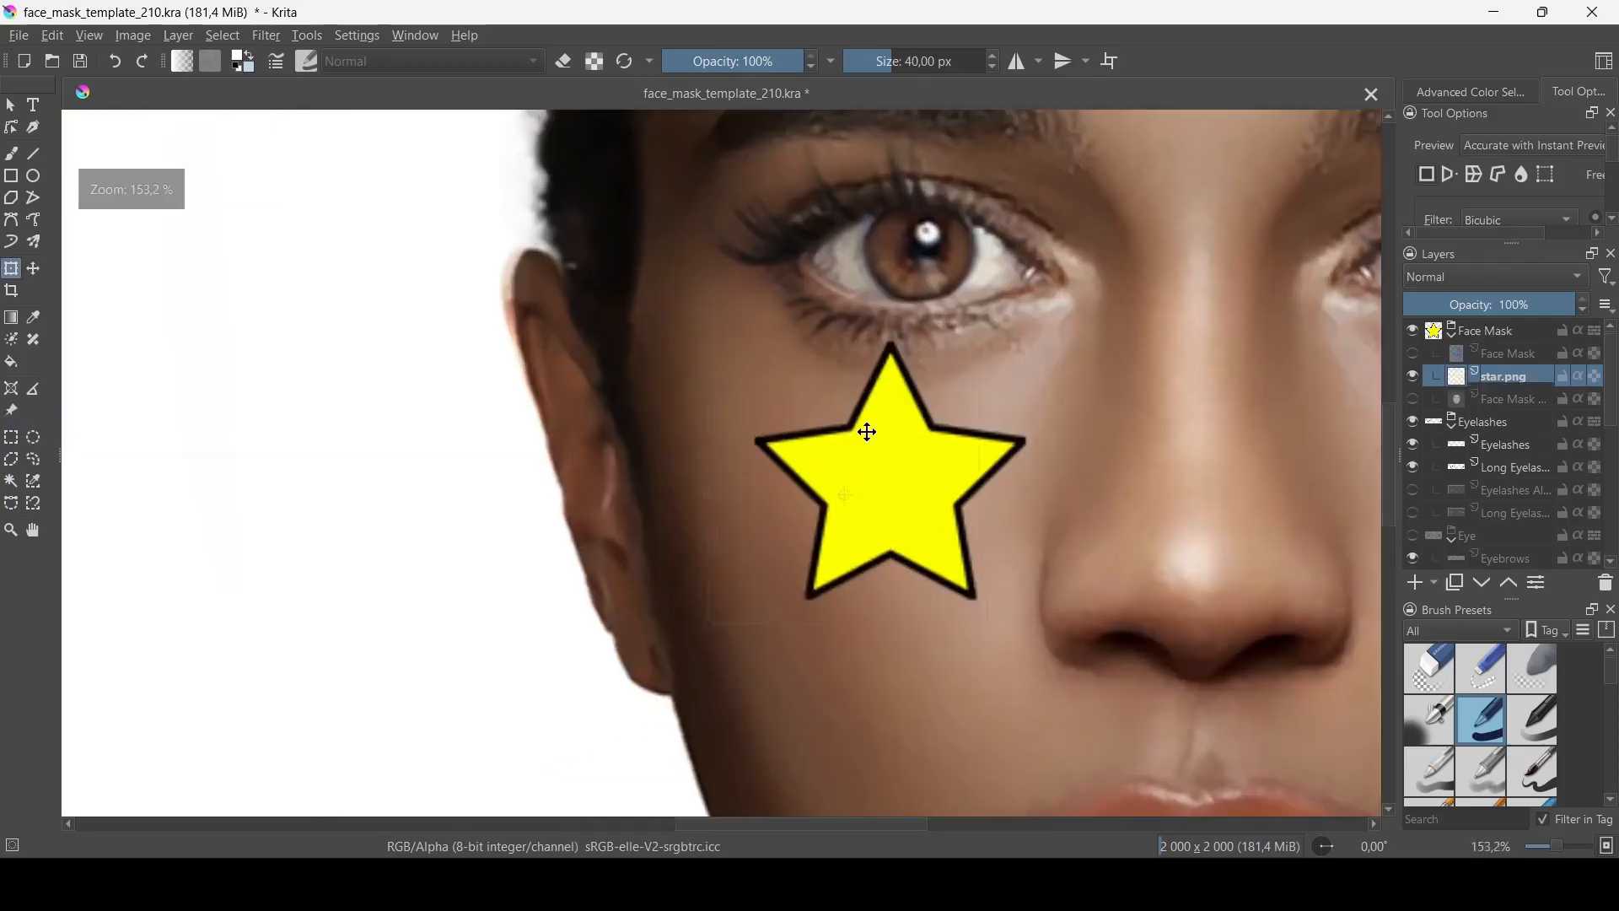
# Step: Tilt the star slightly clockwise, adjust its position just below the model's right eye and apply the transform
pyautogui.moveTo(867, 434); pyautogui.dragTo(811, 447)
pyautogui.moveTo(831, 348); pyautogui.dragTo(854, 349)
pyautogui.moveTo(853, 409); pyautogui.dragTo(871, 371)
pyautogui.scroll(-5, 919, 388)
pyautogui.click(1493, 399)
pyautogui.scroll(-4, 1123, 478)
pyautogui.scroll(6, 1090, 439)
pyautogui.click(835, 445)
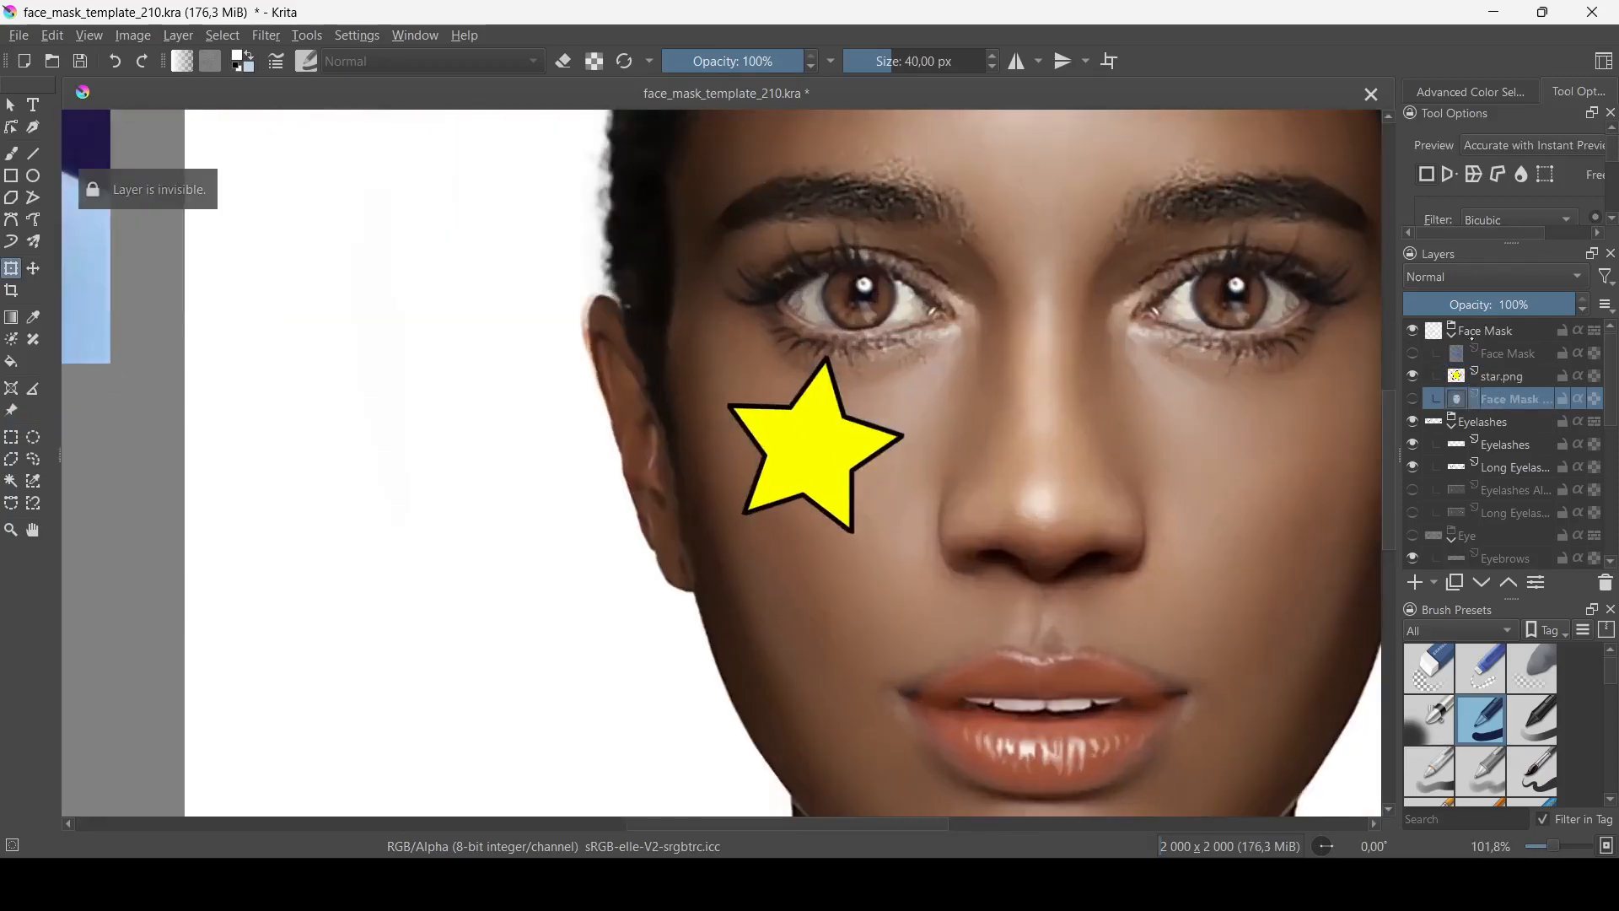
# Step: Nudge the star layer slightly lower on the model's cheek beneath the right eye and apply the transform
pyautogui.click(1503, 376)
pyautogui.scroll(2, 835, 445)
pyautogui.click(822, 430)
pyautogui.moveTo(822, 428); pyautogui.dragTo(817, 451)
pyautogui.scroll(-5, 817, 451)
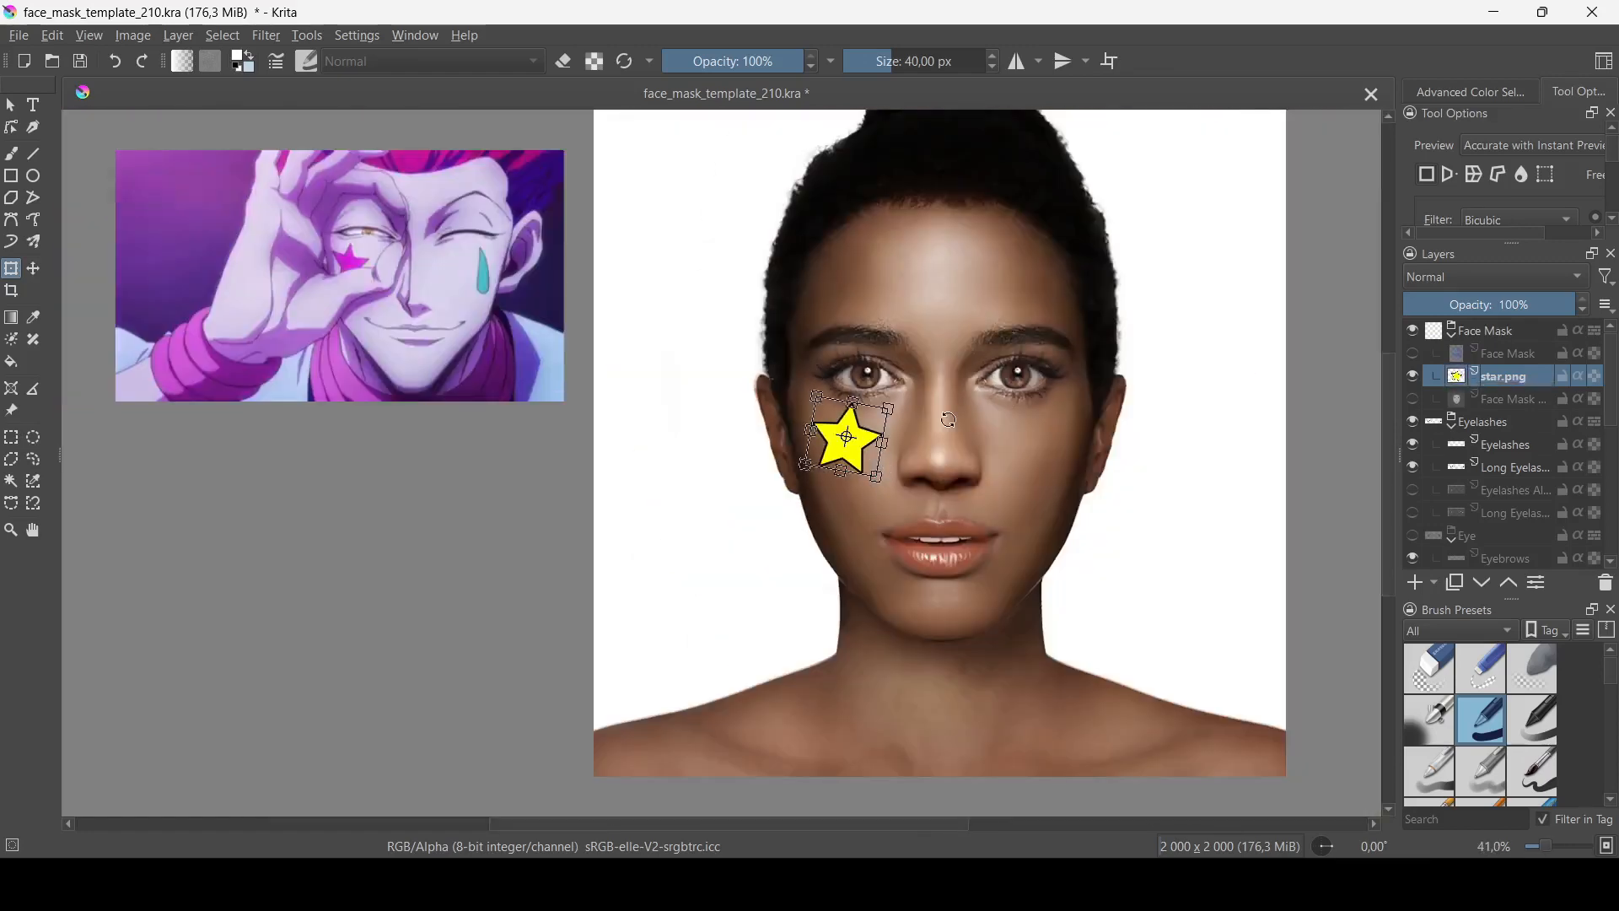
pyautogui.click(1508, 353)
pyautogui.scroll(-1, 1022, 338)
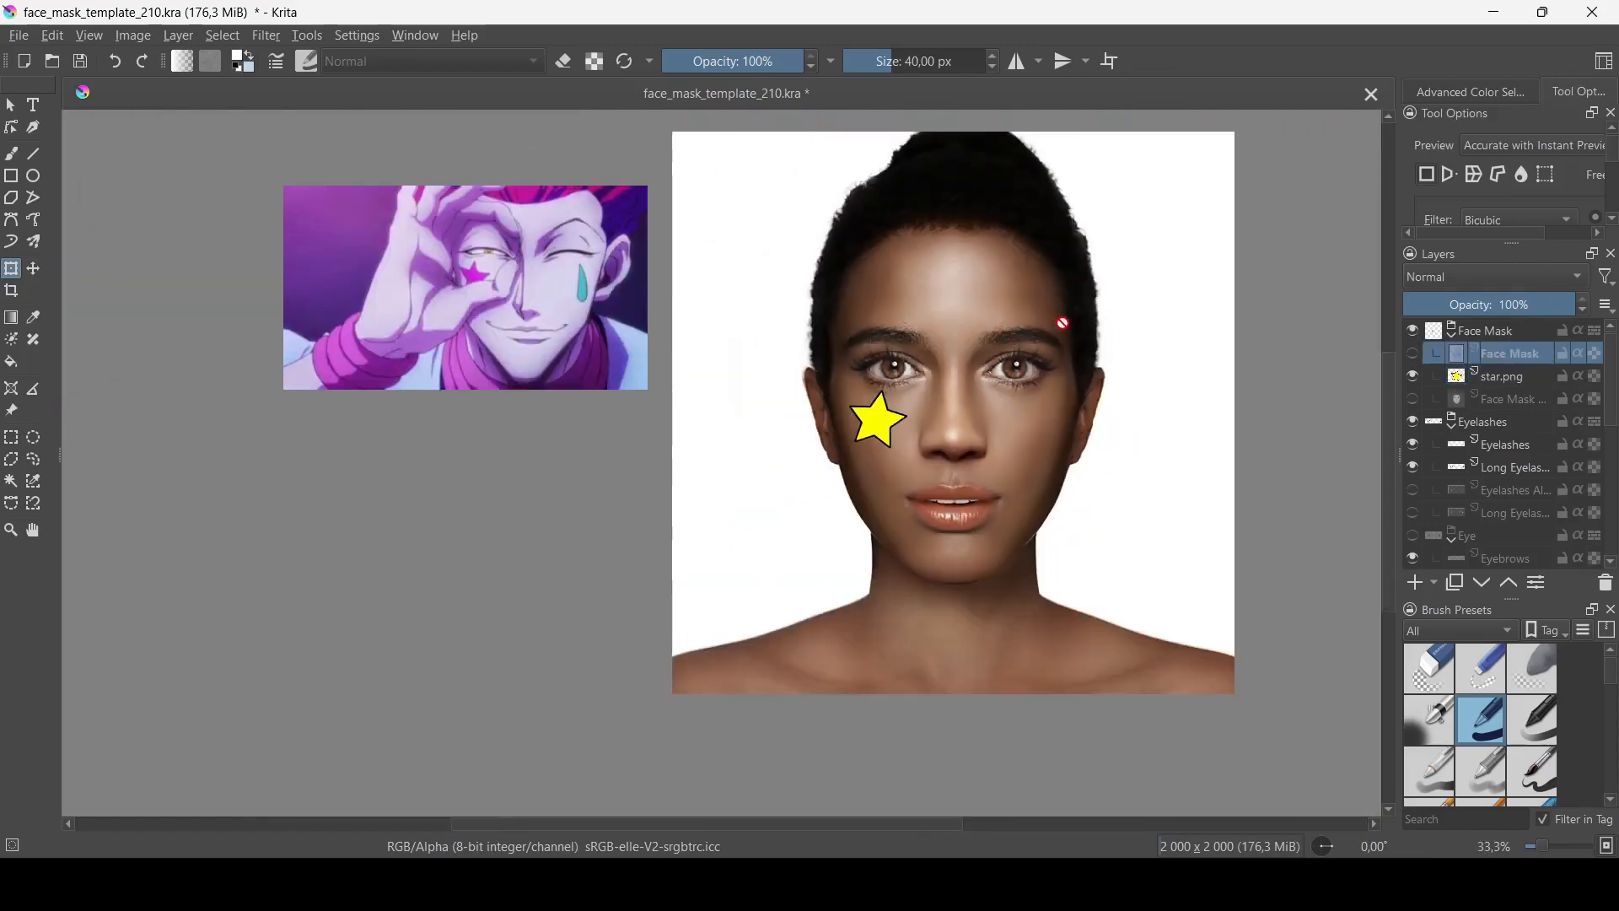
# Step: Undo the last star adjustment and reposition the star just beneath the model's right eye
pyautogui.click(1502, 376)
pyautogui.scroll(3, 816, 411)
pyautogui.hotkey('ctrl', 'z')
pyautogui.moveTo(1007, 384); pyautogui.dragTo(1018, 388)
pyautogui.moveTo(957, 335); pyautogui.dragTo(986, 371)
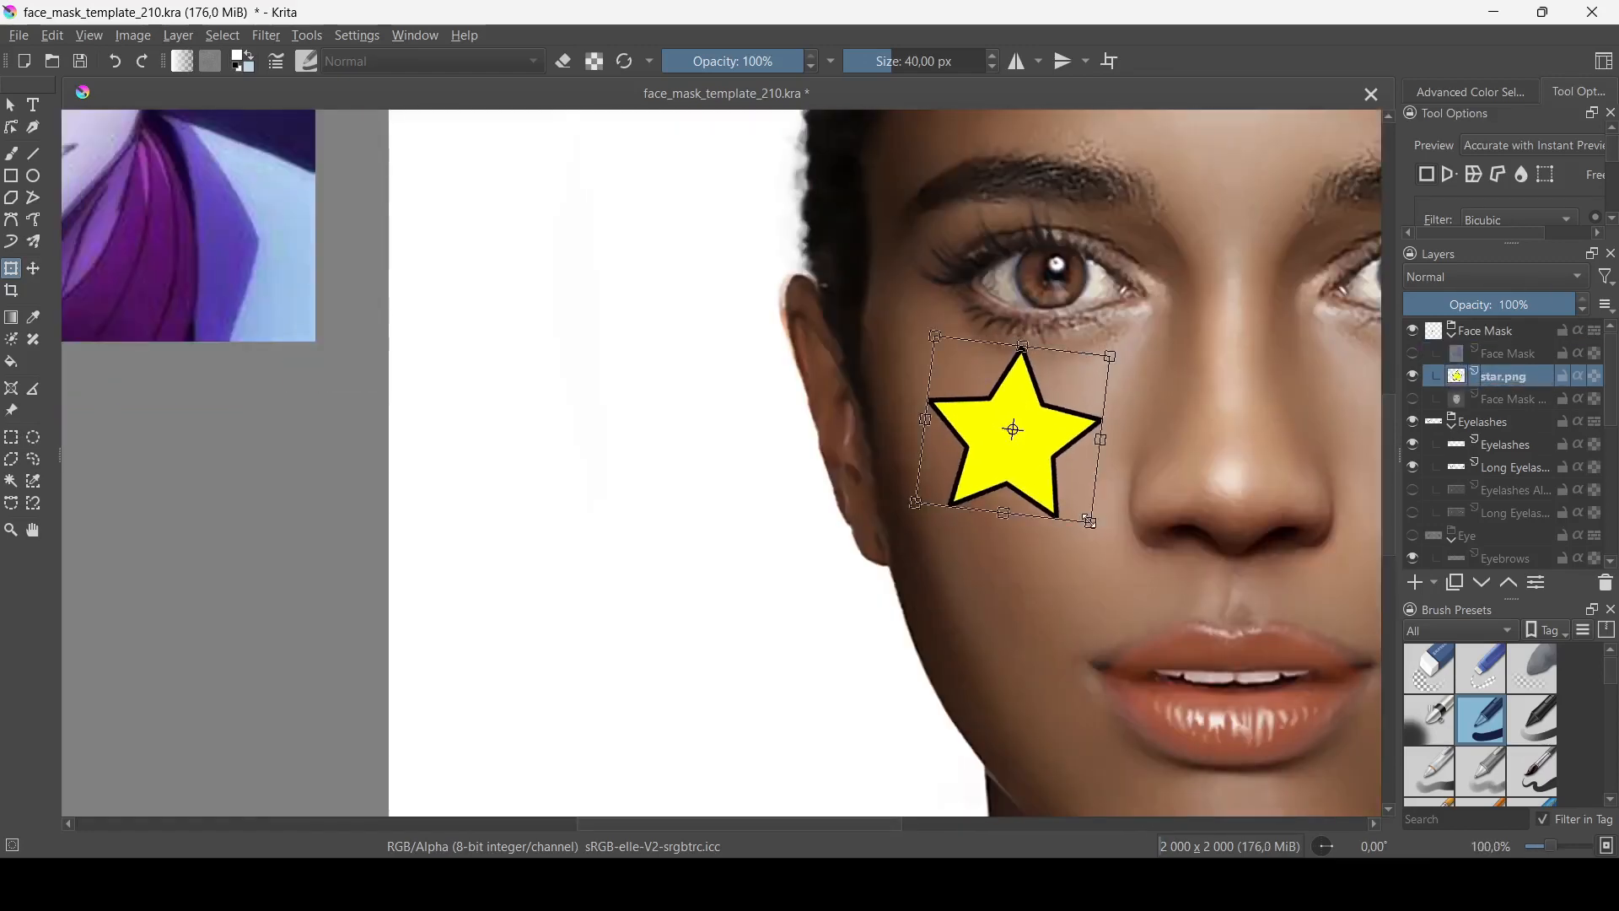
# Step: Scale the star down slightly, fine-tune its placement on the cheek and apply the transform
pyautogui.moveTo(1088, 520); pyautogui.dragTo(1068, 494)
pyautogui.scroll(-3, 807, 396)
pyautogui.scroll(3, 889, 408)
pyautogui.moveTo(889, 398); pyautogui.dragTo(911, 394)
pyautogui.scroll(-3, 479, 300)
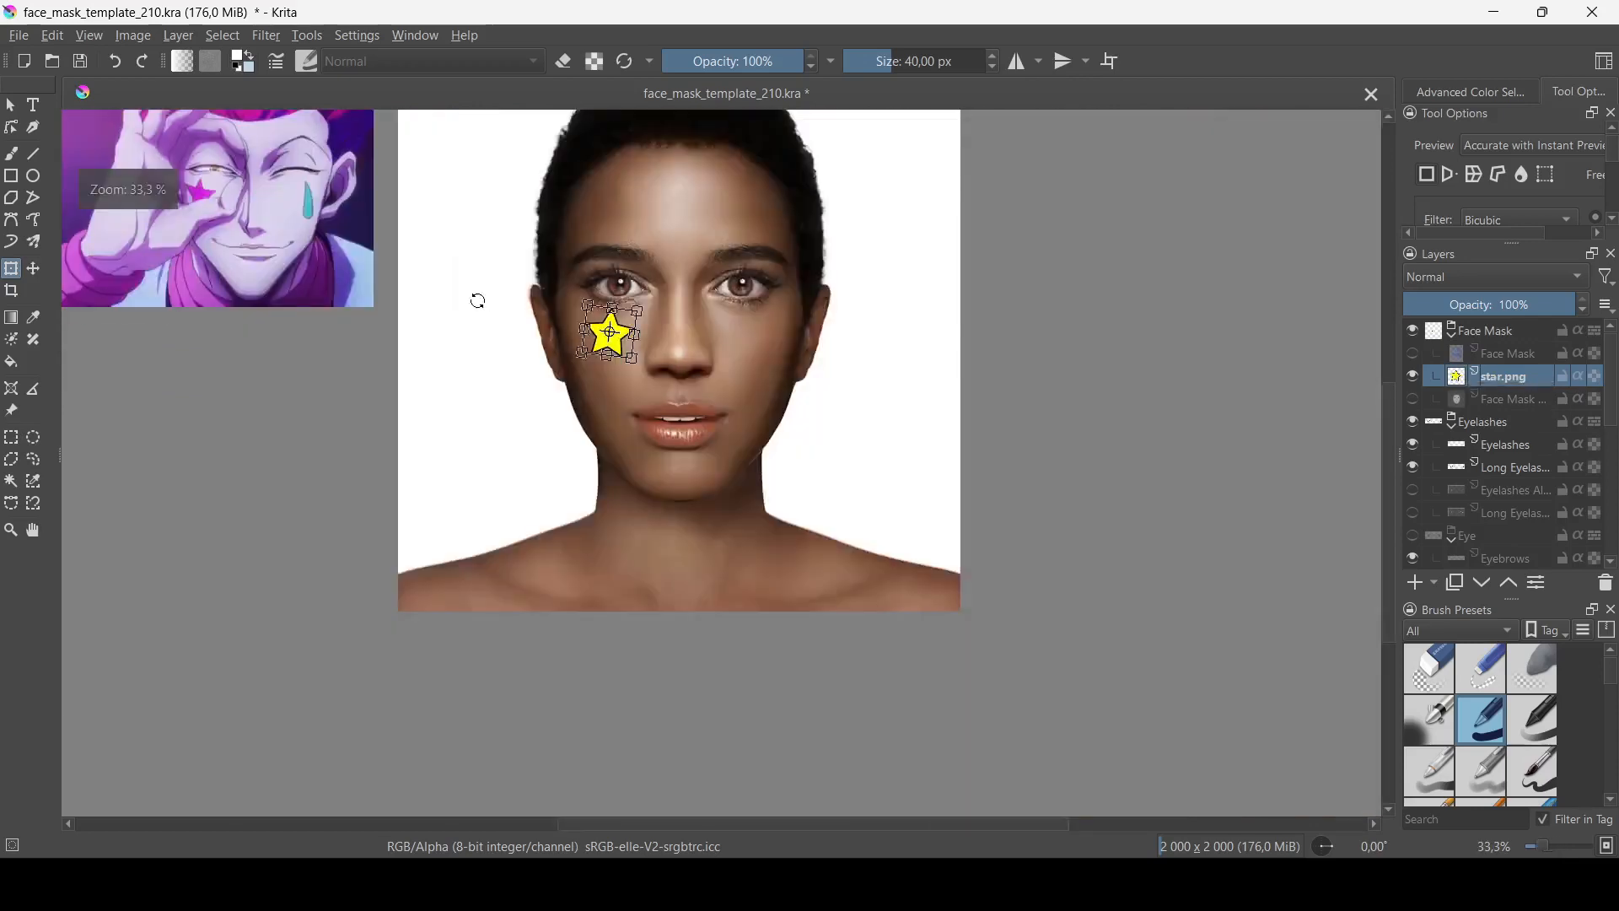
pyautogui.scroll(3, 596, 329)
pyautogui.moveTo(651, 311); pyautogui.dragTo(644, 311)
pyautogui.press('pagedown')
pyautogui.scroll(-3, 1023, 403)
pyautogui.scroll(3, 886, 379)
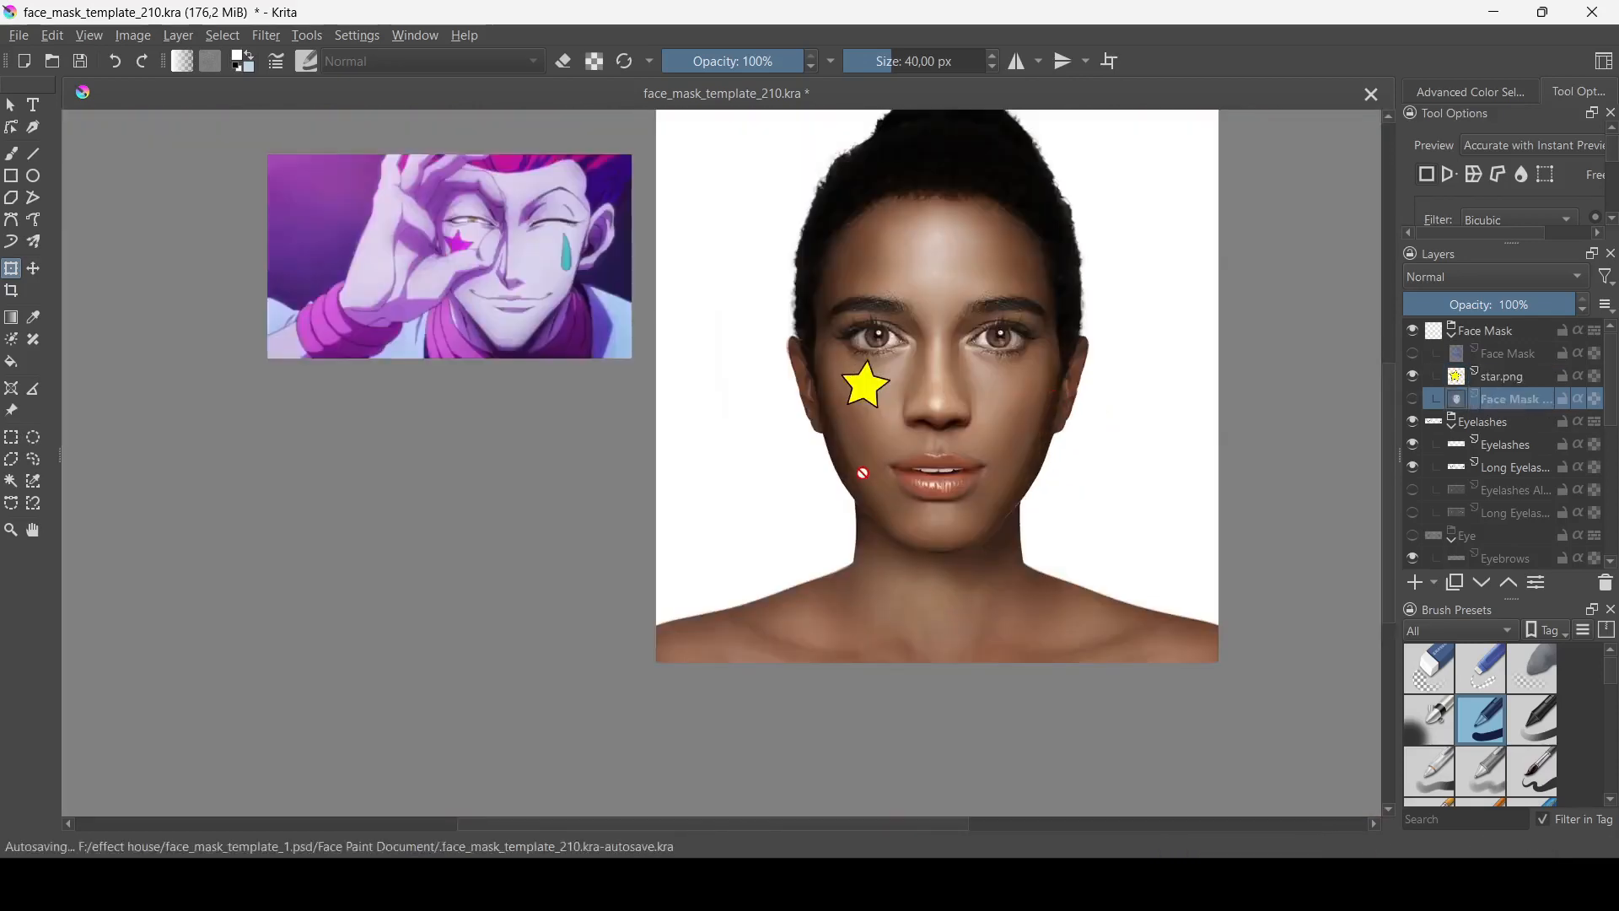
# Step: Warp the star layer slightly on the model's right cheek and apply the transform
pyautogui.press('pageup')
pyautogui.rightClick(912, 314)
pyautogui.click(966, 402)
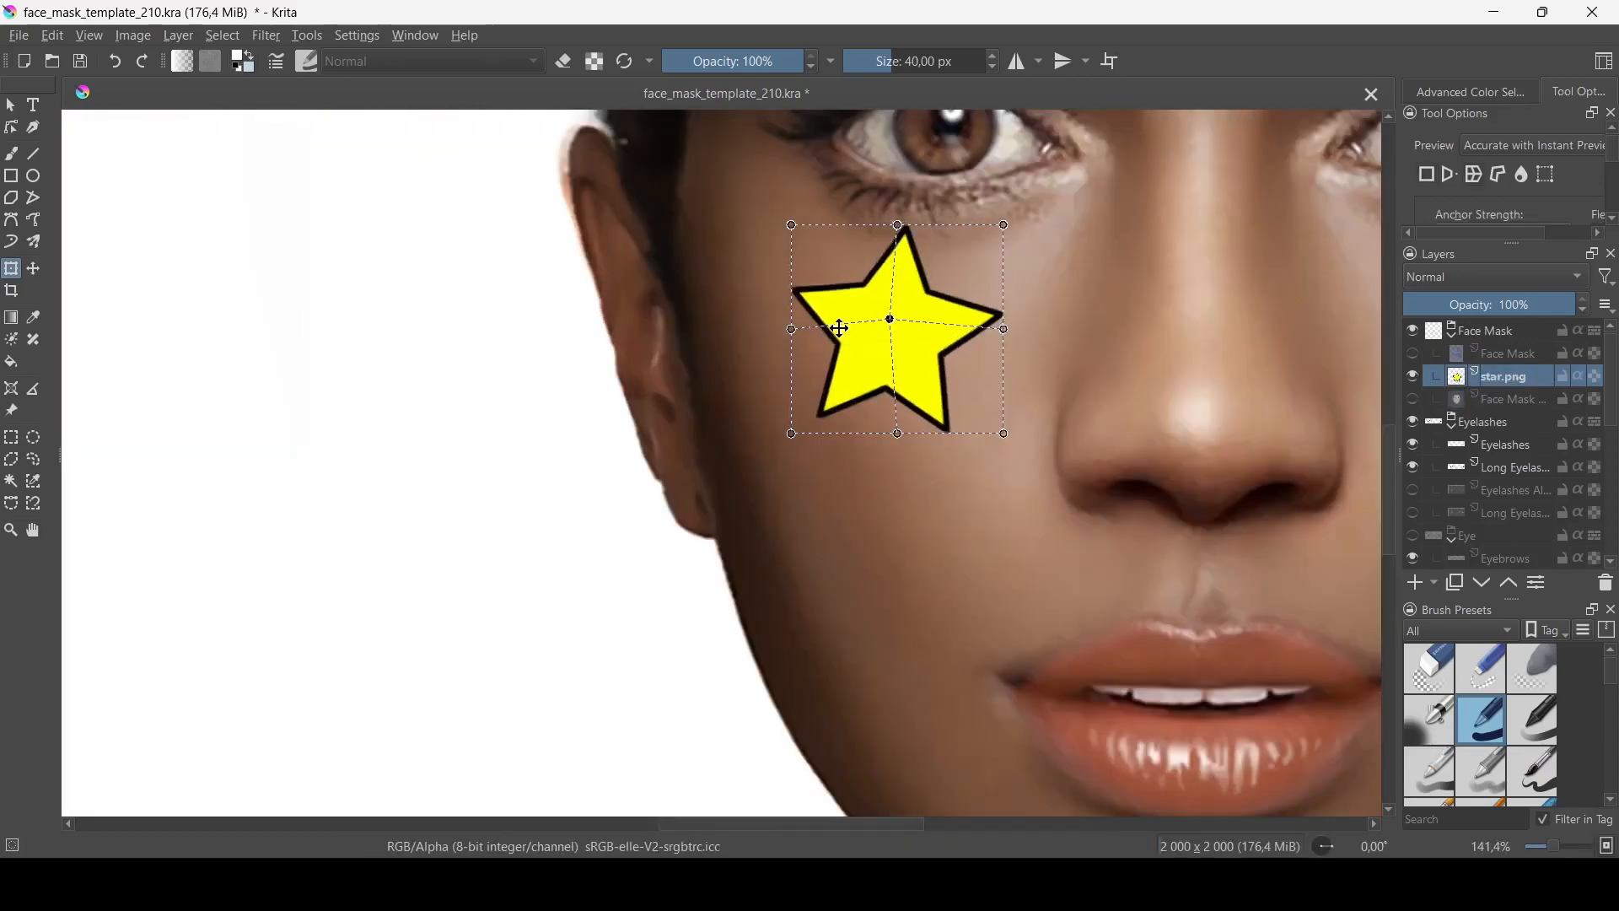
pyautogui.scroll(2, 766, 332)
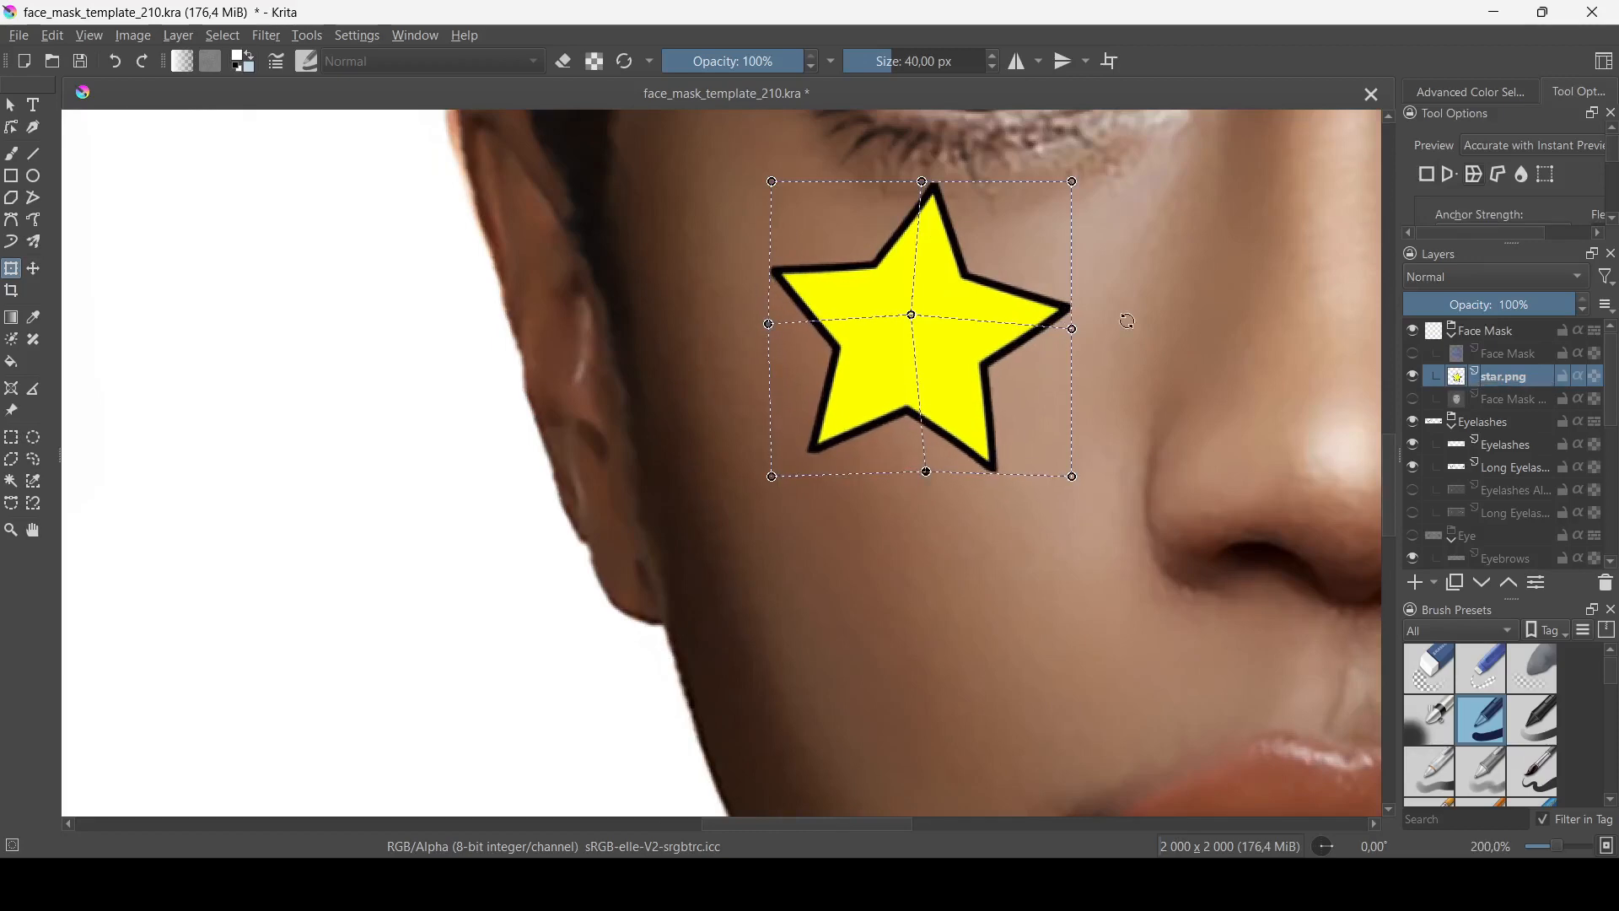
pyautogui.scroll(-3, 835, 253)
pyautogui.rightClick(882, 280)
pyautogui.click(948, 452)
pyautogui.scroll(-3, 834, 386)
pyautogui.scroll(1, 878, 324)
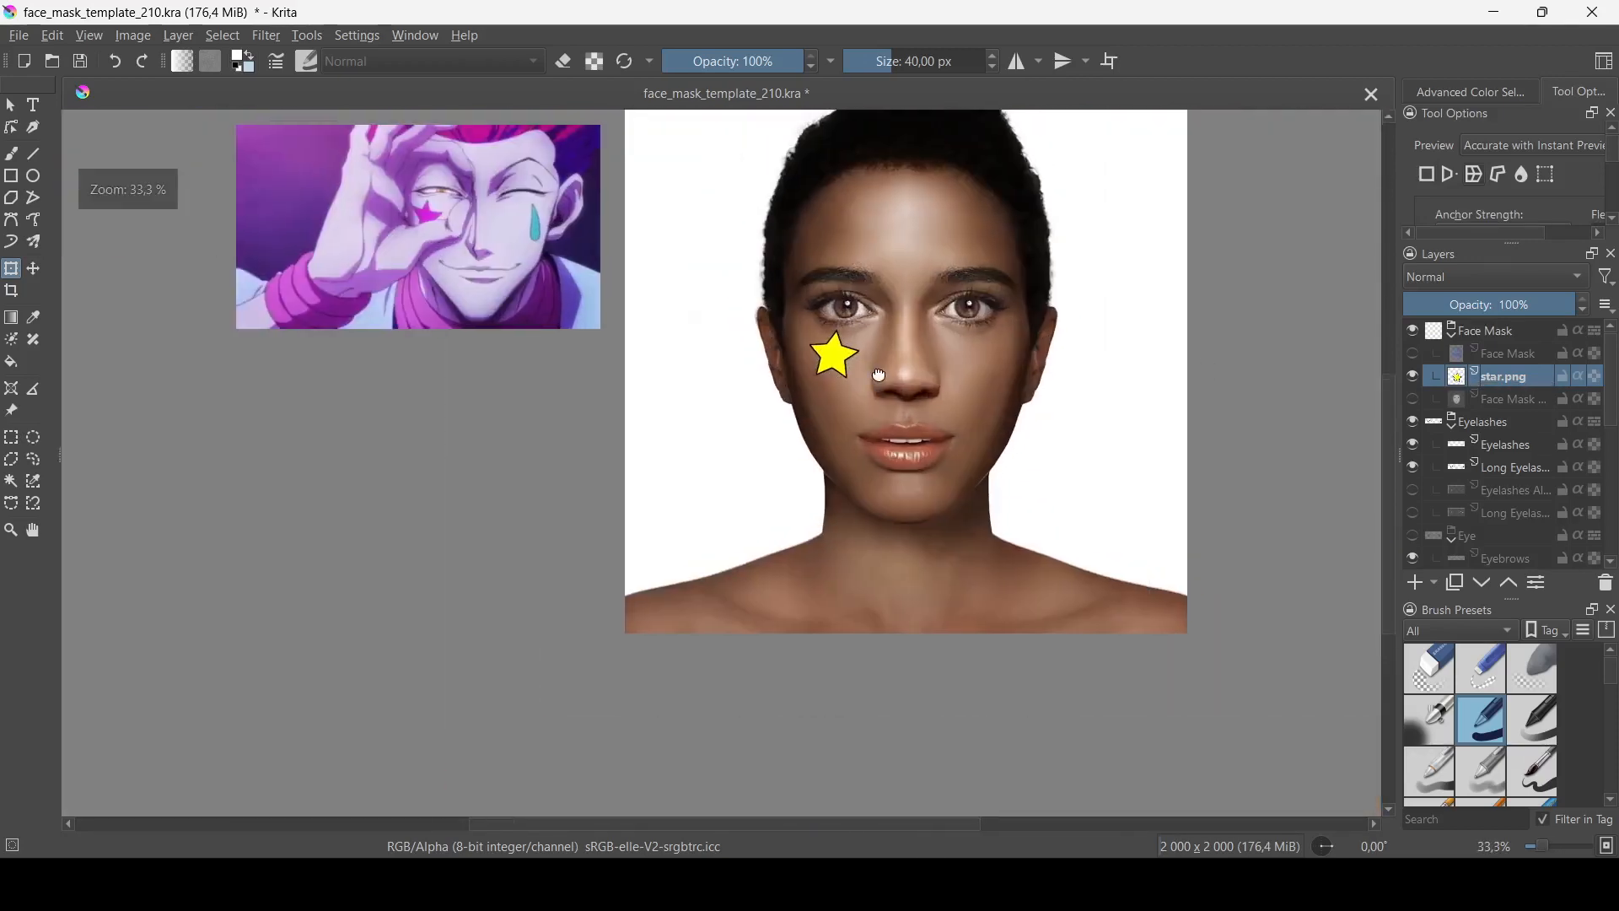
# Step: Insert the teardrop.jpg image as a new layer above the star layer
pyautogui.click(976, 877)
pyautogui.click(276, 286)
pyautogui.moveTo(276, 286); pyautogui.dragTo(802, 528)
pyautogui.click(861, 542)
pyautogui.scroll(-1, 755, 420)
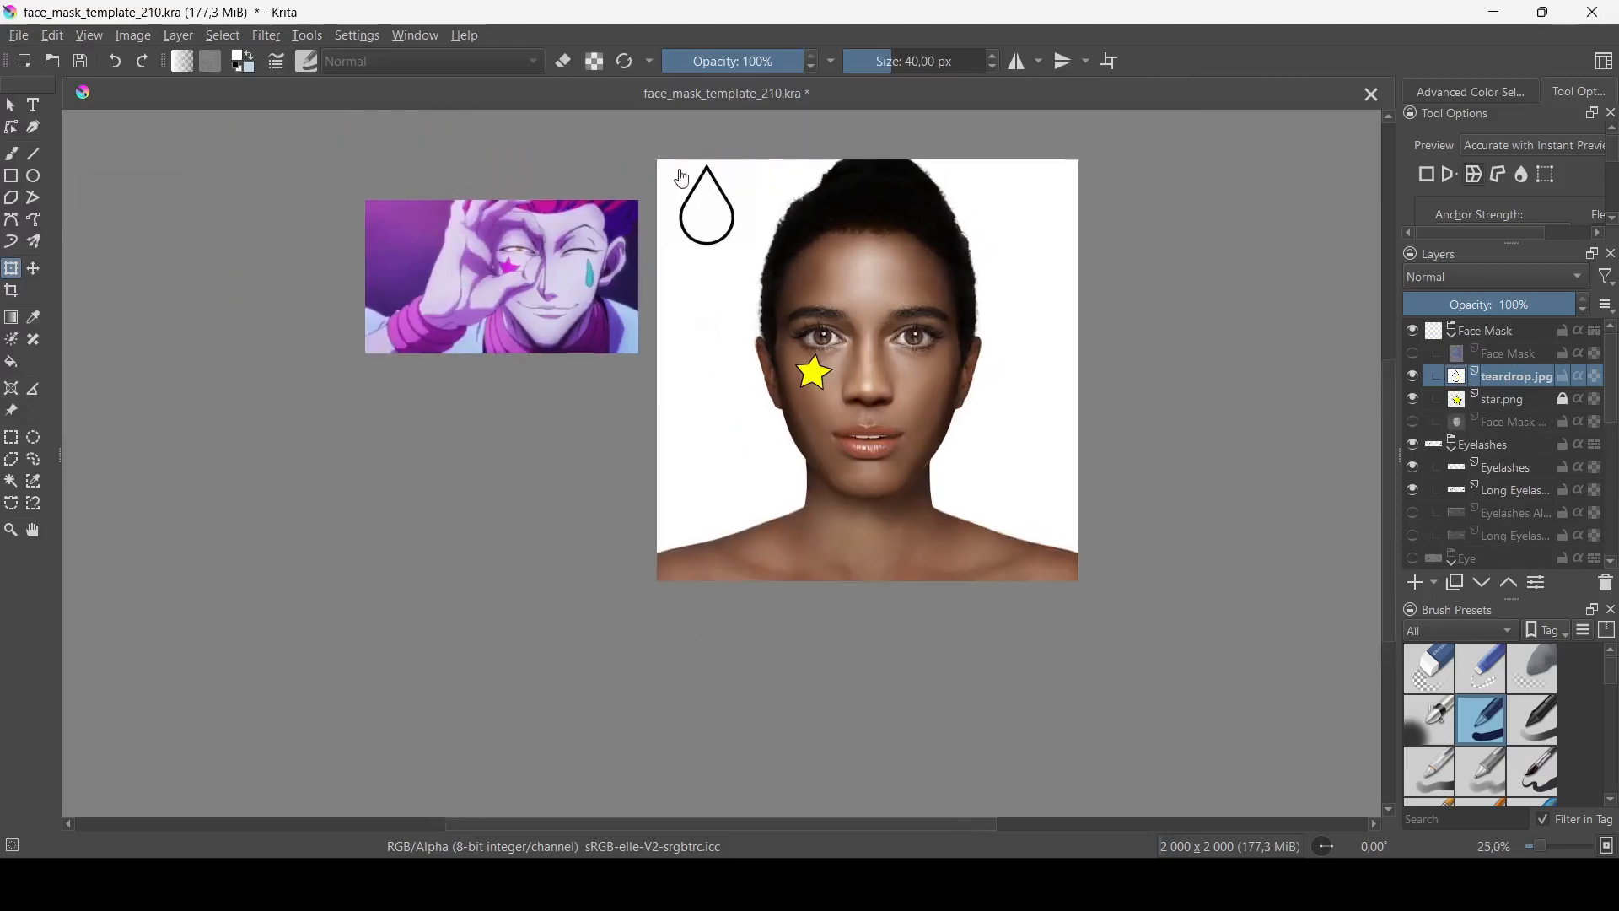
# Step: Move the teardrop image onto the model's left cheek and scale it down to roughly the star's size
pyautogui.moveTo(685, 175); pyautogui.dragTo(783, 232)
pyautogui.click(34, 272)
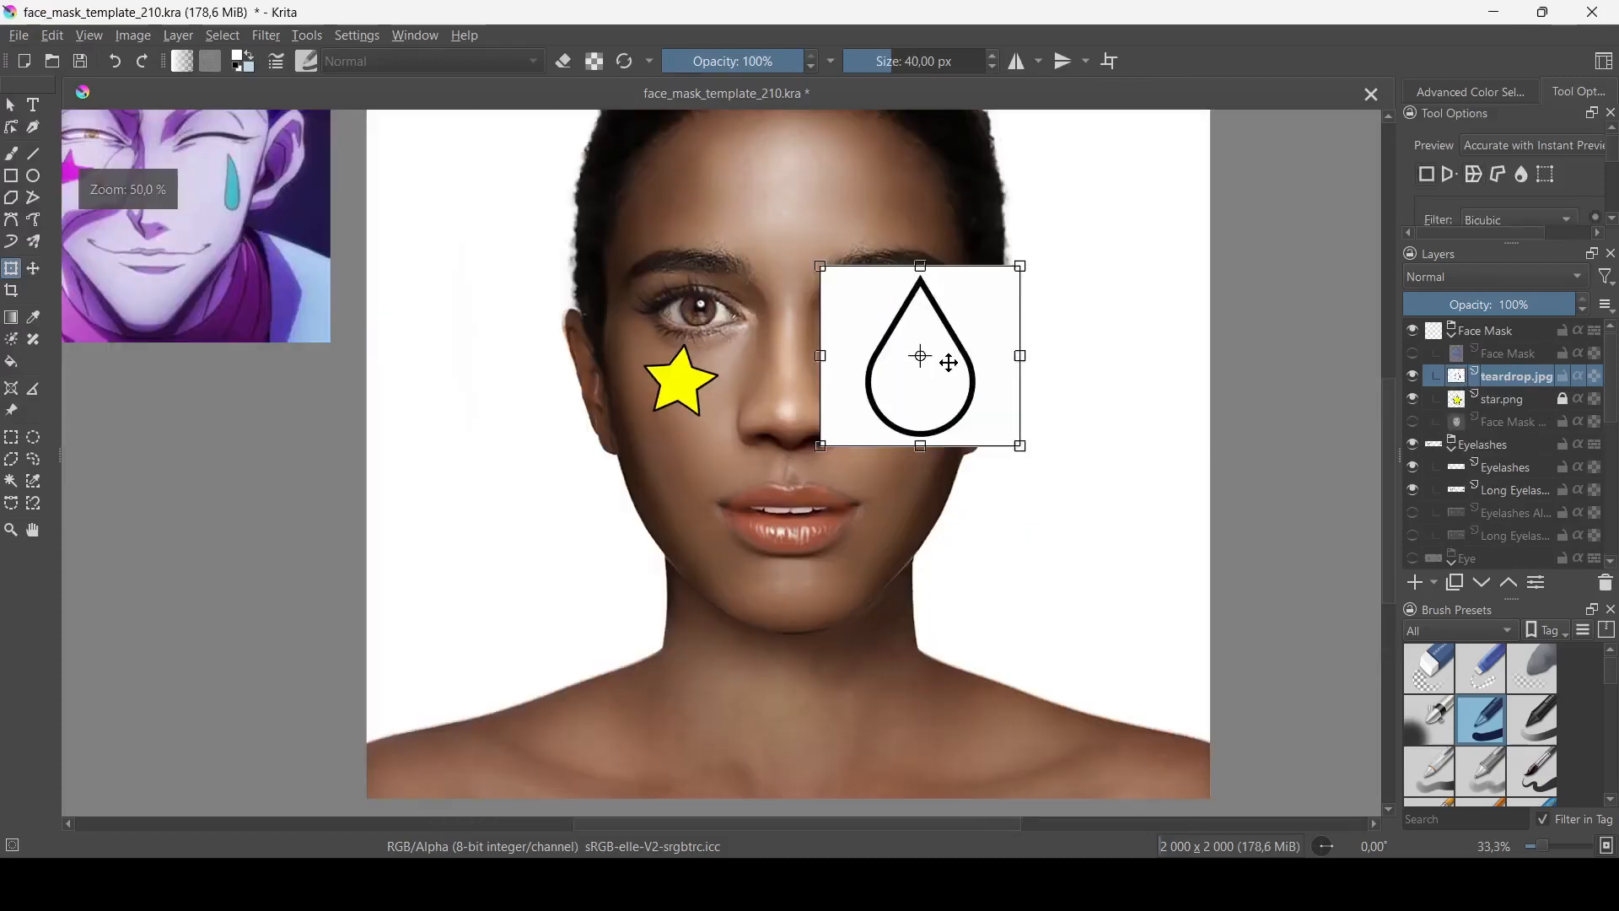
pyautogui.moveTo(1019, 264); pyautogui.dragTo(933, 350)
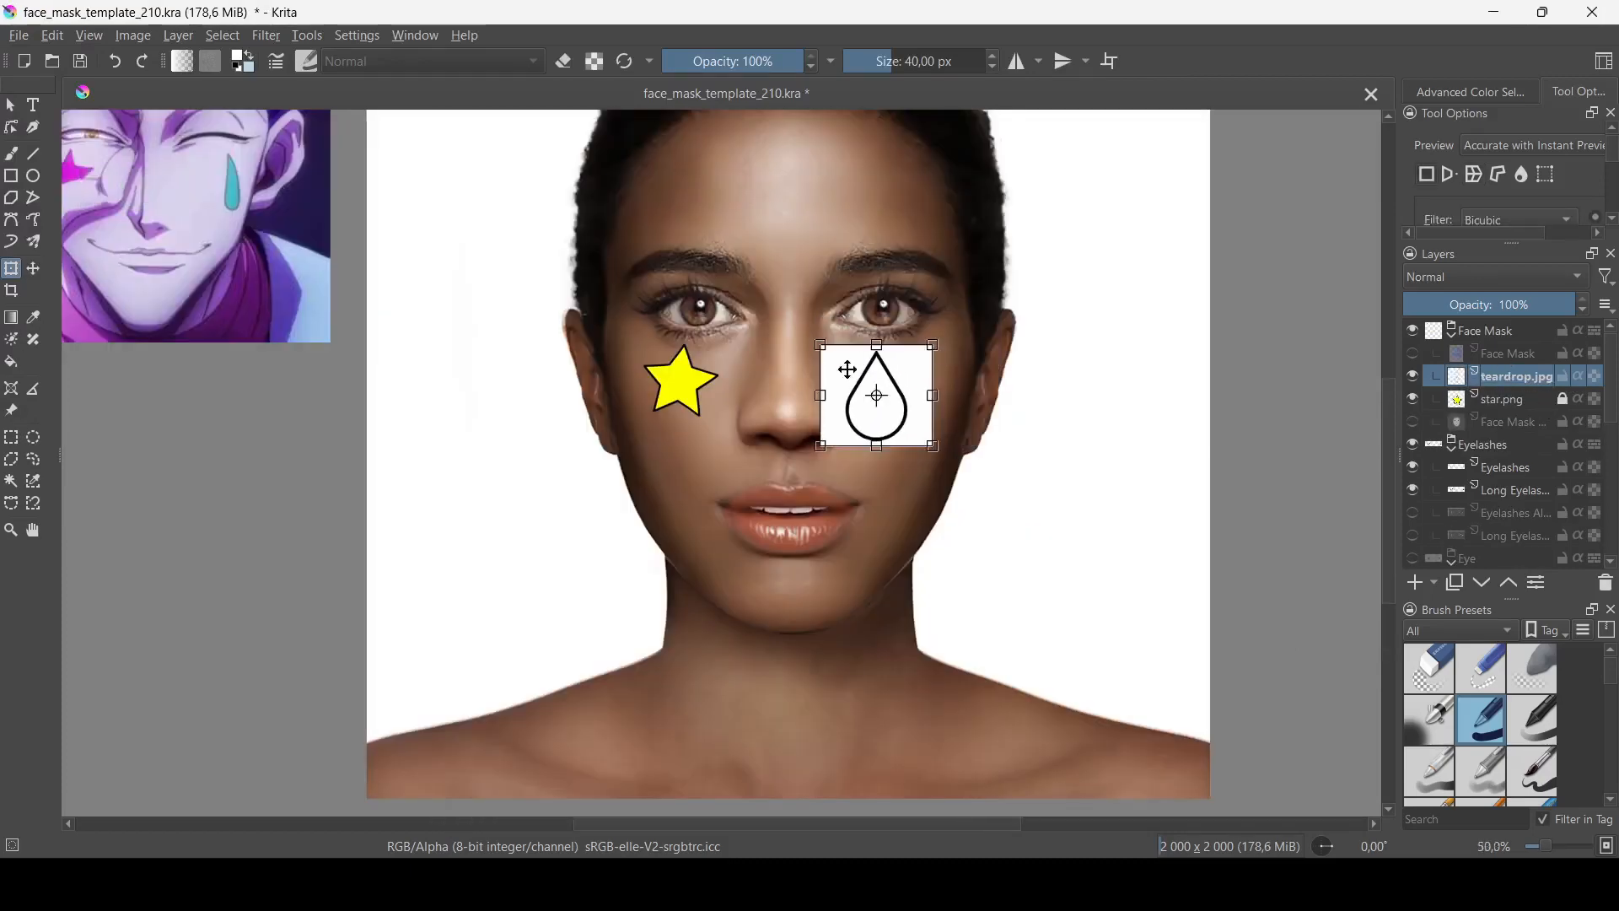
pyautogui.moveTo(821, 349); pyautogui.dragTo(847, 372)
# Step: Narrow the teardrop image, overlay it on the star at 60% layer opacity, and tilt it to match the star
pyautogui.scroll(3, 909, 397)
pyautogui.moveTo(963, 439); pyautogui.dragTo(921, 439)
pyautogui.scroll(-5, 921, 439)
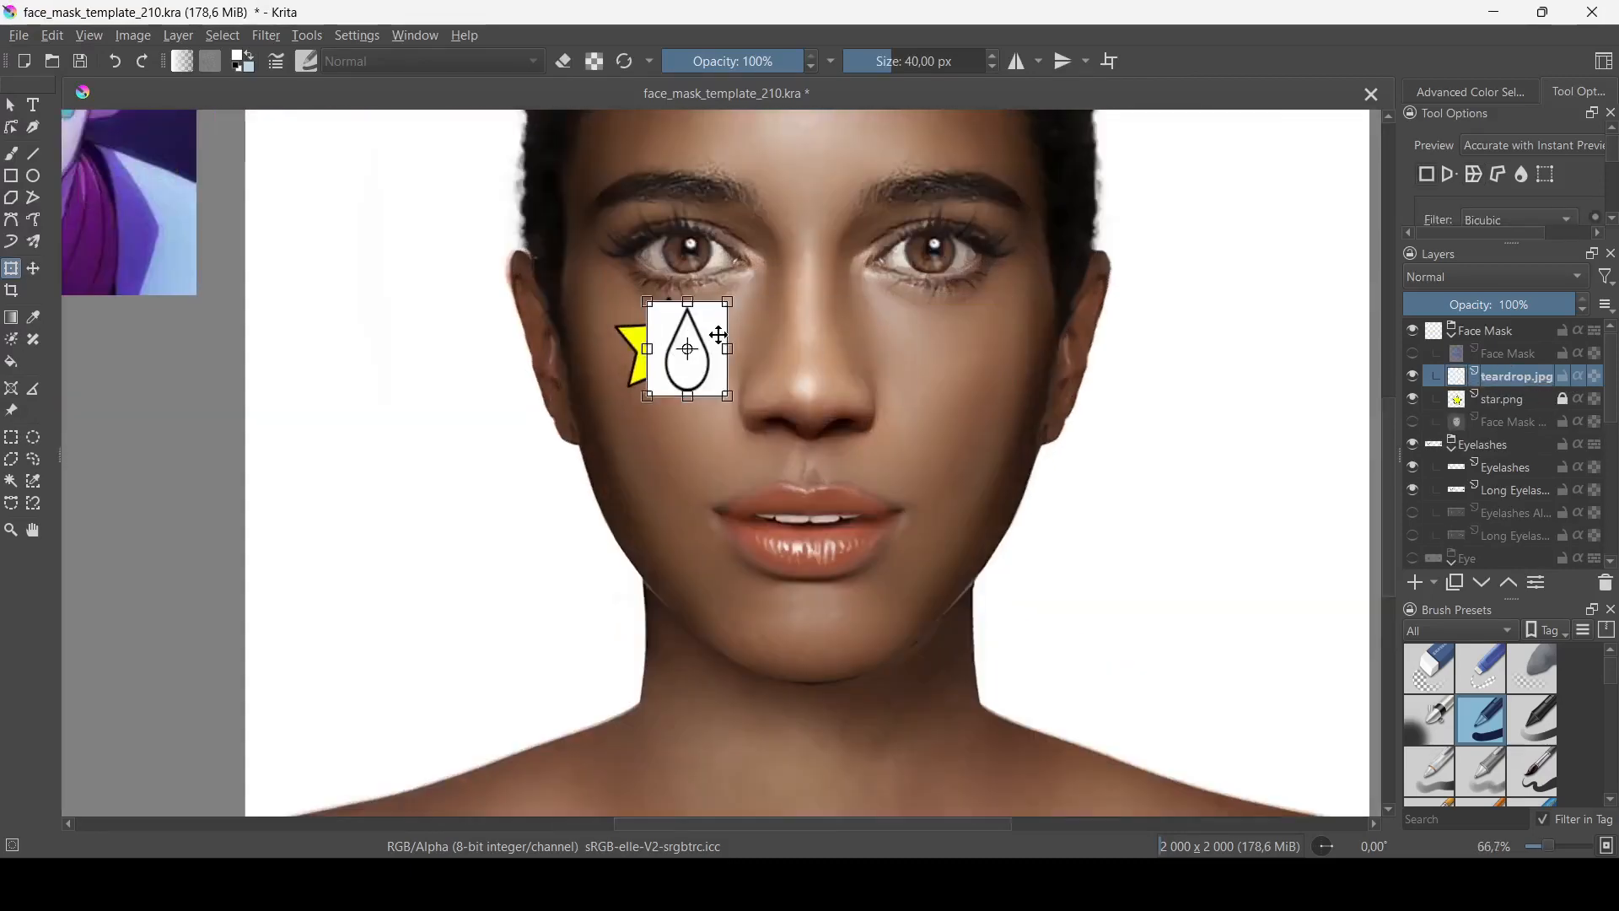
pyautogui.scroll(3, 855, 400)
pyautogui.moveTo(853, 399); pyautogui.dragTo(799, 379)
pyautogui.moveTo(881, 299); pyautogui.dragTo(895, 318)
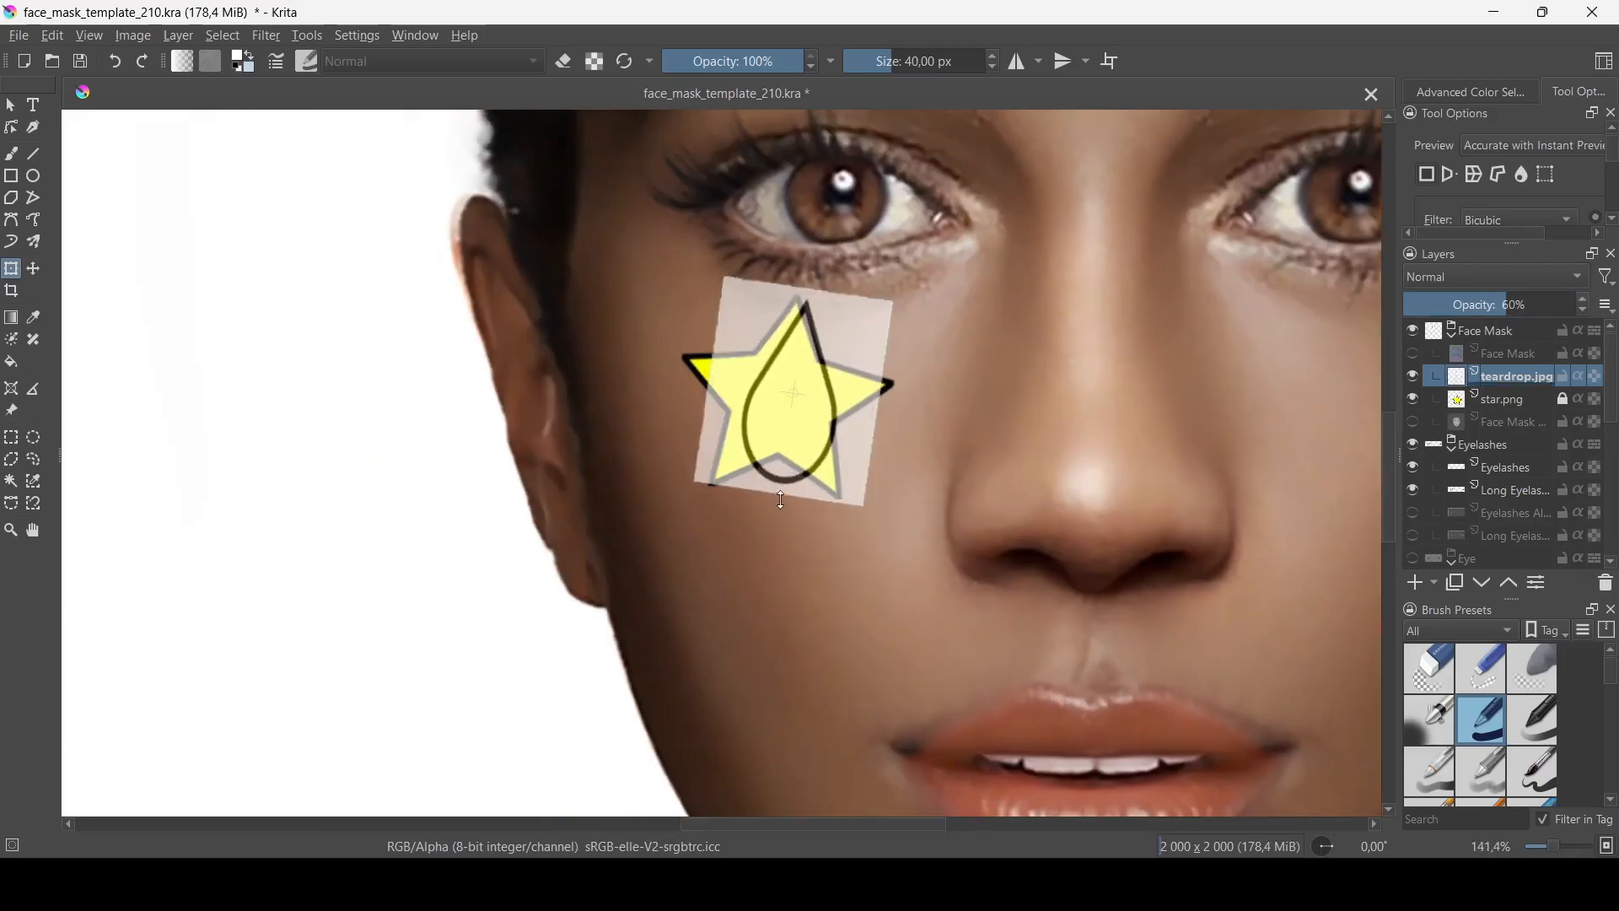
pyautogui.moveTo(775, 492); pyautogui.dragTo(765, 510)
# Step: Position the teardrop beneath the outer part of the model's left eye, tilting it slightly counterclockwise
pyautogui.scroll(-2, 824, 370)
pyautogui.moveTo(827, 372); pyautogui.dragTo(787, 410, button='middle')
pyautogui.moveTo(1080, 417); pyautogui.dragTo(1077, 400)
pyautogui.moveTo(1159, 450); pyautogui.dragTo(1160, 462)
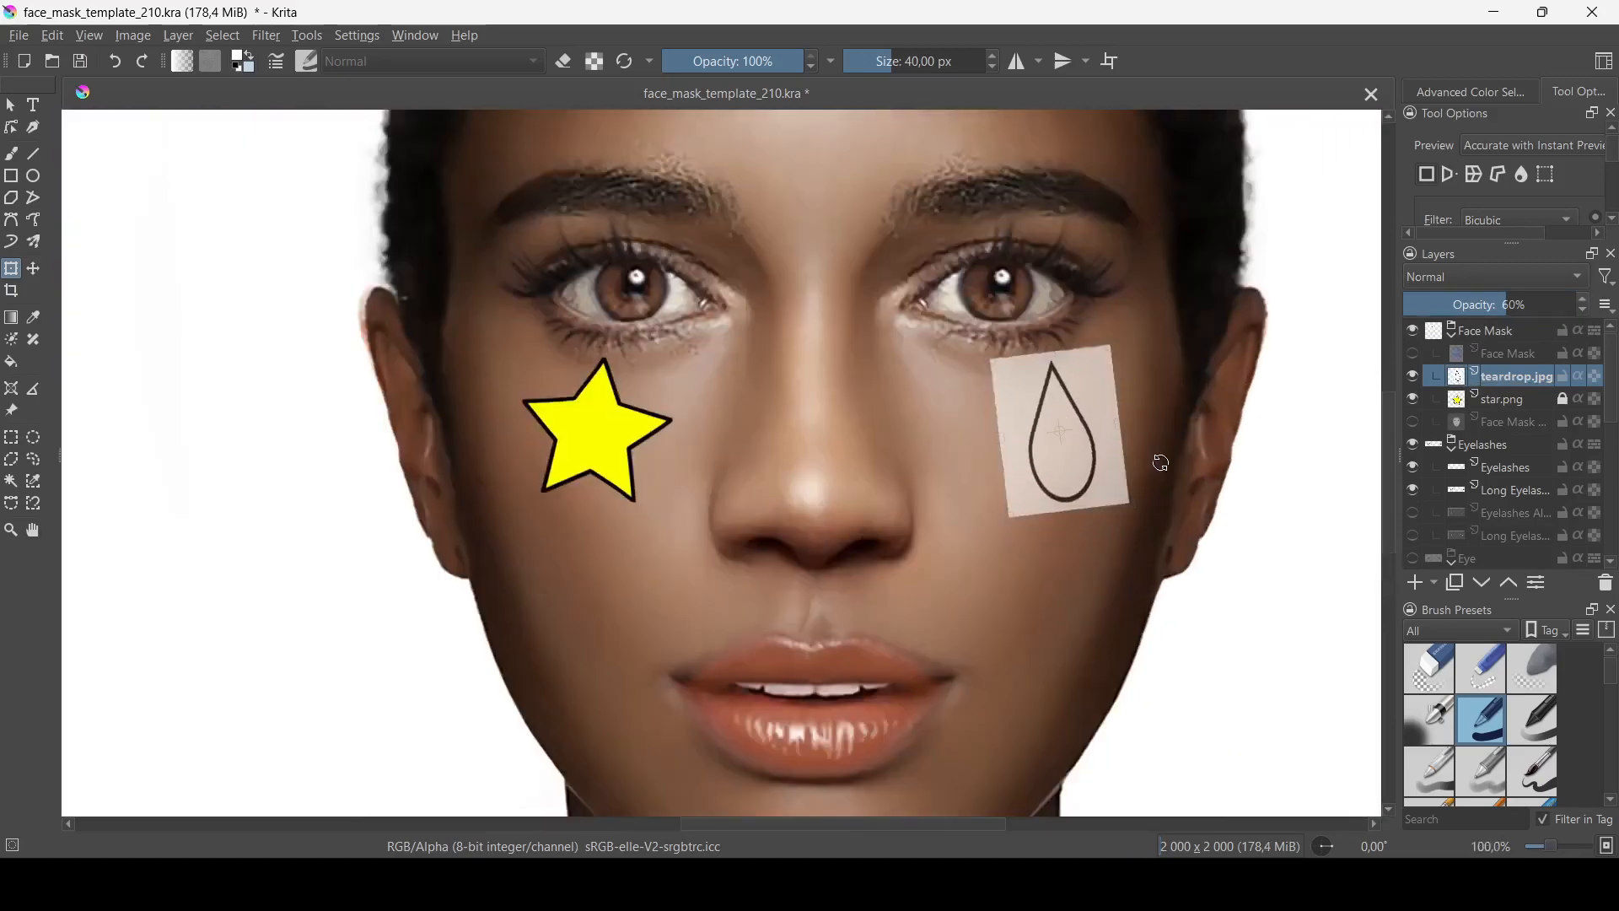
# Step: Warp the teardrop image by bending one side edge inward and pulling the opposite edge slightly outward
pyautogui.rightClick(1070, 437)
pyautogui.click(1087, 514)
pyautogui.scroll(1, 1050, 449)
pyautogui.moveTo(459, 428); pyautogui.dragTo(473, 429)
pyautogui.scroll(-6, 472, 432)
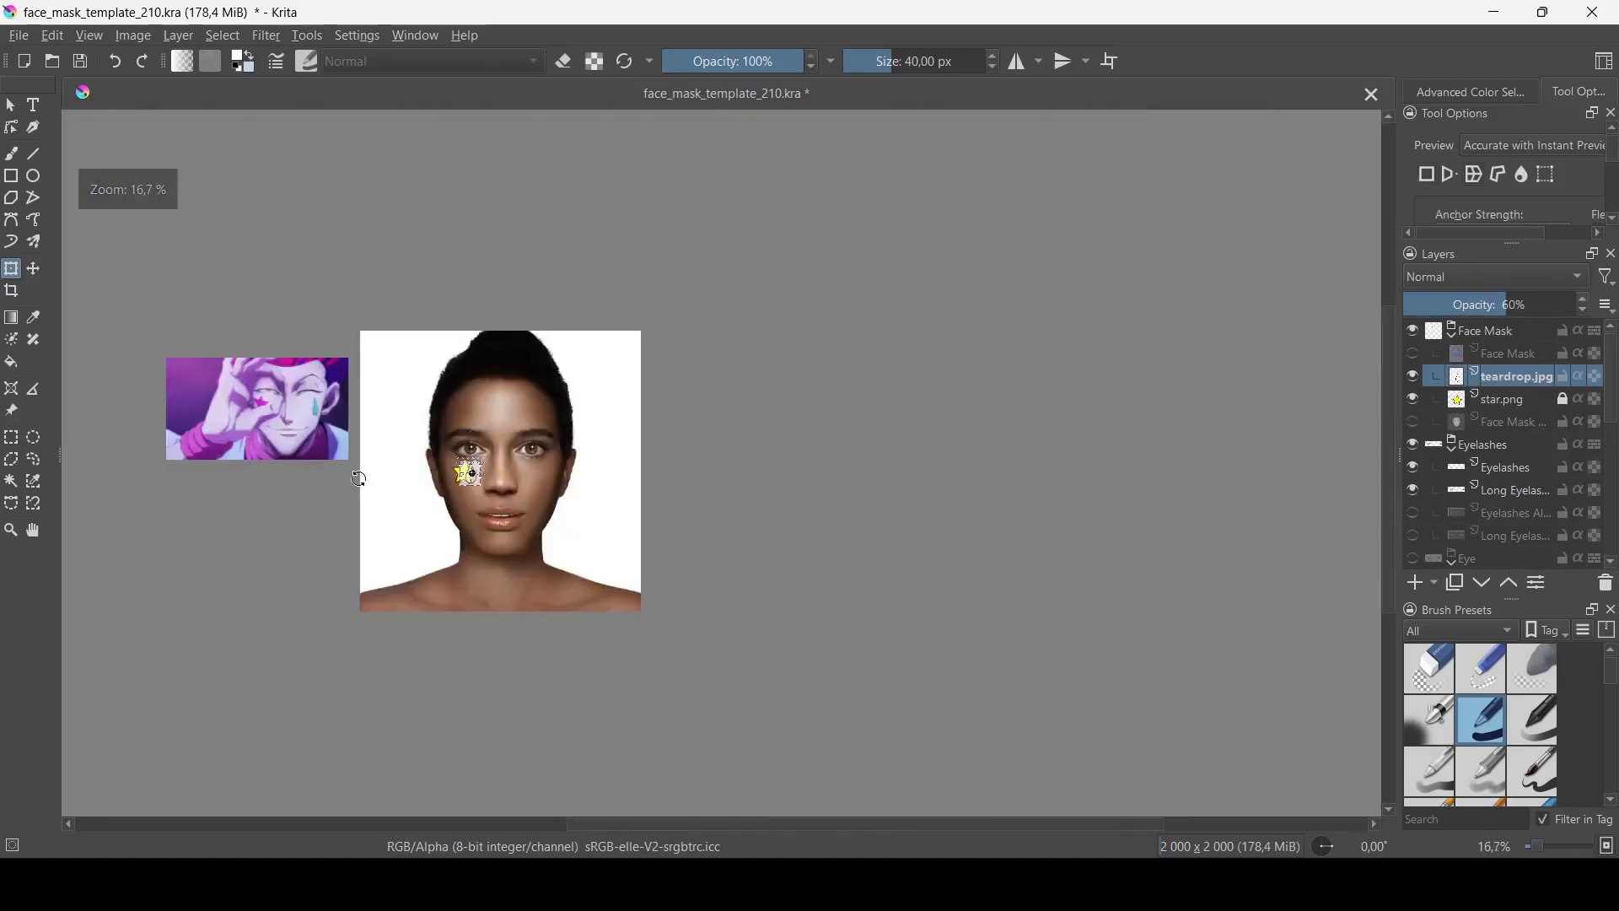
pyautogui.scroll(7, 441, 434)
pyautogui.moveTo(662, 406); pyautogui.dragTo(684, 407)
pyautogui.moveTo(904, 406); pyautogui.dragTo(906, 409)
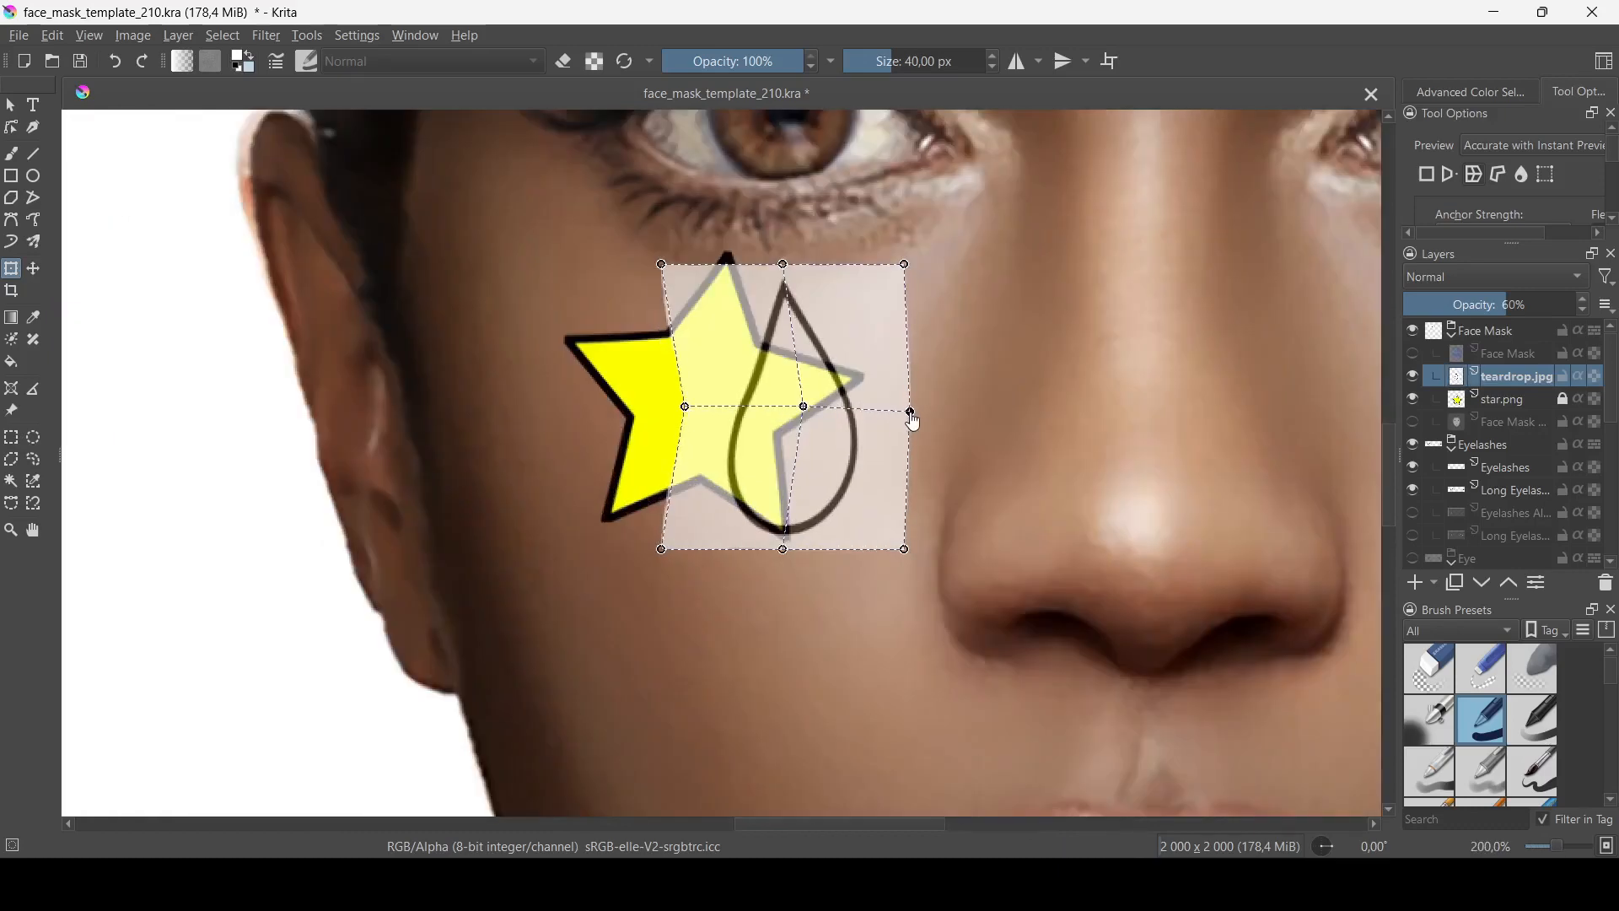
pyautogui.scroll(-5, 910, 419)
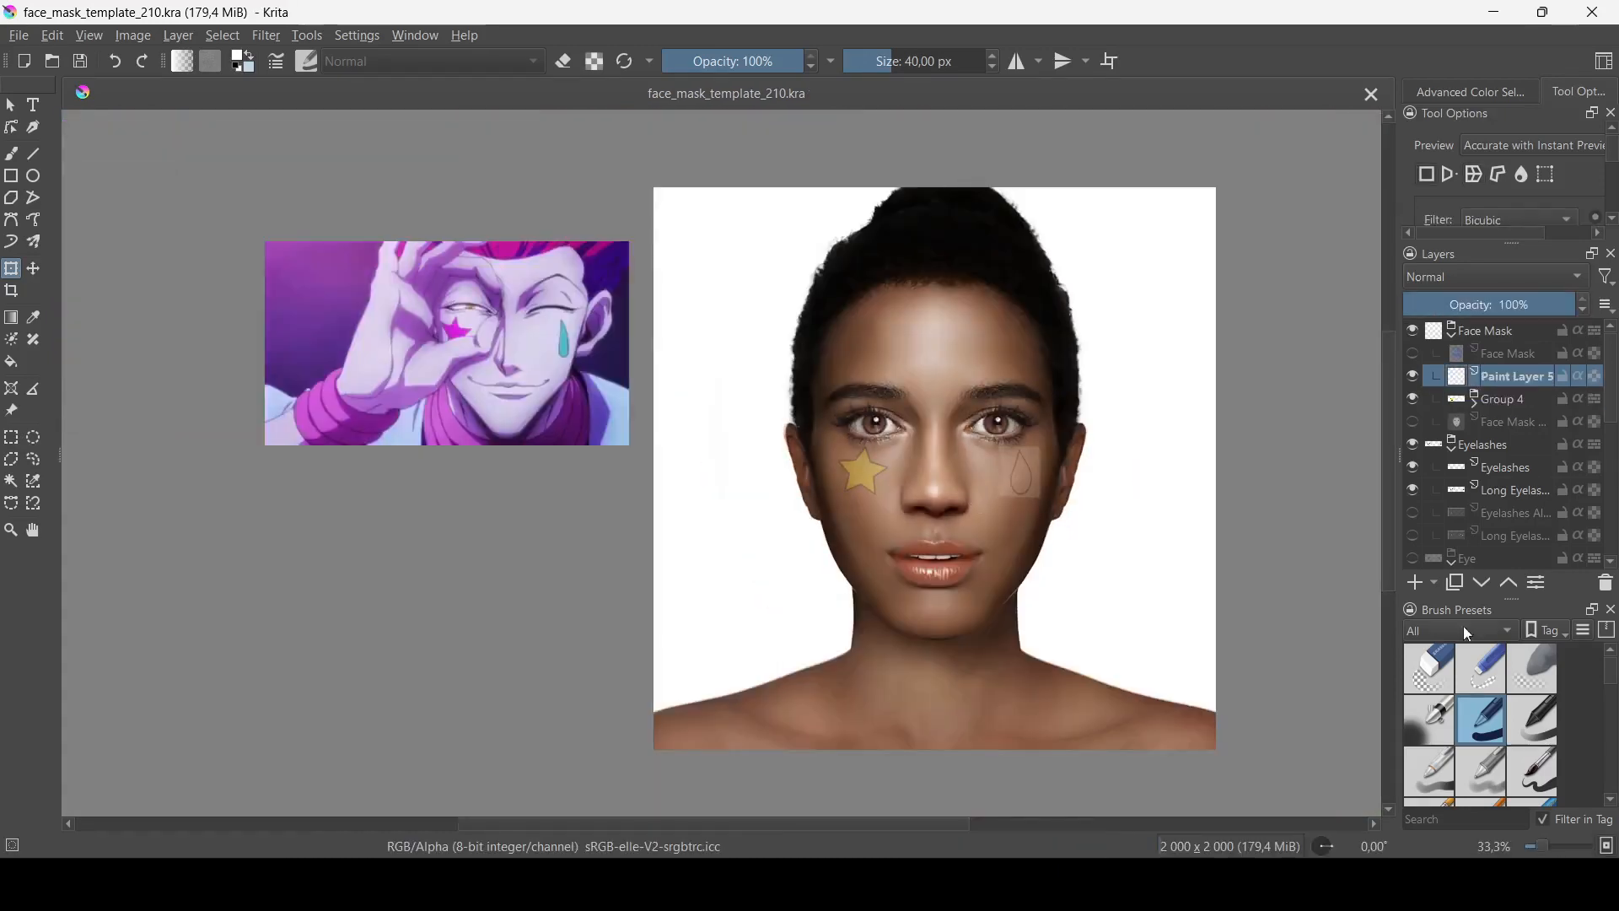
# Step: Trace the star's edges with straight black lines on the new paint layer, toggling the guide group's visibility to check the outline
pyautogui.scroll(5, 726, 464)
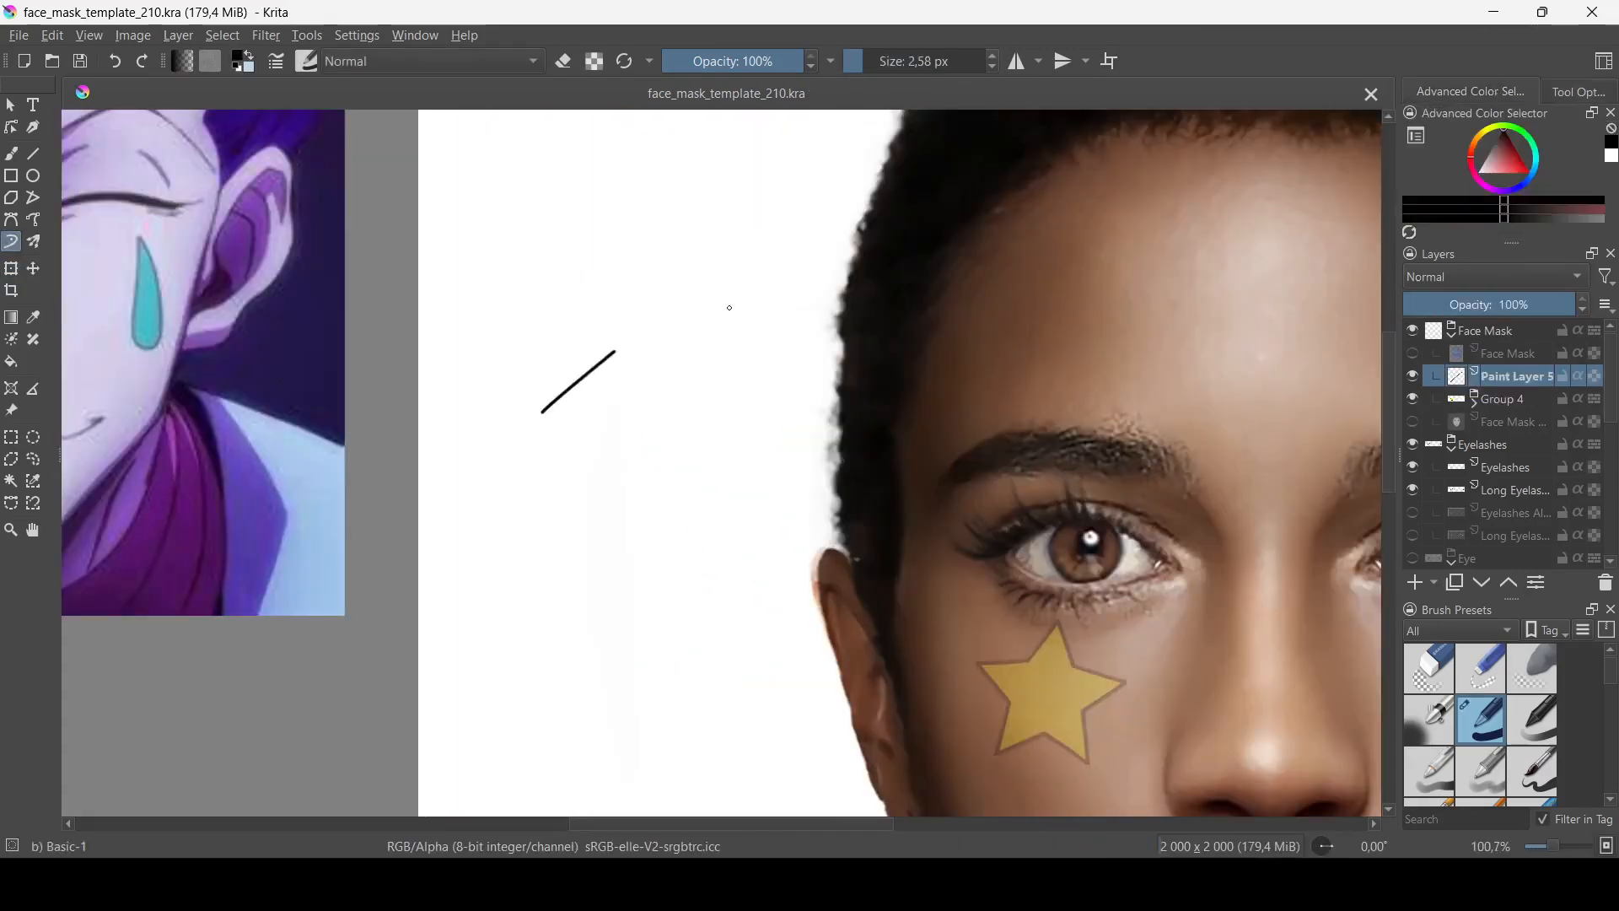
pyautogui.scroll(-3, 719, 370)
pyautogui.scroll(5, 785, 463)
pyautogui.press('v')
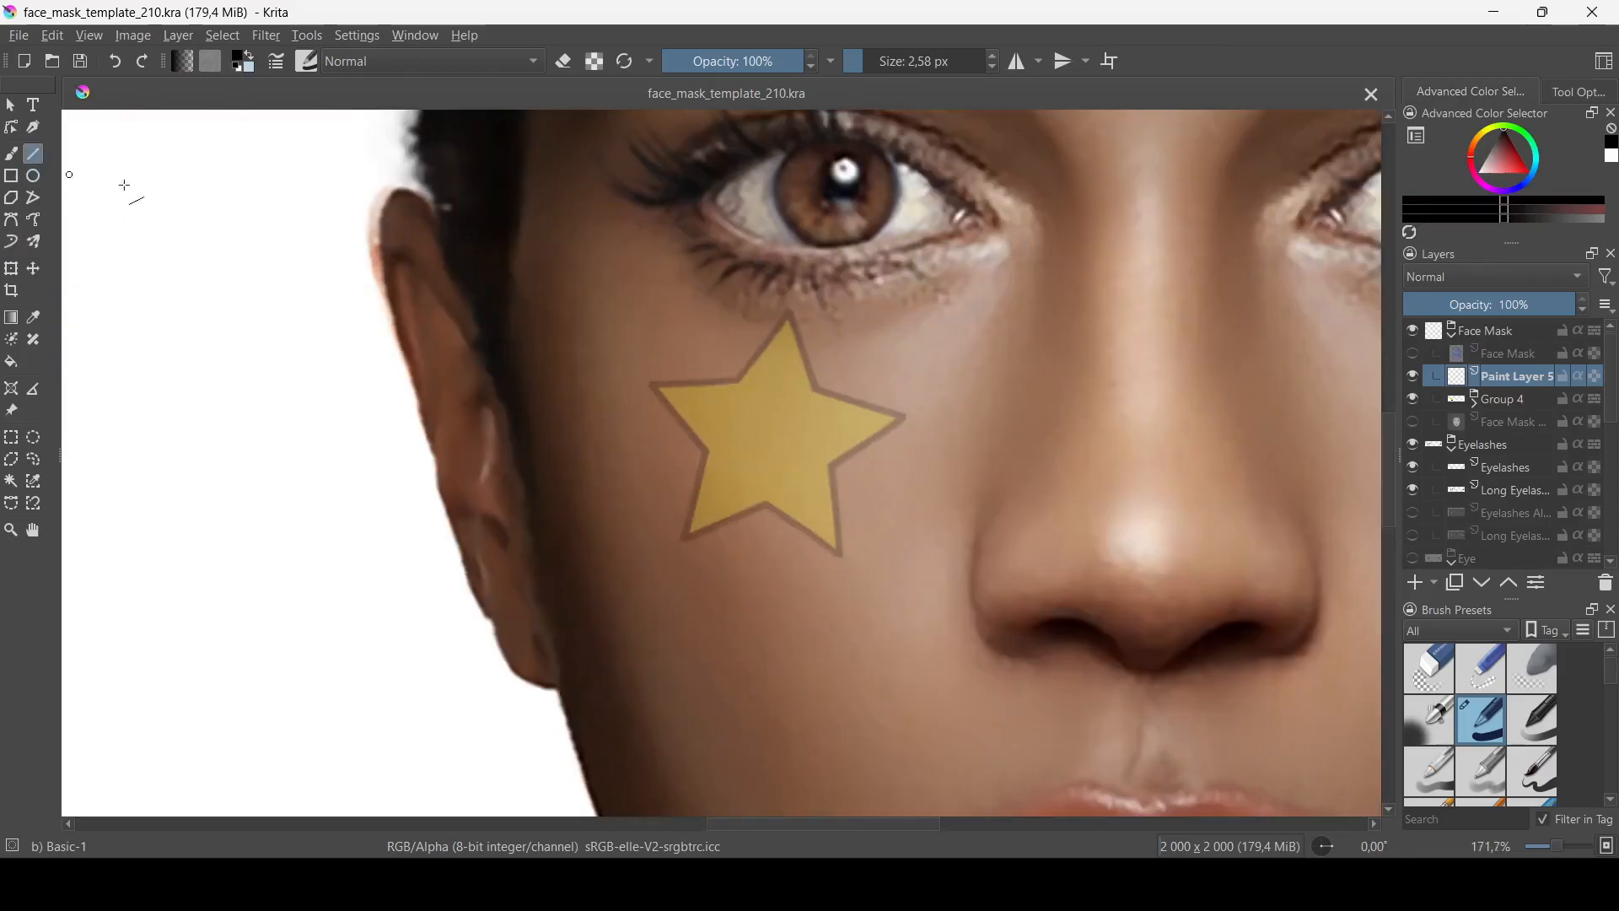
pyautogui.scroll(5, 788, 338)
pyautogui.press('v')
pyautogui.moveTo(614, 501); pyautogui.dragTo(786, 271)
pyautogui.moveTo(791, 275); pyautogui.dragTo(866, 506)
pyautogui.moveTo(868, 522); pyautogui.dragTo(1056, 451, button='middle')
pyautogui.moveTo(802, 428)
pyautogui.mouseDown()
pyautogui.moveTo(520, 428)
pyautogui.moveTo(702, 650)
pyautogui.mouseUp()
pyautogui.moveTo(701, 650); pyautogui.dragTo(760, 421, button='middle')
pyautogui.moveTo(760, 421); pyautogui.dragTo(674, 722)
pyautogui.moveTo(674, 722); pyautogui.dragTo(578, 680, button='middle')
pyautogui.moveTo(578, 679)
pyautogui.mouseDown()
pyautogui.moveTo(847, 557)
pyautogui.moveTo(1105, 742)
pyautogui.mouseUp()
pyautogui.moveTo(1062, 425); pyautogui.dragTo(1064, 425)
pyautogui.moveTo(1063, 426); pyautogui.dragTo(962, 530, button='middle')
pyautogui.moveTo(919, 289); pyautogui.dragTo(1229, 354)
pyautogui.moveTo(1233, 365); pyautogui.dragTo(961, 528)
pyautogui.click(1412, 399)
pyautogui.keyDown('ctrl'); pyautogui.moveTo(910, 471); pyautogui.dragTo(910, 733, button='middle'); pyautogui.keyUp('ctrl')
pyautogui.keyDown('ctrl'); pyautogui.moveTo(1087, 442); pyautogui.dragTo(1074, 550, button='middle'); pyautogui.keyUp('ctrl')
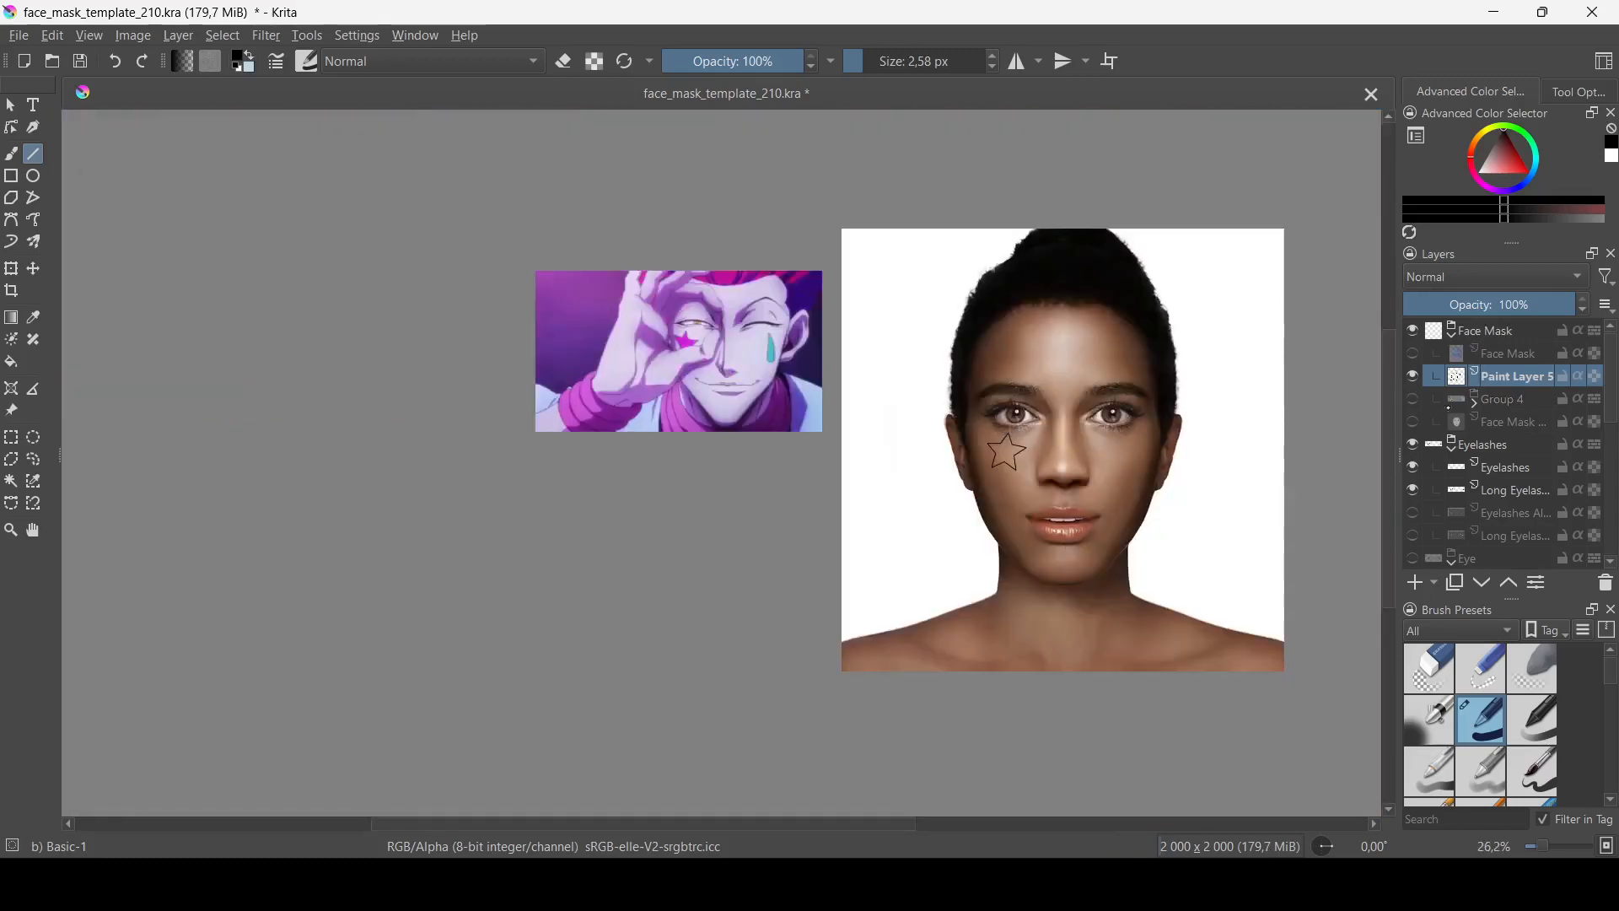
pyautogui.click(1412, 399)
# Step: Trace the teardrop guide in black with a 2.58 px brush on the same layer as the star outline
pyautogui.keyDown('ctrl'); pyautogui.moveTo(1243, 474); pyautogui.dragTo(1243, 306, button='middle'); pyautogui.keyUp('ctrl')
pyautogui.click(33, 176)
pyautogui.moveTo(799, 408)
pyautogui.keyDown('ctrl'); pyautogui.mouseDown(button='middle')
pyautogui.moveTo(799, 265)
pyautogui.moveTo(879, 284)
pyautogui.mouseUp(button='middle'); pyautogui.keyUp('ctrl')
pyautogui.click(11, 241)
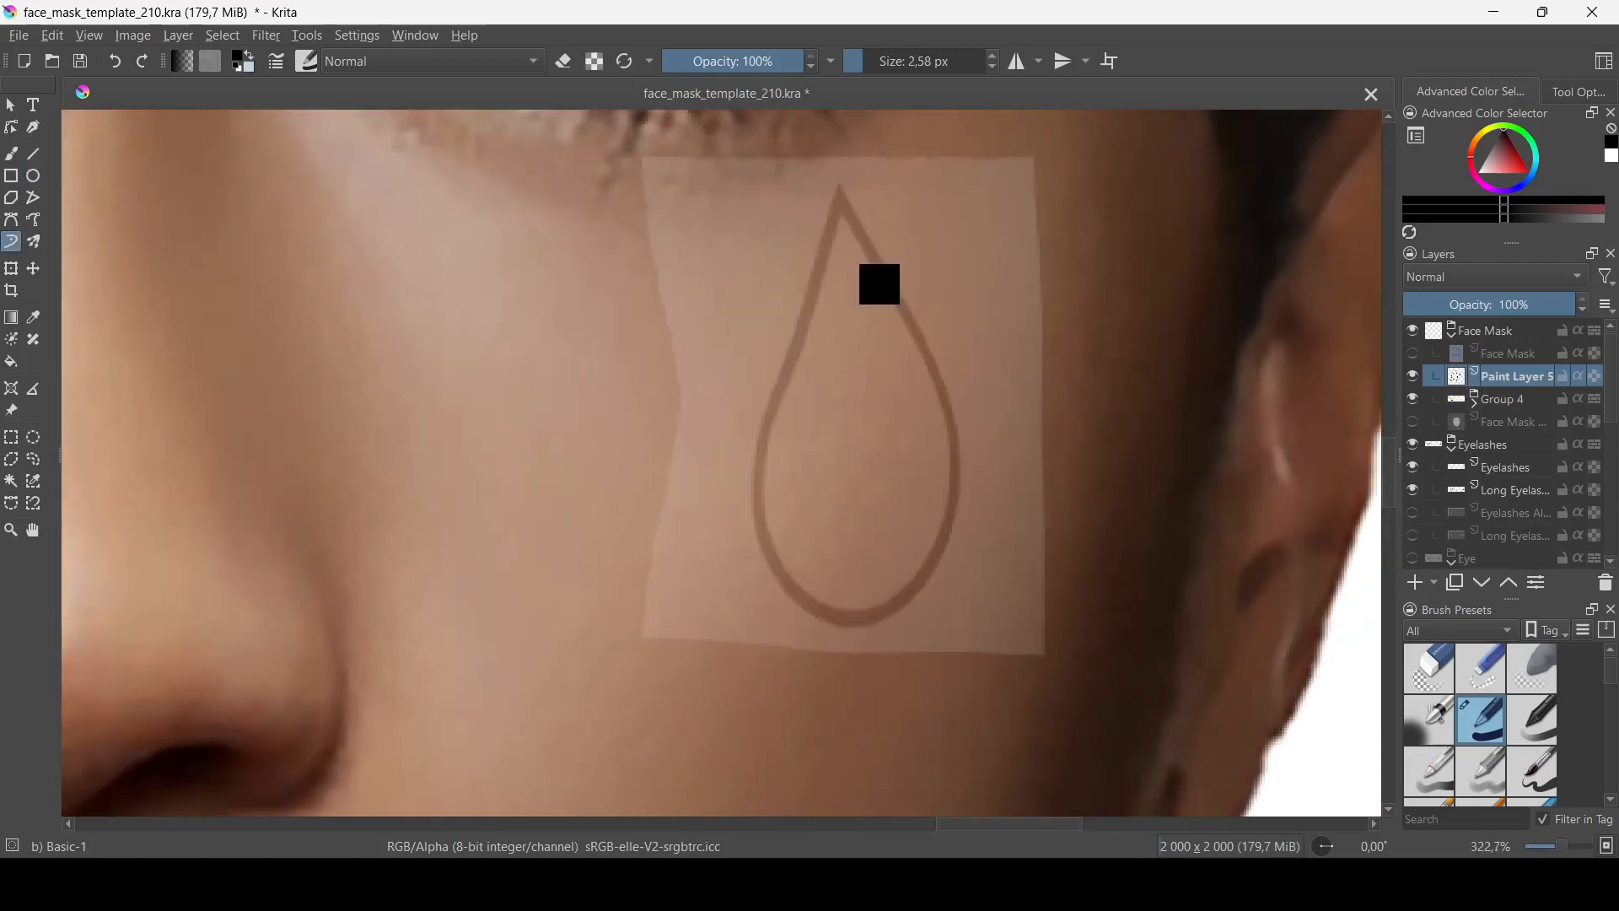
pyautogui.moveTo(839, 193)
pyautogui.mouseDown()
pyautogui.moveTo(759, 539)
pyautogui.moveTo(940, 544)
pyautogui.moveTo(882, 278)
pyautogui.moveTo(839, 194)
pyautogui.mouseUp()
pyautogui.moveTo(840, 194)
pyautogui.keyDown('ctrl'); pyautogui.mouseDown(button='middle')
pyautogui.moveTo(894, 305)
pyautogui.moveTo(883, 399)
pyautogui.mouseUp(button='middle'); pyautogui.keyUp('ctrl')
pyautogui.keyDown('ctrl'); pyautogui.moveTo(769, 392); pyautogui.dragTo(769, 256, button='middle'); pyautogui.keyUp('ctrl')
pyautogui.moveTo(769, 320); pyautogui.dragTo(902, 390, button='middle')
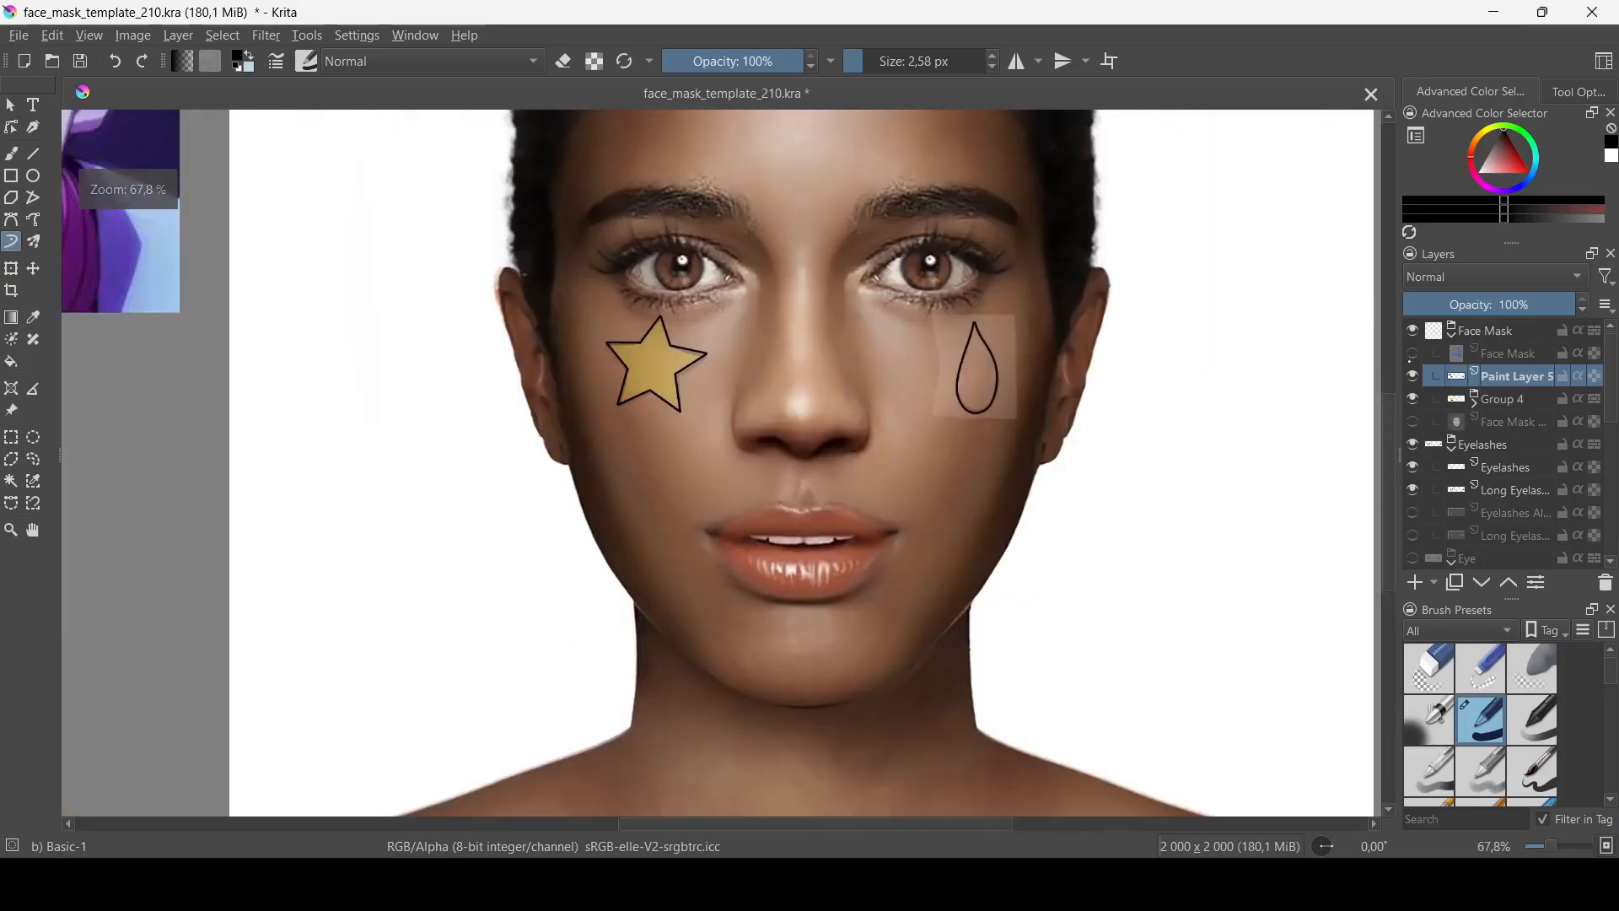
# Step: Hide and lock the guide group, and enlarge the teardrop outline beneath the model's left eye
pyautogui.click(1413, 398)
pyautogui.hotkey('ctrl', 't')
pyautogui.click(1503, 399)
pyautogui.moveTo(940, 311)
pyautogui.keyDown('ctrl'); pyautogui.mouseDown(button='middle')
pyautogui.moveTo(1041, 380)
pyautogui.moveTo(1040, 279)
pyautogui.mouseUp(button='middle'); pyautogui.keyUp('ctrl')
pyautogui.hotkey('ctrl', 'r')
pyautogui.moveTo(896, 310); pyautogui.dragTo(1029, 519)
pyautogui.click(1562, 399)
pyautogui.hotkey('ctrl', 'shift', 'a')
pyautogui.scroll(-6, 1059, 415)
pyautogui.scroll(3, 982, 404)
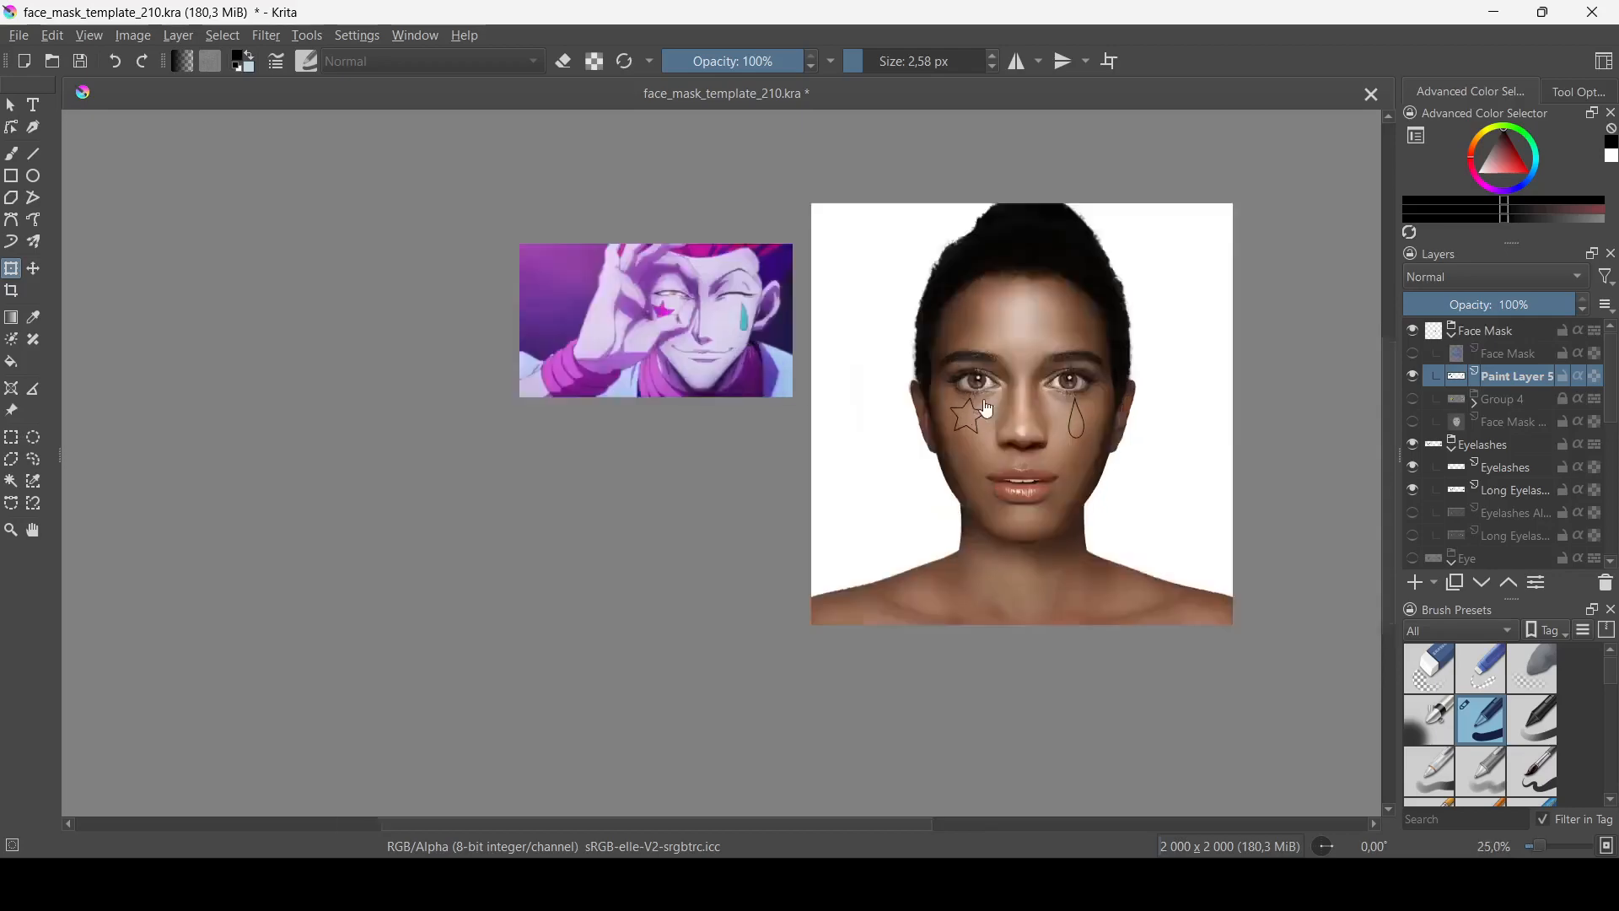
# Step: Move the star and teardrop outlines together slightly lower on the cheeks and apply the transform
pyautogui.moveTo(1166, 428); pyautogui.dragTo(1166, 437)
pyautogui.moveTo(1088, 440); pyautogui.dragTo(969, 452, button='middle')
pyautogui.scroll(1, 969, 454)
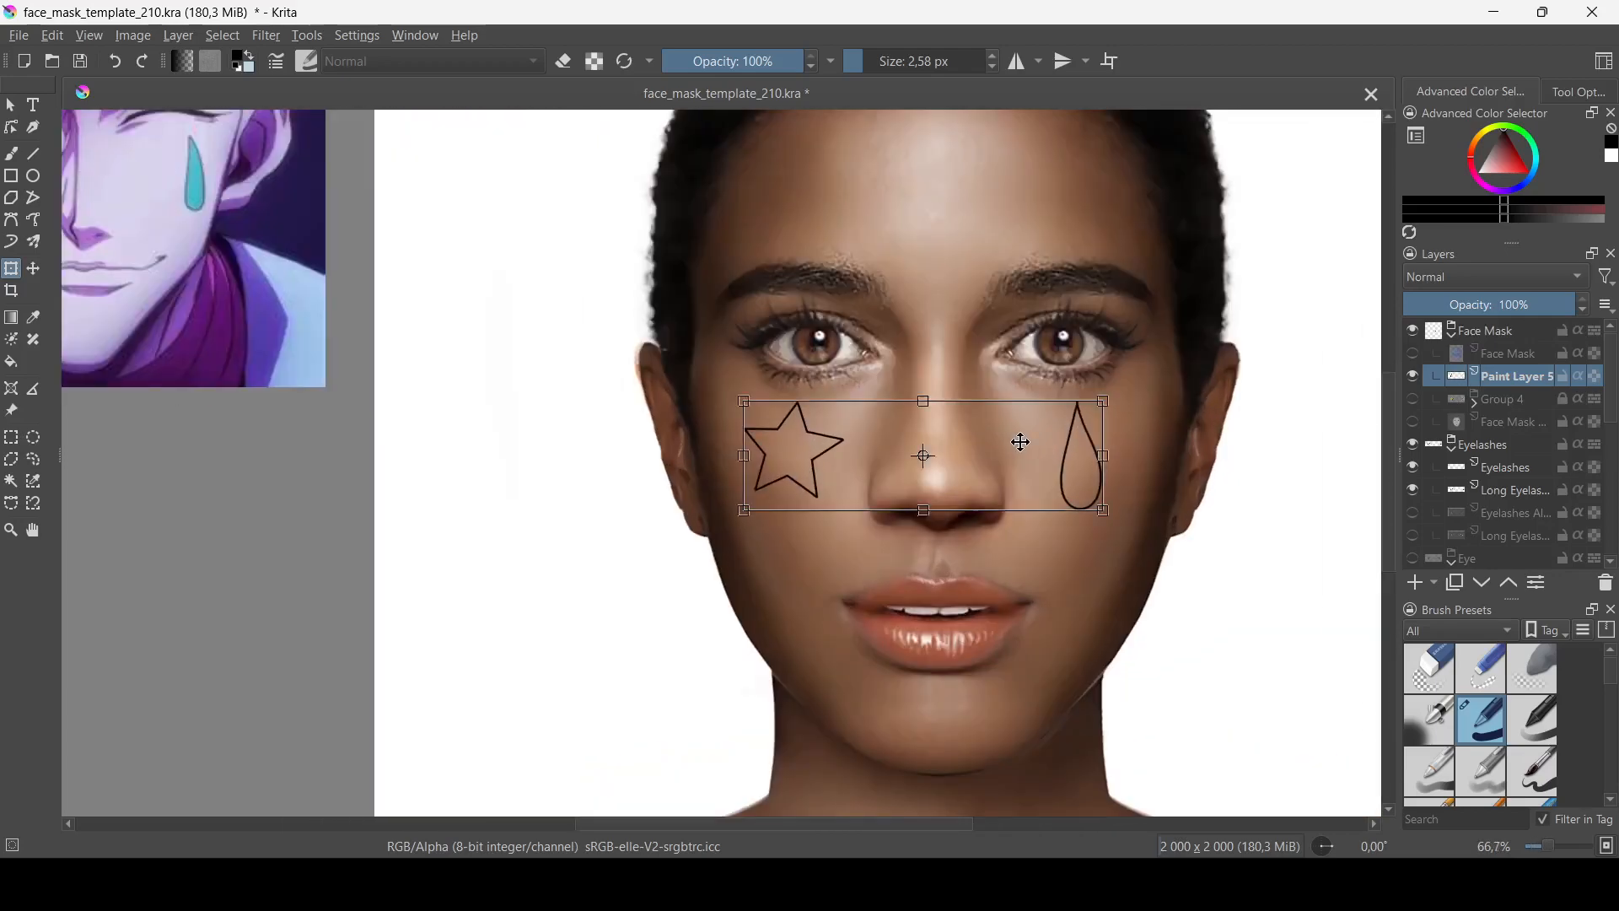
pyautogui.press('pagedown')
# Step: Select only the teardrop outline, nudge it slightly outward beneath the model's left eye and apply the transform
pyautogui.click(11, 437)
pyautogui.scroll(2, 914, 380)
pyautogui.moveTo(835, 346); pyautogui.dragTo(1034, 705)
pyautogui.hotkey('ctrl', 't')
pyautogui.moveTo(919, 455); pyautogui.dragTo(994, 463)
pyautogui.scroll(-7, 1055, 470)
pyautogui.press('pagedown')
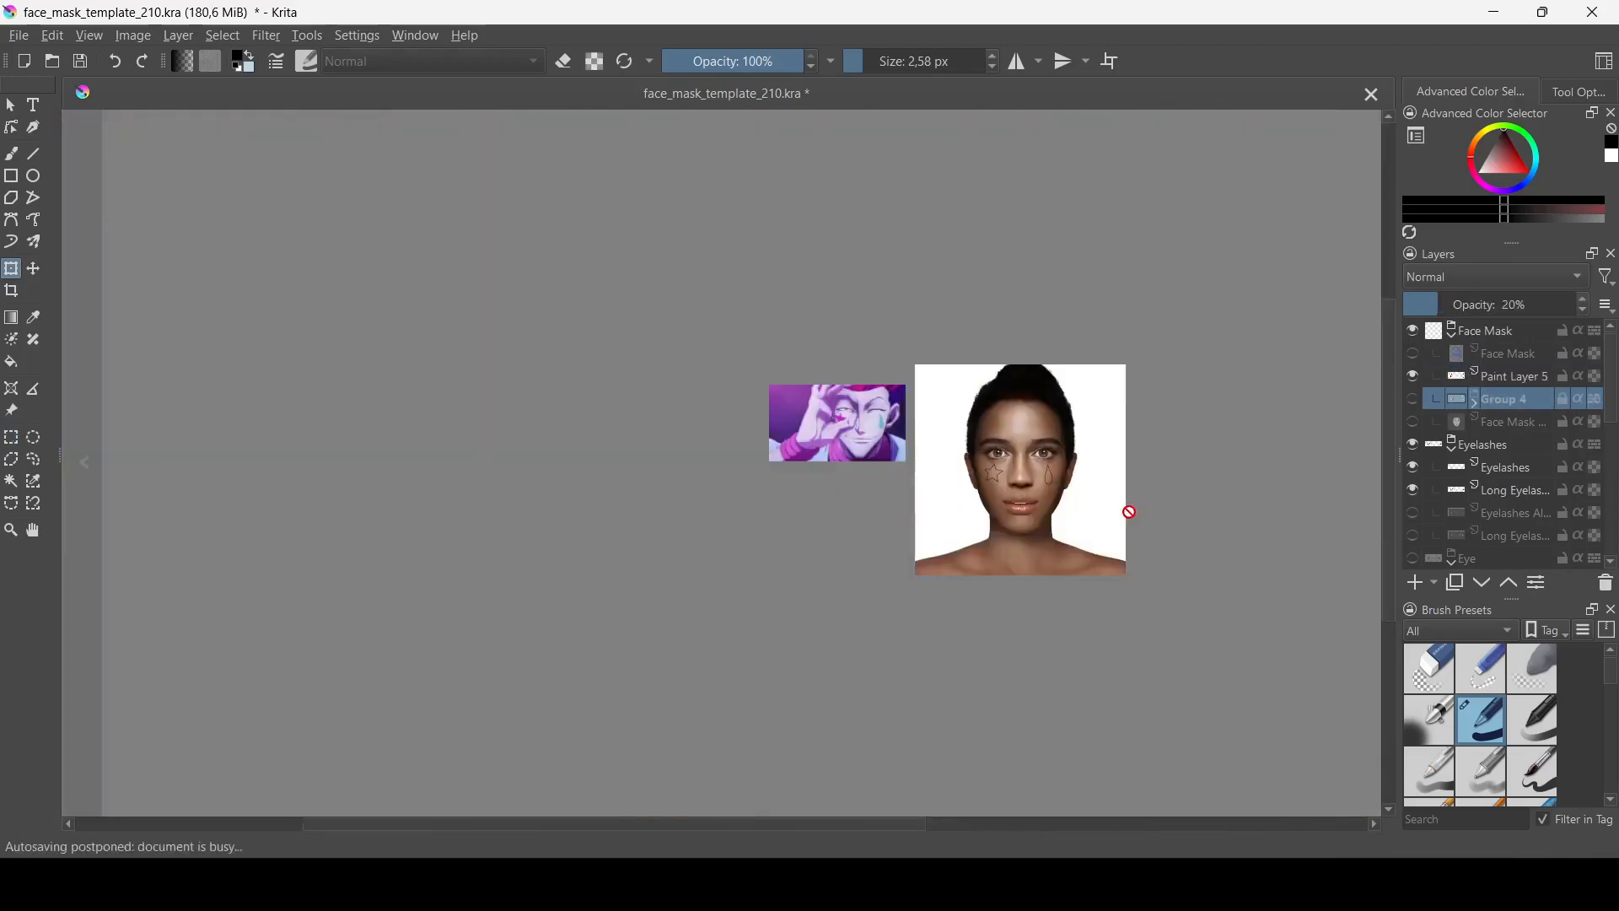
# Step: Add a new paint layer beneath the outline layer and select the interior of the teardrop outline
pyautogui.press('Insert')
pyautogui.scroll(7, 842, 421)
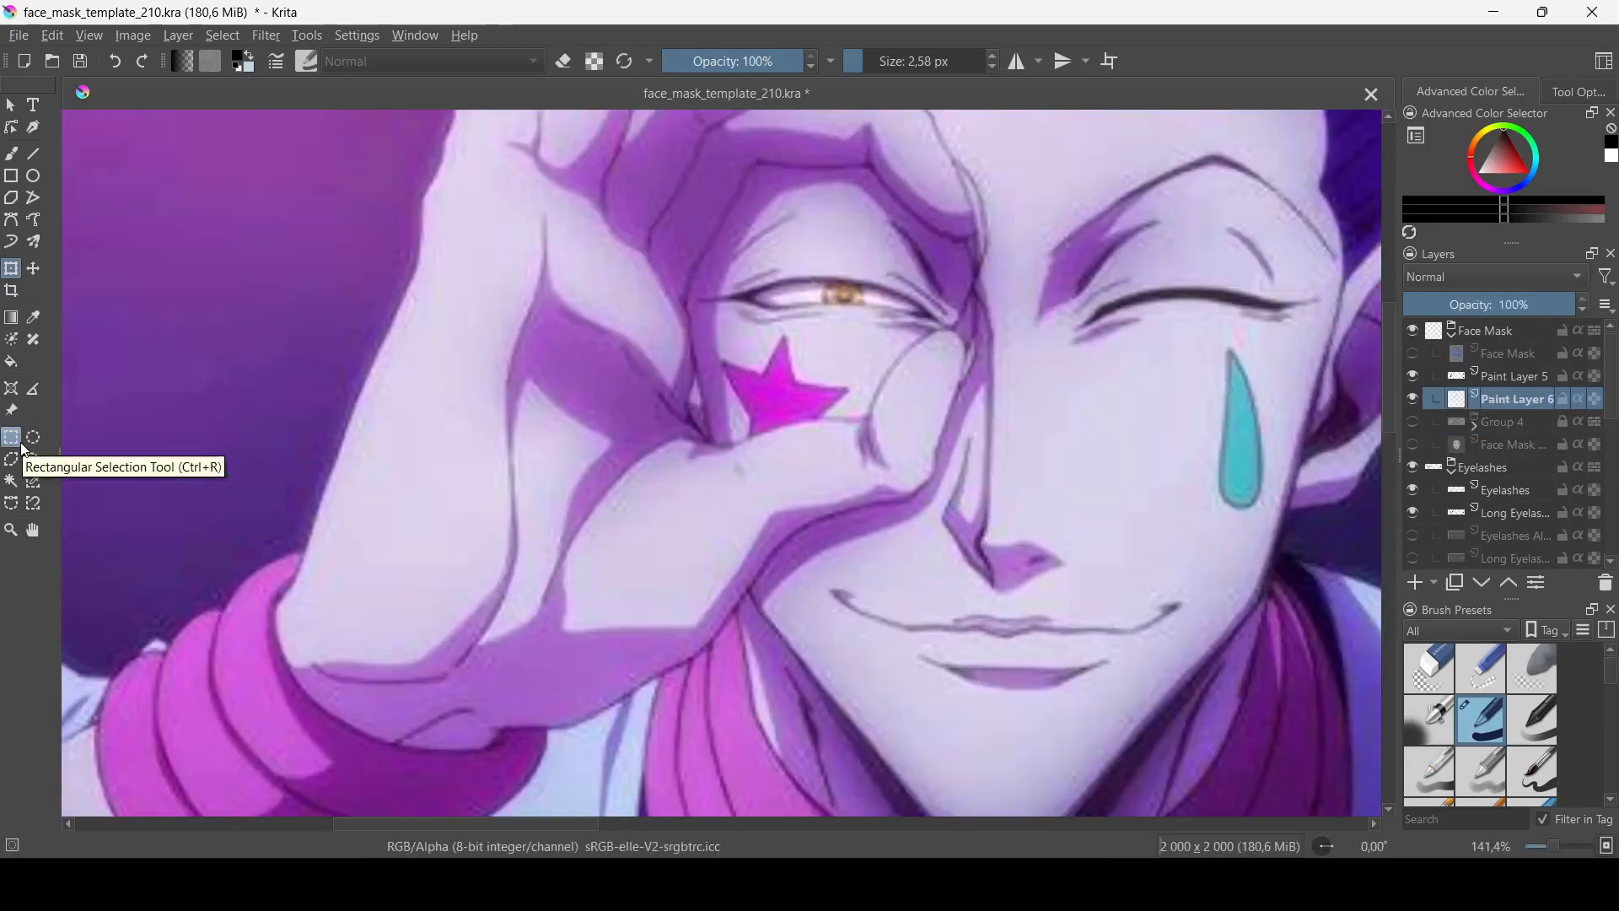
pyautogui.scroll(-4, 304, 434)
pyautogui.click(1493, 382)
pyautogui.click(11, 481)
pyautogui.scroll(4, 1016, 582)
pyautogui.click(830, 586)
# Step: Fill the teardrop selection on the new layer with the teal sampled from the reference image's teardrop
pyautogui.click(1535, 401)
pyautogui.press('f')
pyautogui.keyDown('ctrl'); pyautogui.click(676, 374); pyautogui.keyUp('ctrl')
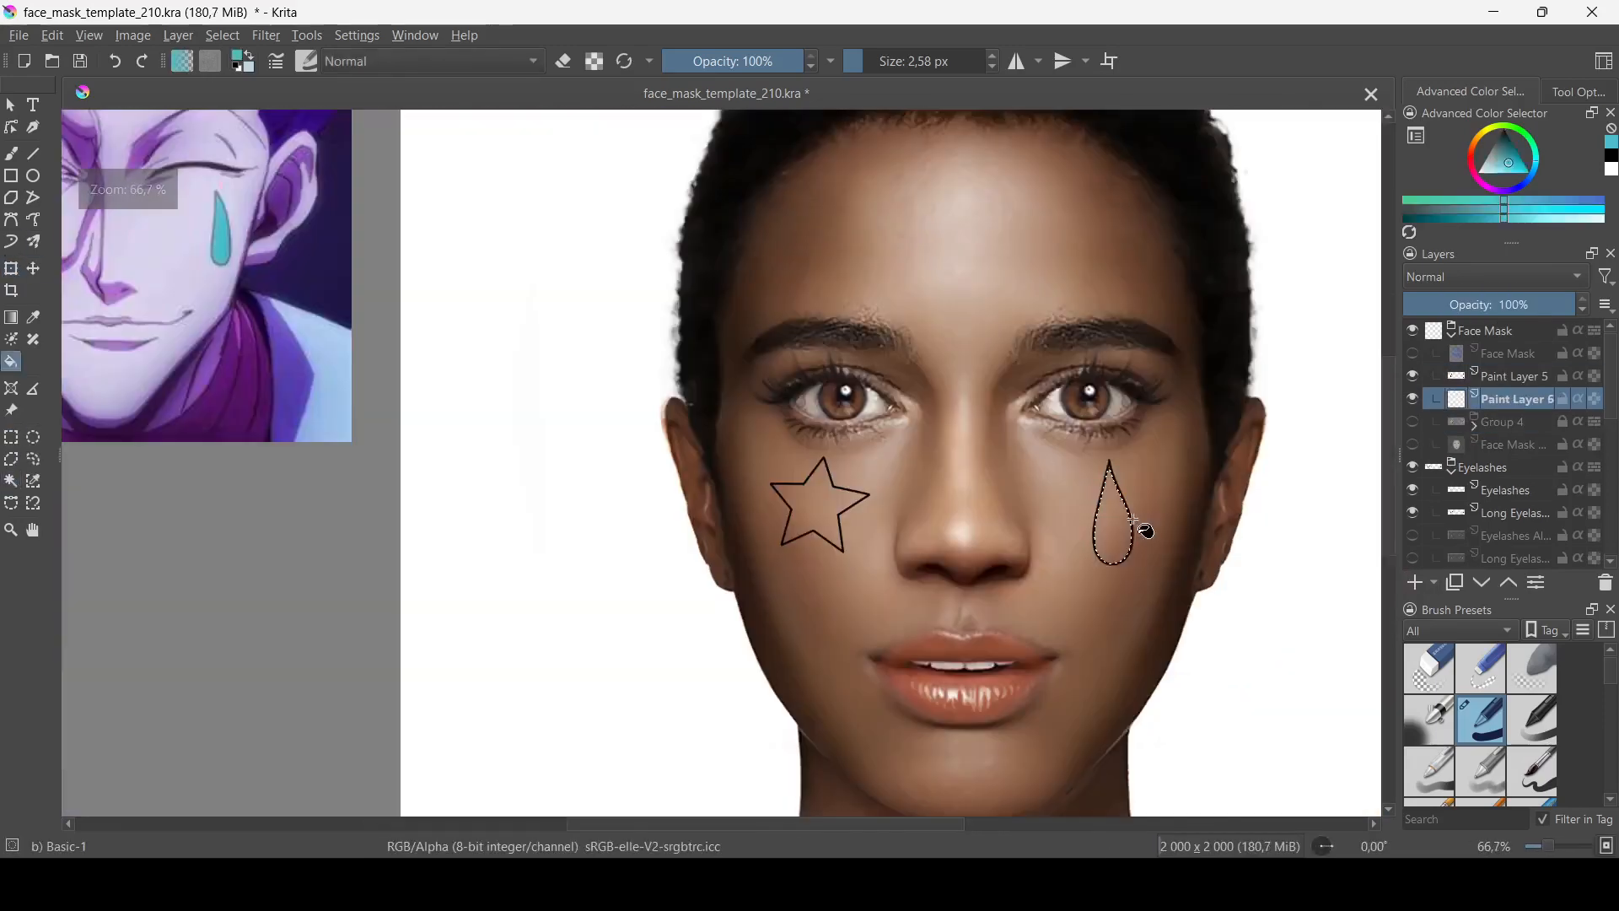
pyautogui.click(1147, 531)
# Step: Paint the unfilled tip of the teardrop teal with the brush and save the document
pyautogui.scroll(4, 1147, 531)
pyautogui.press('b')
pyautogui.scroll(3, 931, 229)
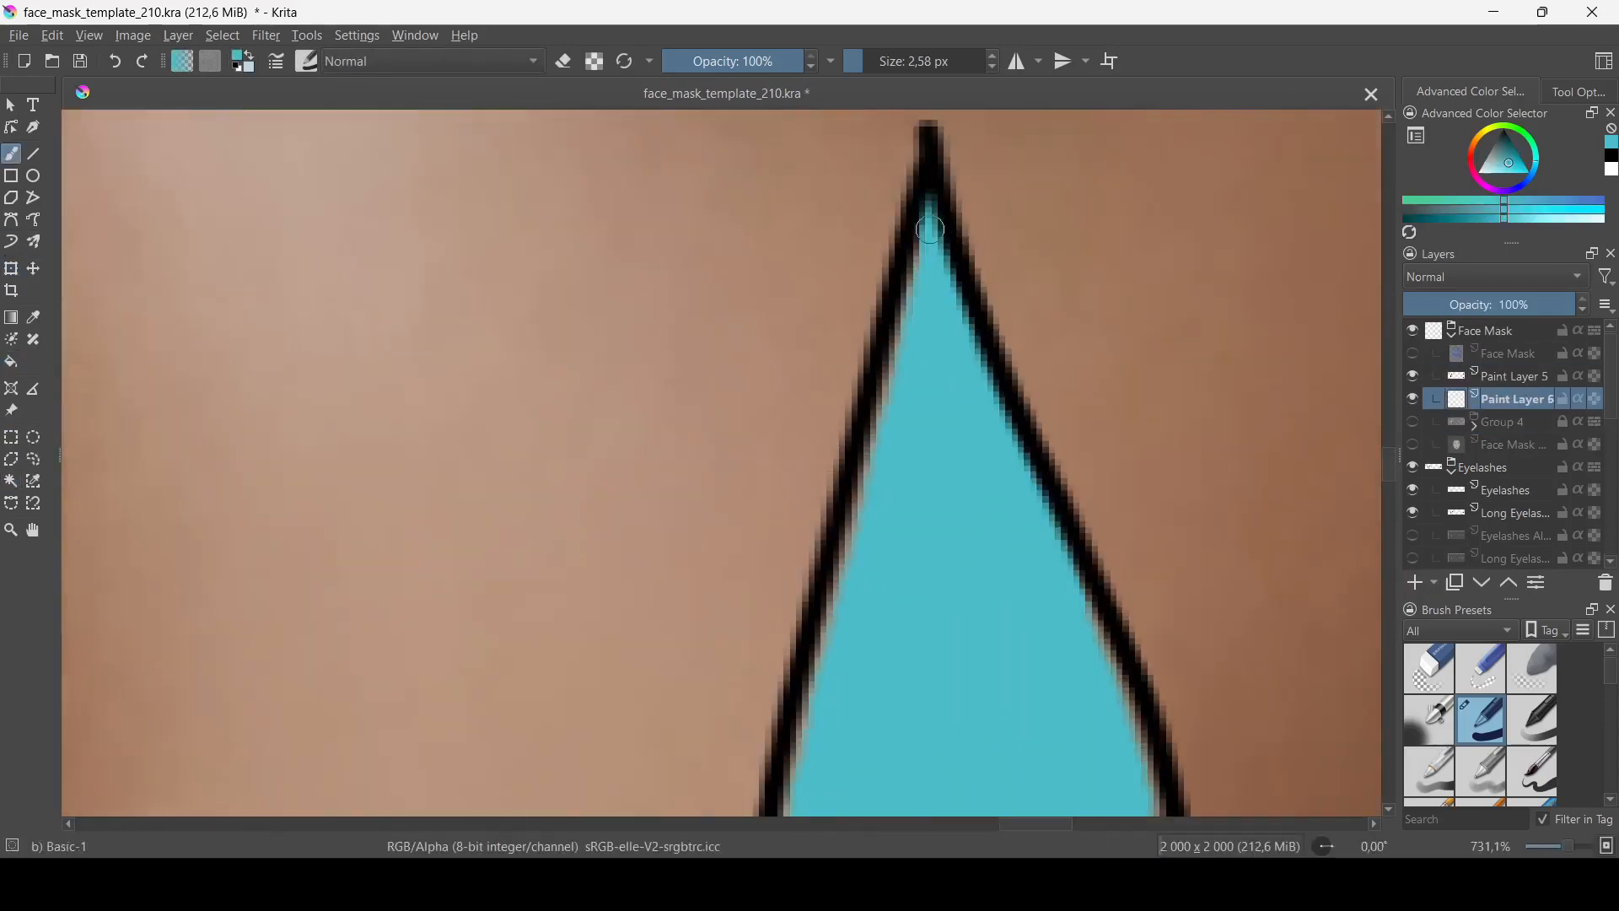
pyautogui.scroll(-8, 931, 229)
pyautogui.hotkey('ctrl', 's')
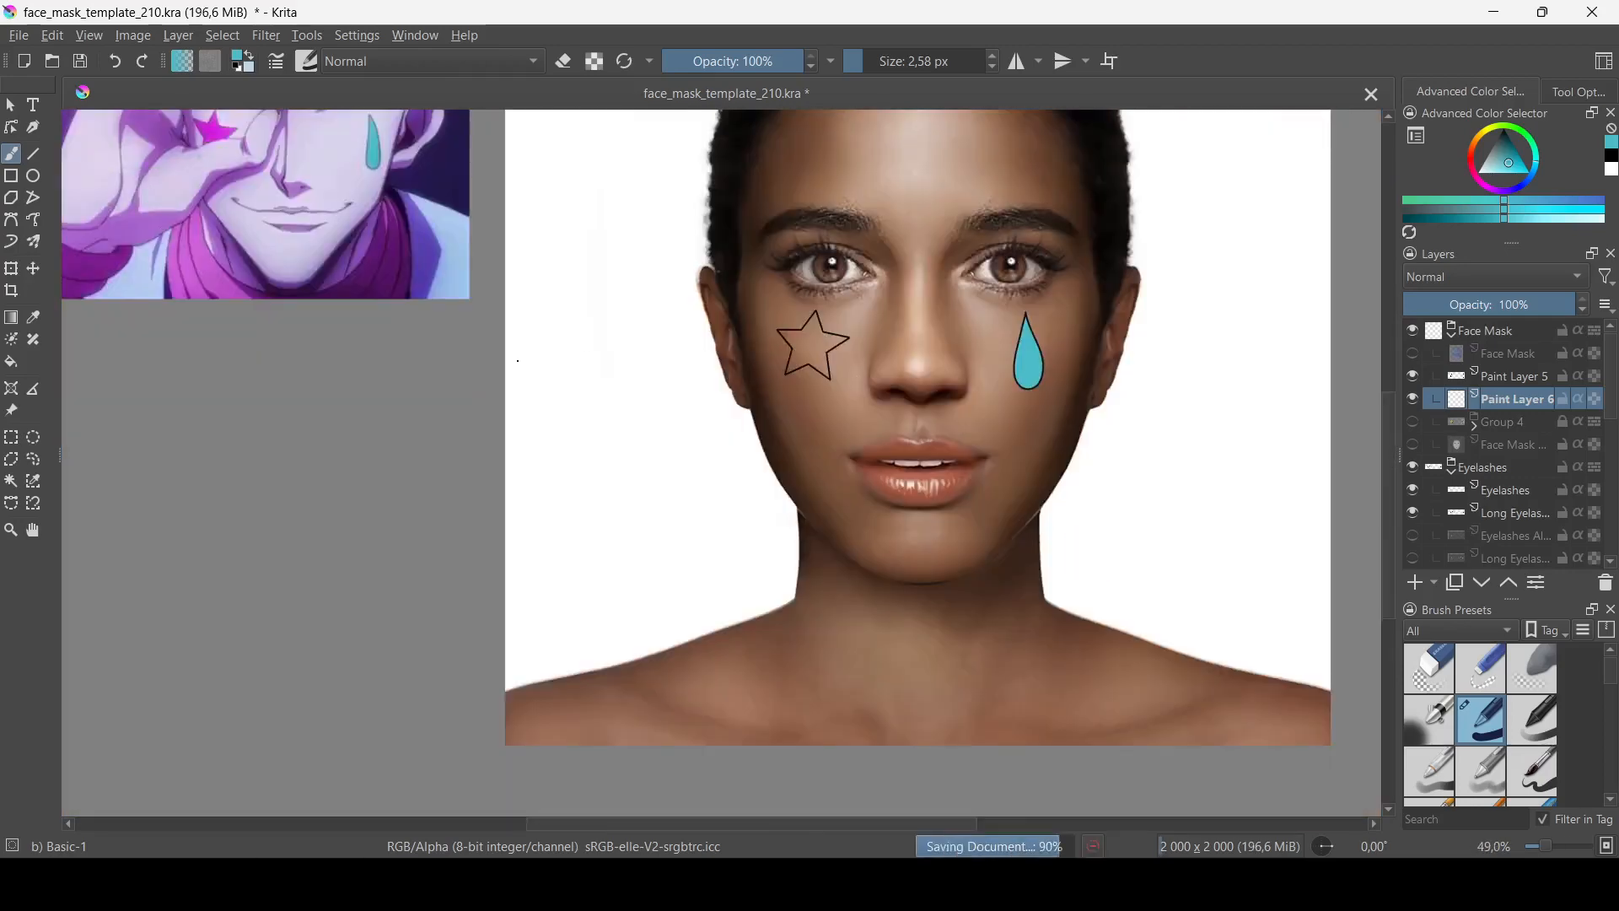
# Step: Fill the star outline's interior on the colour layer with the magenta sampled from the reference star, and clear the selection
pyautogui.moveTo(518, 360)
pyautogui.keyDown('ctrl'); pyautogui.mouseDown(button='middle')
pyautogui.moveTo(528, 275)
pyautogui.moveTo(795, 323)
pyautogui.moveTo(780, 393)
pyautogui.moveTo(770, 329)
pyautogui.moveTo(702, 256)
pyautogui.mouseUp(button='middle'); pyautogui.keyUp('ctrl')
pyautogui.keyDown('ctrl'); pyautogui.click(528, 275); pyautogui.keyUp('ctrl')
pyautogui.click(1514, 376)
pyautogui.click(795, 323)
pyautogui.press('f')
pyautogui.click(796, 323)
pyautogui.hotkey('ctrl', 'shift', 'a')
# Step: Brush magenta over the gaps along the star's inner edges and save the document
pyautogui.press('b')
pyautogui.moveTo(898, 361); pyautogui.dragTo(1197, 434)
pyautogui.moveTo(611, 795); pyautogui.dragTo(752, 640, button='middle')
pyautogui.moveTo(686, 423); pyautogui.dragTo(708, 536, button='middle')
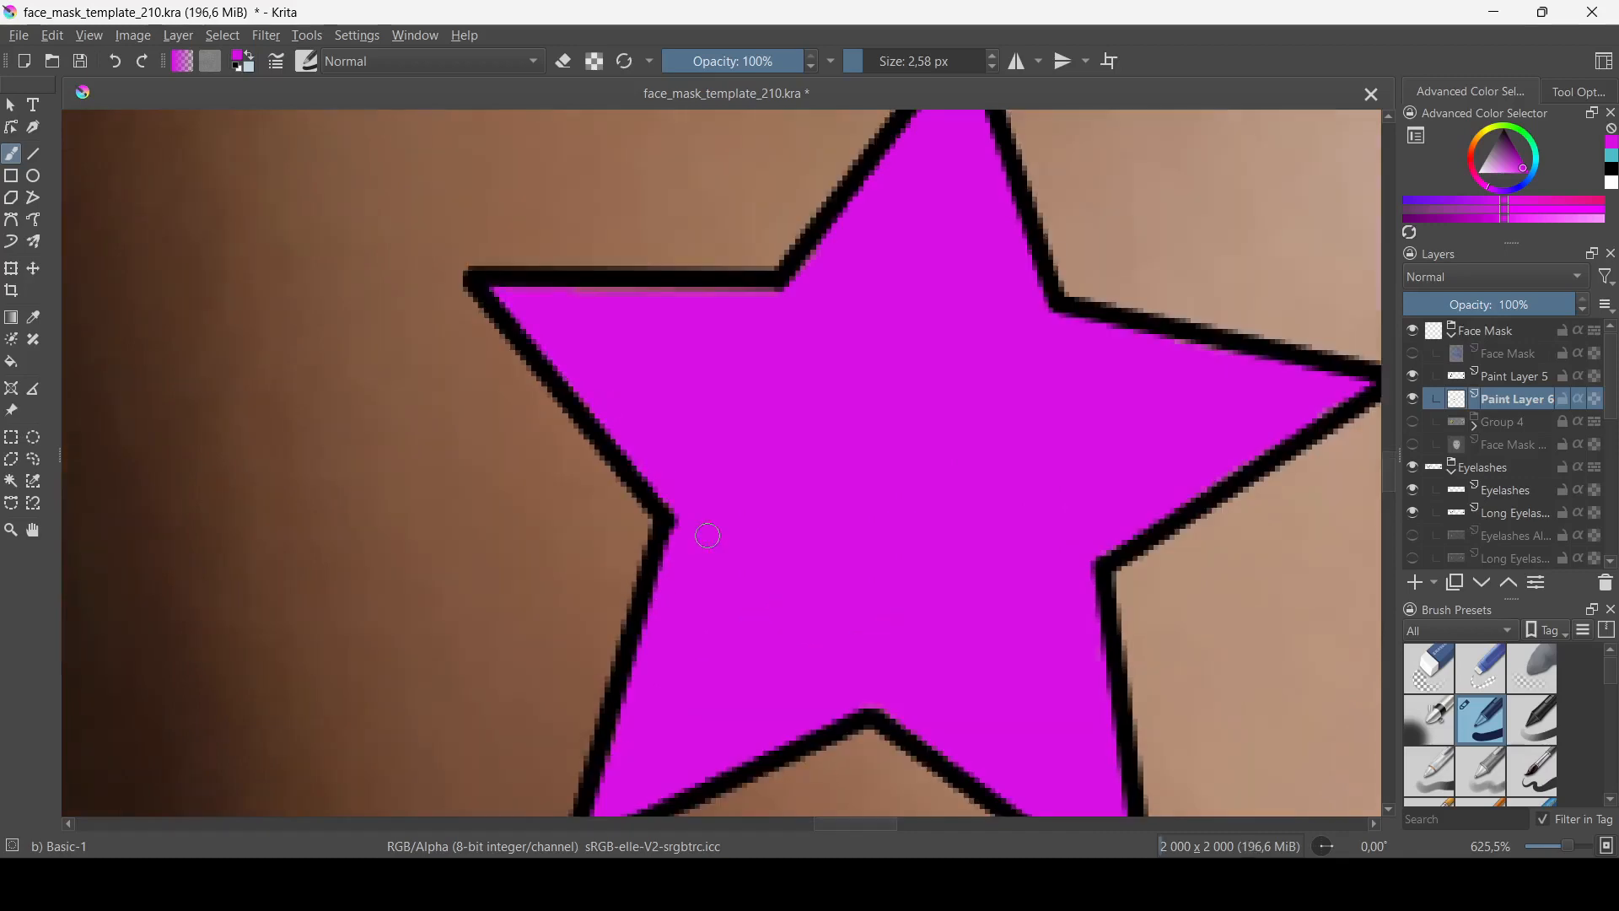
pyautogui.scroll(-11, 814, 380)
pyautogui.scroll(1, 989, 274)
pyautogui.hotkey('ctrl', 's')
pyautogui.press('Return')
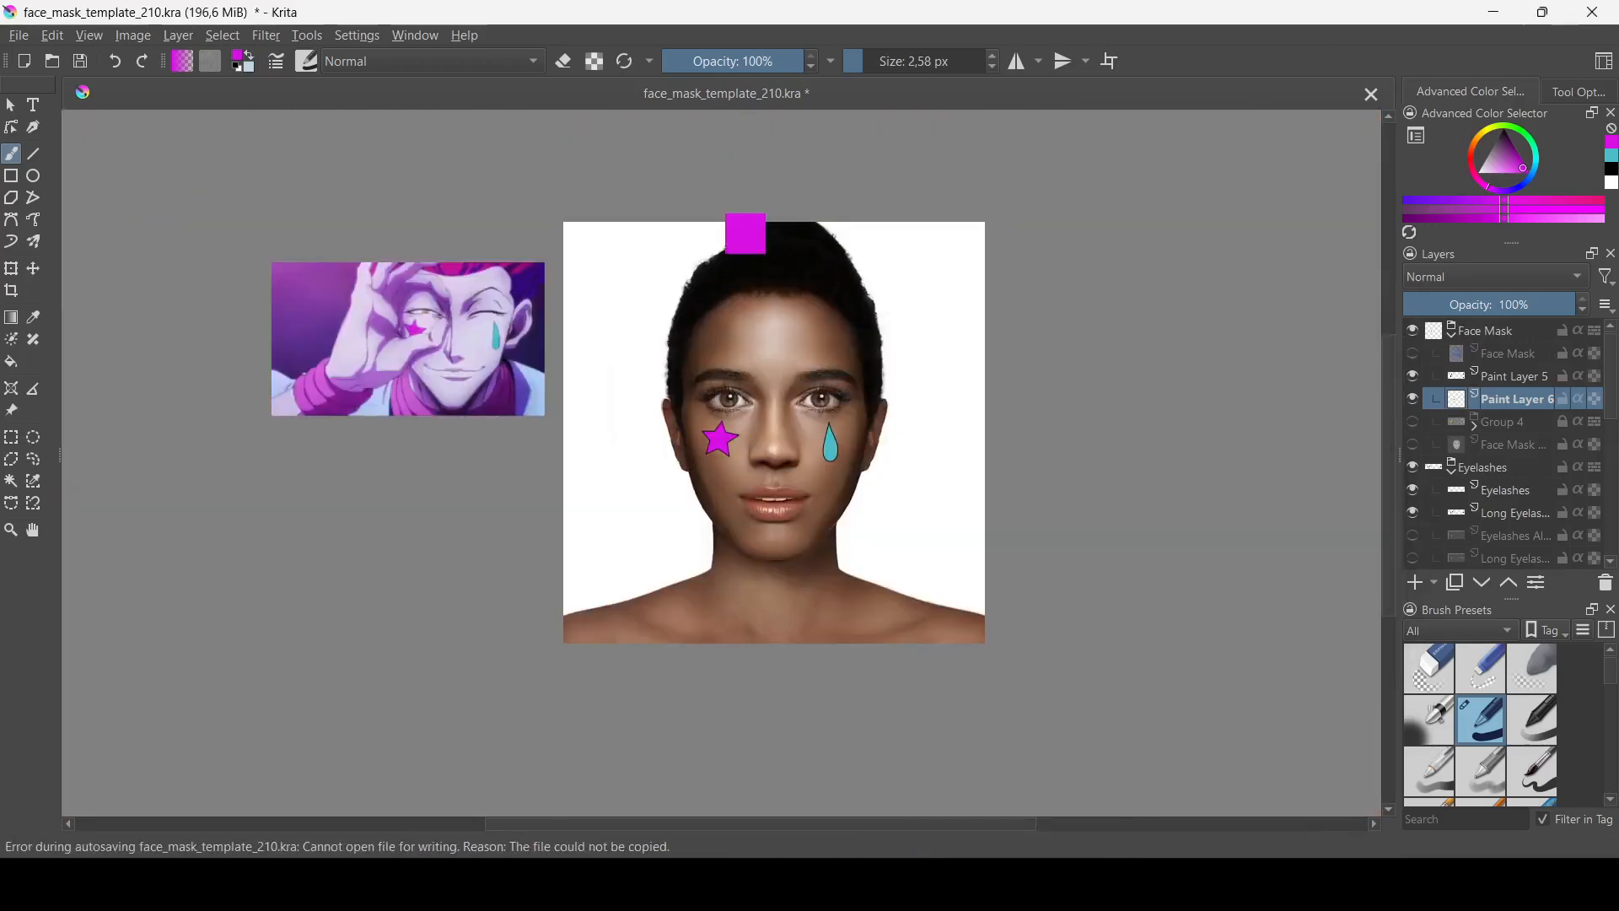
# Step: Group the outline layer and the colour layer together
pyautogui.scroll(1, 959, 449)
pyautogui.keyDown('ctrl'); pyautogui.click(1510, 376); pyautogui.keyUp('ctrl')
pyautogui.hotkey('ctrl', 'g')
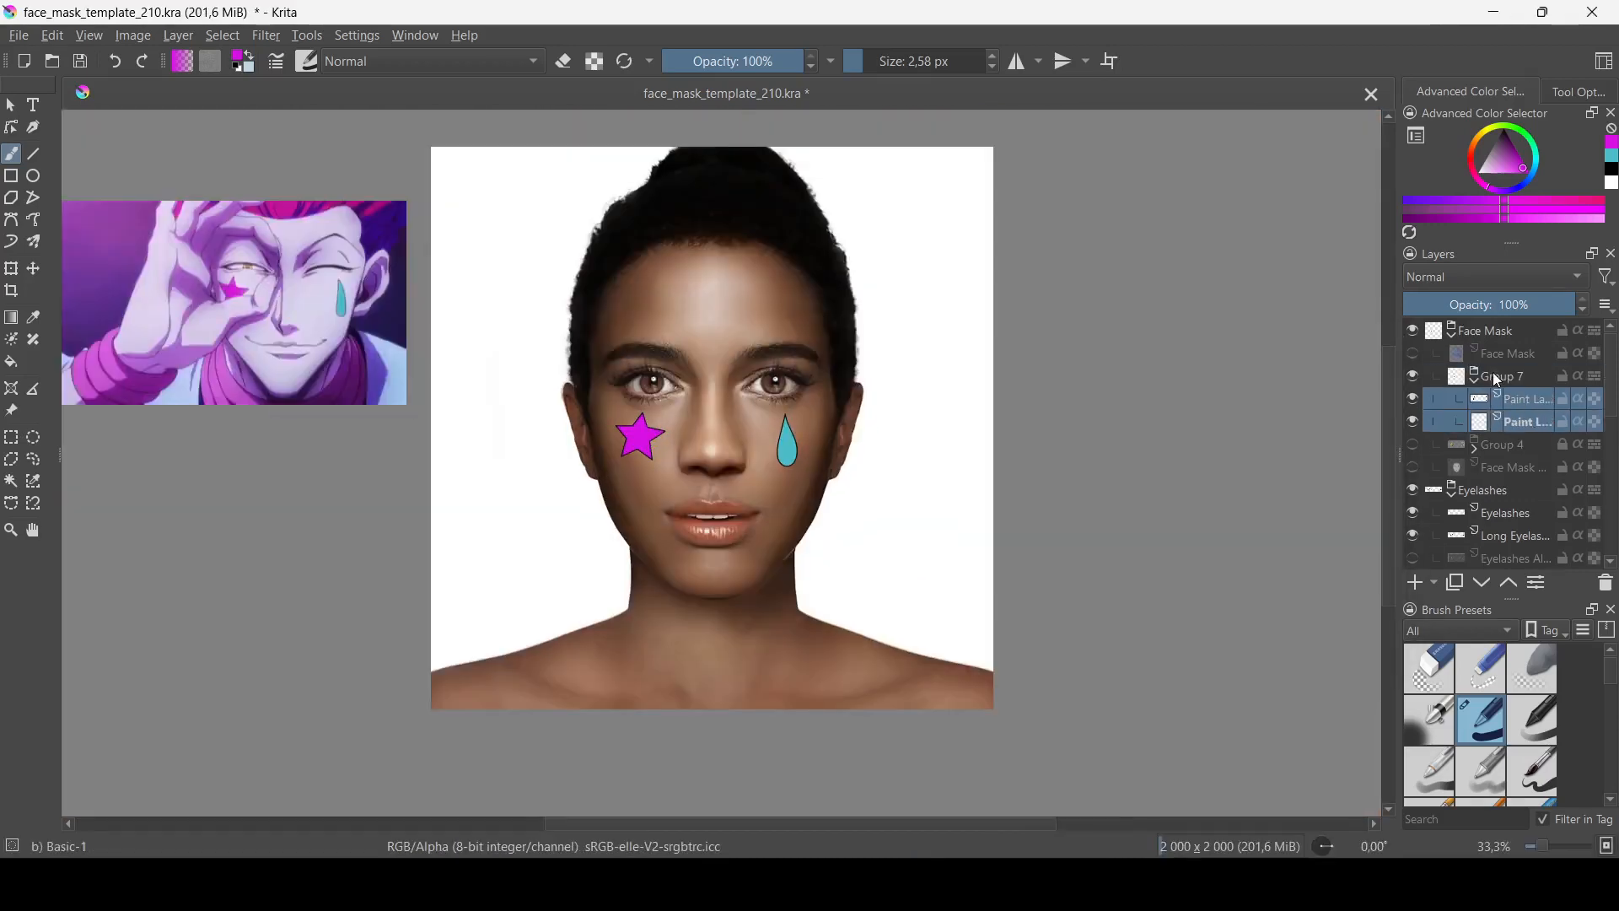
# Step: Rename the new group facepaint and lower its opacity to 43%
pyautogui.click(1495, 371)
pyautogui.doubleClick(1498, 366)
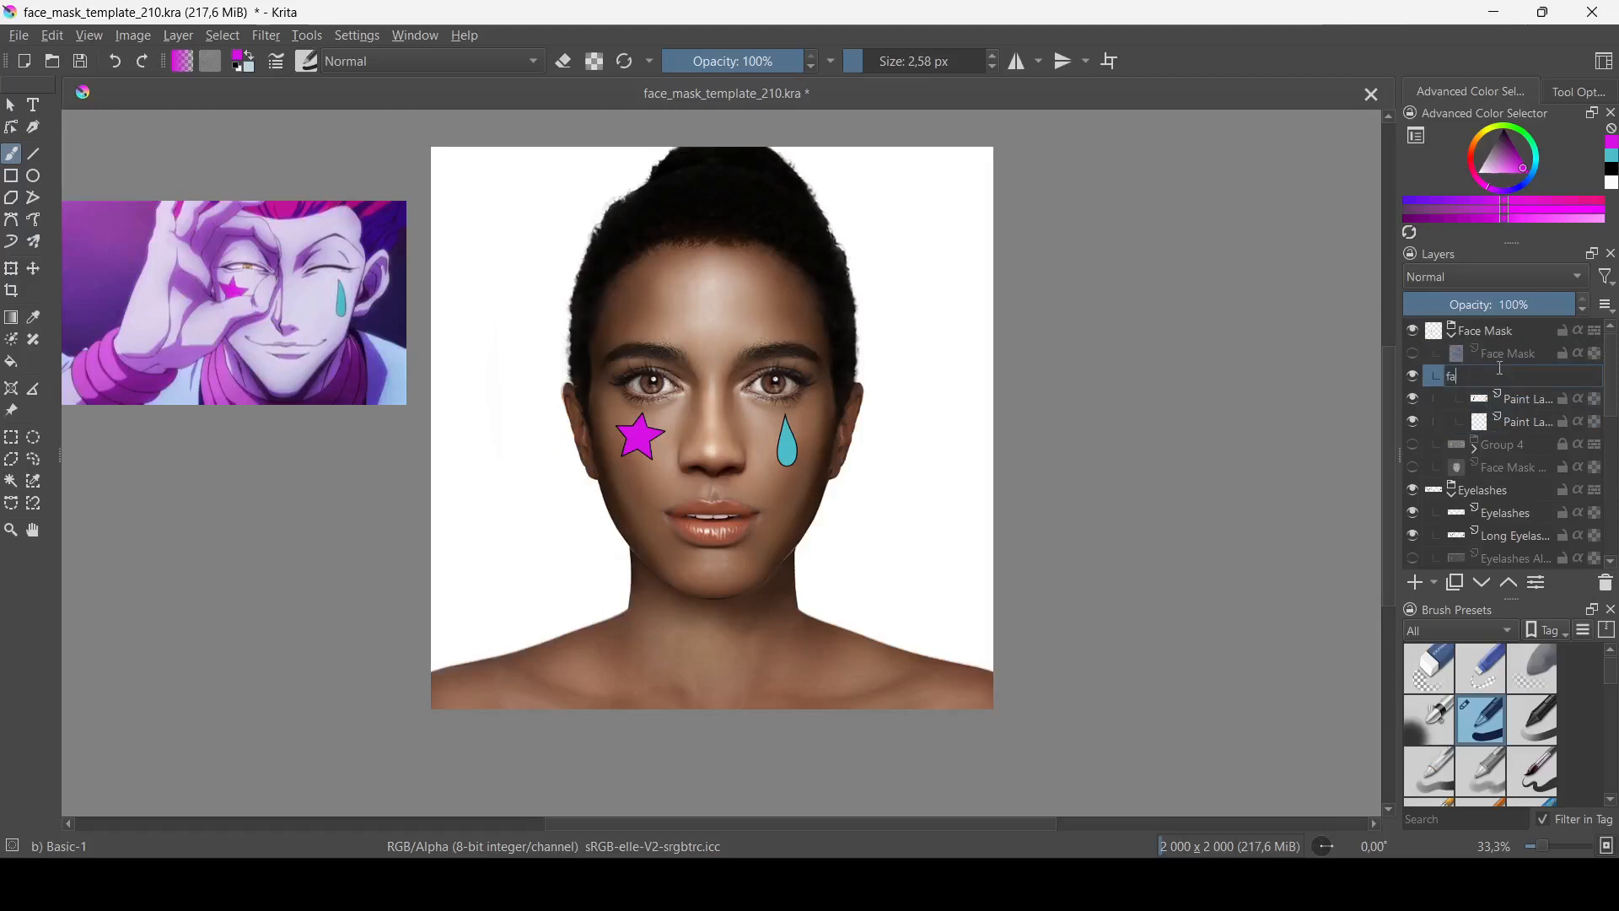
pyautogui.write('facepaint')
pyautogui.press('Return')
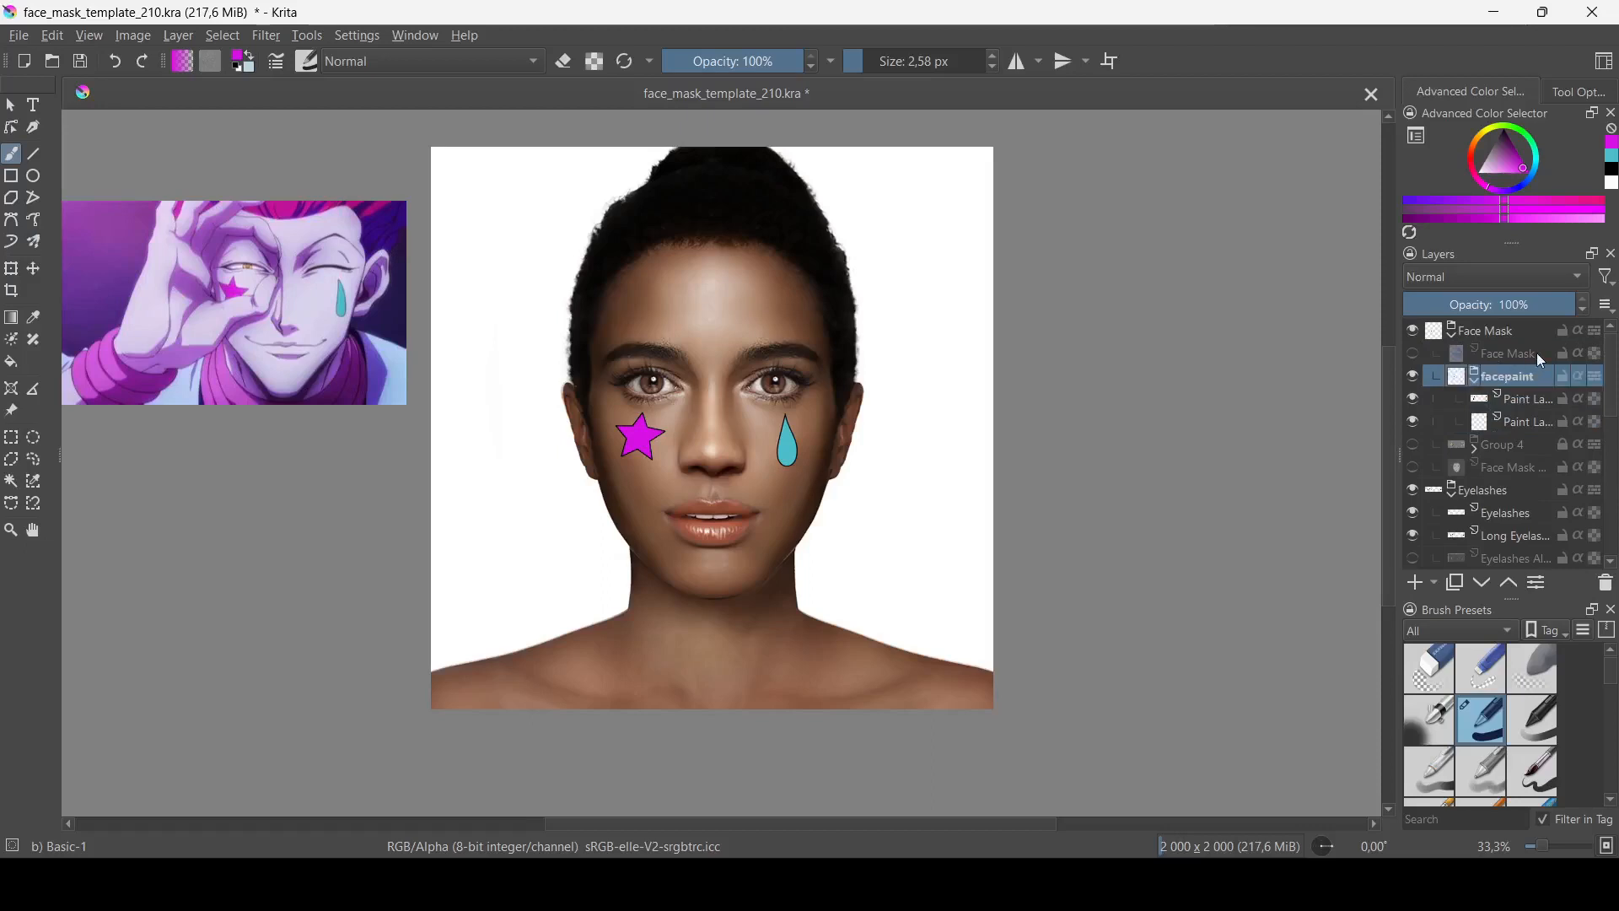
pyautogui.moveTo(1546, 309); pyautogui.dragTo(1531, 305)
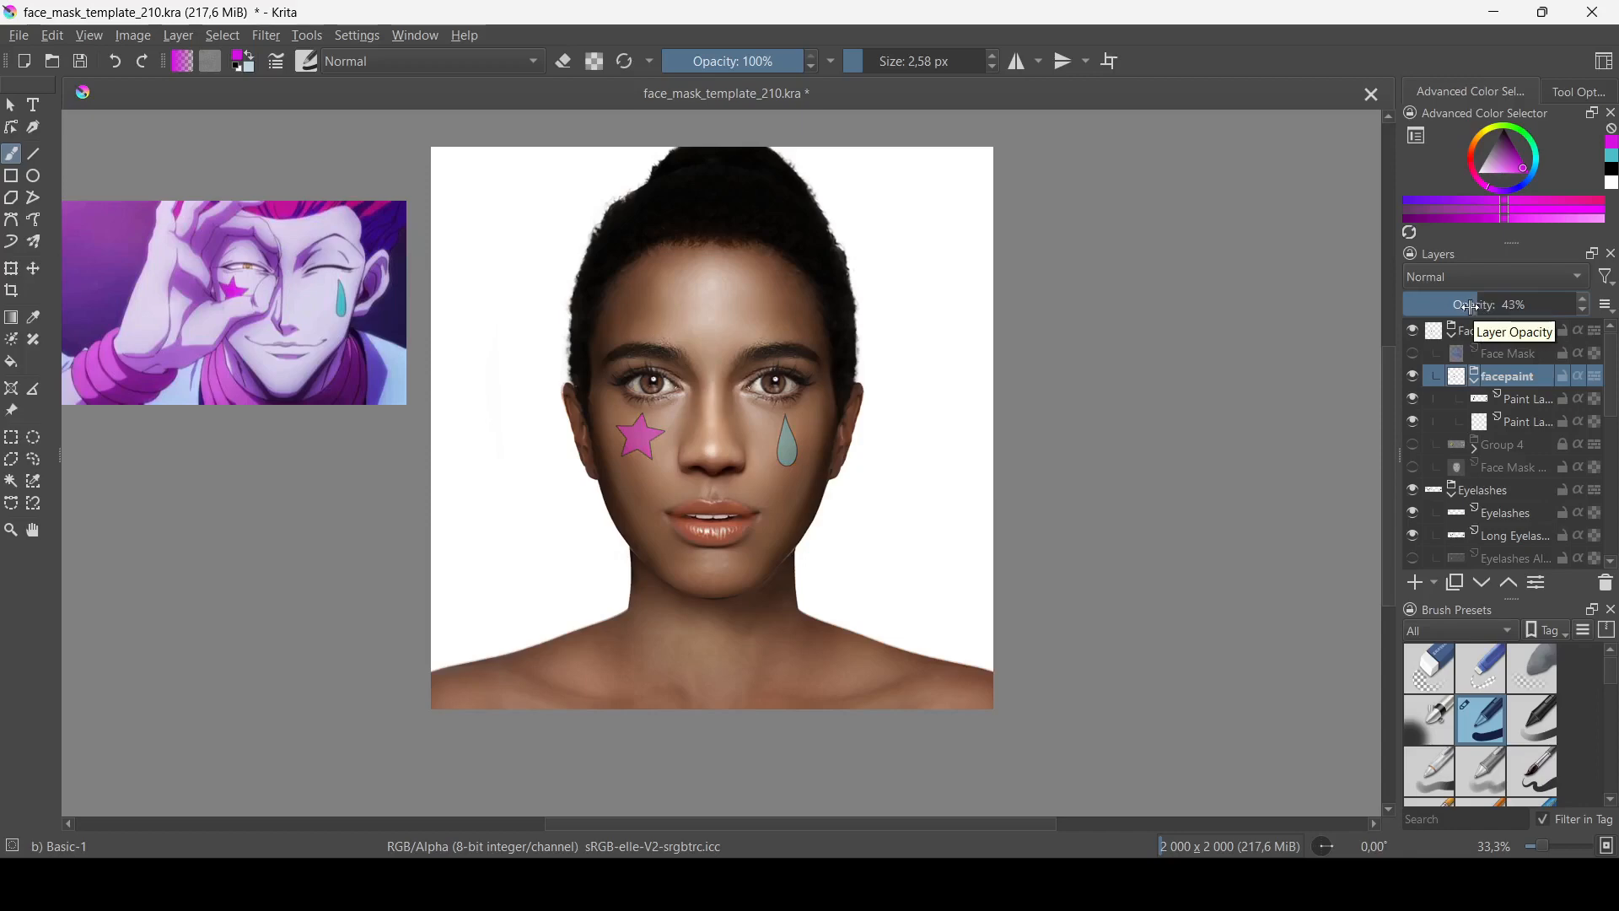
# Step: Restore the facepaint group to full opacity and show the Face Landmarks layer over the template face
pyautogui.click(1468, 308)
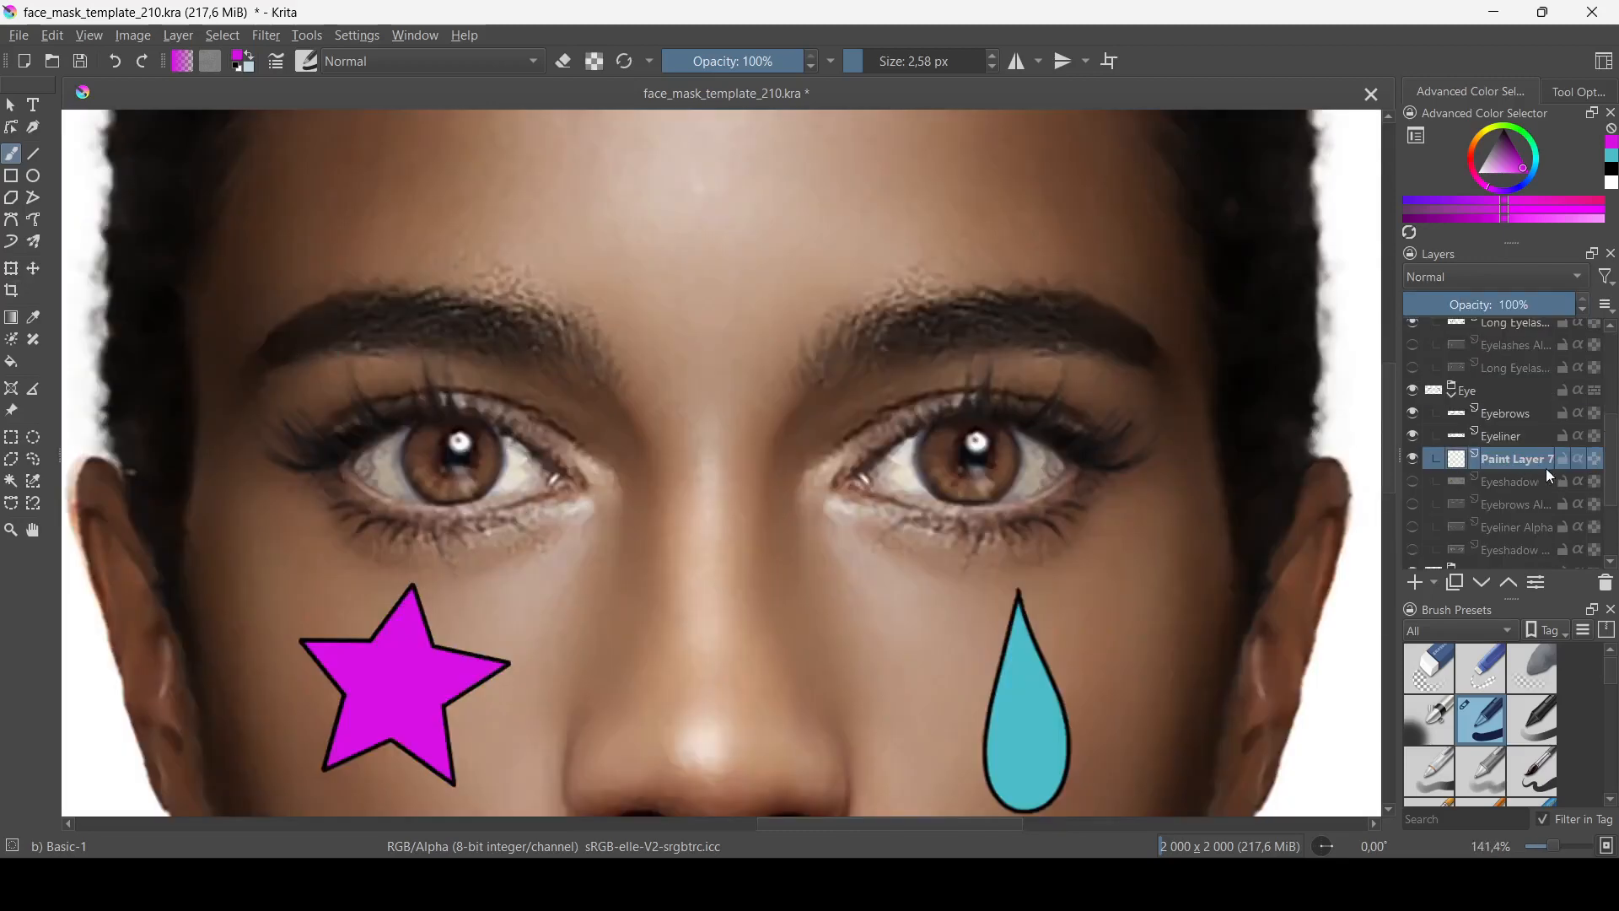
pyautogui.scroll(-2, 1552, 478)
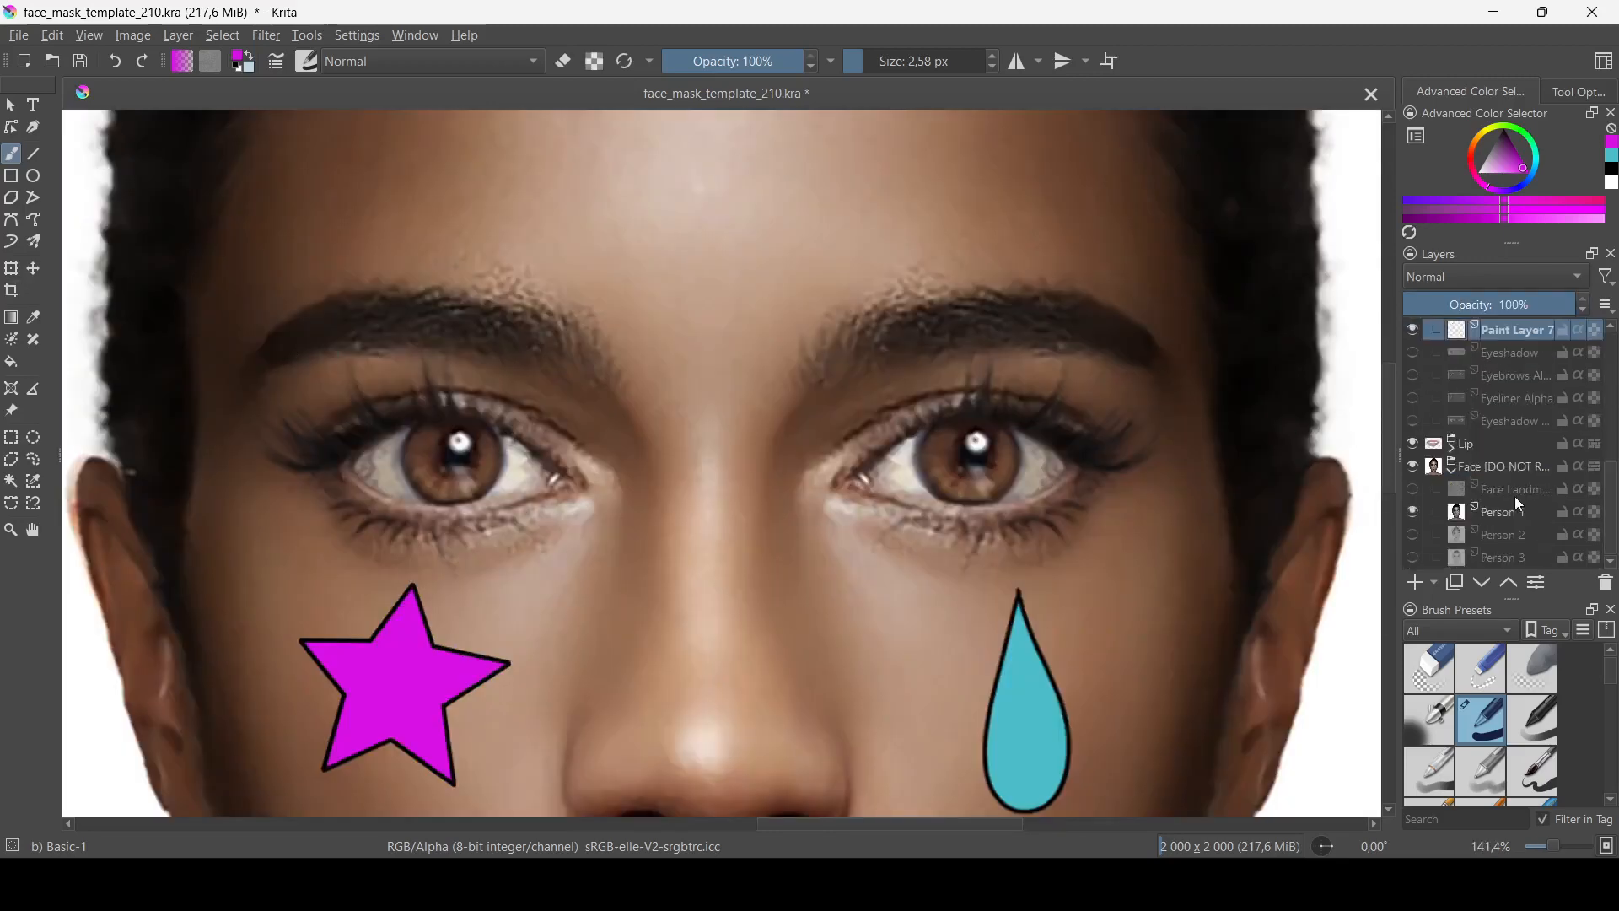
pyautogui.click(1420, 490)
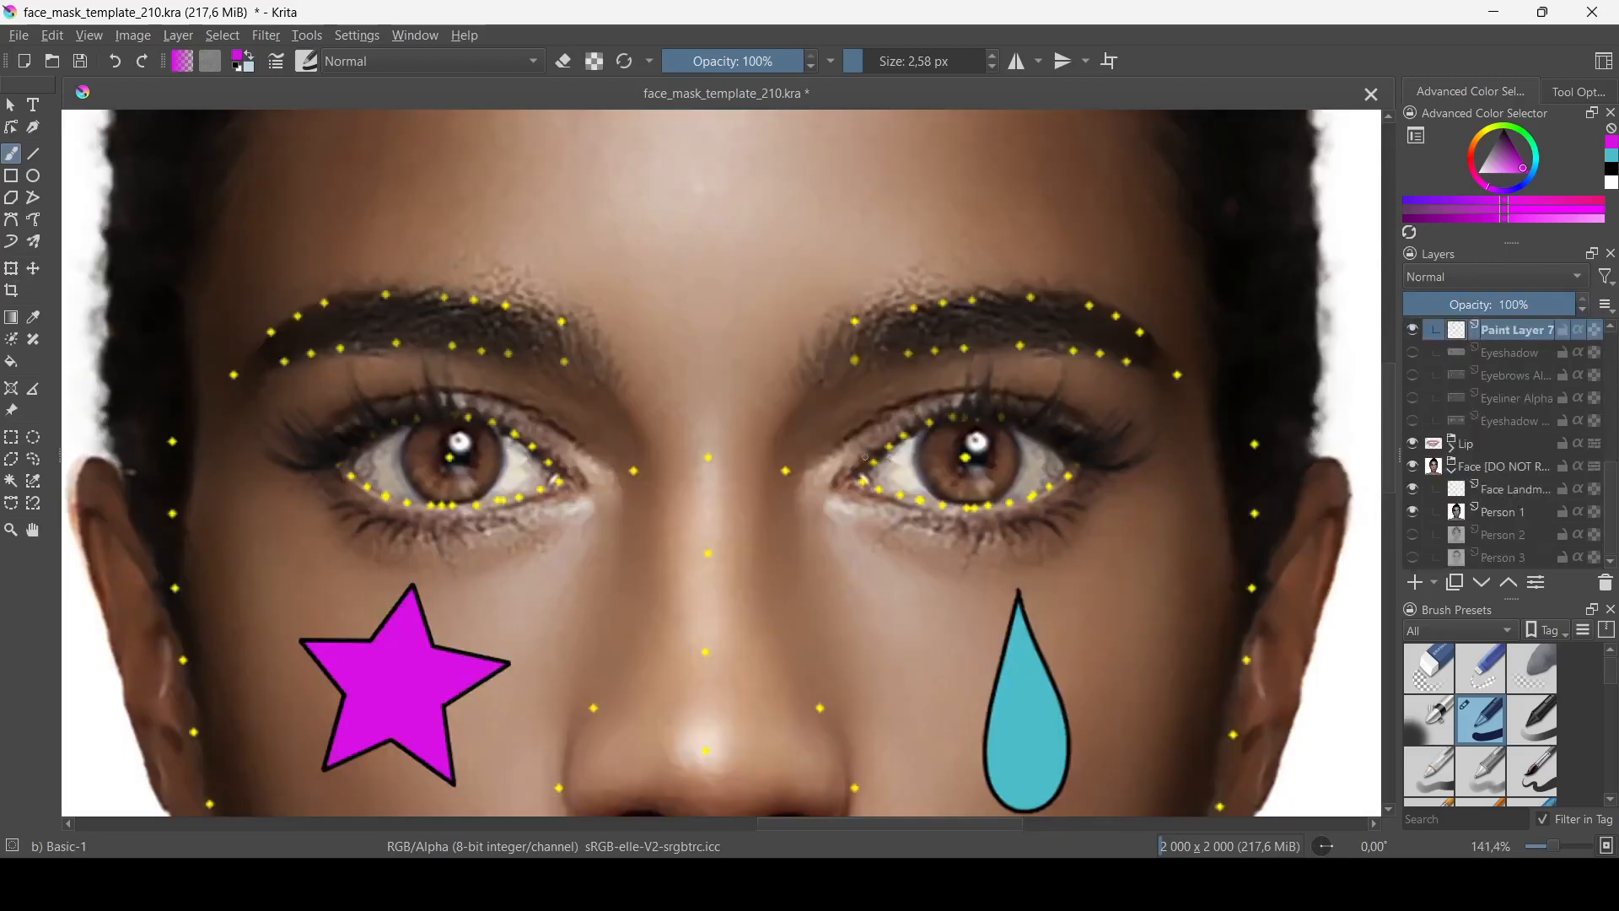
pyautogui.moveTo(895, 455); pyautogui.dragTo(766, 466, button='middle')
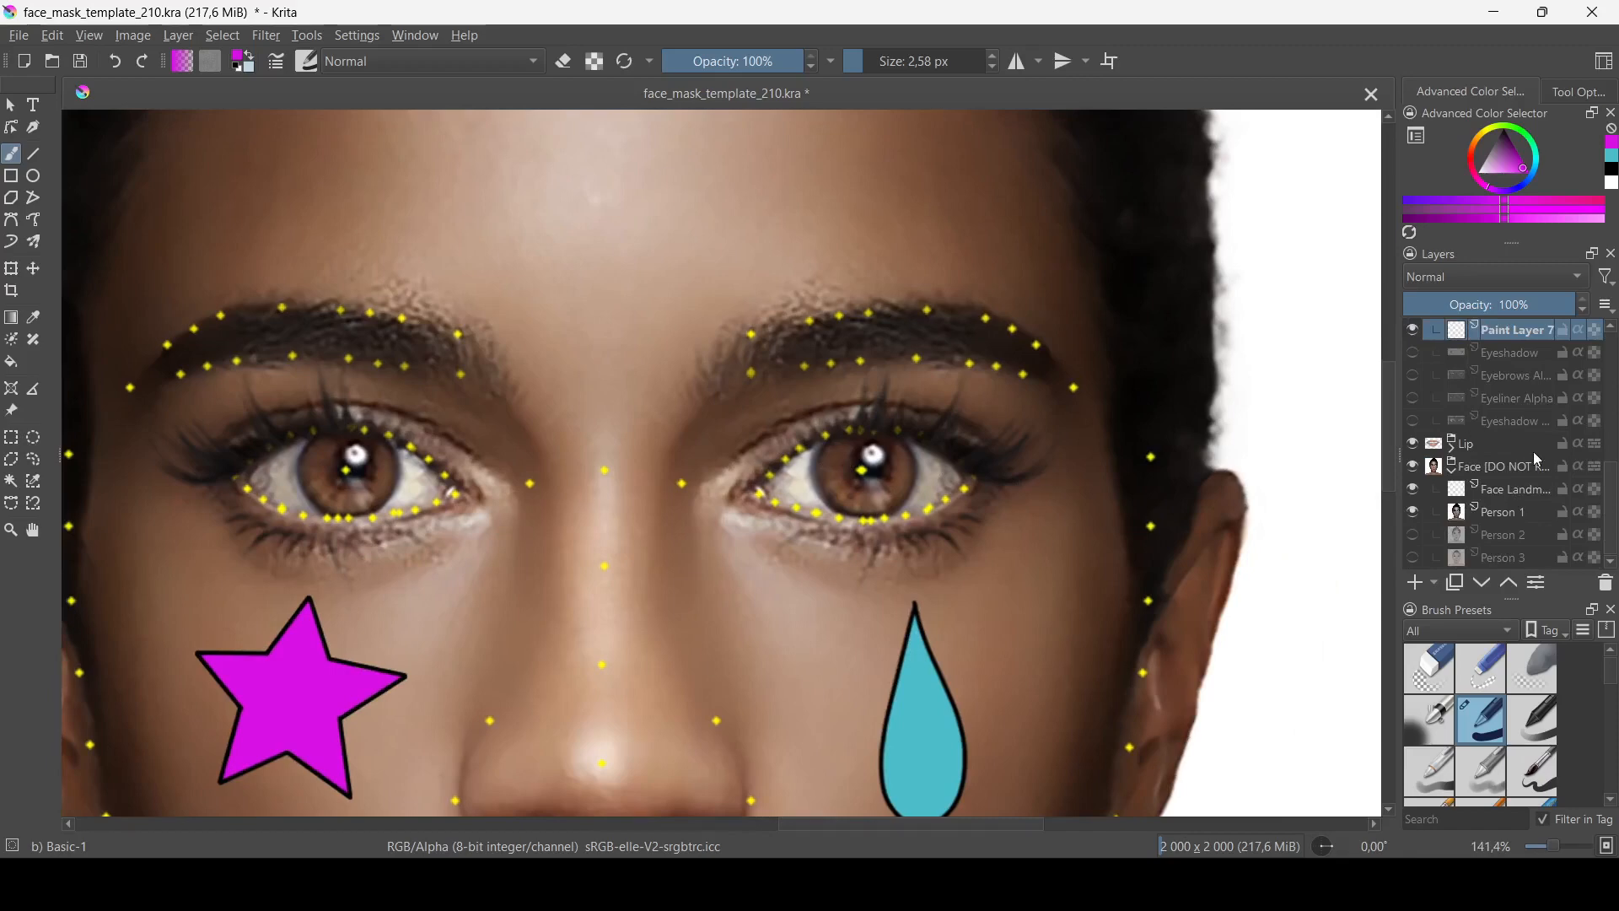
# Step: Hide the visible Long Eyelashes layer while keeping the Eyelashes group shown
pyautogui.scroll(1, 1533, 452)
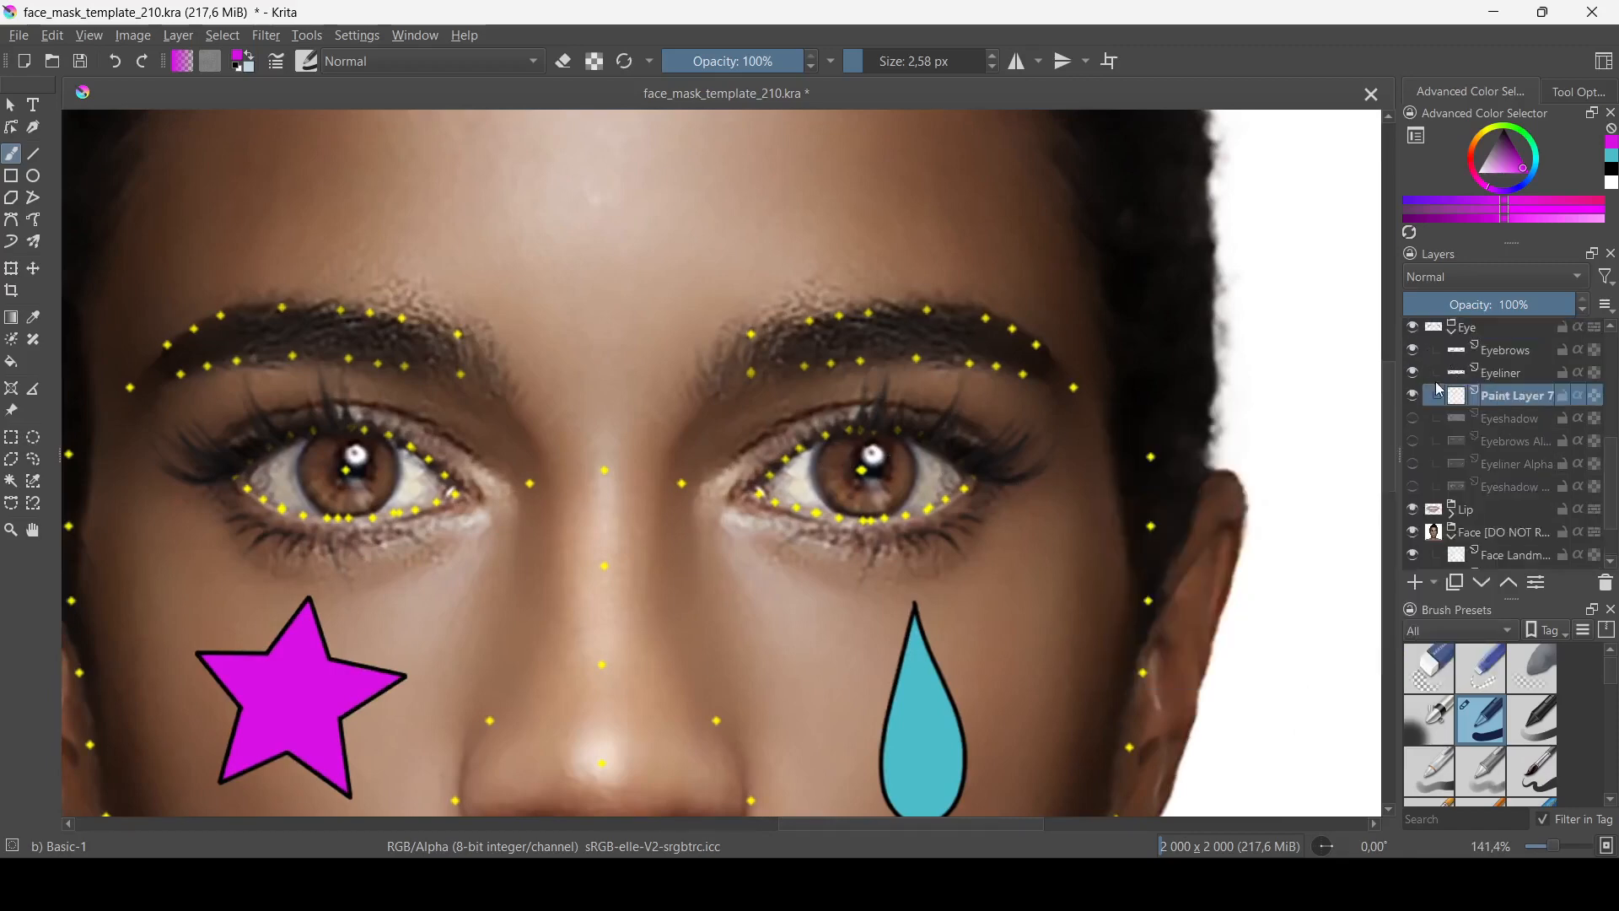
pyautogui.scroll(2, 1435, 382)
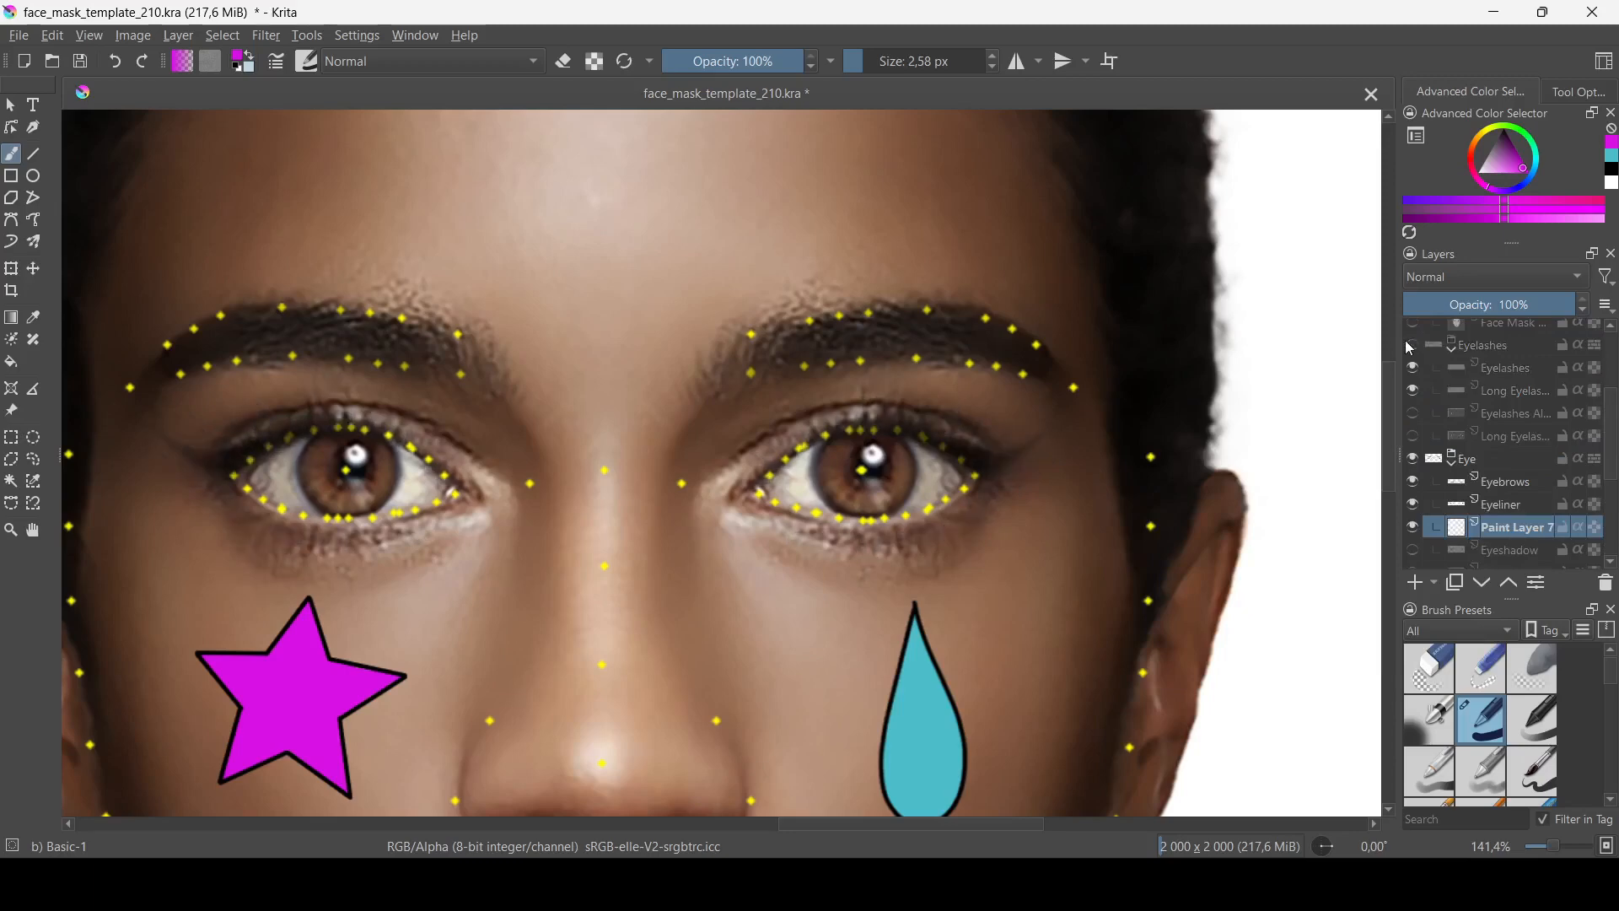
pyautogui.press('2')
pyautogui.press('1')
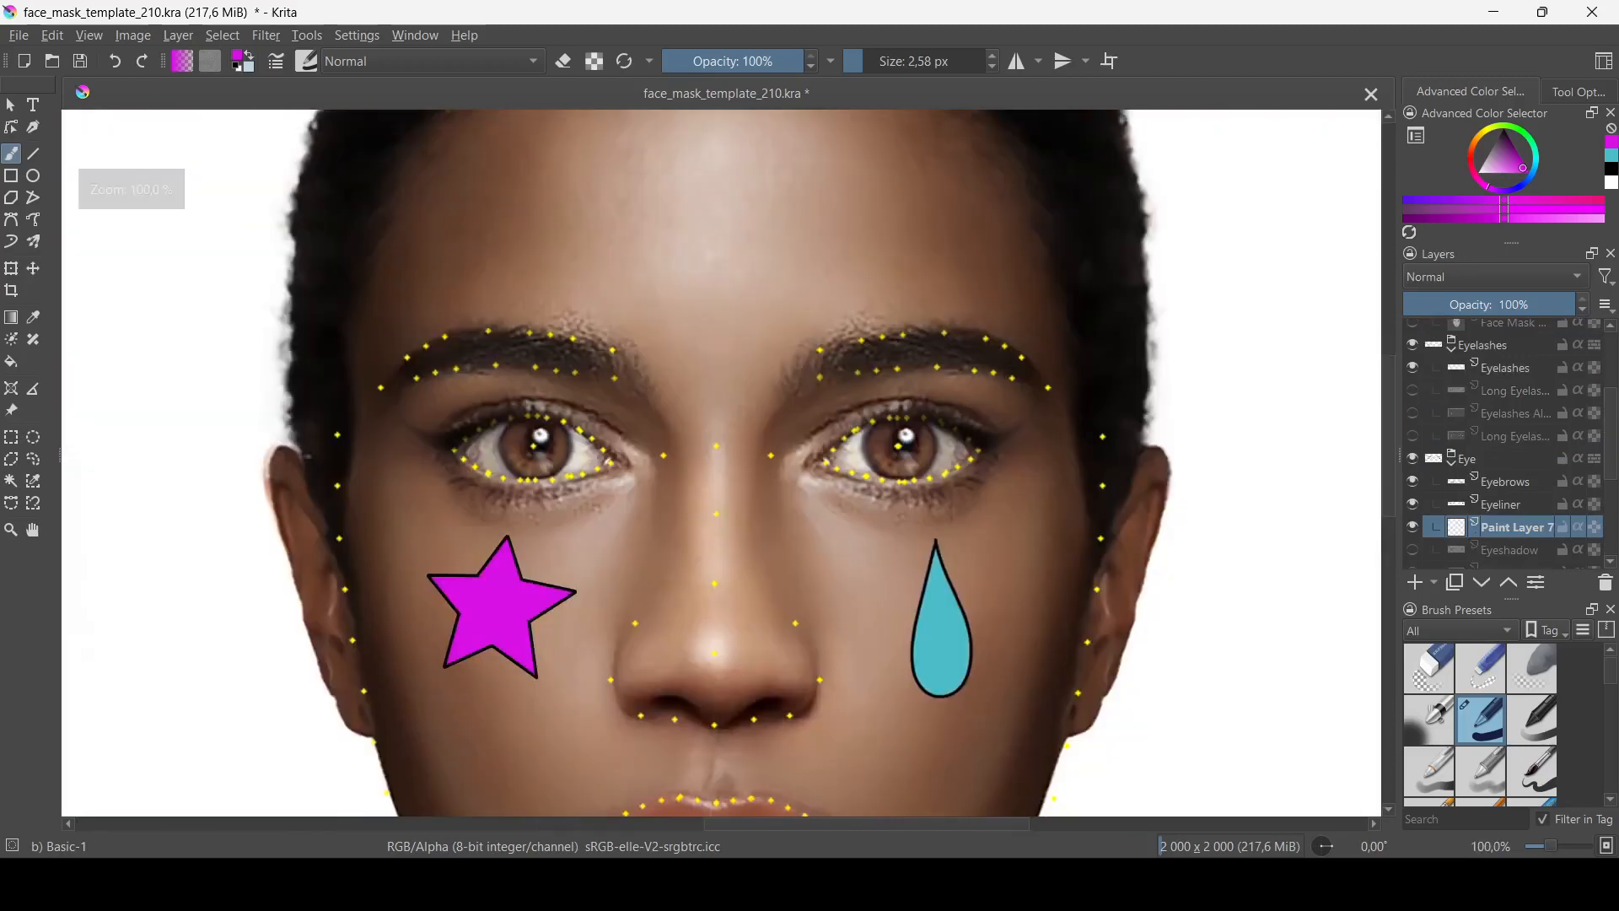
# Step: Outline a dark eyeliner wing at the outer corner of the eye above the teardrop, on the paint layer below Eyeliner
pyautogui.click(11, 241)
pyautogui.click(1610, 169)
pyautogui.keyDown('ctrl'); pyautogui.moveTo(889, 443); pyautogui.dragTo(889, 338, button='middle'); pyautogui.keyUp('ctrl')
pyautogui.moveTo(671, 491); pyautogui.dragTo(728, 429)
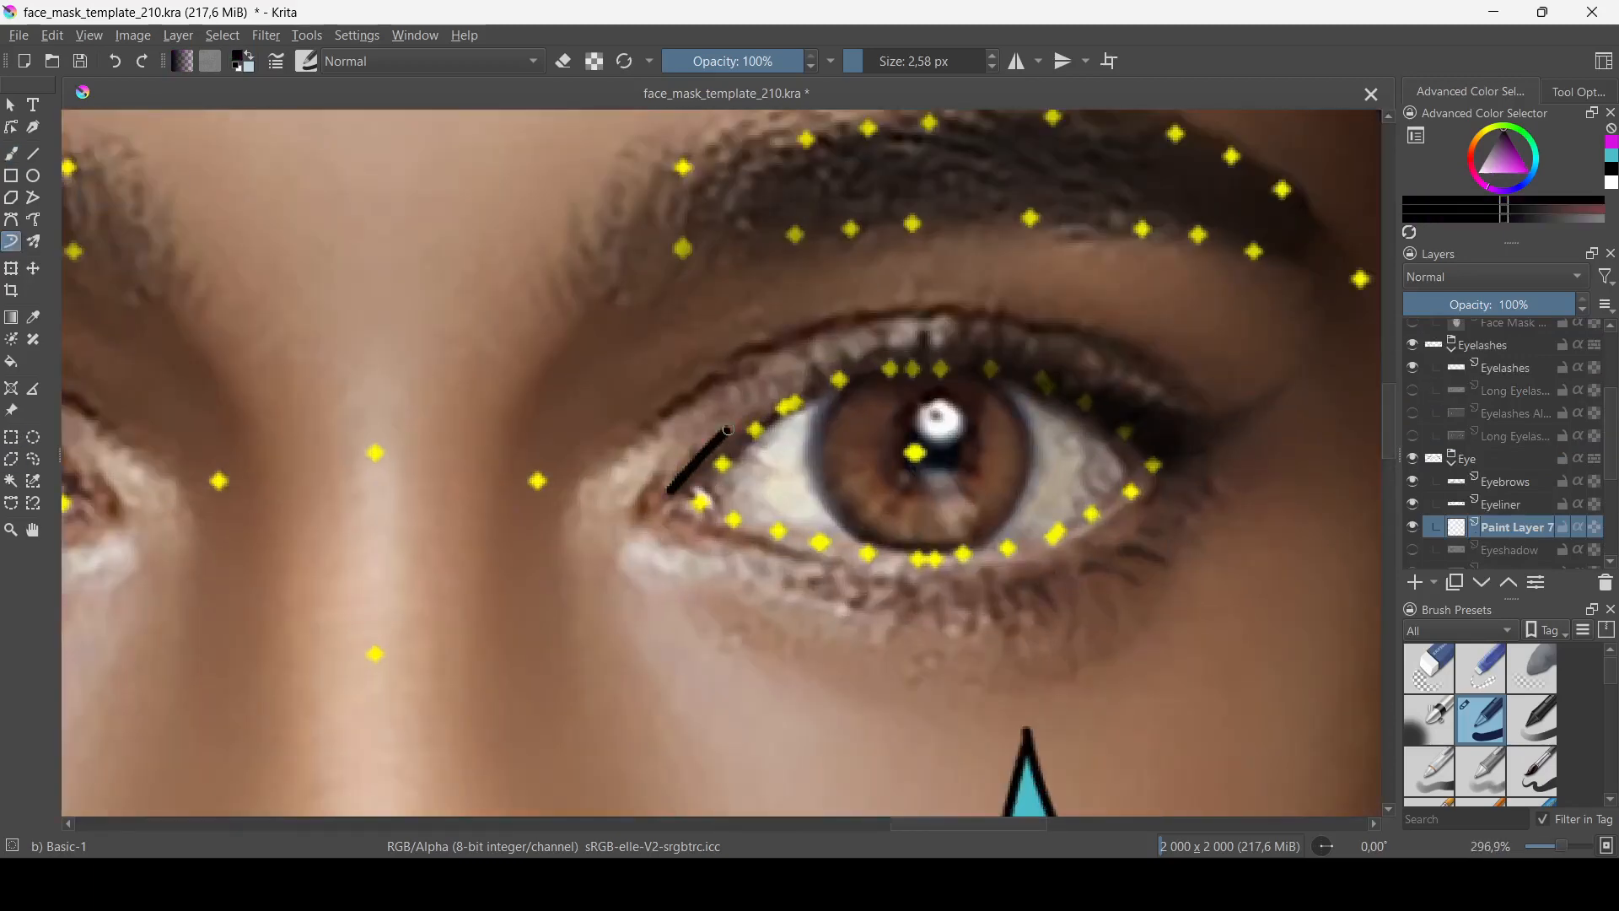
pyautogui.hotkey('ctrl', 'z')
pyautogui.moveTo(717, 449); pyautogui.dragTo(643, 492, button='middle')
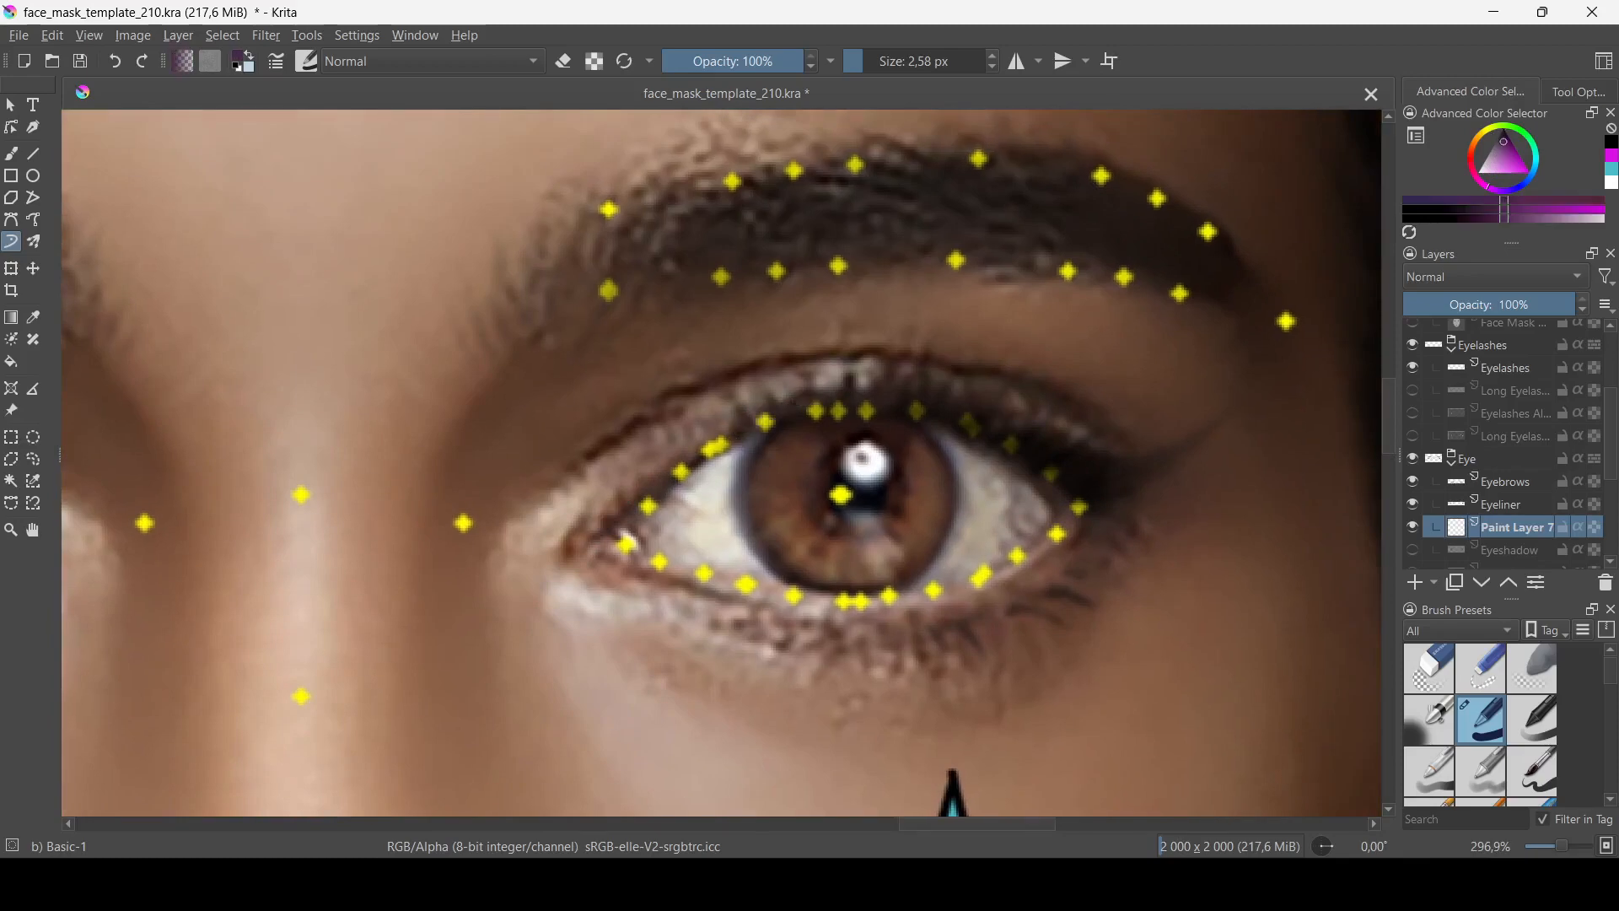
pyautogui.keyDown('ctrl'); pyautogui.moveTo(999, 418); pyautogui.dragTo(1015, 467, button='middle'); pyautogui.keyUp('ctrl')
pyautogui.moveTo(1016, 466); pyautogui.dragTo(1173, 453)
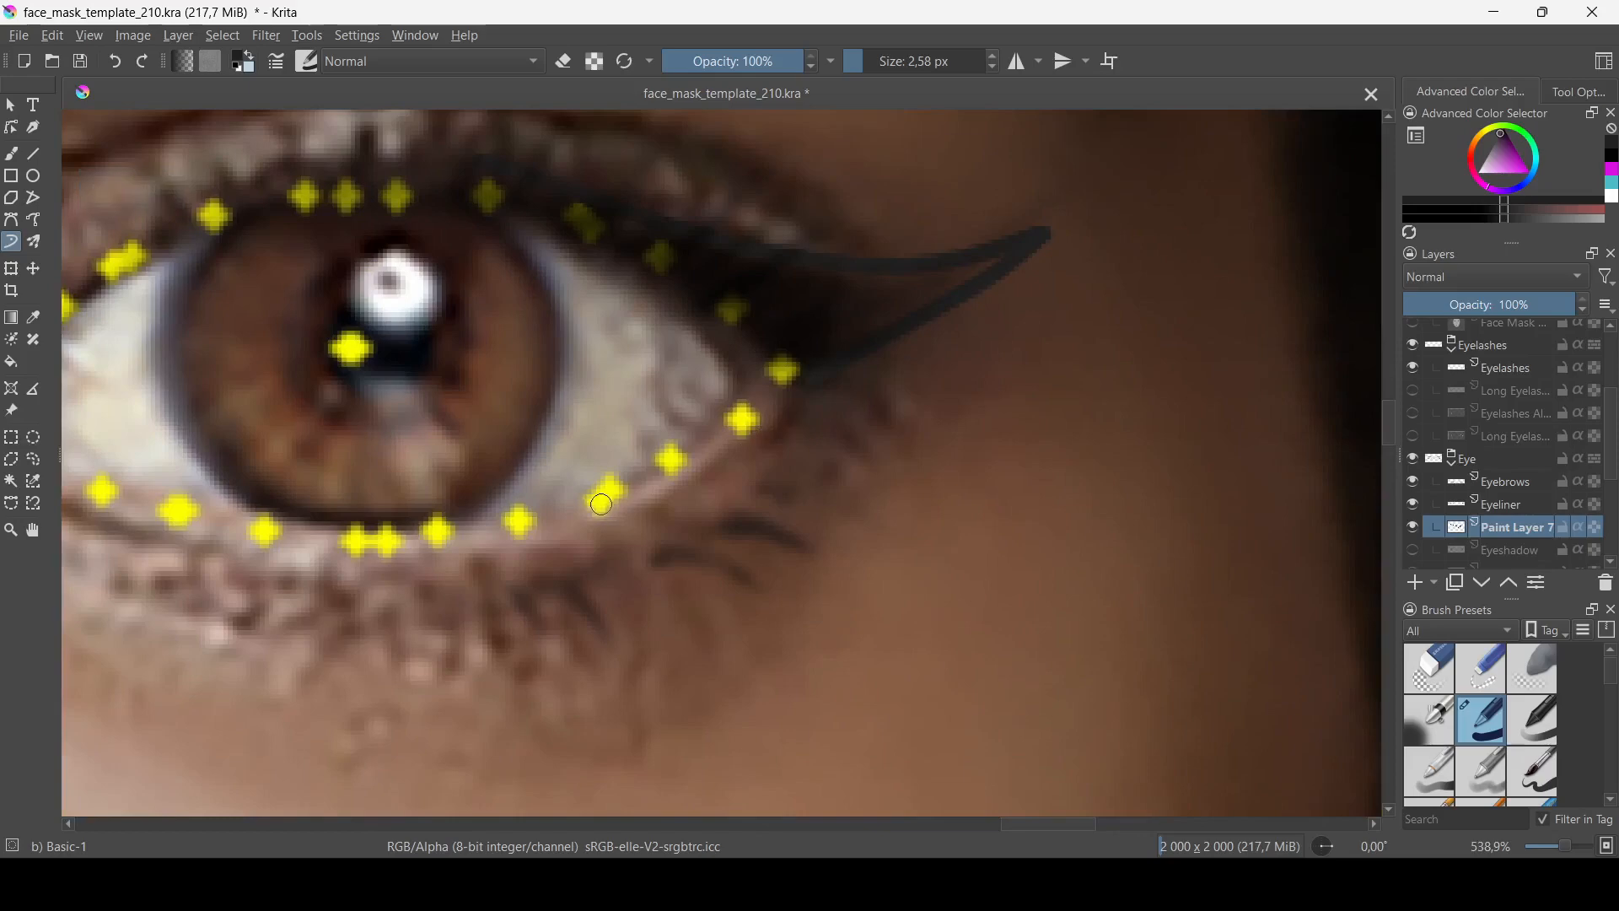
# Step: Extend the wing along the outer lower lid with two dark strokes meeting at the eye corner
pyautogui.moveTo(598, 509); pyautogui.dragTo(793, 387)
pyautogui.moveTo(631, 490); pyautogui.dragTo(774, 368)
pyautogui.moveTo(502, 176); pyautogui.dragTo(559, 238, button='middle')
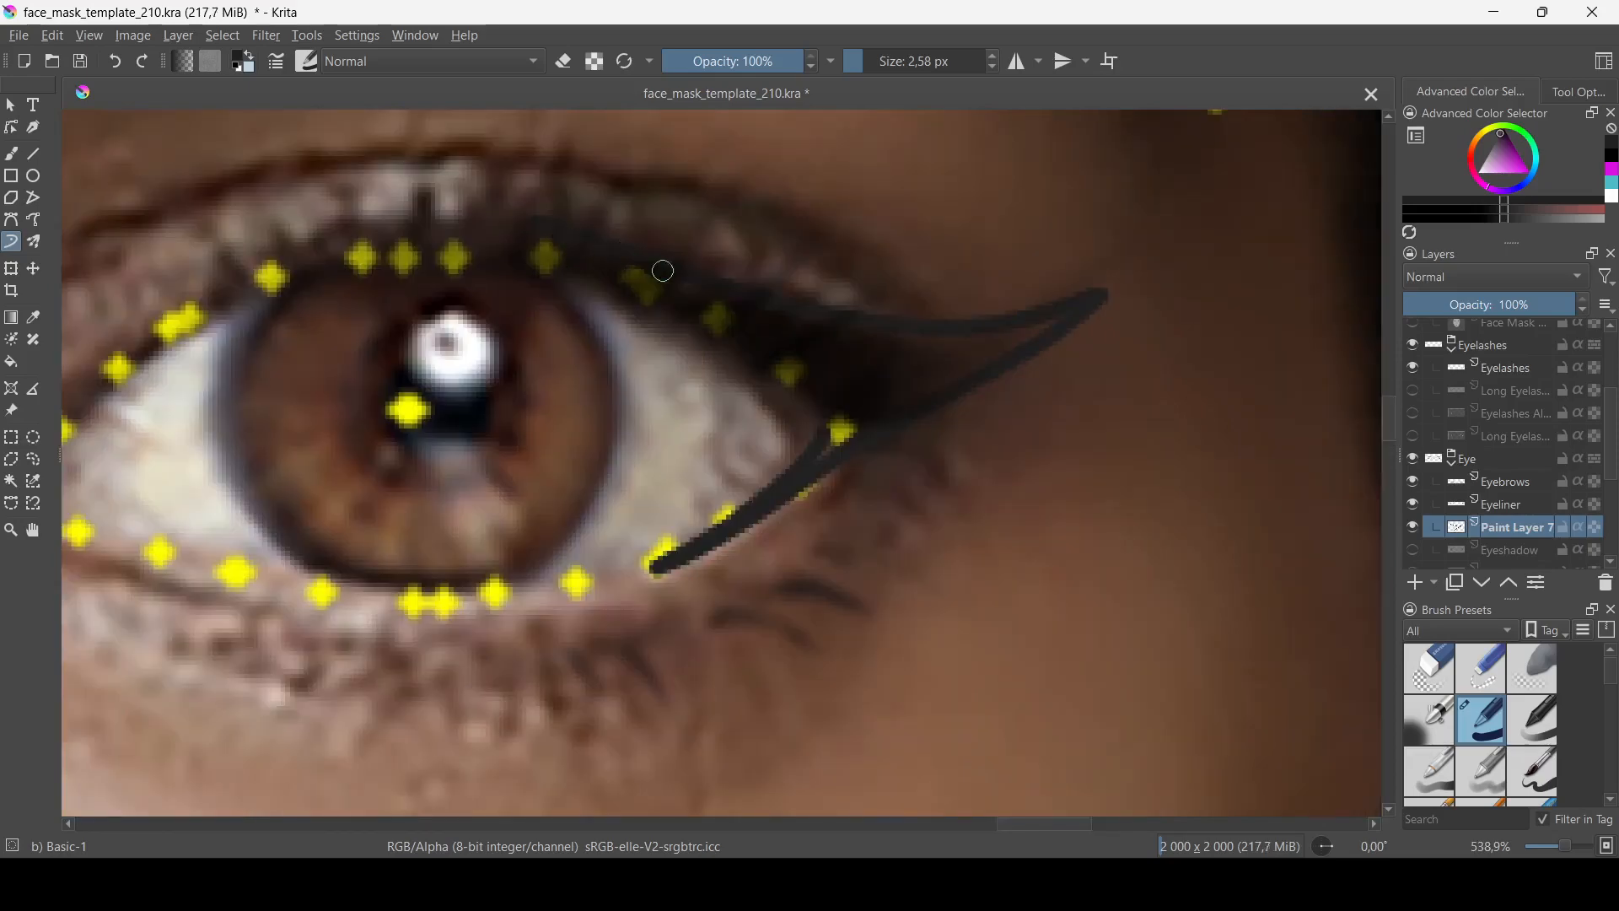
# Step: Fill the inside of the wing outline with the dark liner colour
pyautogui.press('f')
pyautogui.click(907, 390)
pyautogui.keyDown('ctrl'); pyautogui.moveTo(835, 345); pyautogui.dragTo(695, 275, button='middle'); pyautogui.keyUp('ctrl')
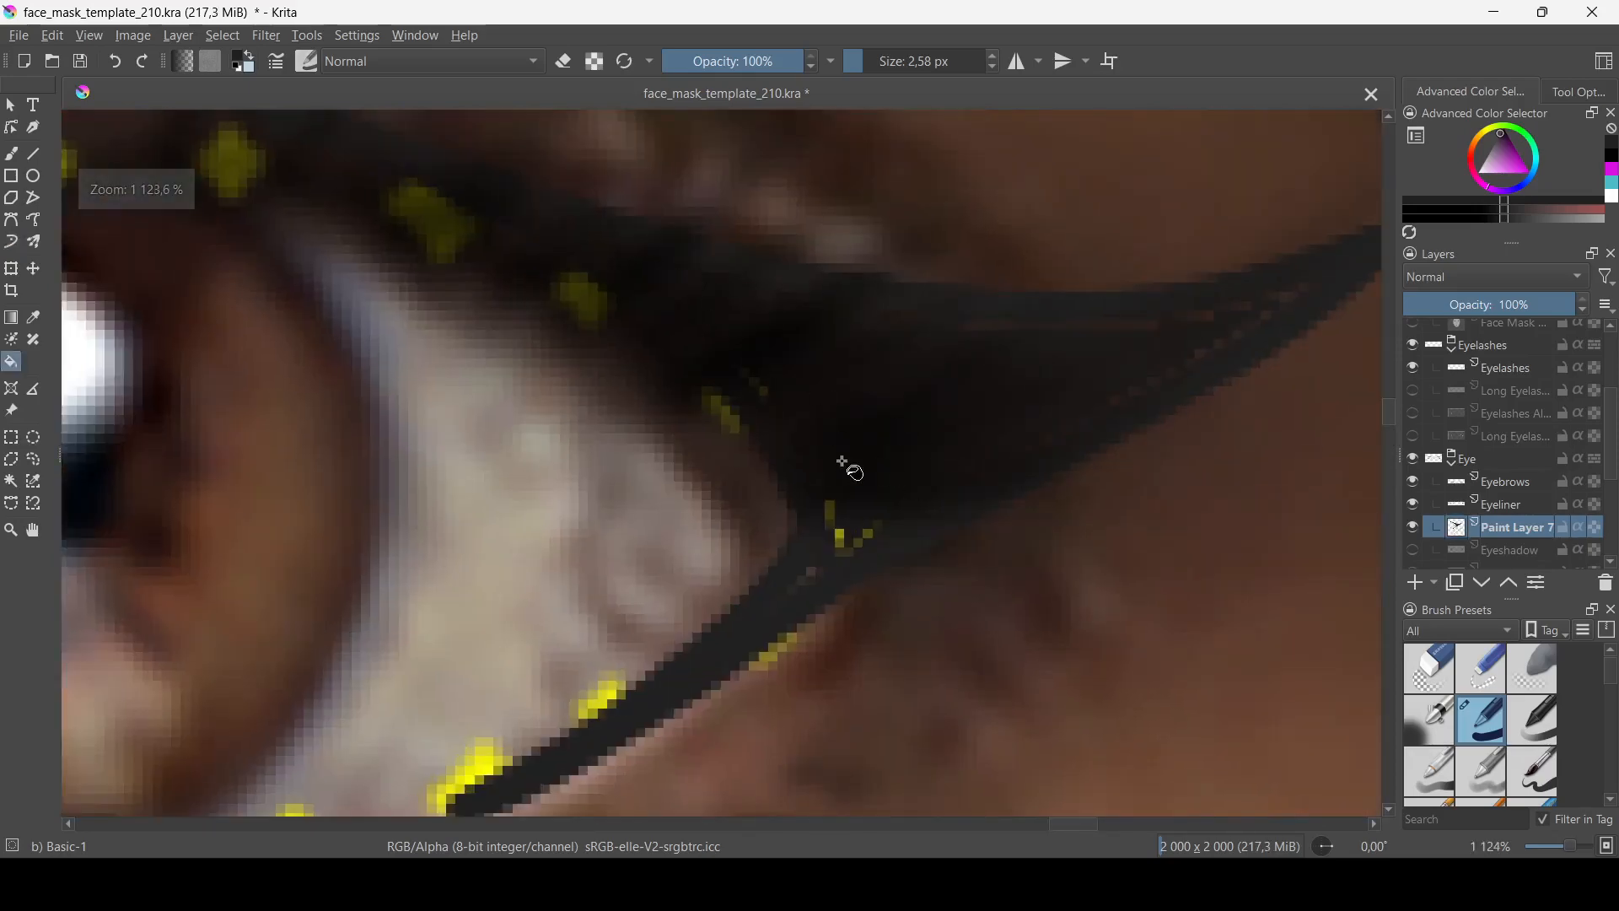
# Step: Brush over the unfilled gaps at the eye corner and along the outer upper lash line, and save the document
pyautogui.press('b')
pyautogui.hotkey('ctrl', 's')
pyautogui.moveTo(847, 517); pyautogui.dragTo(874, 533)
pyautogui.moveTo(773, 373); pyautogui.dragTo(751, 416, button='middle')
pyautogui.moveTo(928, 426)
pyautogui.keyDown('ctrl'); pyautogui.mouseDown(button='middle')
pyautogui.moveTo(915, 489)
pyautogui.moveTo(889, 497)
pyautogui.moveTo(801, 413)
pyautogui.mouseUp(button='middle'); pyautogui.keyUp('ctrl')
pyautogui.moveTo(705, 386); pyautogui.dragTo(995, 531)
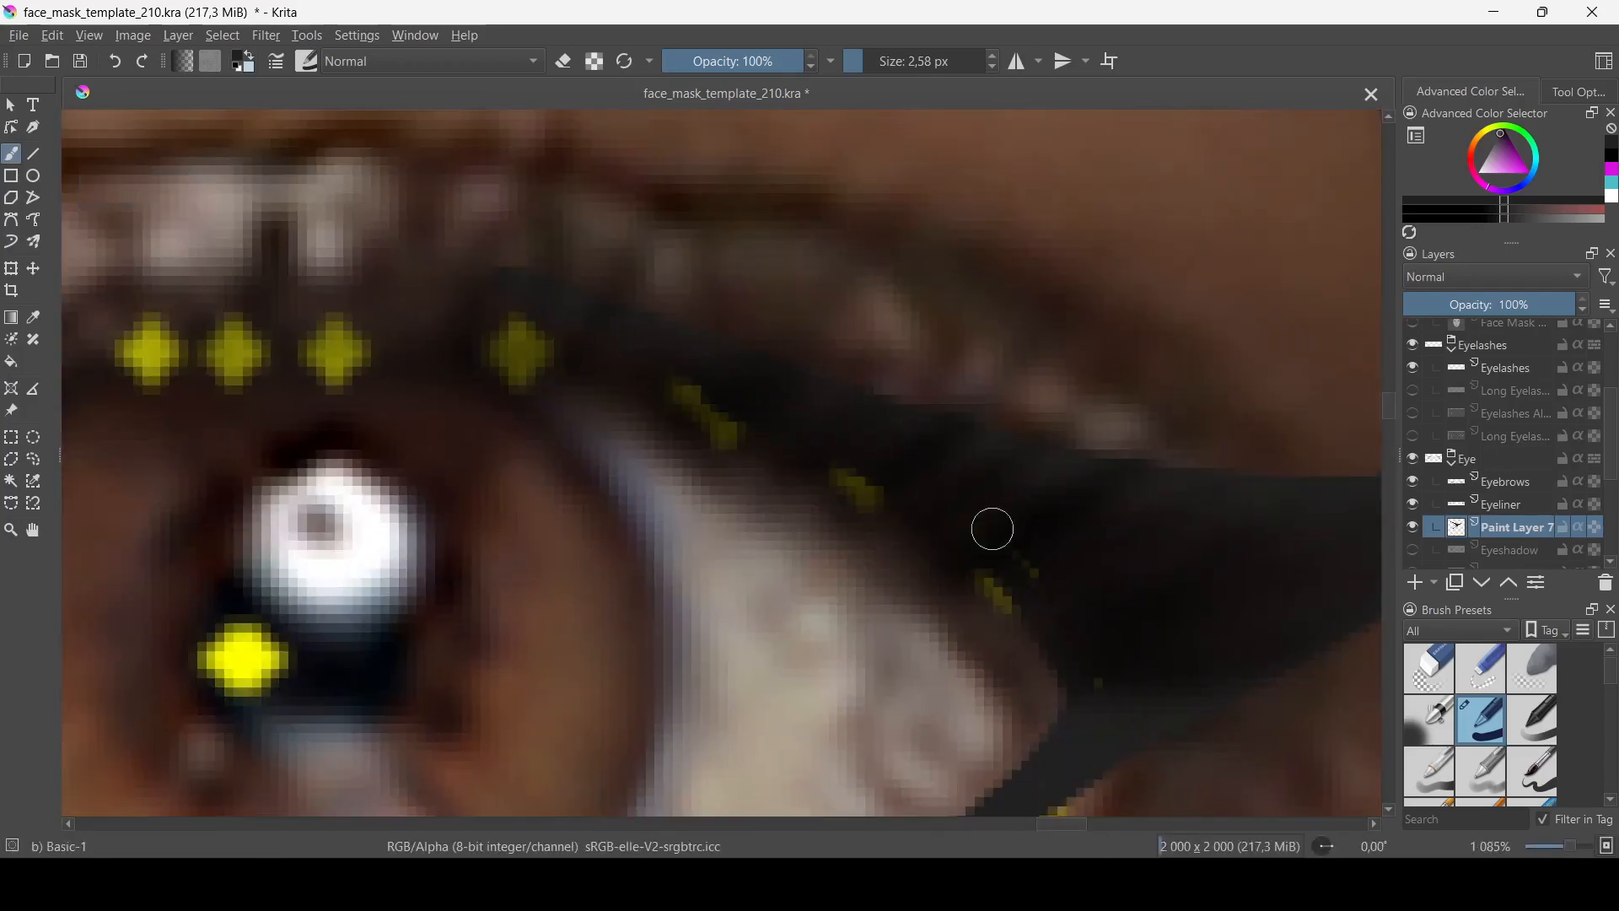
# Step: Thicken and smooth the wing's lower edge from the outer lower lid towards the wing tip
pyautogui.moveTo(966, 517)
pyautogui.keyDown('ctrl'); pyautogui.mouseDown(button='middle')
pyautogui.moveTo(959, 575)
pyautogui.moveTo(1000, 497)
pyautogui.mouseUp(button='middle'); pyautogui.keyUp('ctrl')
pyautogui.click(11, 242)
pyautogui.moveTo(560, 615); pyautogui.dragTo(861, 424)
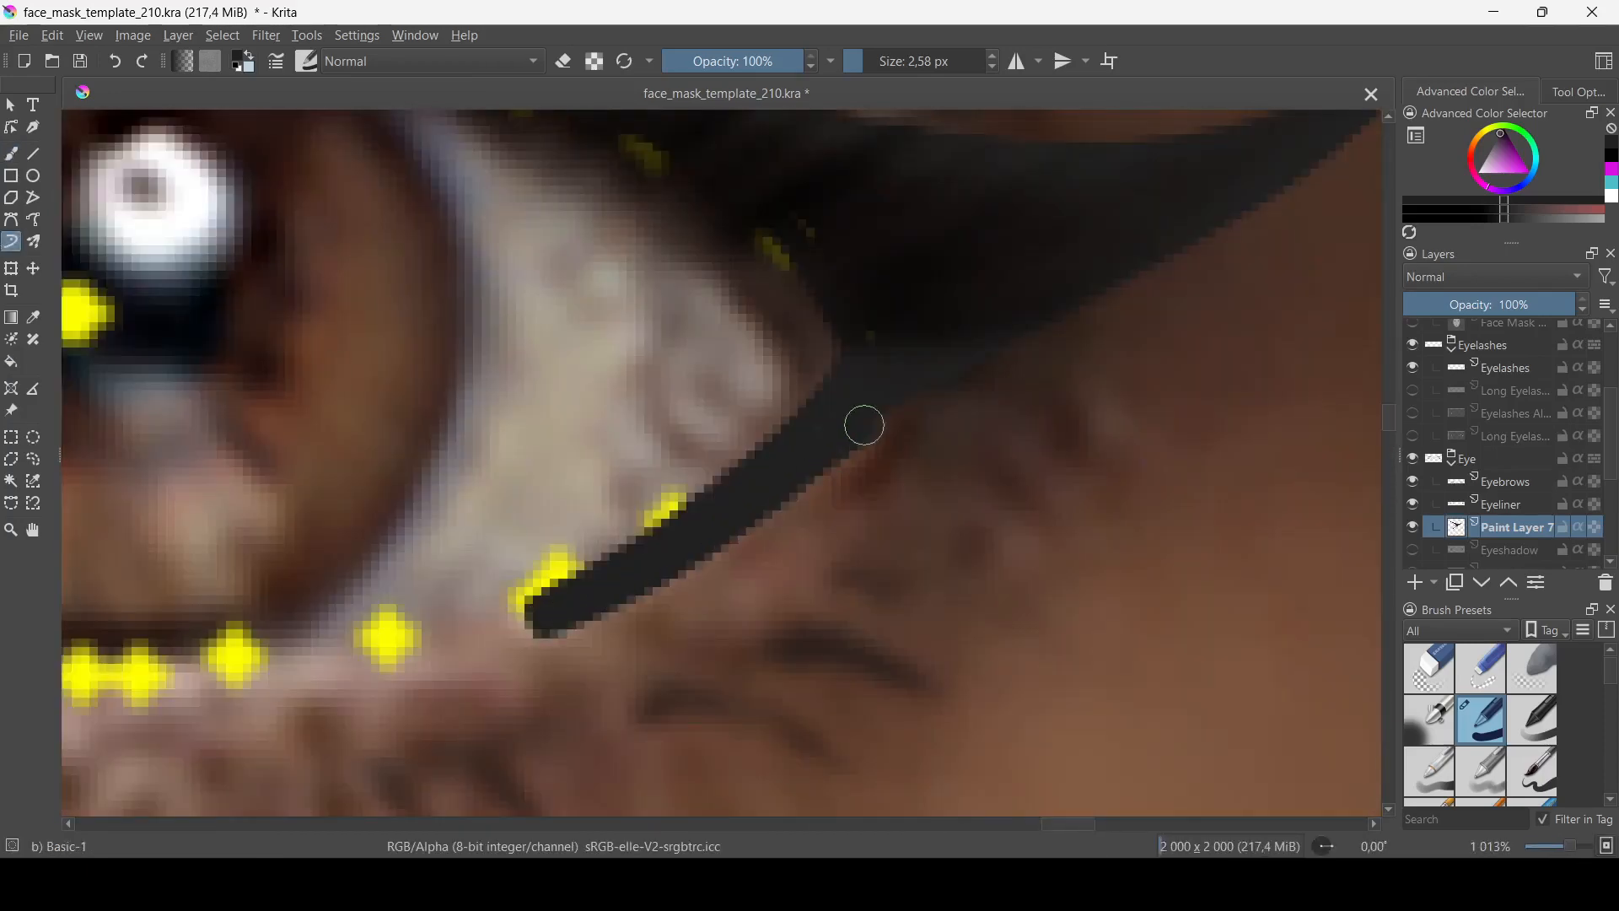
pyautogui.keyDown('ctrl'); pyautogui.moveTo(1139, 269); pyautogui.dragTo(1110, 506, button='middle'); pyautogui.keyUp('ctrl')
pyautogui.keyDown('ctrl'); pyautogui.moveTo(961, 443); pyautogui.dragTo(962, 363, button='middle'); pyautogui.keyUp('ctrl')
pyautogui.moveTo(526, 617); pyautogui.dragTo(769, 485)
pyautogui.keyDown('ctrl'); pyautogui.moveTo(705, 503); pyautogui.dragTo(768, 430, button='middle'); pyautogui.keyUp('ctrl')
pyautogui.moveTo(615, 586); pyautogui.dragTo(793, 465)
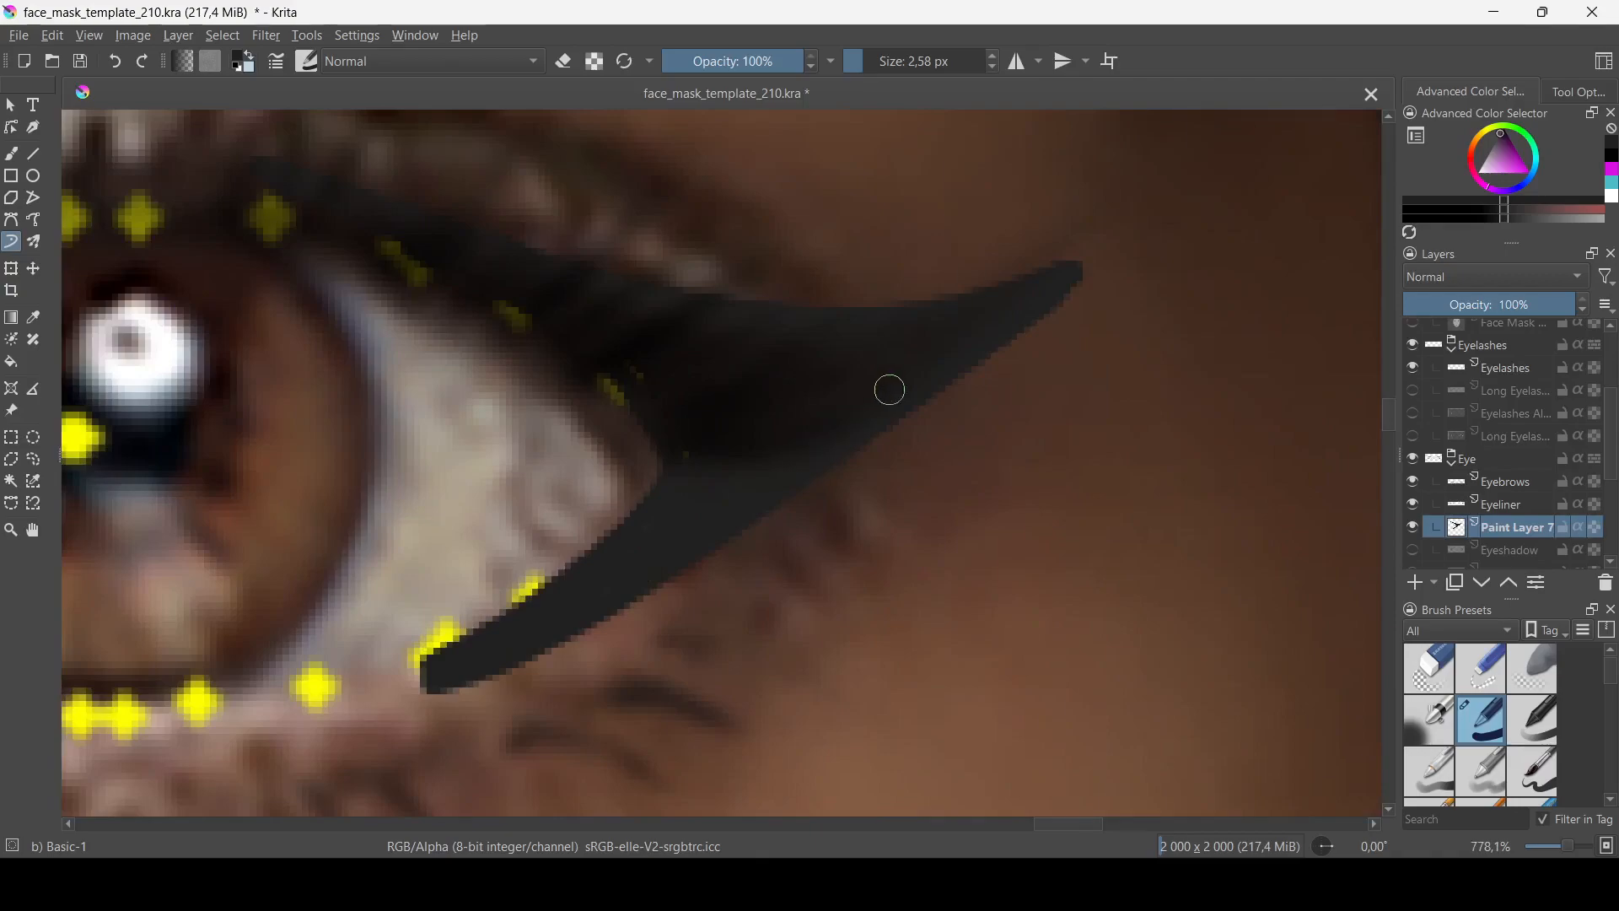
# Step: Draw the dark liner along the upper lid above the iris, joining it to the wing
pyautogui.moveTo(889, 387)
pyautogui.keyDown('ctrl'); pyautogui.mouseDown(button='middle')
pyautogui.moveTo(857, 544)
pyautogui.moveTo(827, 463)
pyautogui.moveTo(823, 355)
pyautogui.mouseUp(button='middle'); pyautogui.keyUp('ctrl')
pyautogui.moveTo(519, 543); pyautogui.dragTo(537, 535)
pyautogui.moveTo(538, 535)
pyautogui.keyDown('ctrl'); pyautogui.mouseDown(button='middle')
pyautogui.moveTo(589, 579)
pyautogui.moveTo(1041, 281)
pyautogui.moveTo(343, 686)
pyautogui.moveTo(698, 528)
pyautogui.moveTo(556, 456)
pyautogui.mouseUp(button='middle'); pyautogui.keyUp('ctrl')
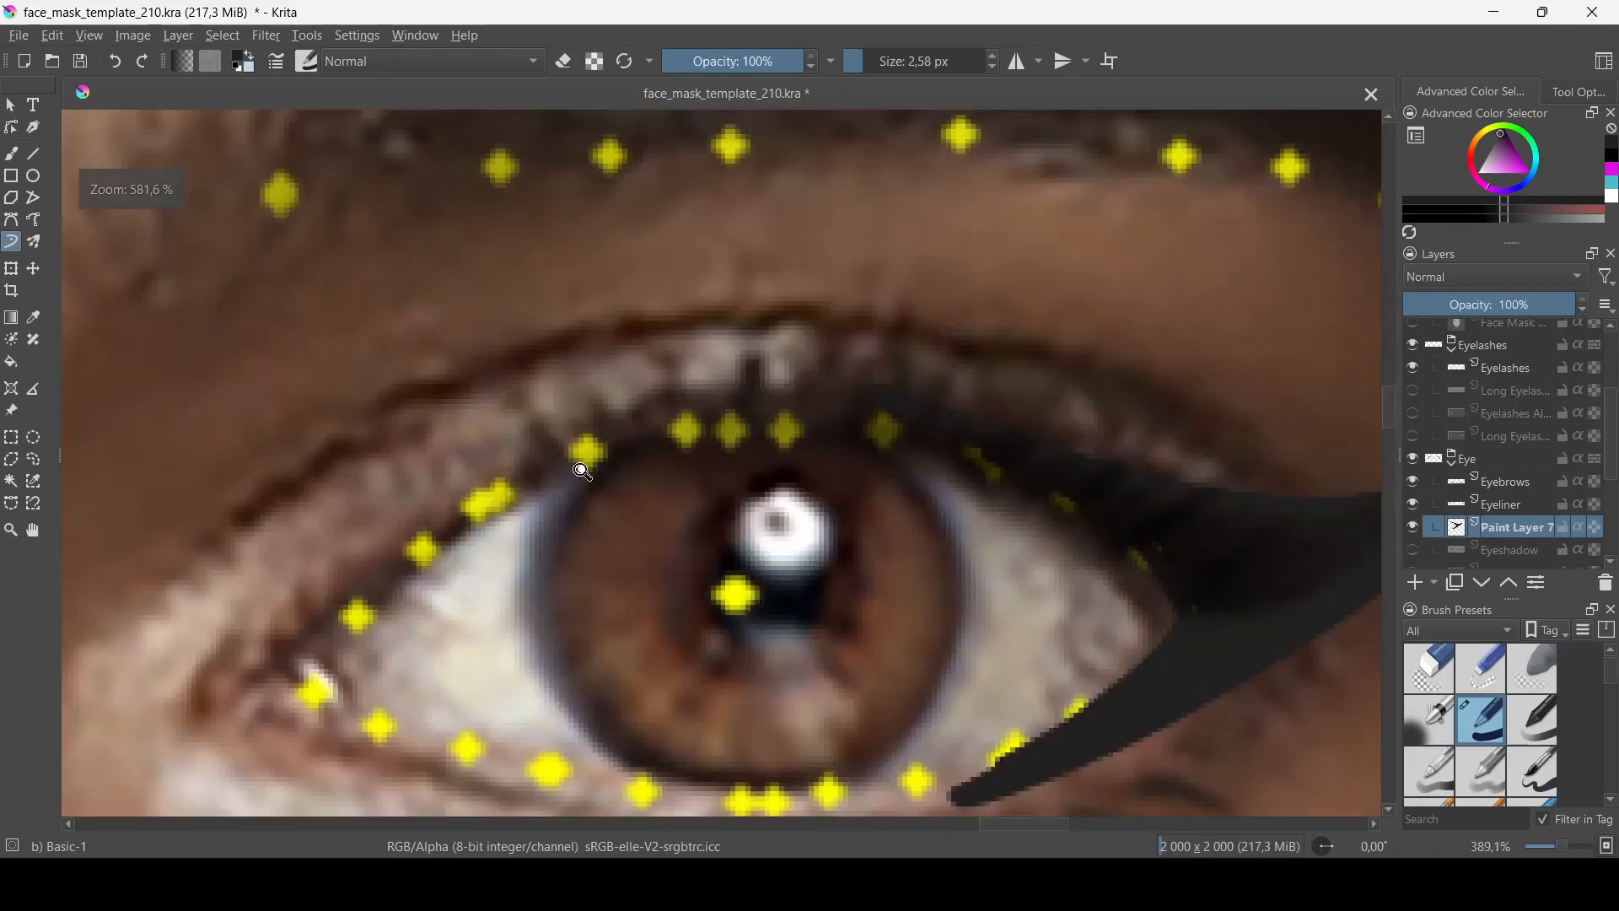
pyautogui.moveTo(573, 454); pyautogui.dragTo(687, 426)
pyautogui.keyDown('ctrl'); pyautogui.moveTo(688, 425); pyautogui.dragTo(683, 384, button='middle'); pyautogui.keyUp('ctrl')
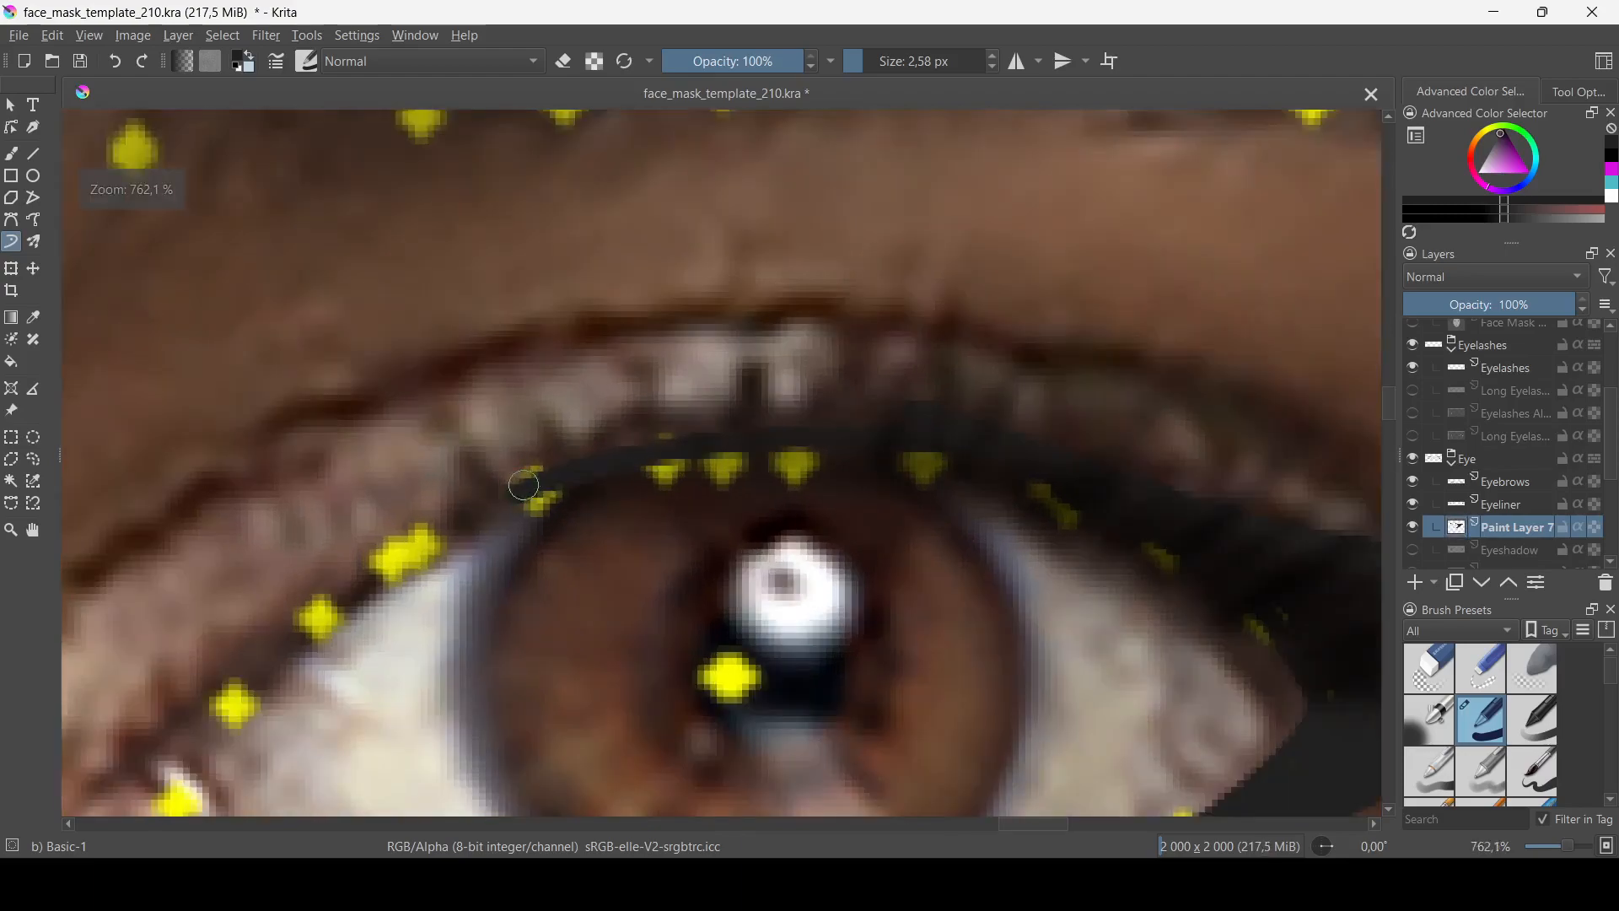
pyautogui.moveTo(535, 484); pyautogui.dragTo(939, 424)
pyautogui.moveTo(640, 433); pyautogui.dragTo(822, 396)
# Step: Duplicate the wing liner layer, mirror the copy horizontally and place it on the eye above the star
pyautogui.moveTo(1237, 572)
pyautogui.keyDown('ctrl'); pyautogui.mouseDown(button='middle')
pyautogui.moveTo(1290, 644)
pyautogui.moveTo(1226, 685)
pyautogui.mouseUp(button='middle'); pyautogui.keyUp('ctrl')
pyautogui.moveTo(1226, 685)
pyautogui.mouseDown(button='middle')
pyautogui.moveTo(936, 529)
pyautogui.moveTo(932, 590)
pyautogui.moveTo(726, 571)
pyautogui.mouseUp(button='middle')
pyautogui.rightClick(1525, 533)
pyautogui.click(1405, 181)
pyautogui.hotkey('ctrl', 't')
pyautogui.rightClick(753, 483)
pyautogui.click(810, 694)
pyautogui.scroll(3, 760, 545)
pyautogui.moveTo(877, 443); pyautogui.dragTo(405, 438)
# Step: Merge the mirrored liner copy and the original liner into one layer
pyautogui.click(1503, 504)
pyautogui.scroll(-3, 1003, 505)
pyautogui.click(1502, 527)
pyautogui.hotkey('ctrl', 'e')
# Step: Rename the merged liner layer wing and save the document
pyautogui.doubleClick(1502, 527)
pyautogui.write('wing')
pyautogui.press('Return')
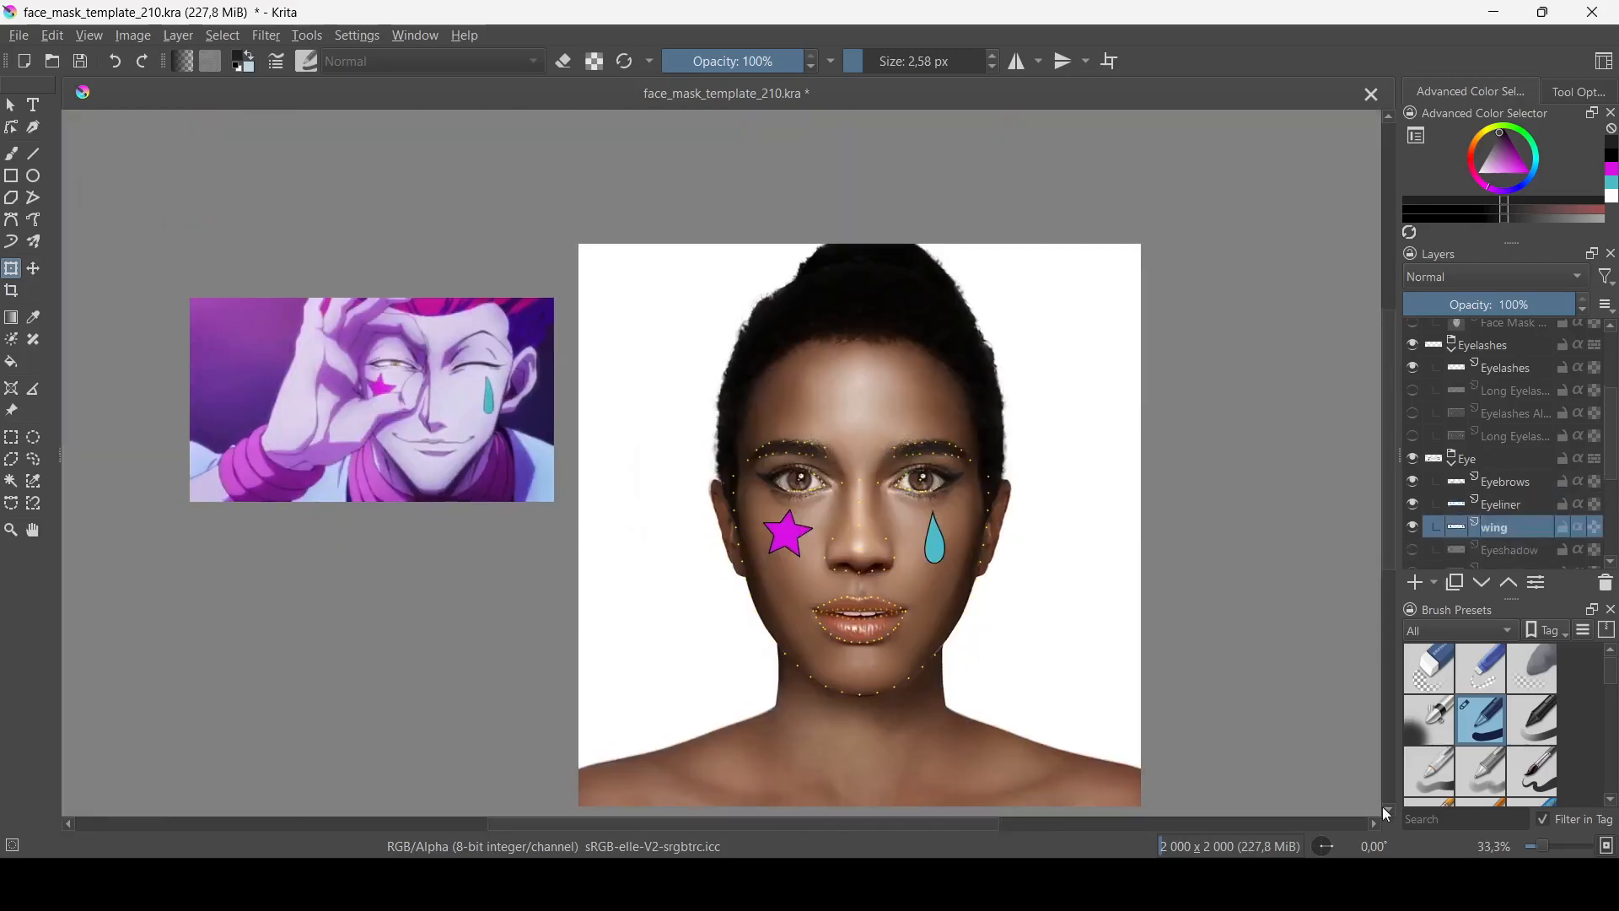
pyautogui.scroll(-3, 1453, 503)
pyautogui.hotkey('ctrl', 's')
# Step: Paint a dark 5.15 px curve beneath the lower lid of the eye above the teardrop, on the layer above wing
pyautogui.scroll(1, 860, 496)
pyautogui.moveTo(861, 506); pyautogui.dragTo(903, 506, button='middle')
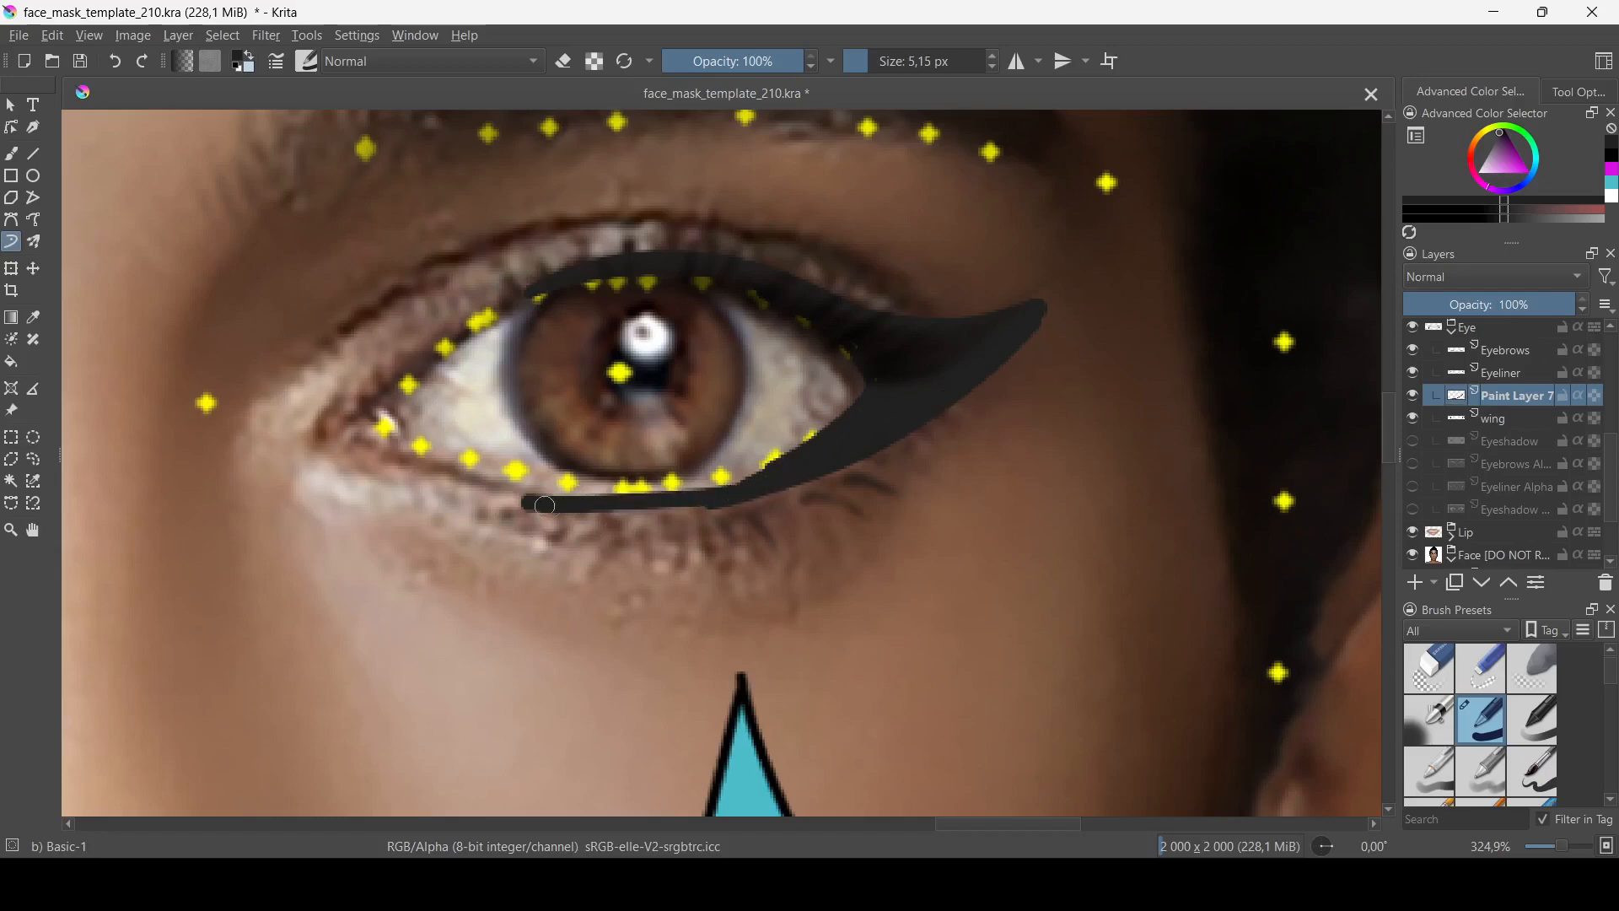
pyautogui.hotkey('ctrl', 'z')
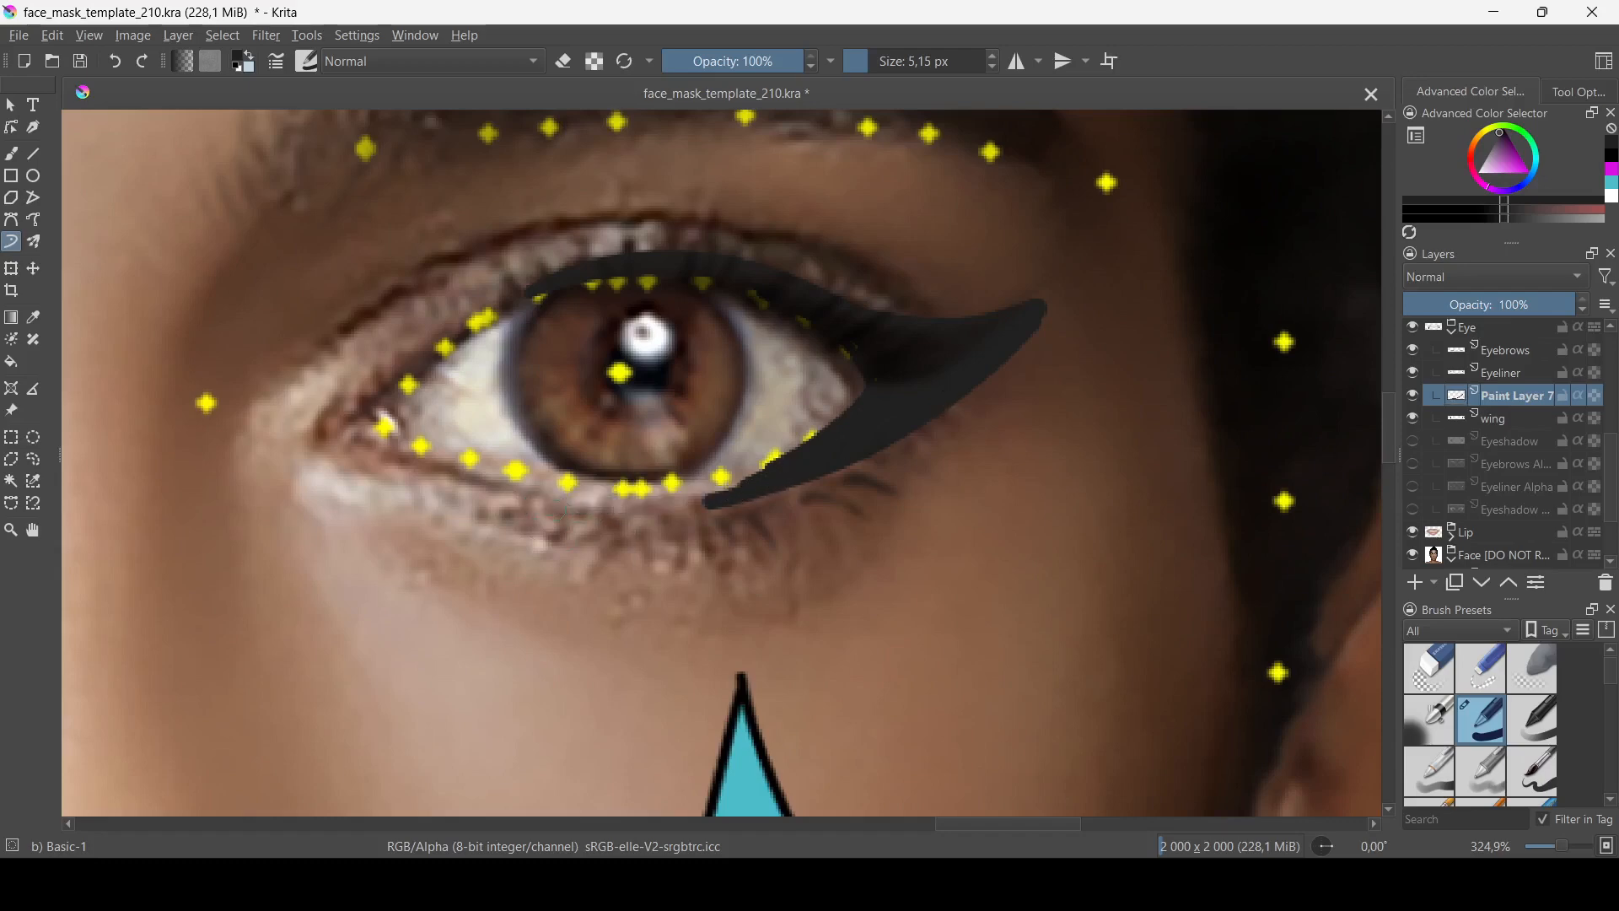
pyautogui.moveTo(548, 511); pyautogui.dragTo(673, 506)
pyautogui.moveTo(563, 515); pyautogui.dragTo(856, 463)
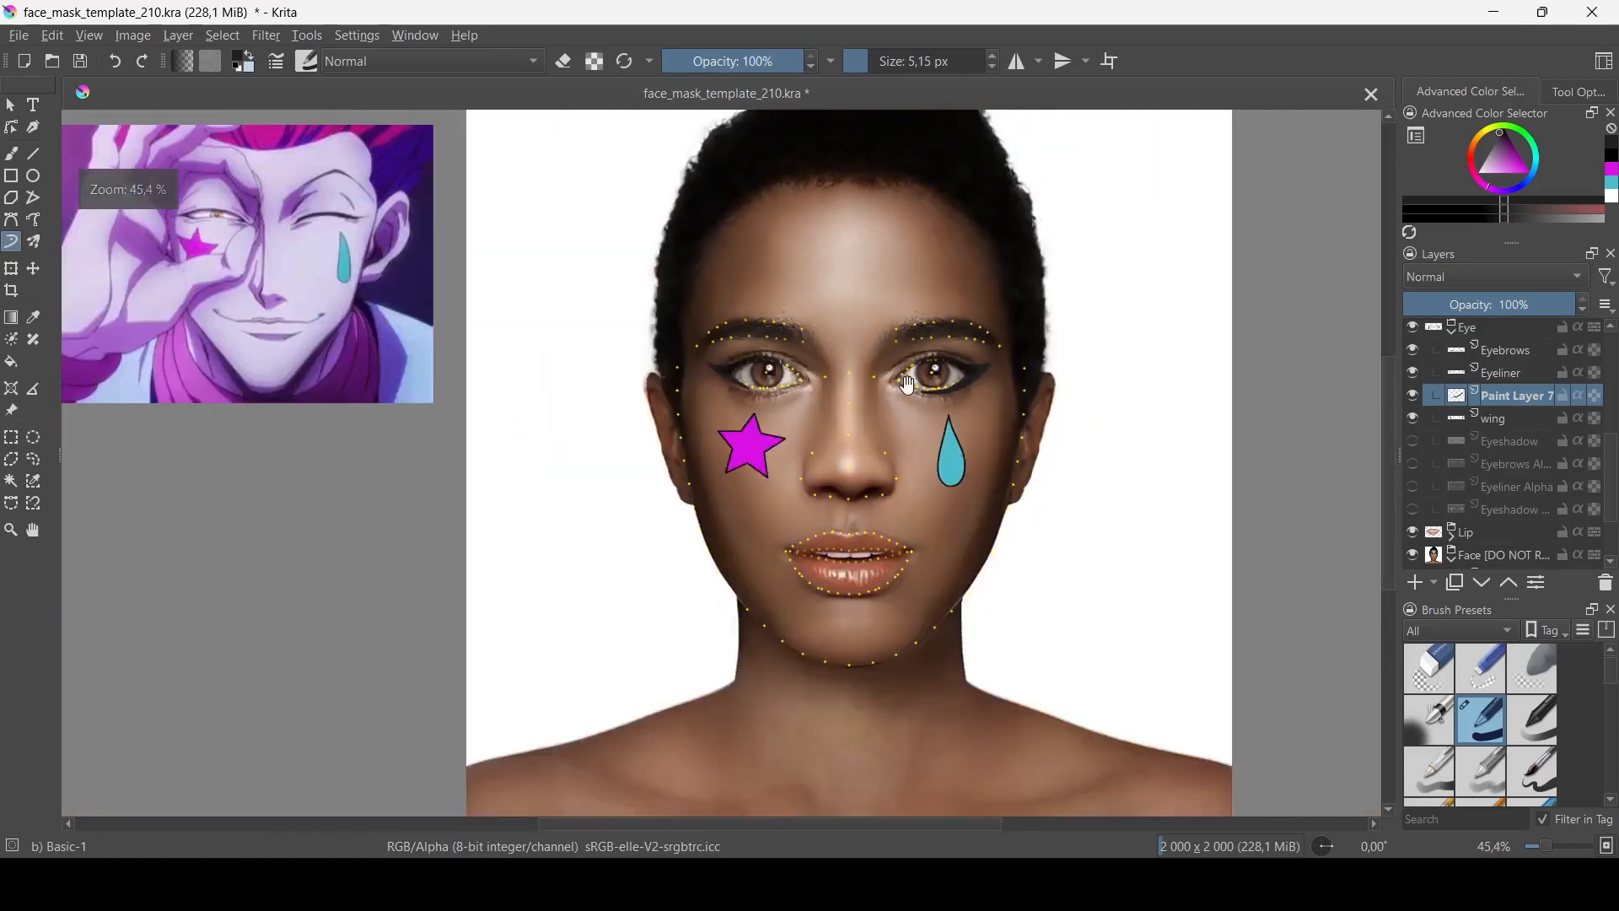
# Step: Add a filter mask to the lower-lid stroke layer and choose Gaussian Blur as its filter
pyautogui.rightClick(1536, 395)
pyautogui.moveTo(1366, 369)
pyautogui.click(1216, 391)
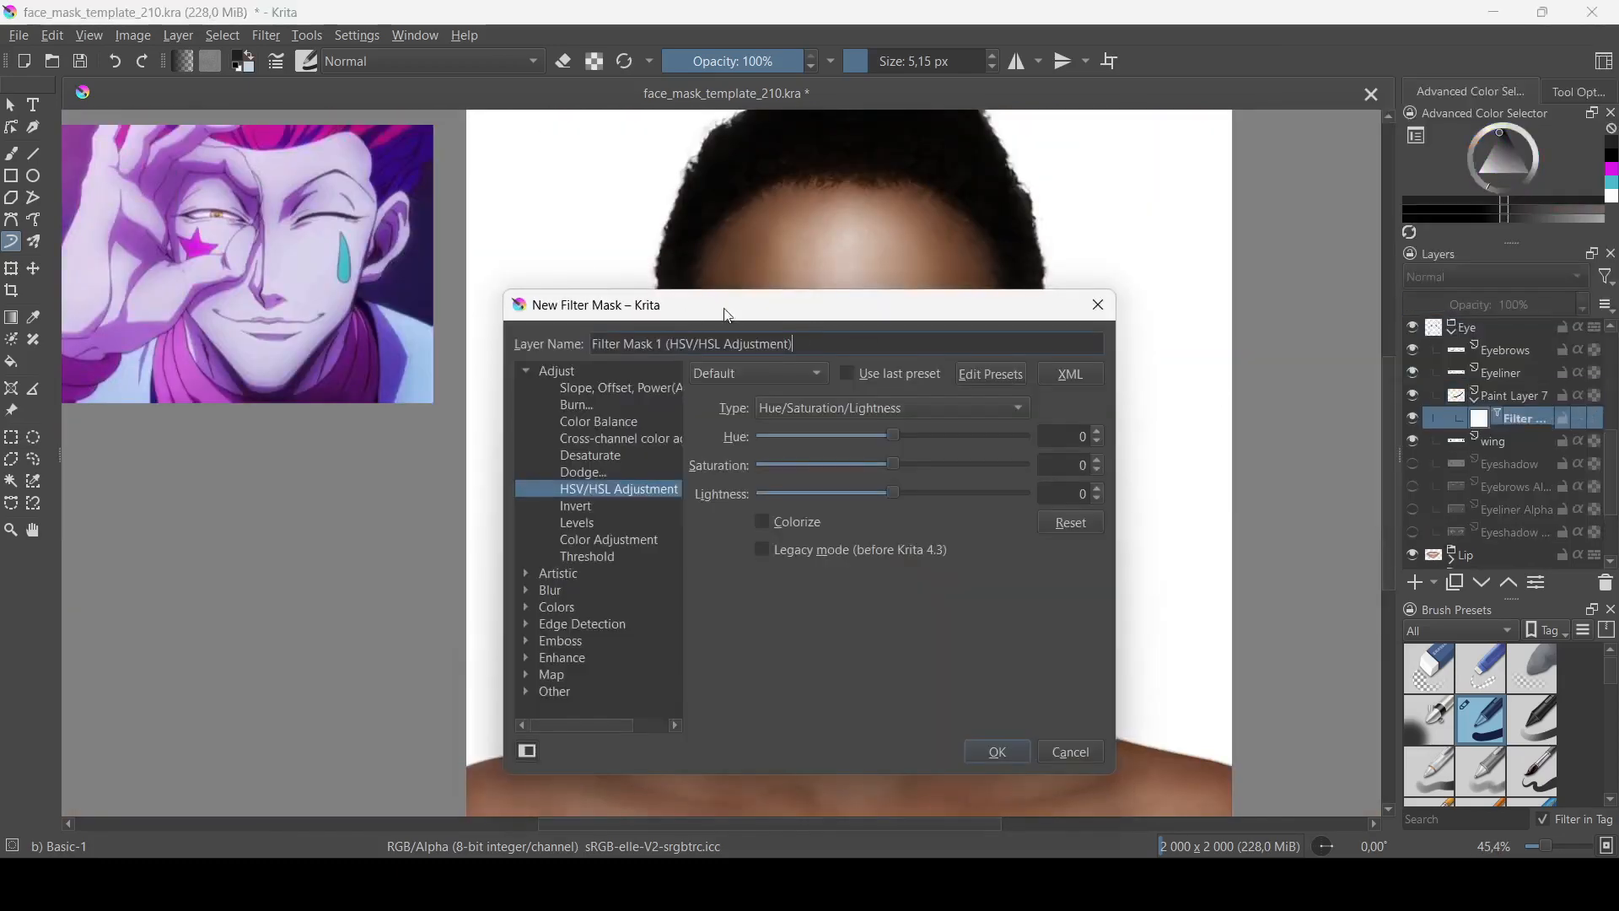
pyautogui.moveTo(759, 314); pyautogui.dragTo(400, 270)
pyautogui.click(139, 557)
pyautogui.click(210, 589)
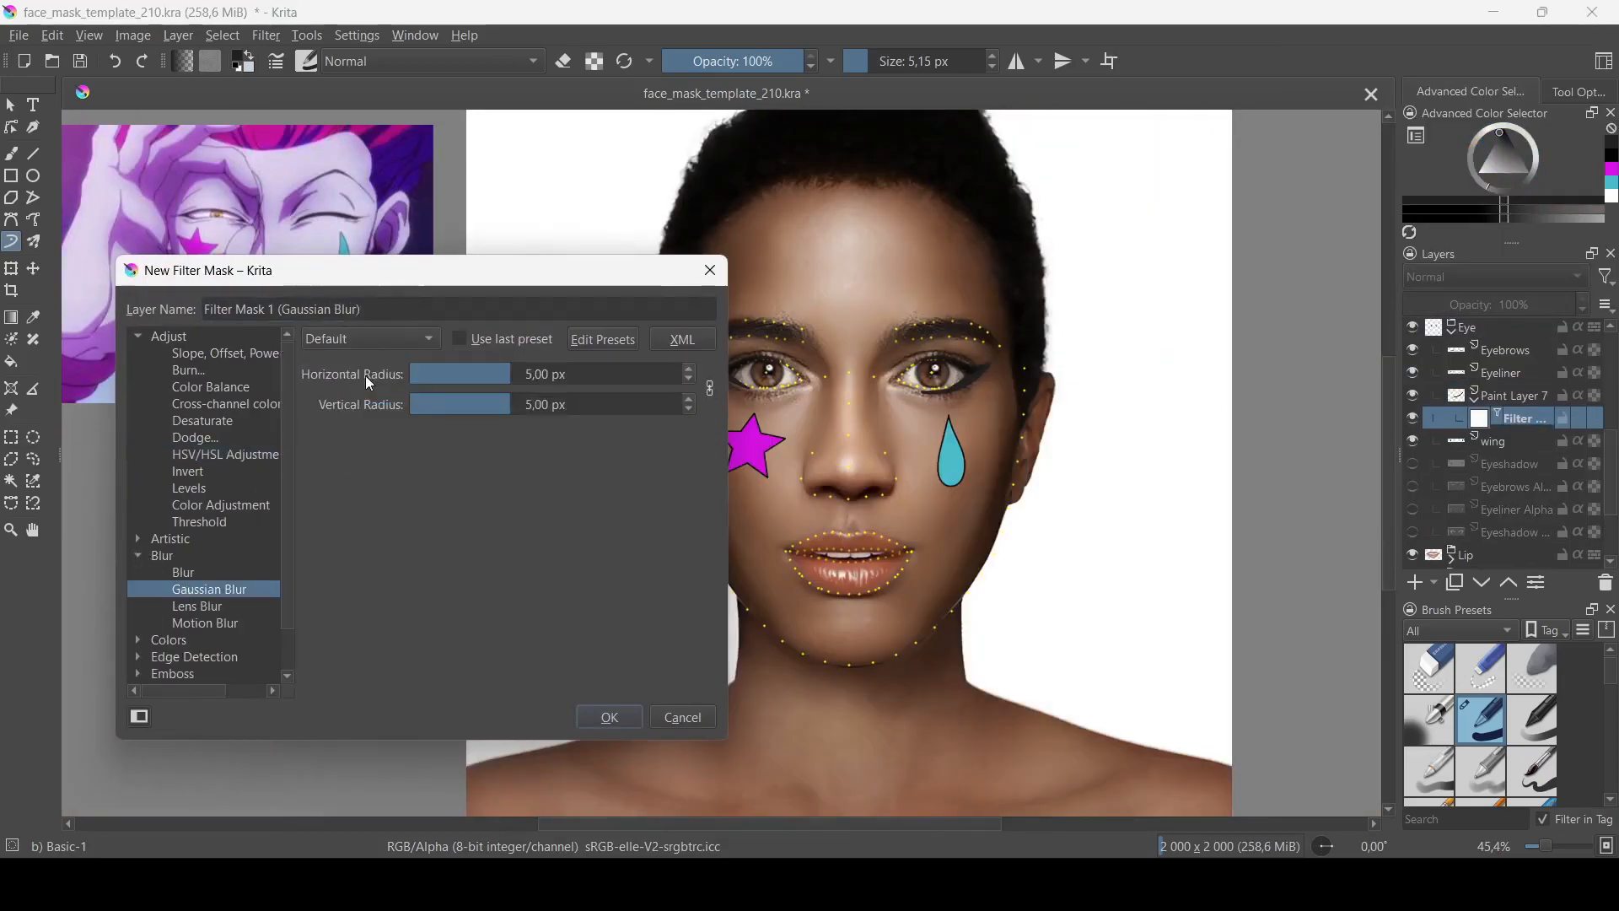
# Step: Set the blur's horizontal and vertical radius to 33.22 px and apply the filter mask
pyautogui.moveTo(619, 399); pyautogui.dragTo(976, 408)
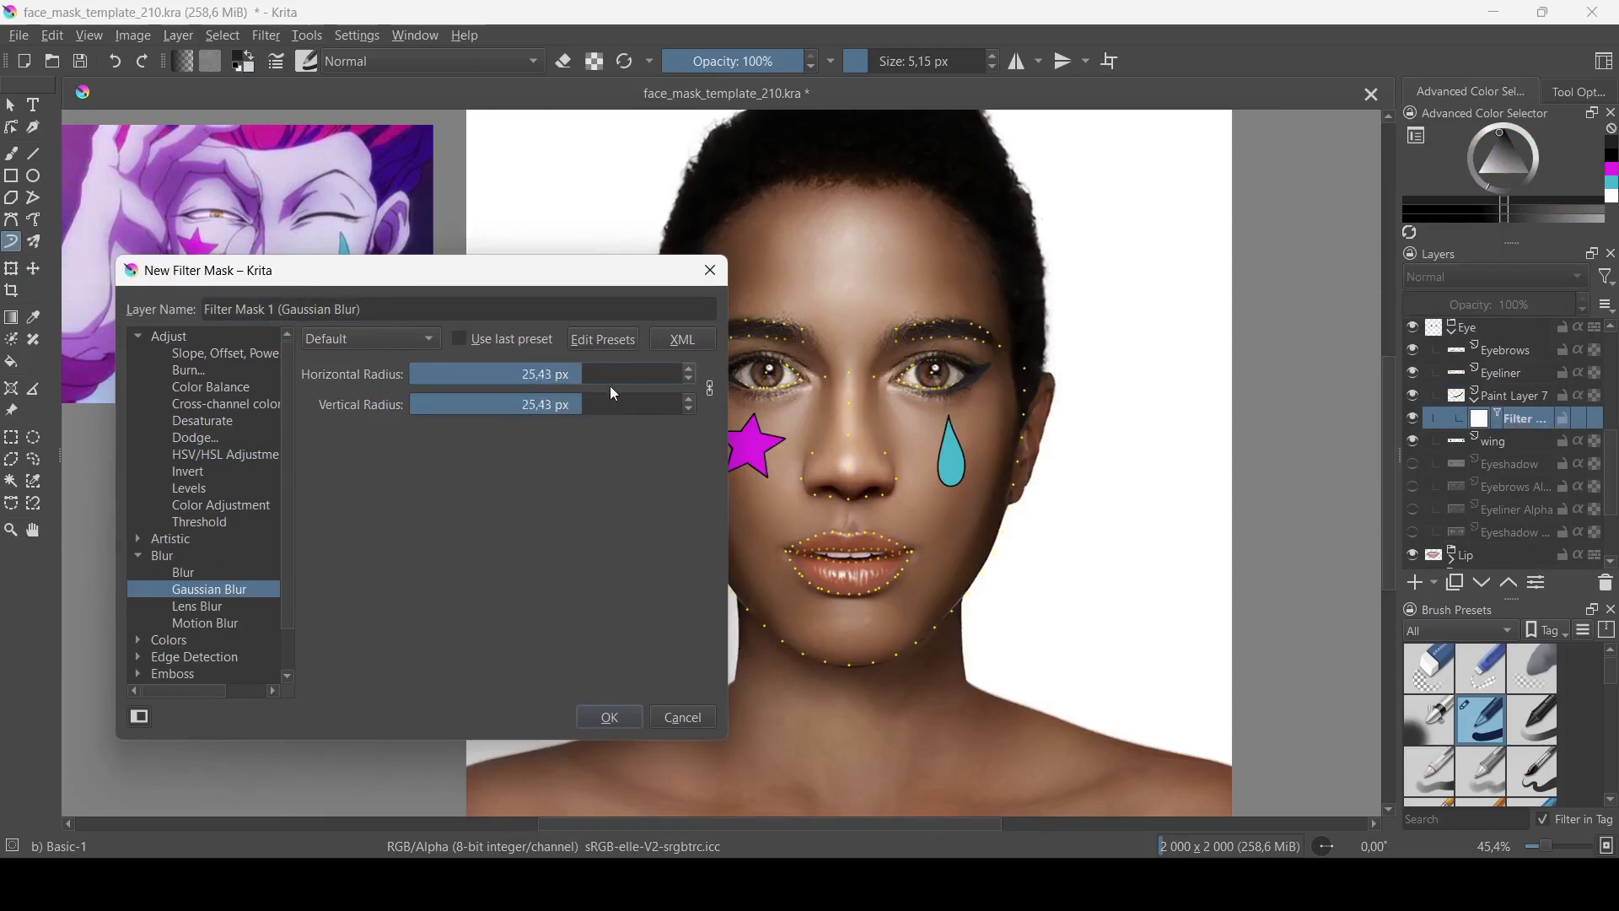
pyautogui.moveTo(626, 379)
pyautogui.mouseDown()
pyautogui.moveTo(641, 377)
pyautogui.moveTo(595, 375)
pyautogui.mouseUp()
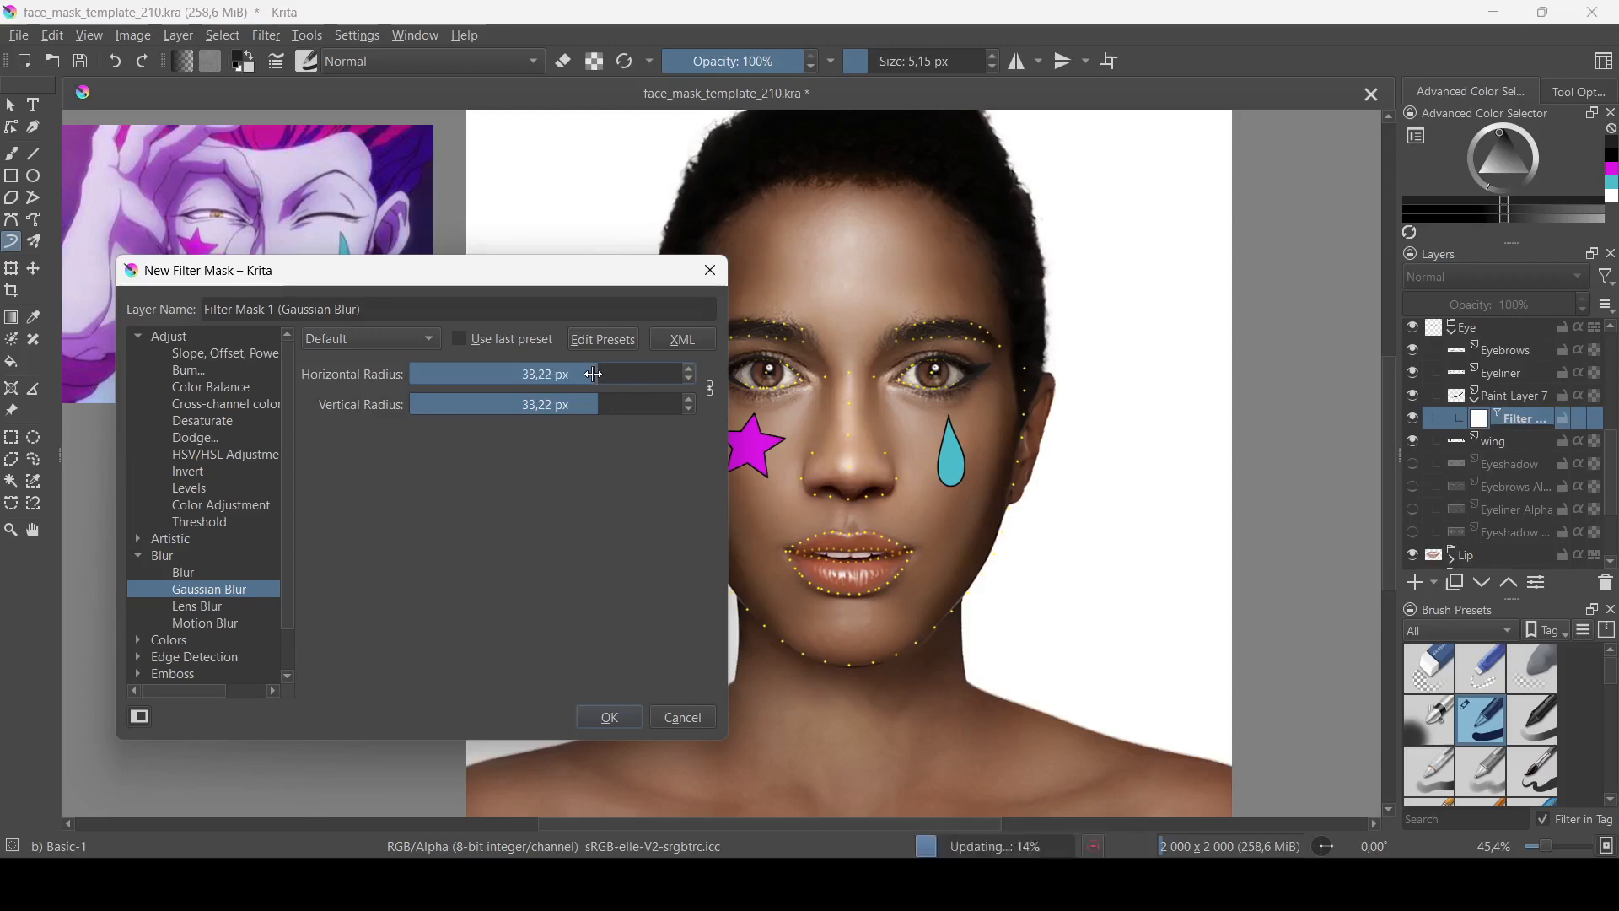
pyautogui.click(609, 717)
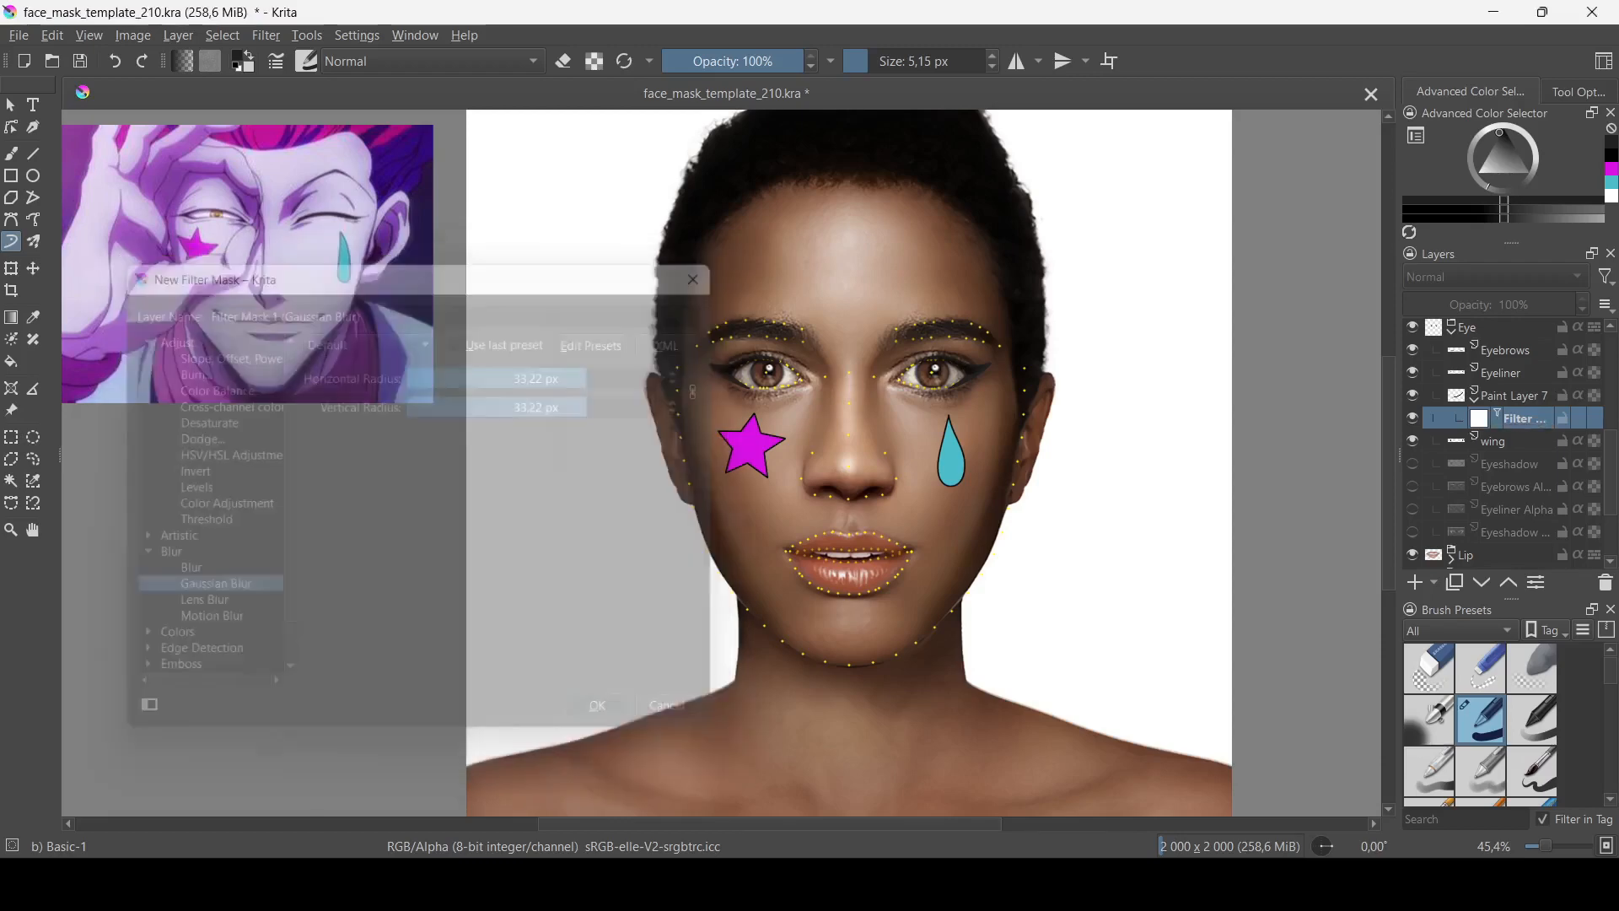
# Step: Duplicate the blurred lower-lid layer and mirror the copy onto the eye above the star
pyautogui.scroll(5, 932, 447)
pyautogui.scroll(-3, 854, 536)
pyautogui.click(1477, 400)
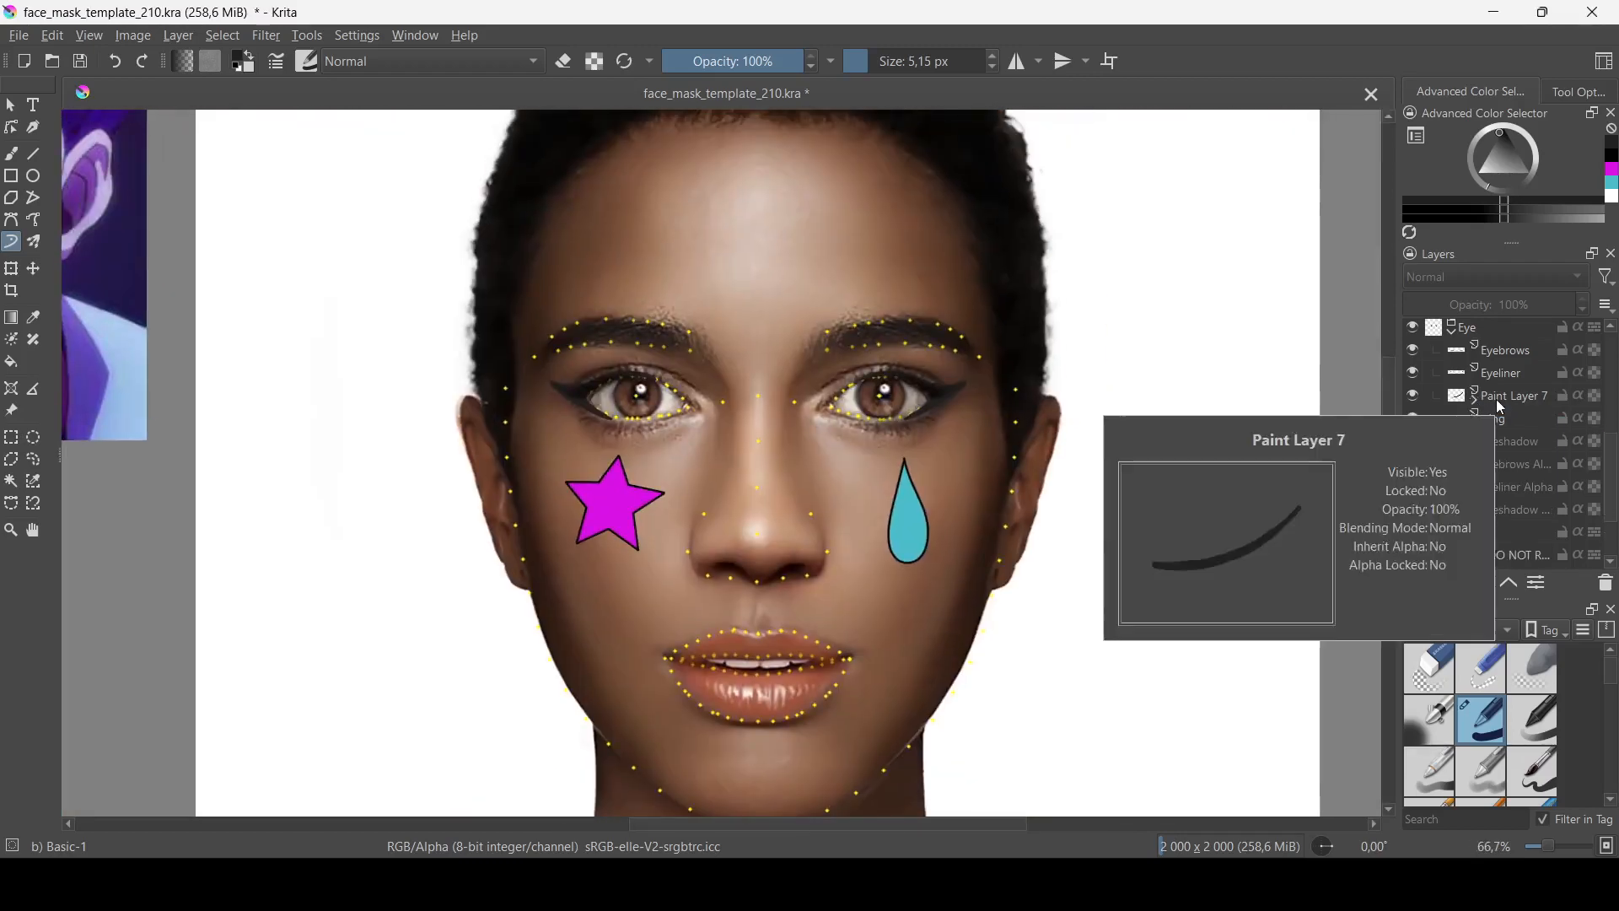
pyautogui.rightClick(1496, 398)
pyautogui.click(1156, 301)
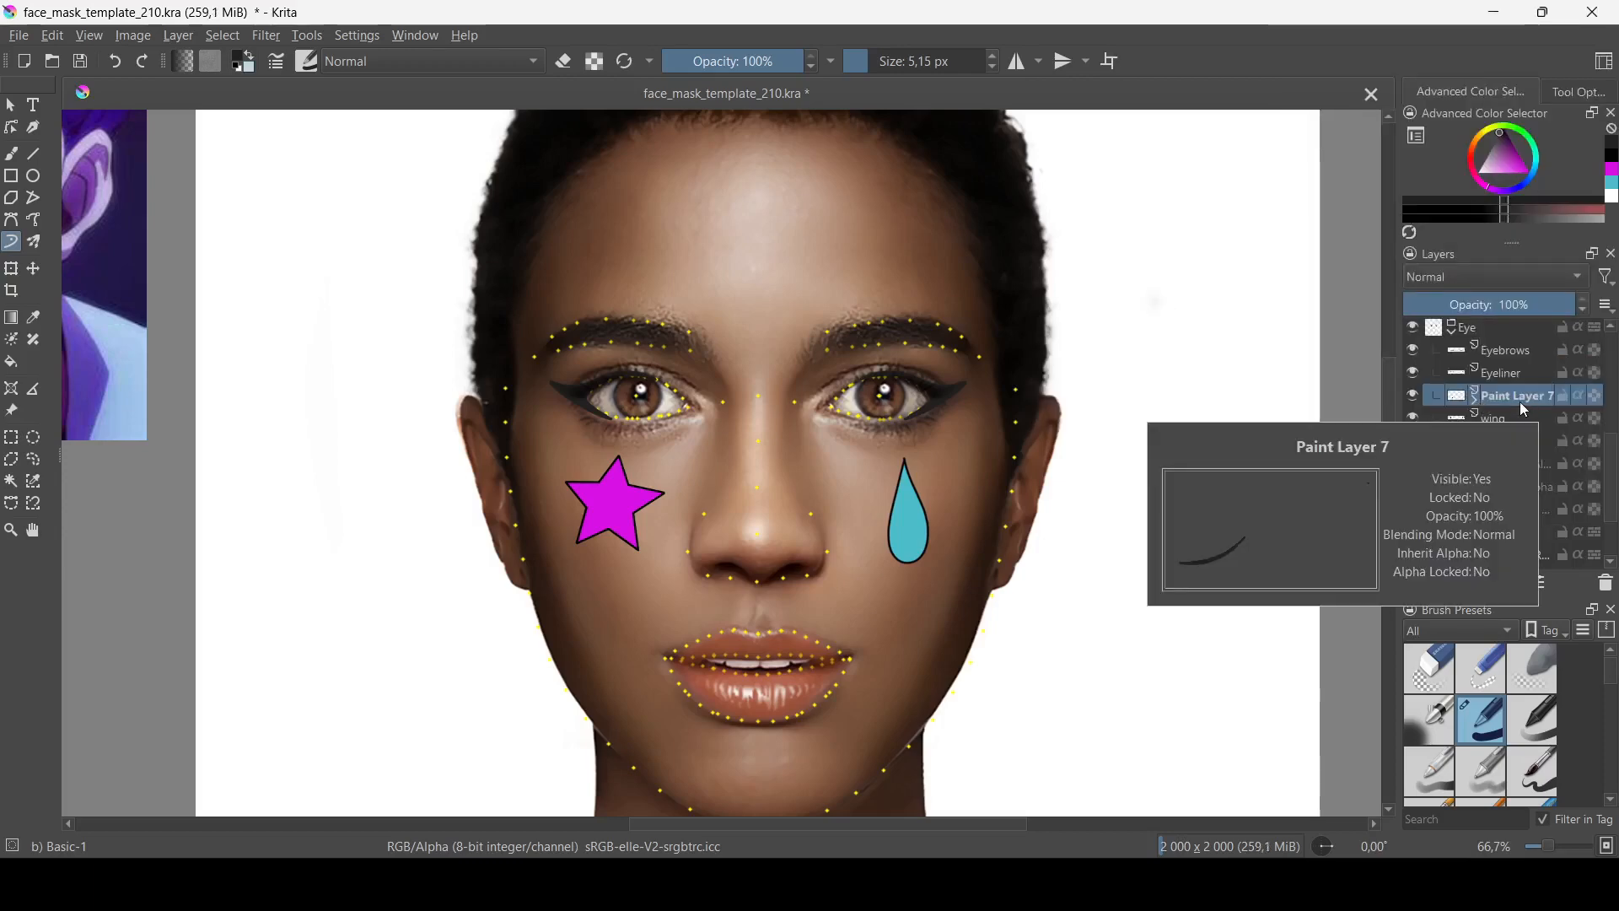
pyautogui.hotkey('ctrl', 'j')
pyautogui.hotkey('ctrl', 't')
pyautogui.scroll(1, 946, 396)
pyautogui.moveTo(941, 393)
pyautogui.keyDown('shift'); pyautogui.mouseDown()
pyautogui.moveTo(626, 394)
pyautogui.moveTo(1068, 394)
pyautogui.mouseUp(); pyautogui.keyUp('shift')
# Step: Hide the Face Landmarks layer and check the liner and face paint on Person 1
pyautogui.scroll(-1, 1273, 367)
pyautogui.keyDown('ctrl'); pyautogui.scroll(-3, 856, 439); pyautogui.keyUp('ctrl')
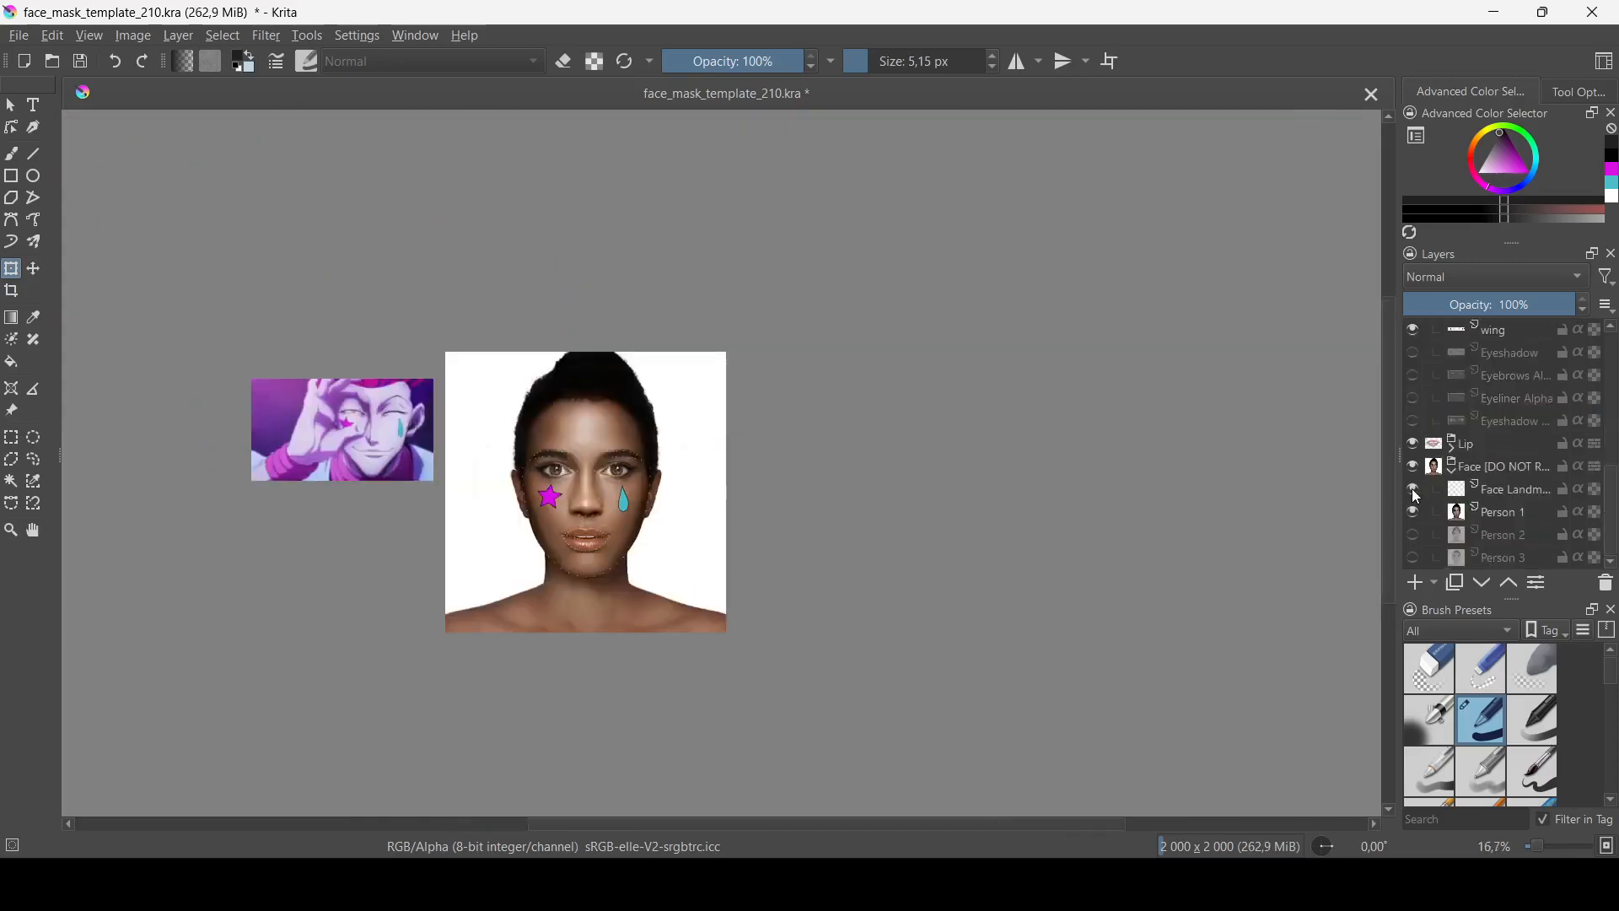
pyautogui.keyDown('ctrl'); pyautogui.scroll(3, 569, 511); pyautogui.keyUp('ctrl')
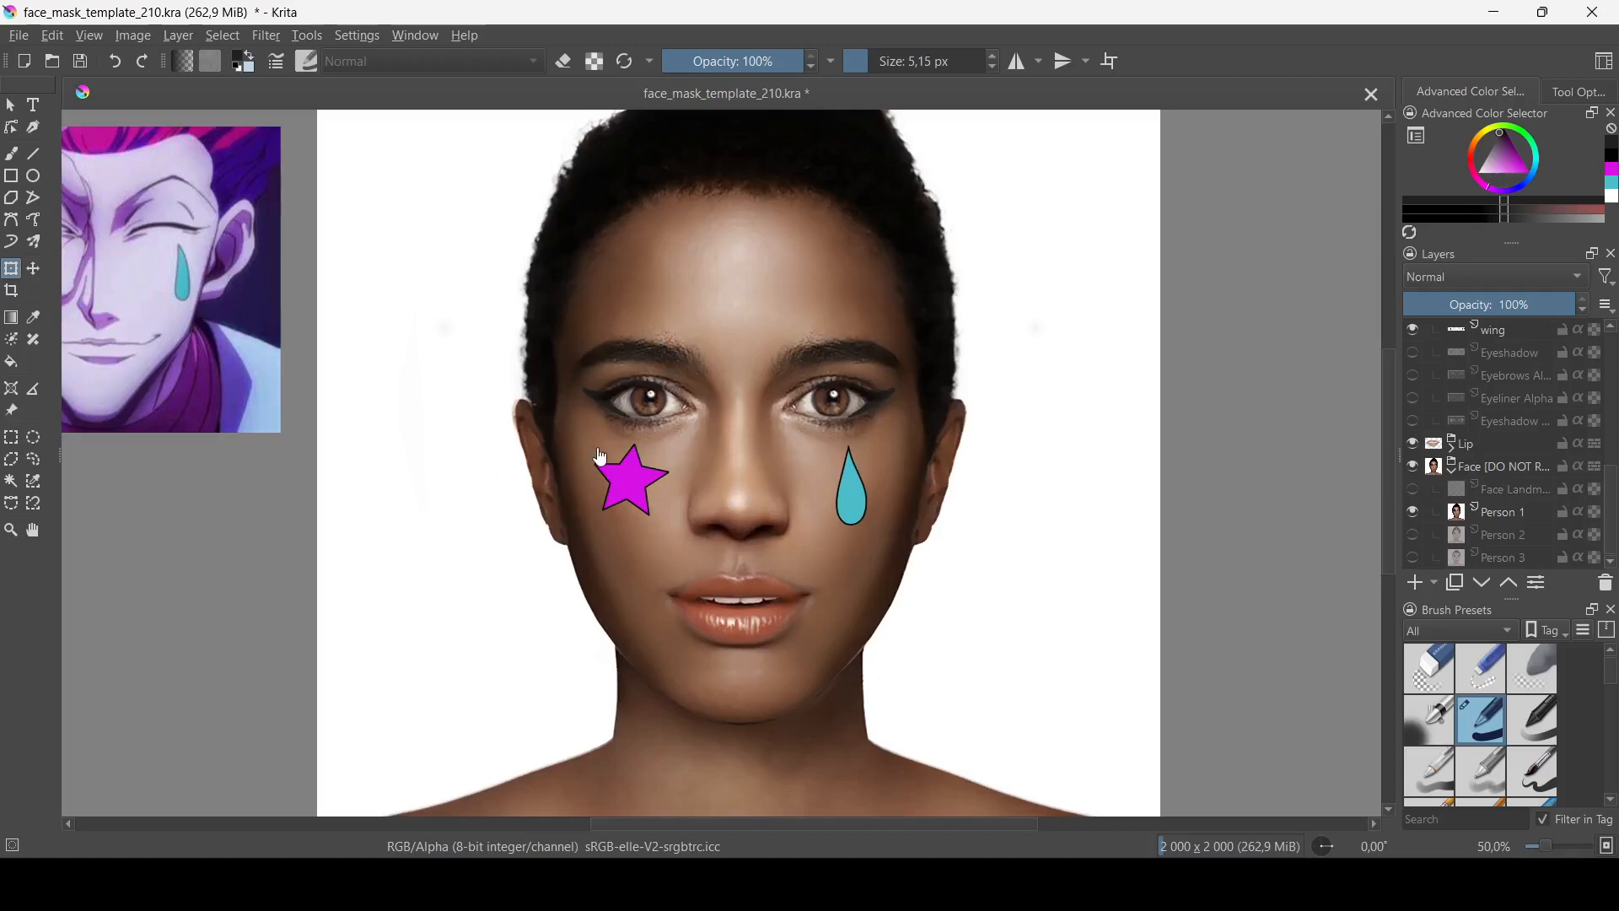
pyautogui.keyDown('ctrl'); pyautogui.scroll(2, 600, 457); pyautogui.keyUp('ctrl')
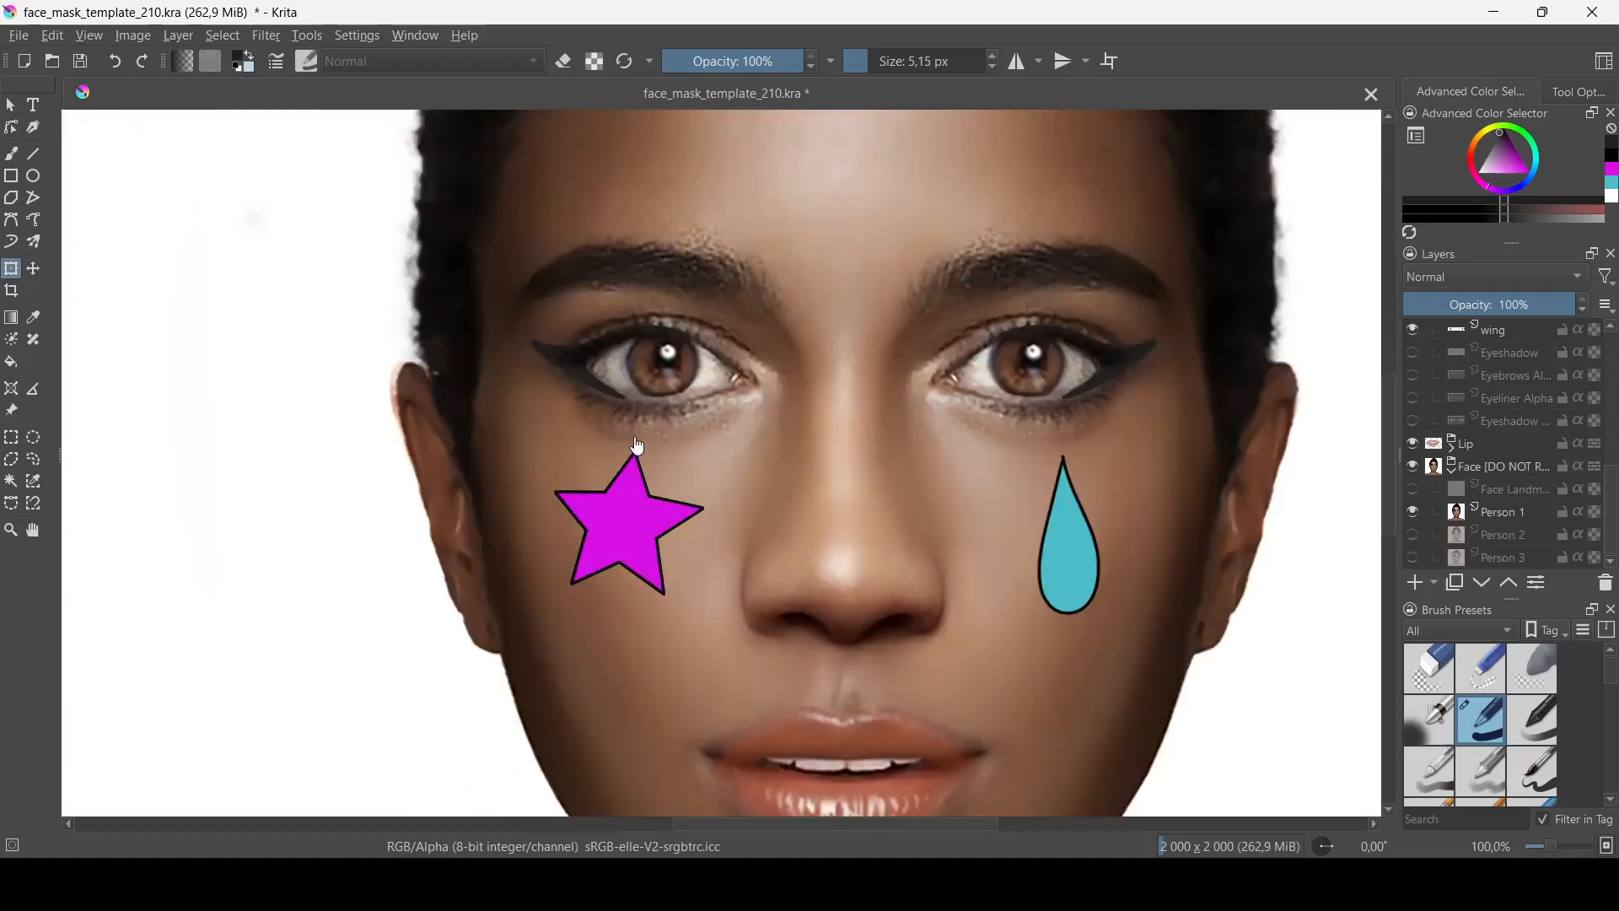
# Step: Switch the preview face from Person 1 to Person 2
pyautogui.keyDown('ctrl'); pyautogui.scroll(-2, 638, 446); pyautogui.keyUp('ctrl')
pyautogui.keyDown('ctrl'); pyautogui.scroll(-2, 639, 446); pyautogui.keyUp('ctrl')
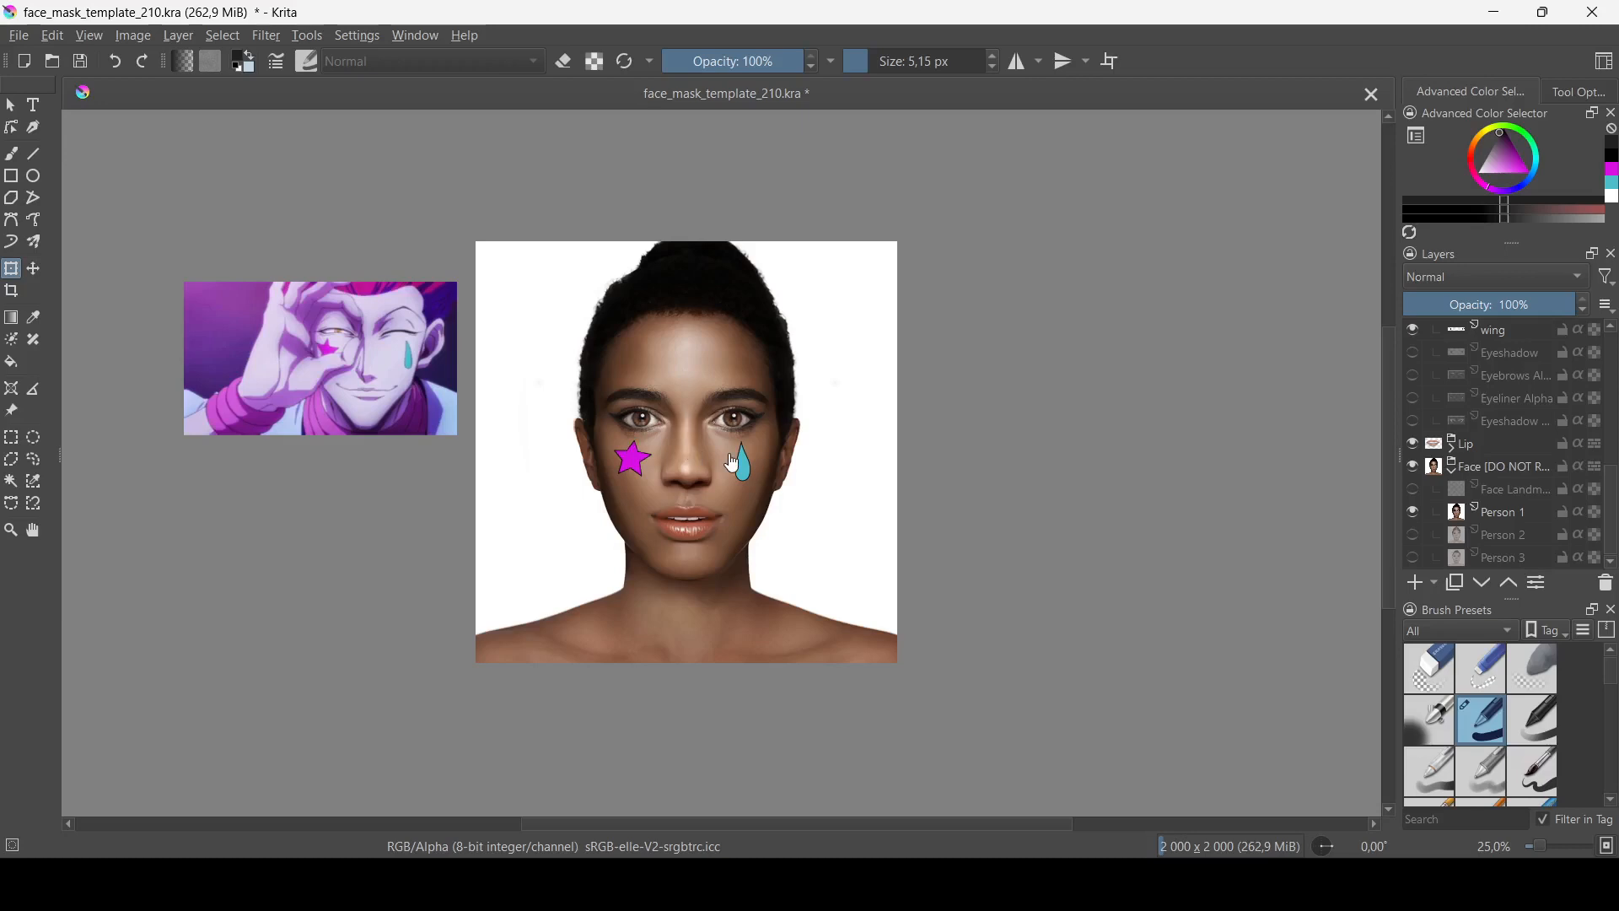
pyautogui.keyDown('ctrl'); pyautogui.scroll(2, 732, 463); pyautogui.keyUp('ctrl')
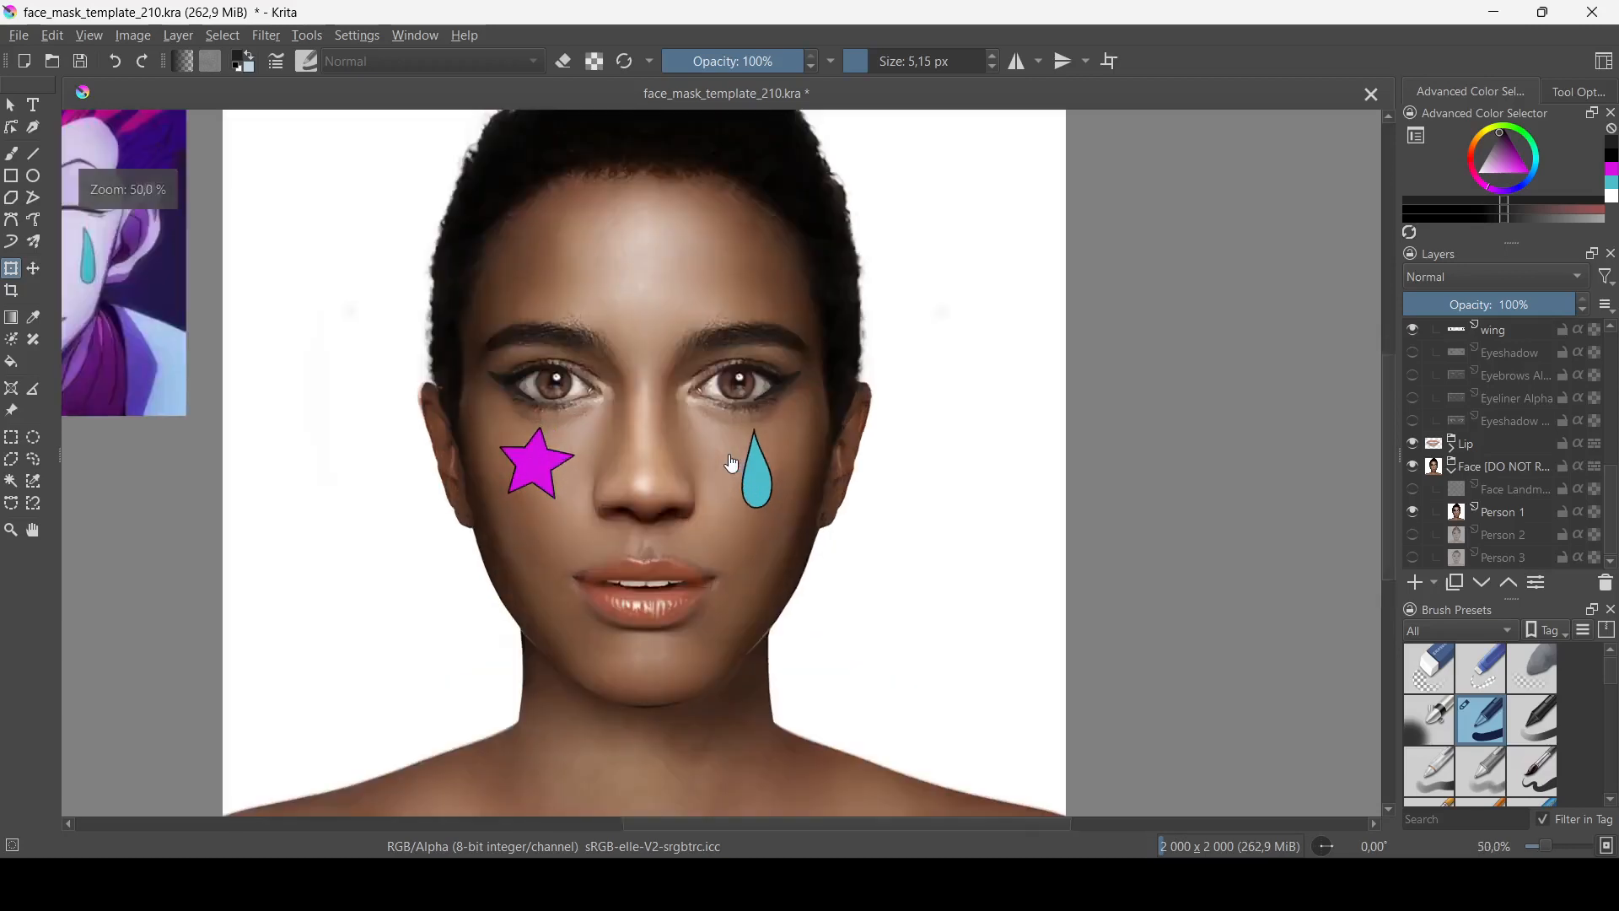
pyautogui.click(1415, 535)
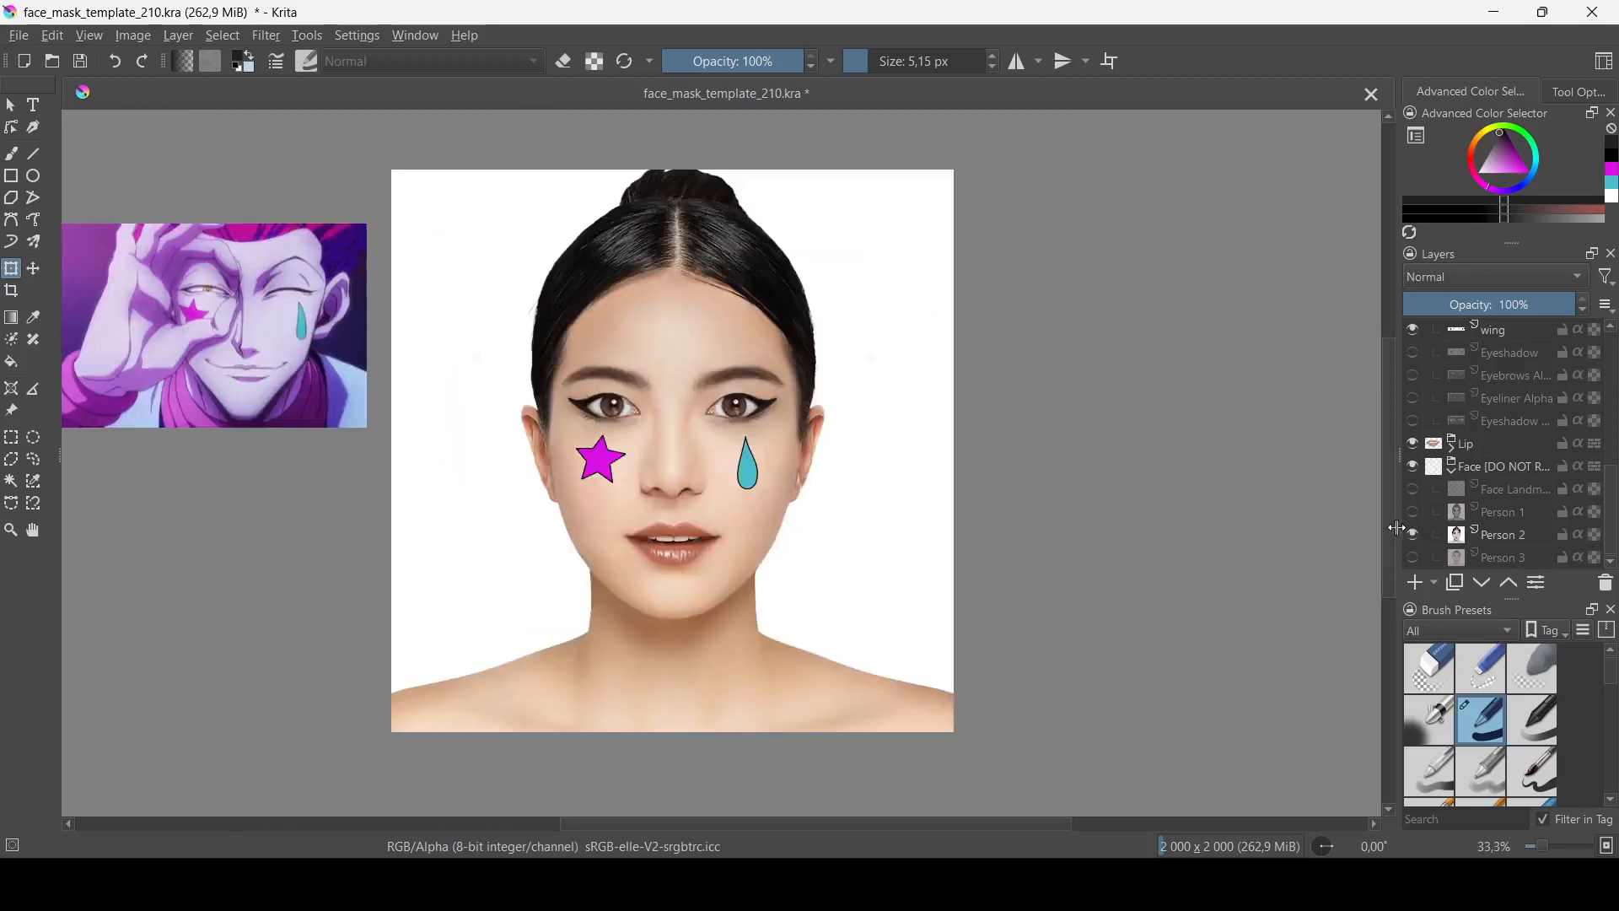
pyautogui.keyDown('ctrl'); pyautogui.scroll(-1, 866, 546); pyautogui.keyUp('ctrl')
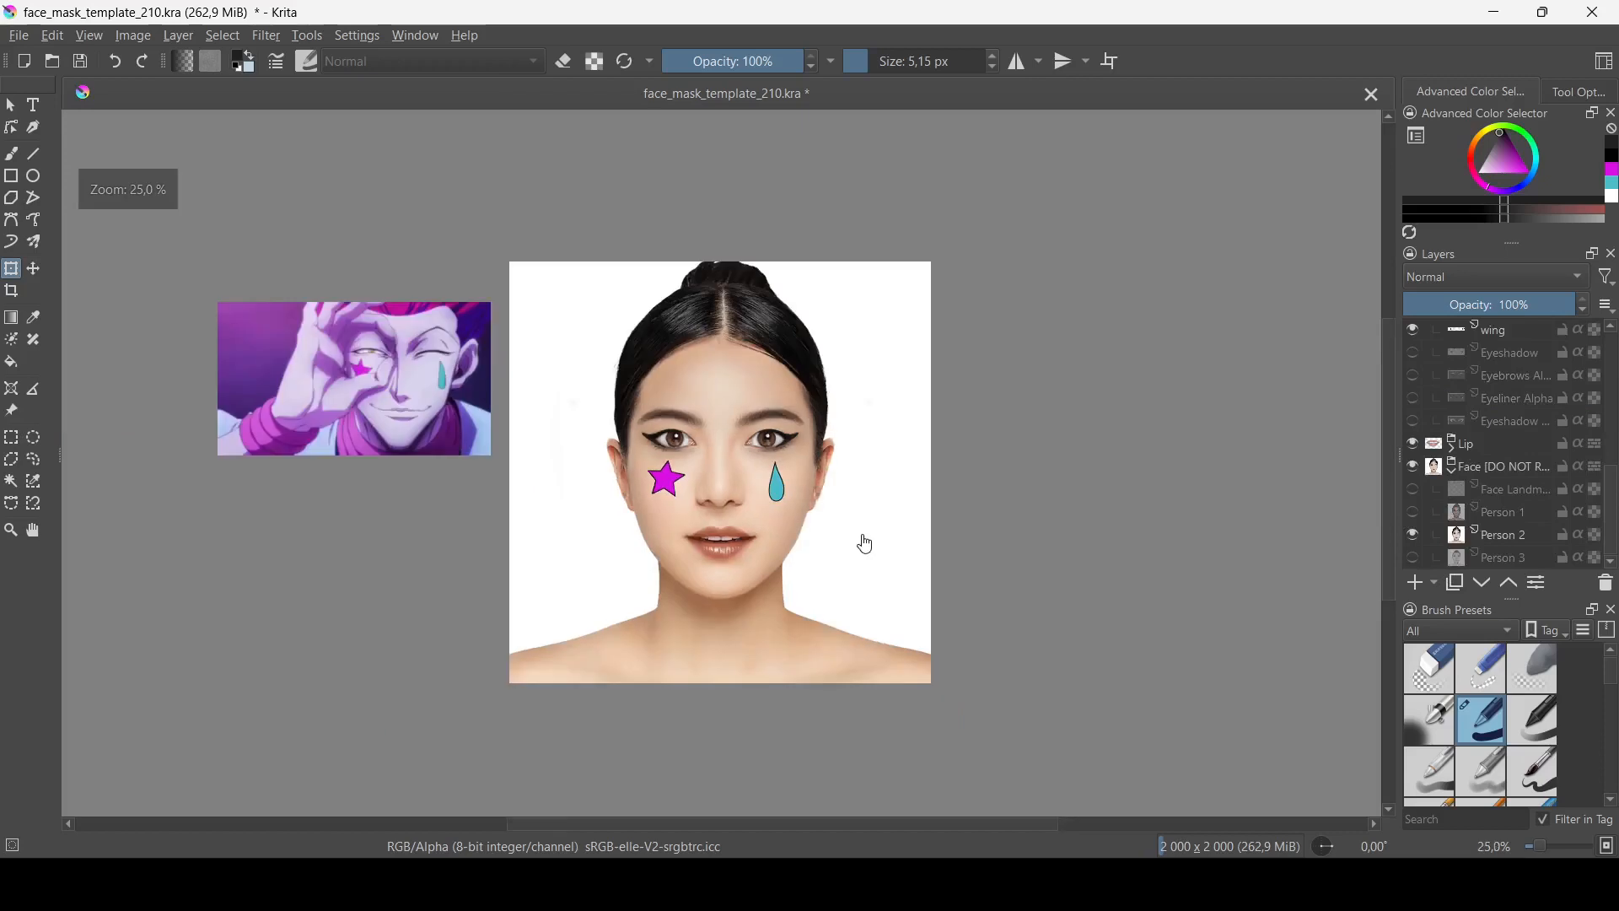
# Step: Show the Person 3 preview face to check the face paint on it
pyautogui.click(1415, 558)
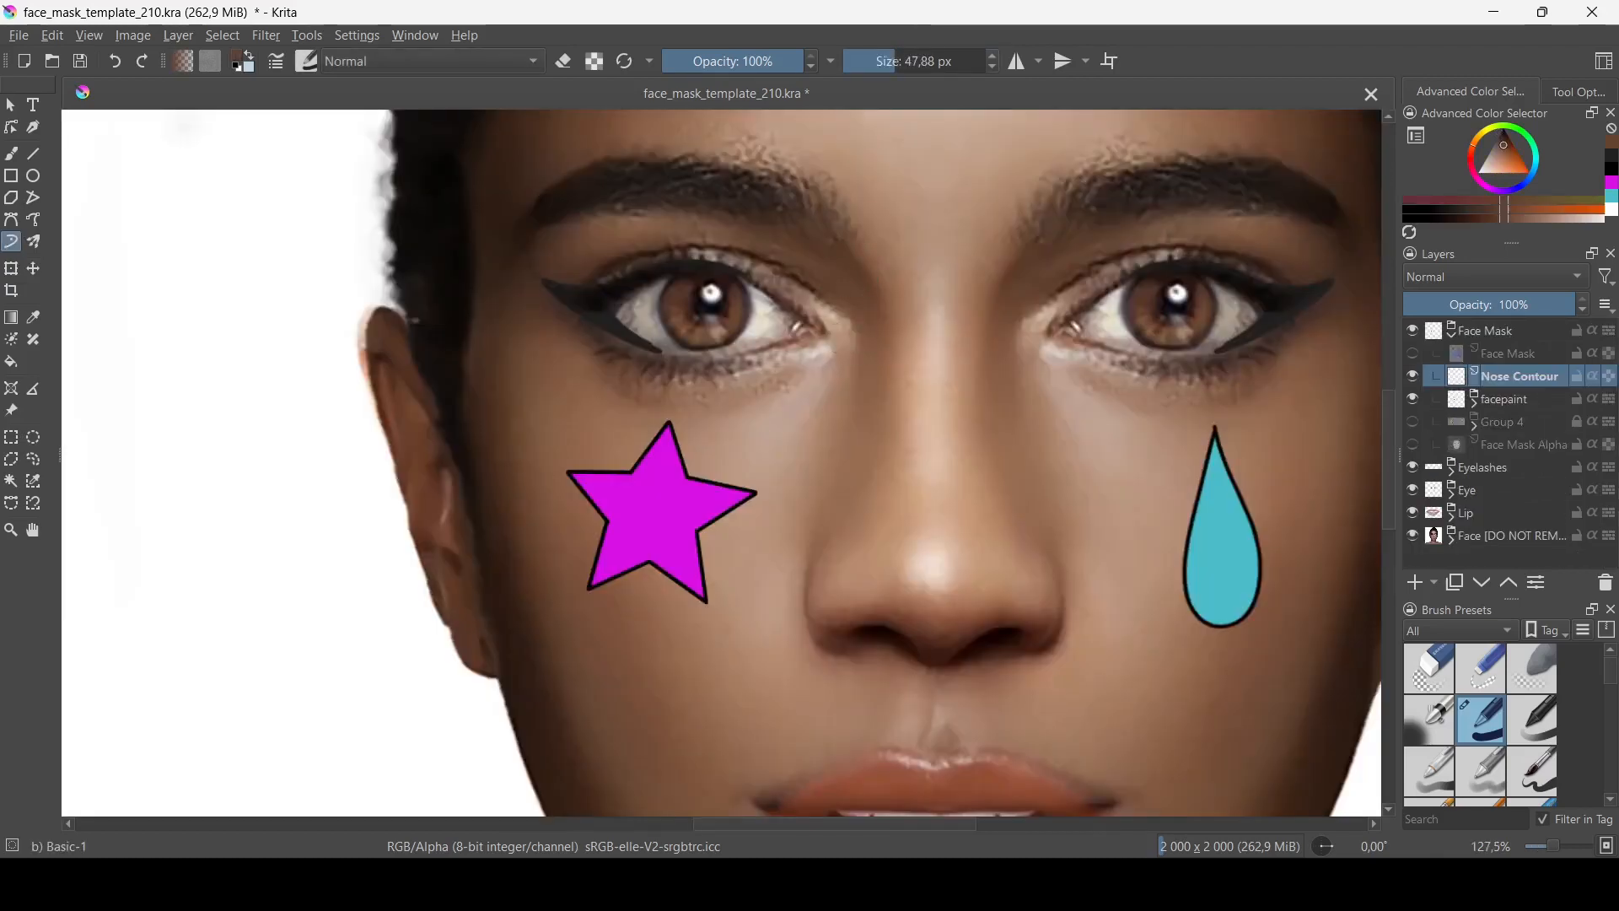
# Step: Turn on horizontal mirroring and paint a brown contour stroke down each side of the nose on the Nose Contour layer
pyautogui.moveTo(856, 281)
pyautogui.keyDown('shift'); pyautogui.mouseDown()
pyautogui.moveTo(839, 282)
pyautogui.moveTo(879, 537)
pyautogui.mouseUp(); pyautogui.keyUp('shift')
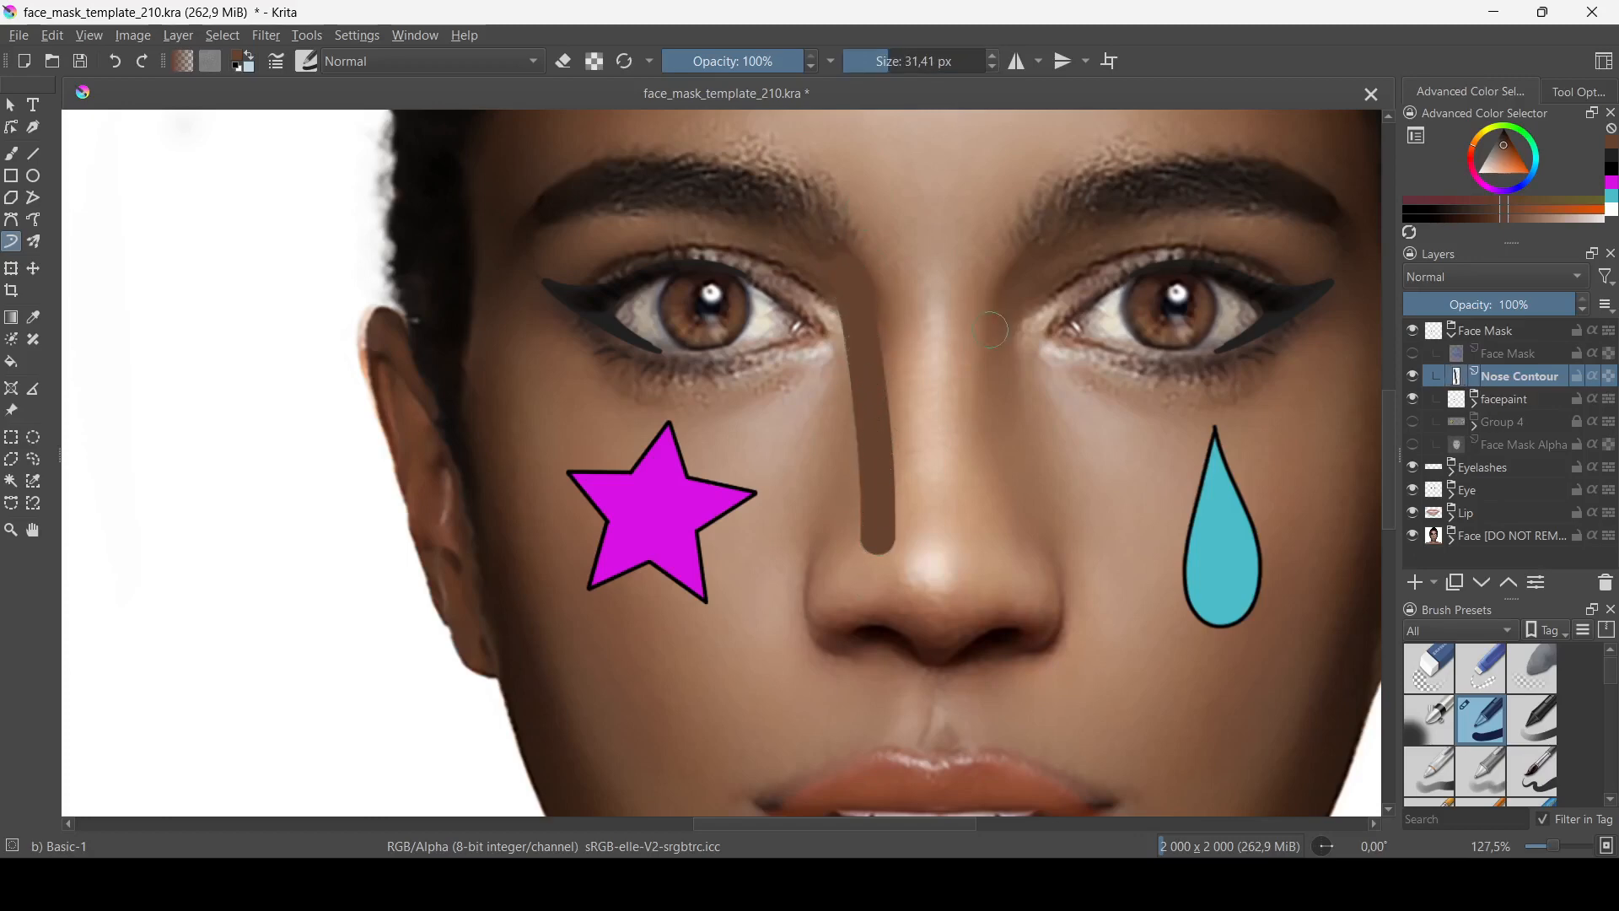
pyautogui.hotkey('ctrl', 'z')
pyautogui.click(1018, 61)
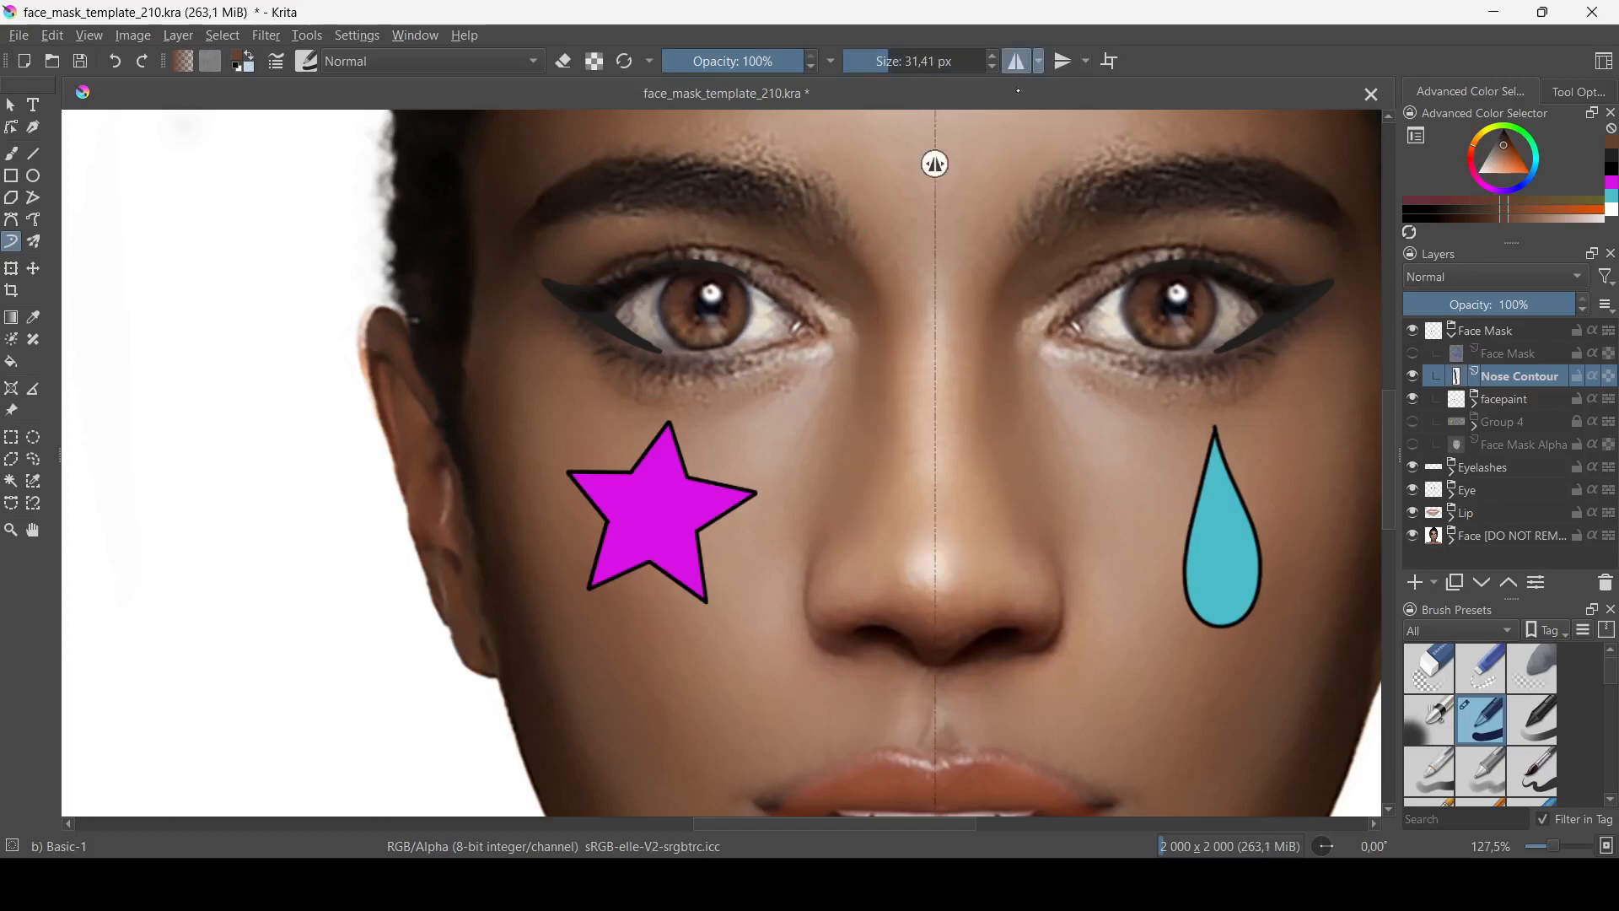
pyautogui.moveTo(852, 296); pyautogui.dragTo(891, 529)
pyautogui.moveTo(885, 531)
pyautogui.keyDown('ctrl'); pyautogui.mouseDown(button='middle')
pyautogui.moveTo(879, 564)
pyautogui.moveTo(867, 481)
pyautogui.moveTo(820, 579)
pyautogui.moveTo(914, 358)
pyautogui.moveTo(828, 387)
pyautogui.mouseUp(button='middle'); pyautogui.keyUp('ctrl')
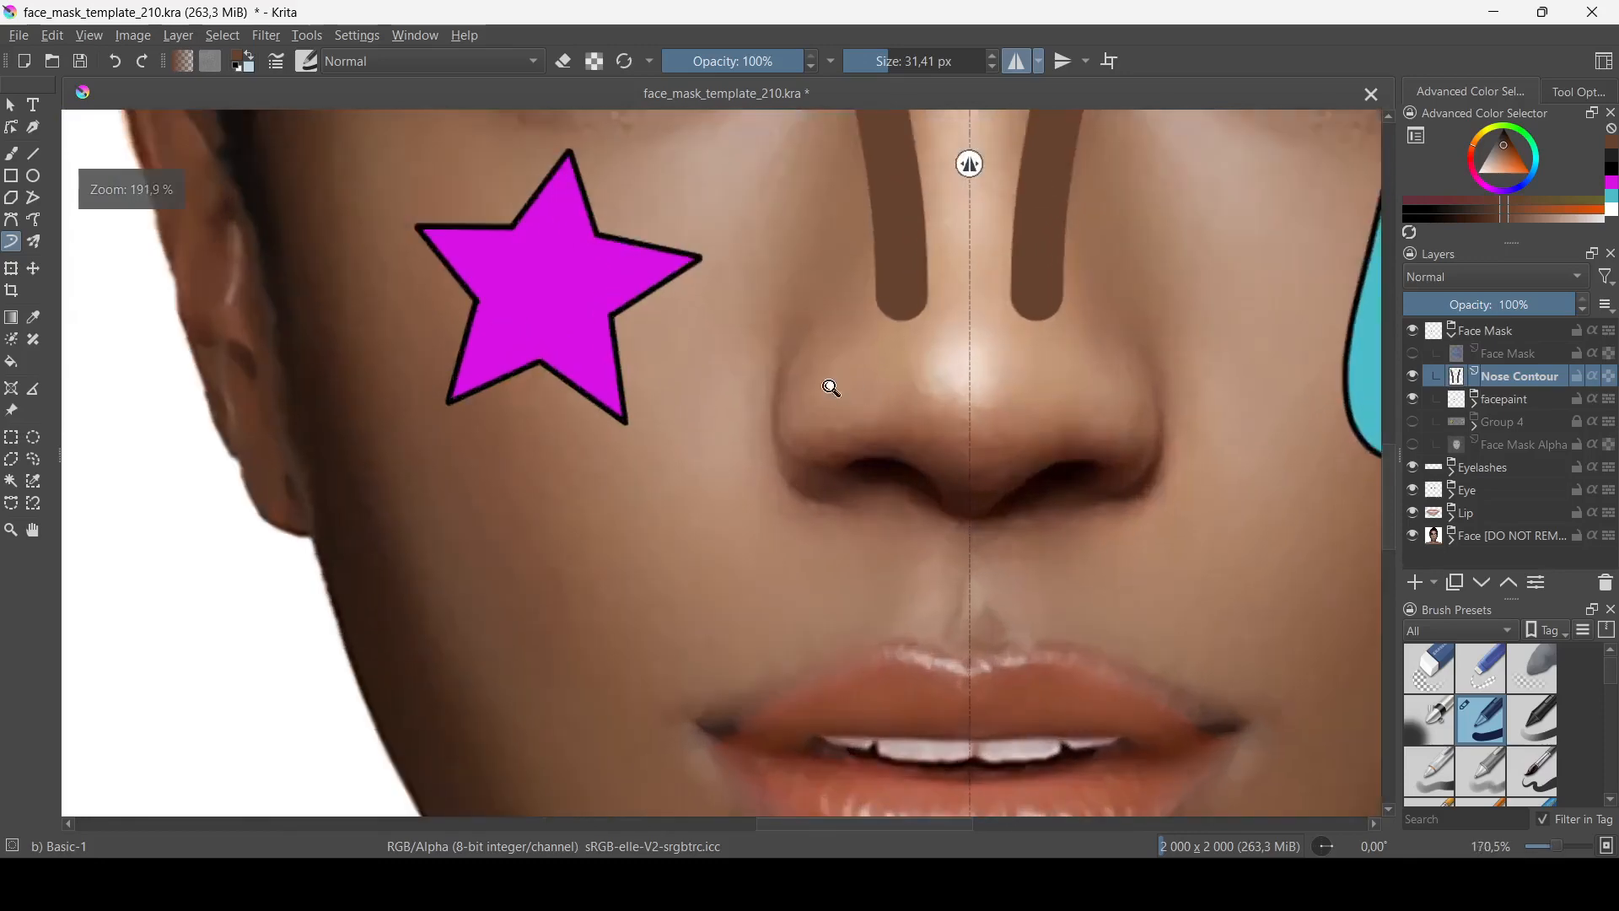
# Step: Extend the mirrored contour strokes upward along the nose bridge toward the inner ends of the eyebrows
pyautogui.moveTo(940, 494); pyautogui.dragTo(1009, 517)
pyautogui.hotkey('ctrl', 'z')
pyautogui.moveTo(885, 411)
pyautogui.keyDown('ctrl'); pyautogui.mouseDown(button='middle')
pyautogui.moveTo(878, 448)
pyautogui.moveTo(897, 242)
pyautogui.mouseUp(button='middle'); pyautogui.keyUp('ctrl')
pyautogui.moveTo(882, 239)
pyautogui.mouseDown()
pyautogui.moveTo(914, 303)
pyautogui.moveTo(918, 440)
pyautogui.mouseUp()
pyautogui.moveTo(896, 445)
pyautogui.keyDown('ctrl'); pyautogui.mouseDown(button='middle')
pyautogui.moveTo(900, 481)
pyautogui.moveTo(884, 466)
pyautogui.moveTo(918, 347)
pyautogui.mouseUp(button='middle'); pyautogui.keyUp('ctrl')
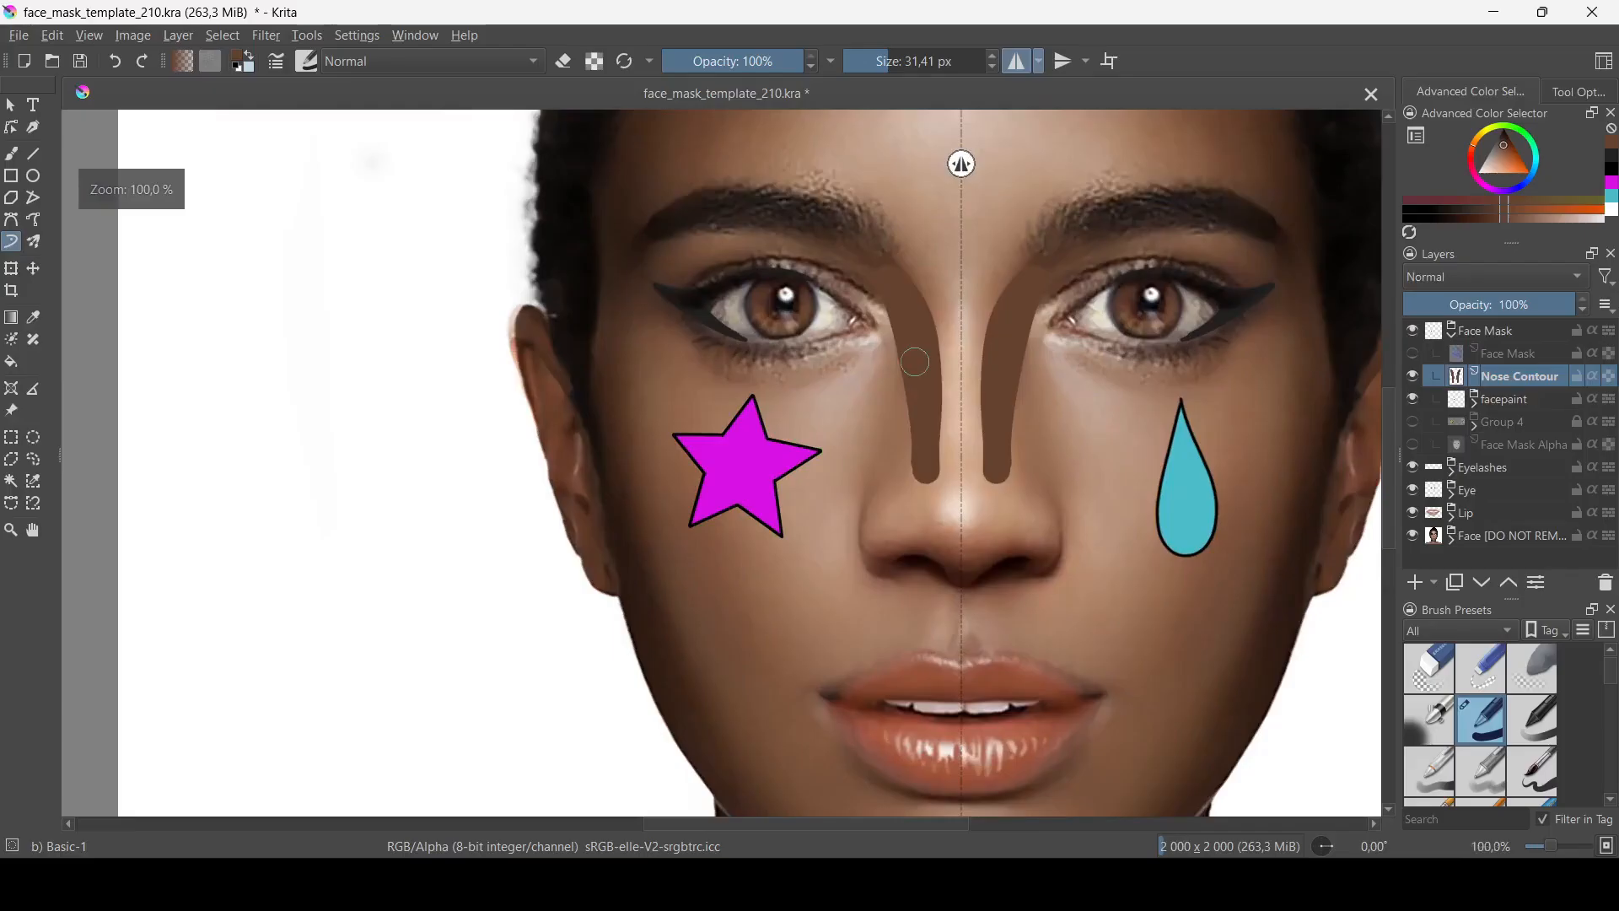
# Step: Widen the mirrored nose contour outward from the inner eye corners down to the tops of the nostrils
pyautogui.keyDown('ctrl'); pyautogui.scroll(1, 891, 276); pyautogui.keyUp('ctrl')
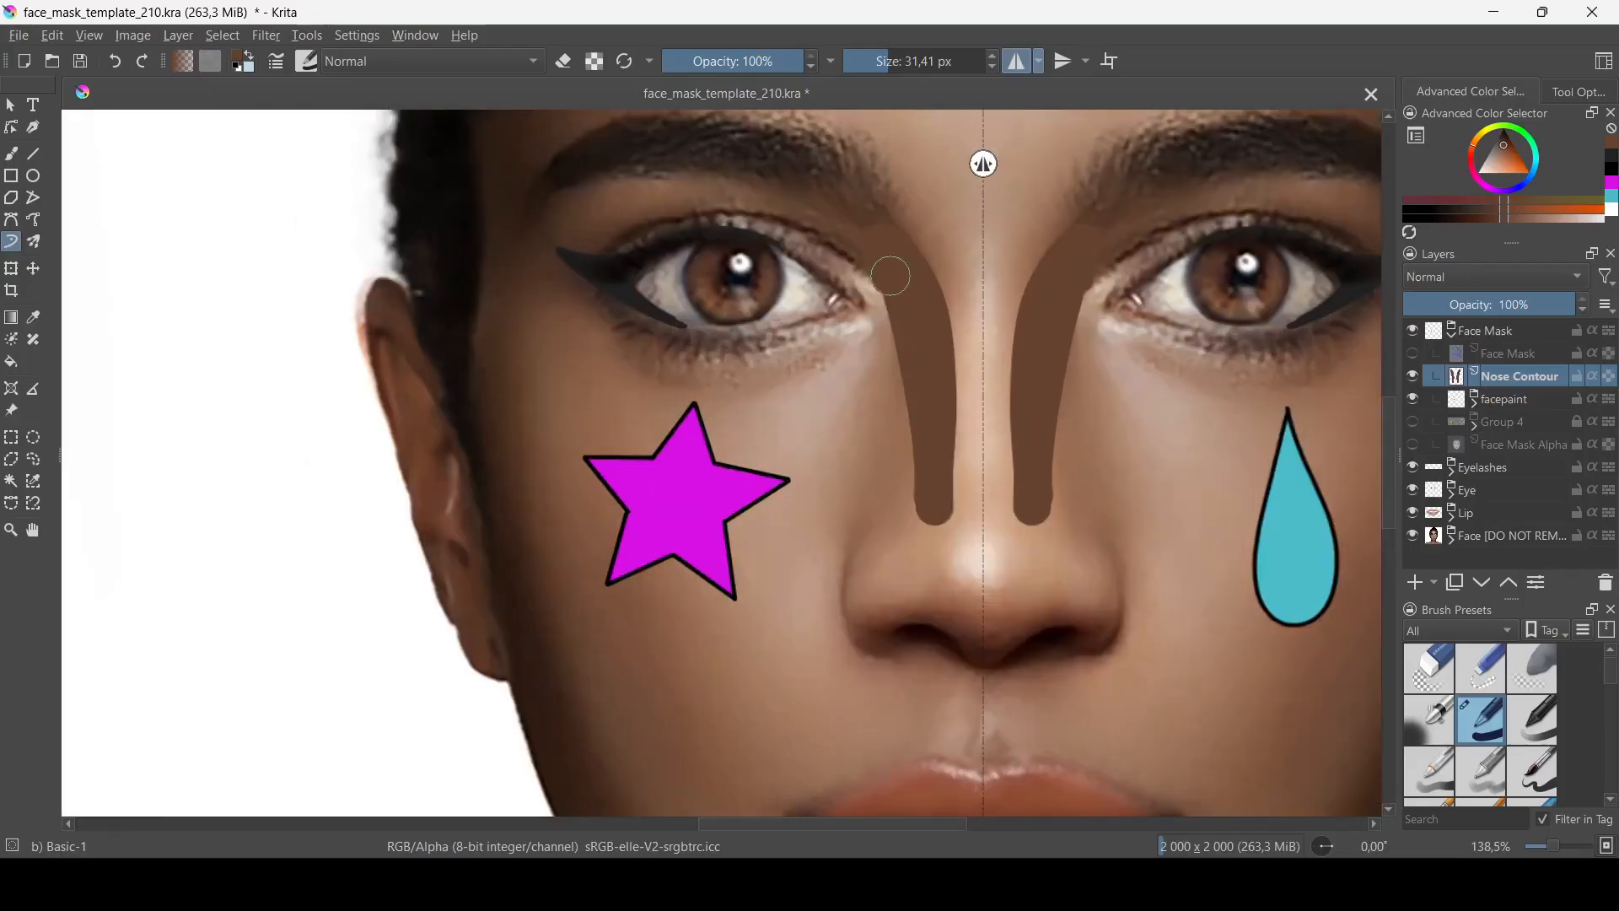
pyautogui.moveTo(892, 276)
pyautogui.mouseDown()
pyautogui.moveTo(886, 333)
pyautogui.moveTo(910, 405)
pyautogui.moveTo(896, 519)
pyautogui.mouseUp()
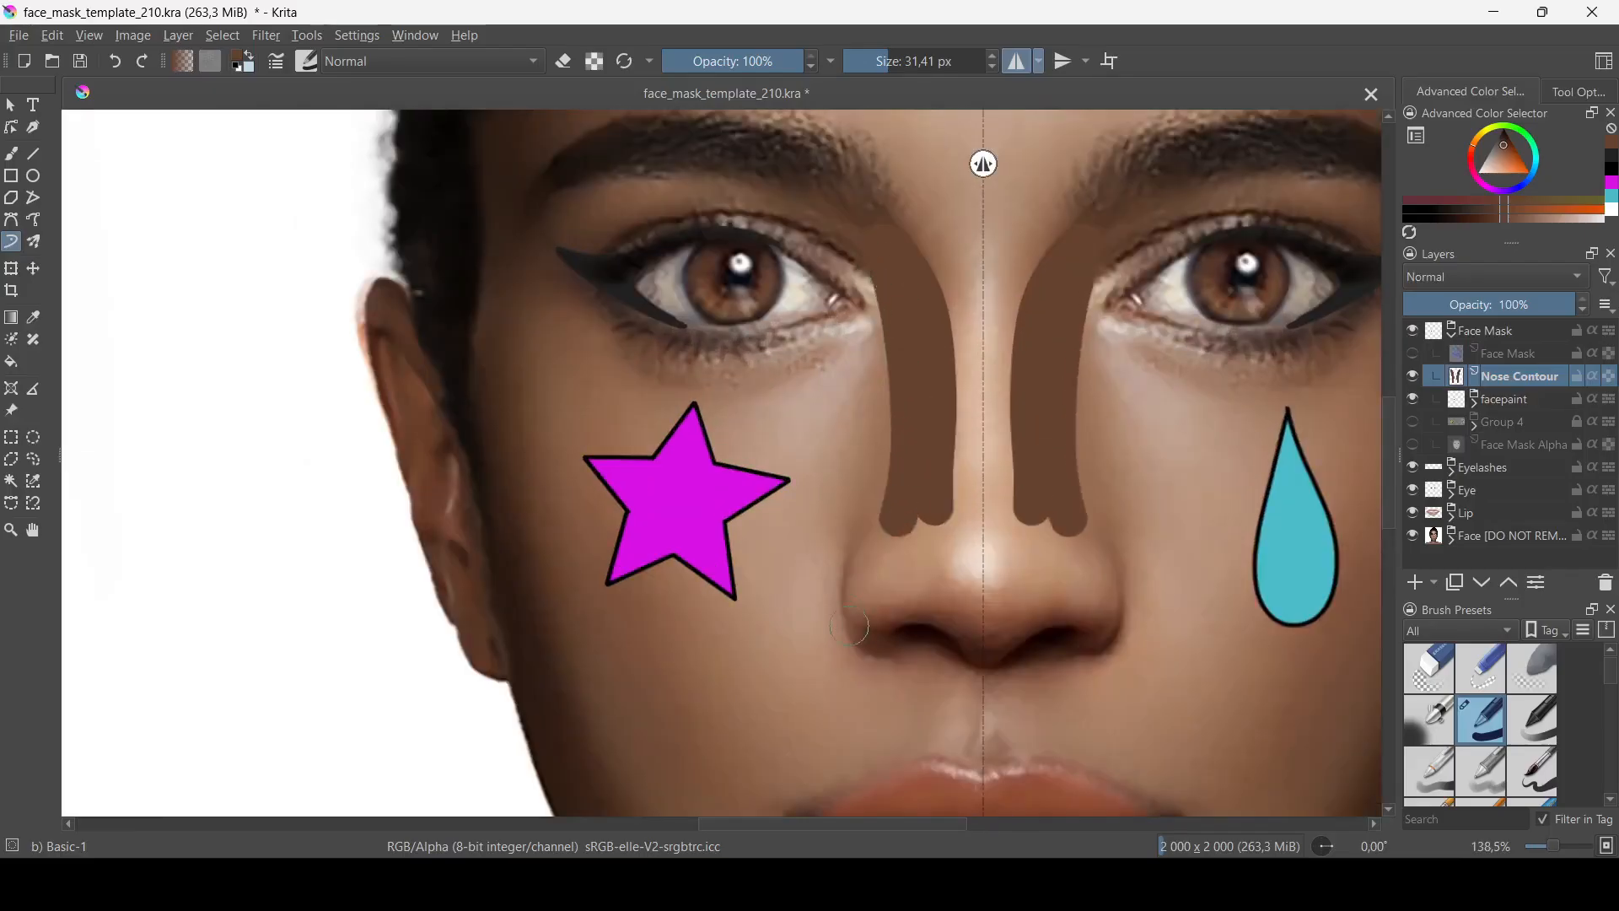
pyautogui.moveTo(887, 253)
pyautogui.mouseDown()
pyautogui.moveTo(885, 462)
pyautogui.moveTo(852, 550)
pyautogui.mouseUp()
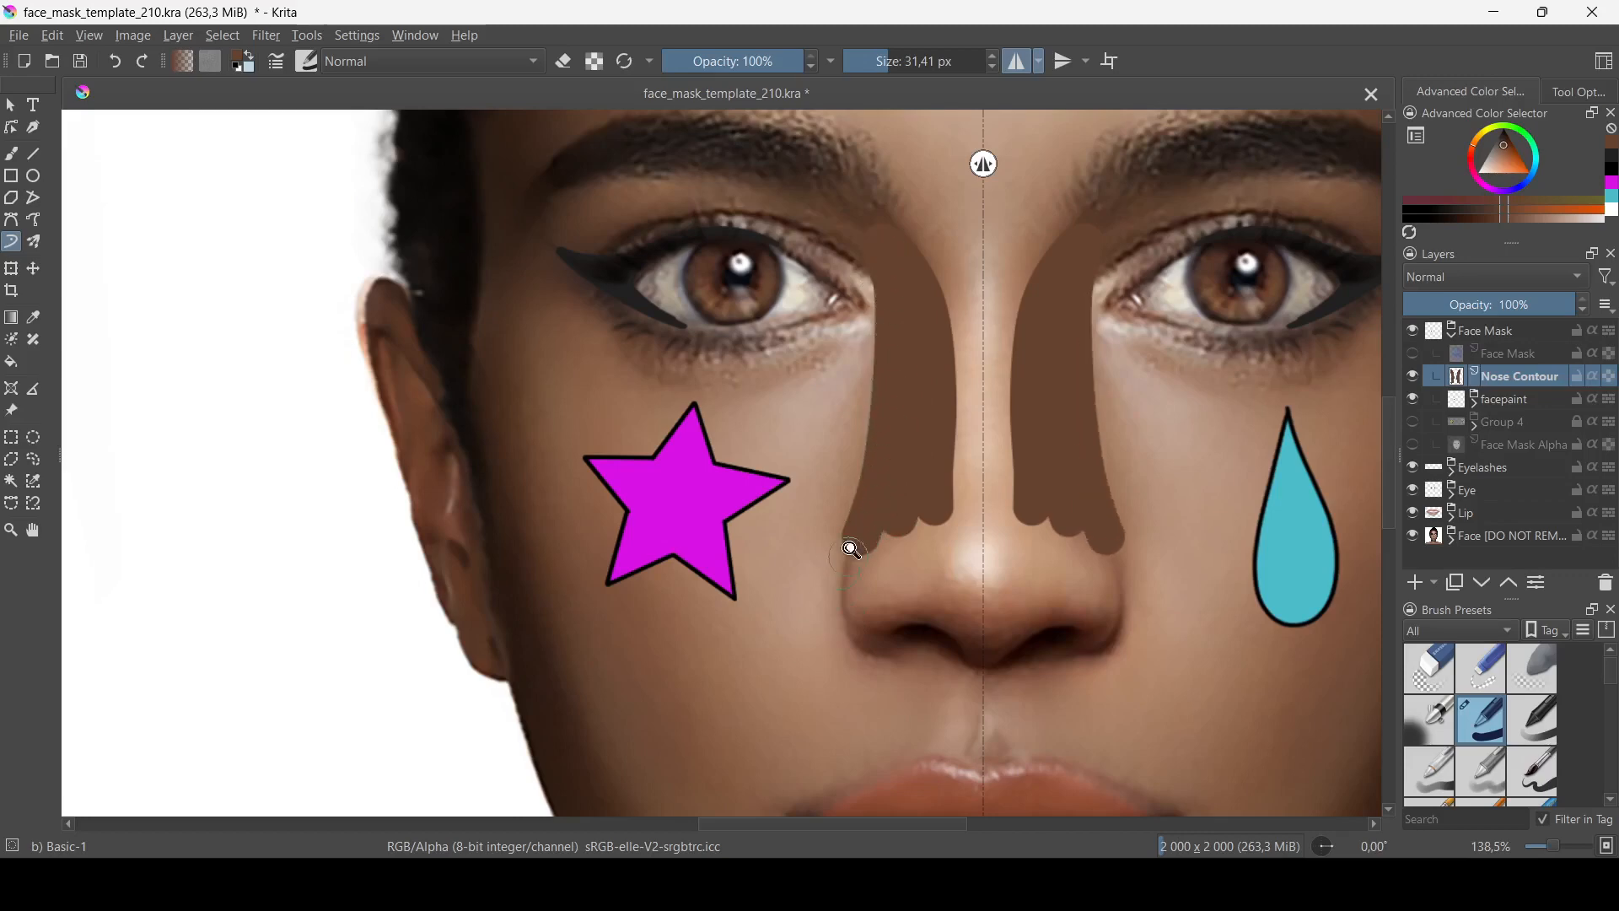
pyautogui.keyDown('ctrl'); pyautogui.moveTo(862, 523); pyautogui.dragTo(861, 472, button='middle'); pyautogui.keyUp('ctrl')
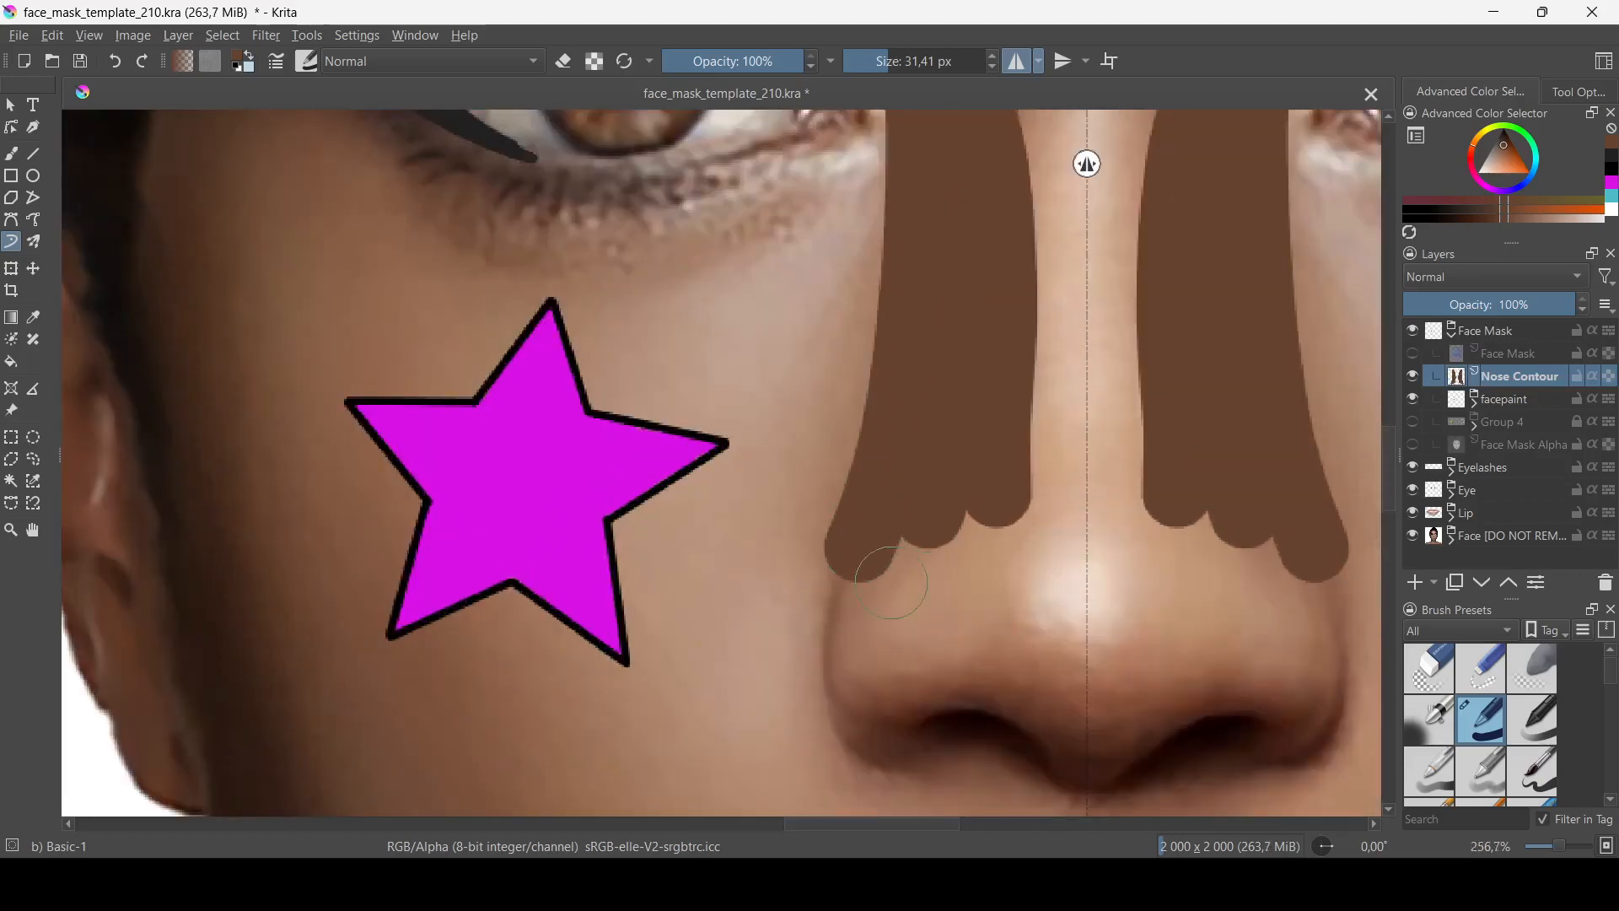
# Step: Erase the uneven lower ends of the nose contour so both sides finish in a smooth curve
pyautogui.press('e')
pyautogui.moveTo(858, 580)
pyautogui.mouseDown()
pyautogui.moveTo(1037, 497)
pyautogui.moveTo(1192, 470)
pyautogui.moveTo(976, 470)
pyautogui.mouseUp()
pyautogui.moveTo(976, 470)
pyautogui.keyDown('ctrl'); pyautogui.mouseDown(button='middle')
pyautogui.moveTo(1019, 667)
pyautogui.moveTo(1007, 510)
pyautogui.moveTo(981, 553)
pyautogui.moveTo(788, 654)
pyautogui.moveTo(830, 419)
pyautogui.moveTo(831, 540)
pyautogui.mouseUp(button='middle'); pyautogui.keyUp('ctrl')
pyautogui.press('e')
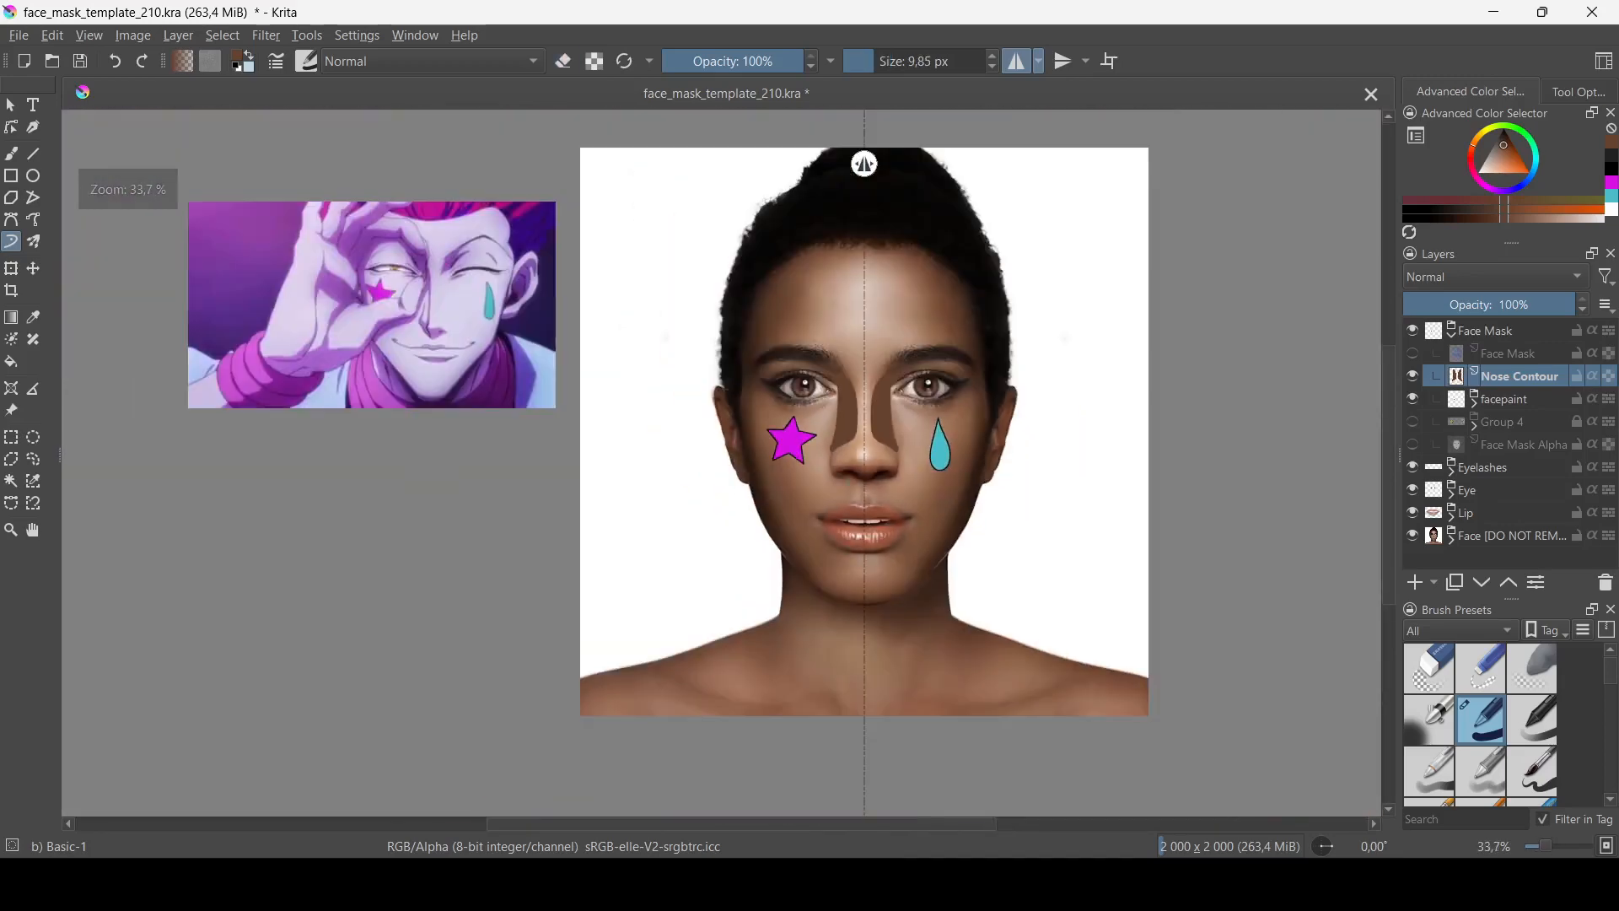
pyautogui.keyDown('ctrl'); pyautogui.moveTo(862, 455); pyautogui.dragTo(877, 557, button='middle'); pyautogui.keyUp('ctrl')
pyautogui.keyDown('ctrl'); pyautogui.moveTo(1377, 438); pyautogui.dragTo(1368, 411, button='middle'); pyautogui.keyUp('ctrl')
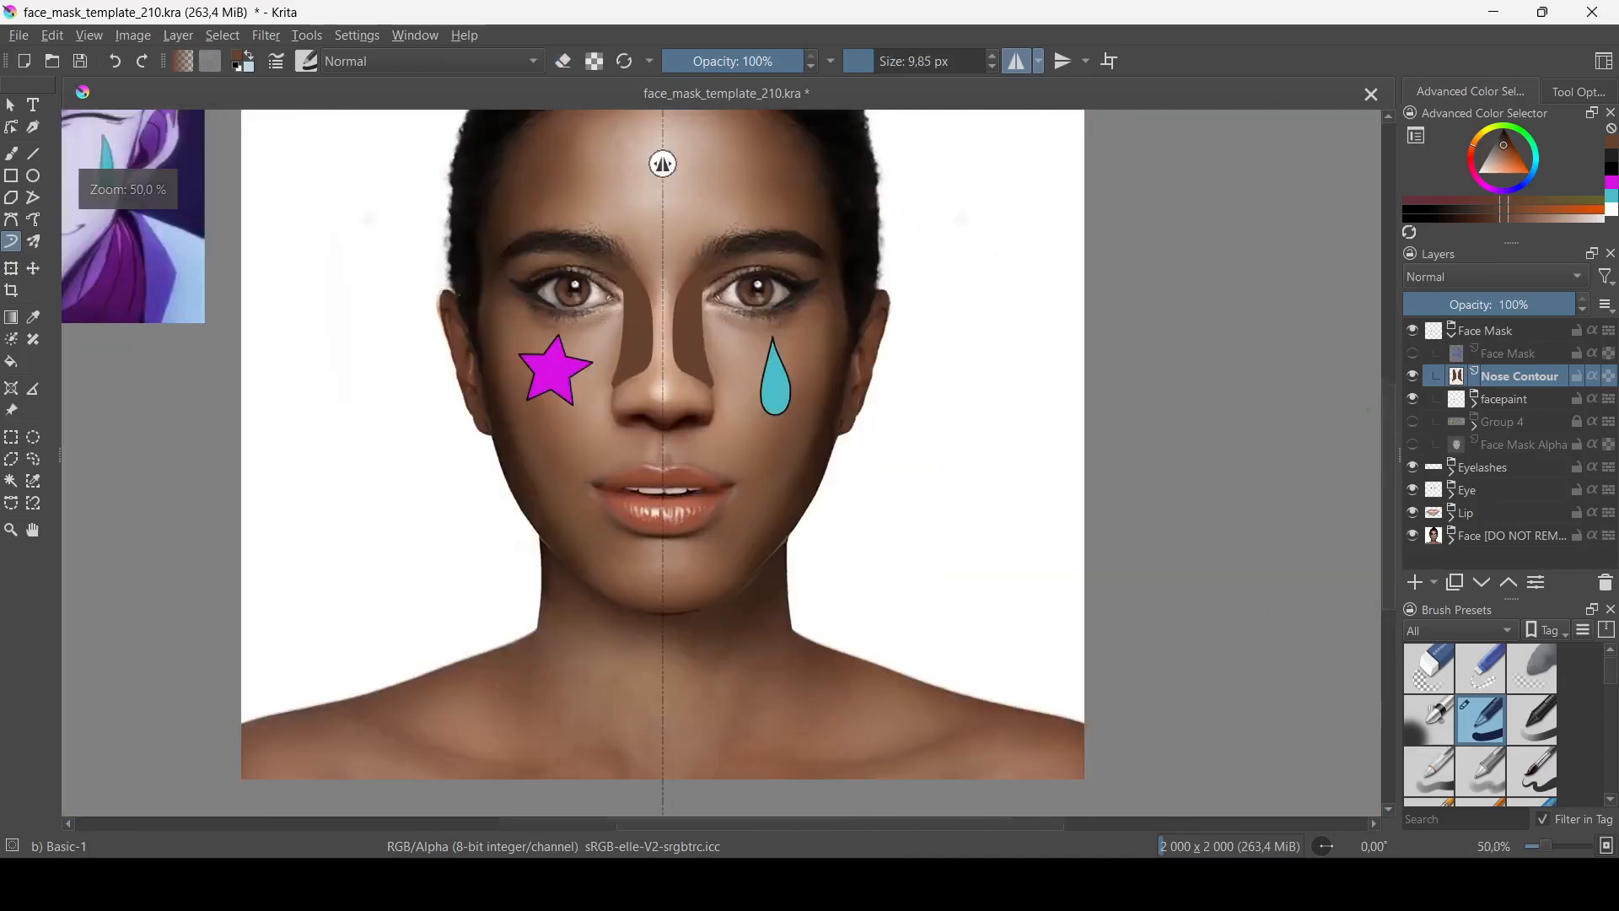
# Step: Add a Gaussian Blur filter mask to the Nose Contour layer with horizontal and vertical radius 97.23 px
pyautogui.rightClick(1510, 376)
pyautogui.moveTo(1399, 731)
pyautogui.click(1122, 761)
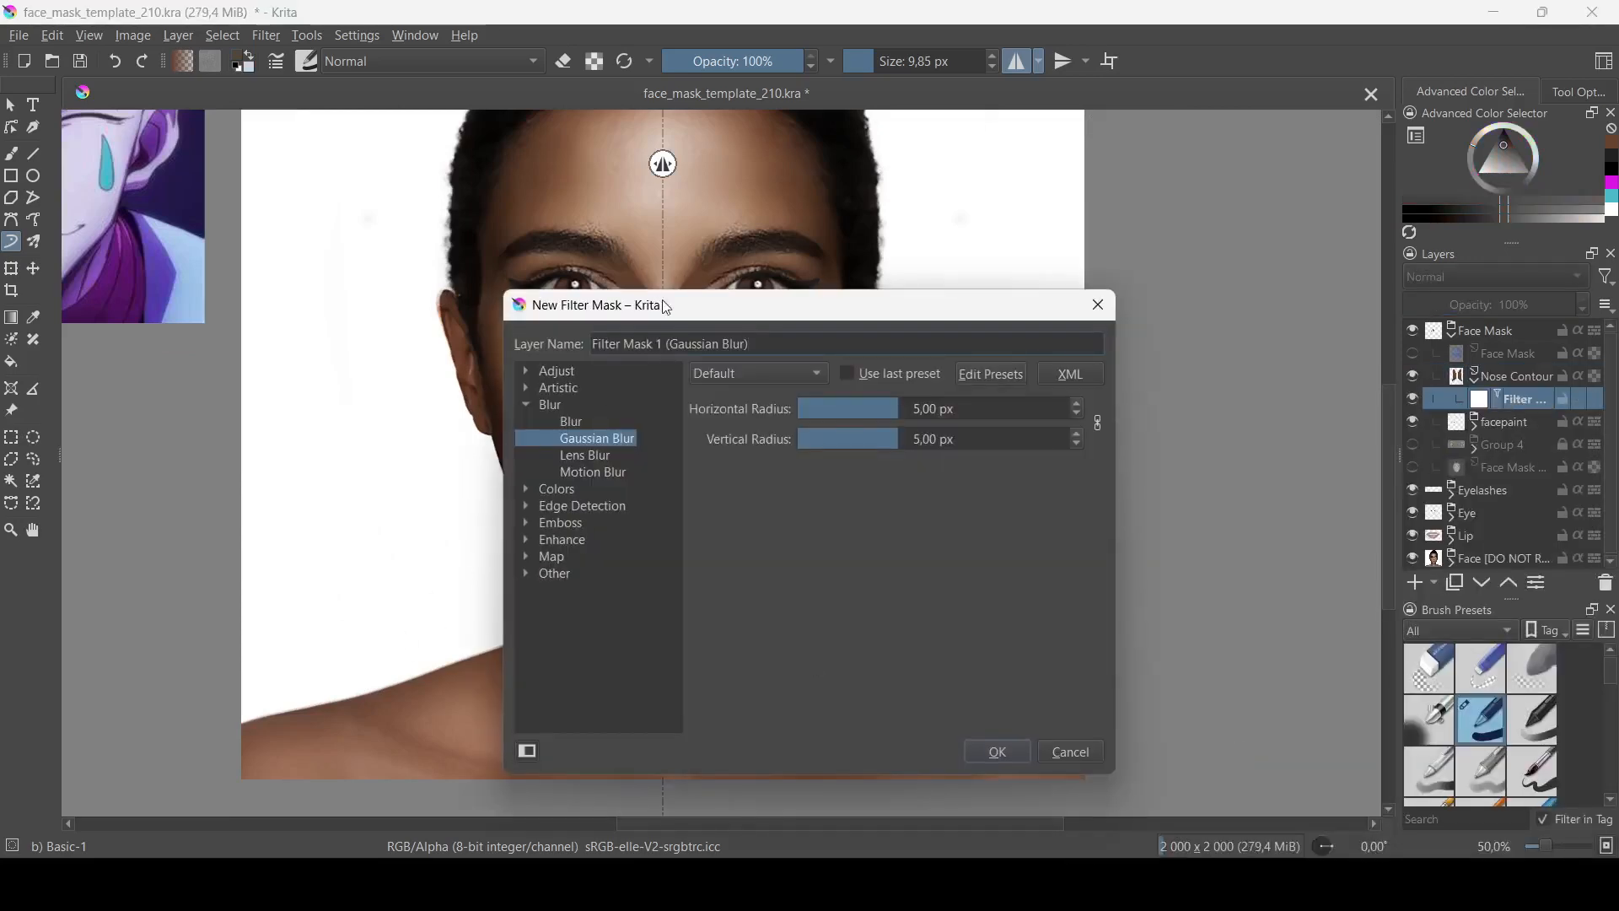
pyautogui.moveTo(668, 308); pyautogui.dragTo(291, 569)
pyautogui.moveTo(429, 670); pyautogui.dragTo(701, 659)
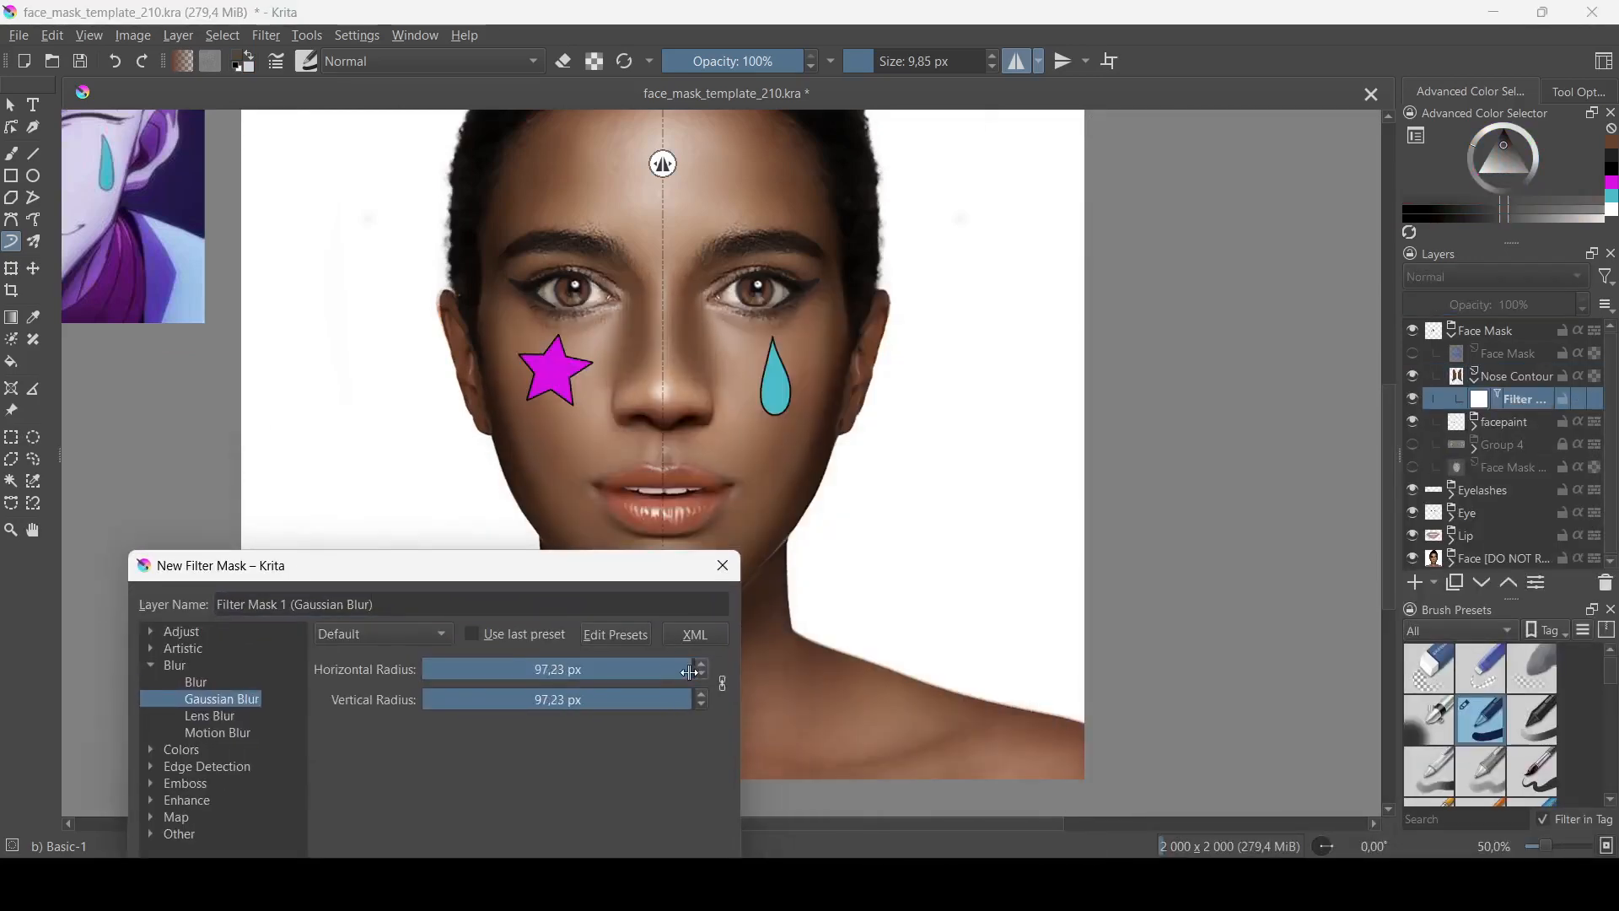
pyautogui.moveTo(576, 577); pyautogui.dragTo(483, 397)
pyautogui.click(517, 842)
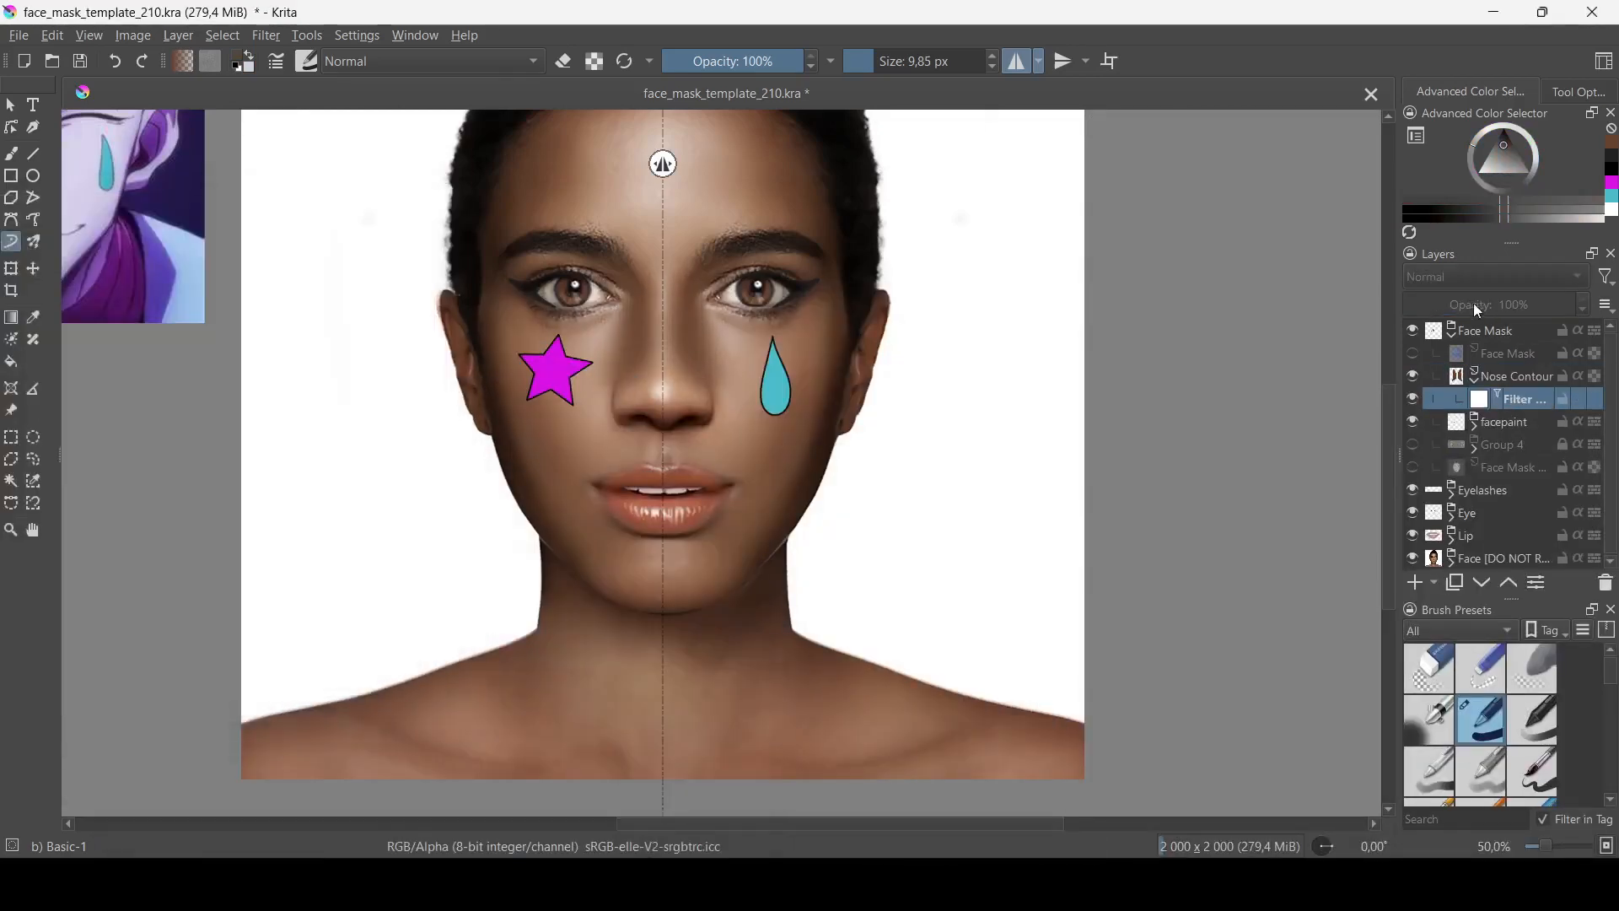
# Step: Lower the blurred Nose Contour layer's opacity to 16%, comparing it against full opacity
pyautogui.click(1475, 382)
pyautogui.click(1508, 378)
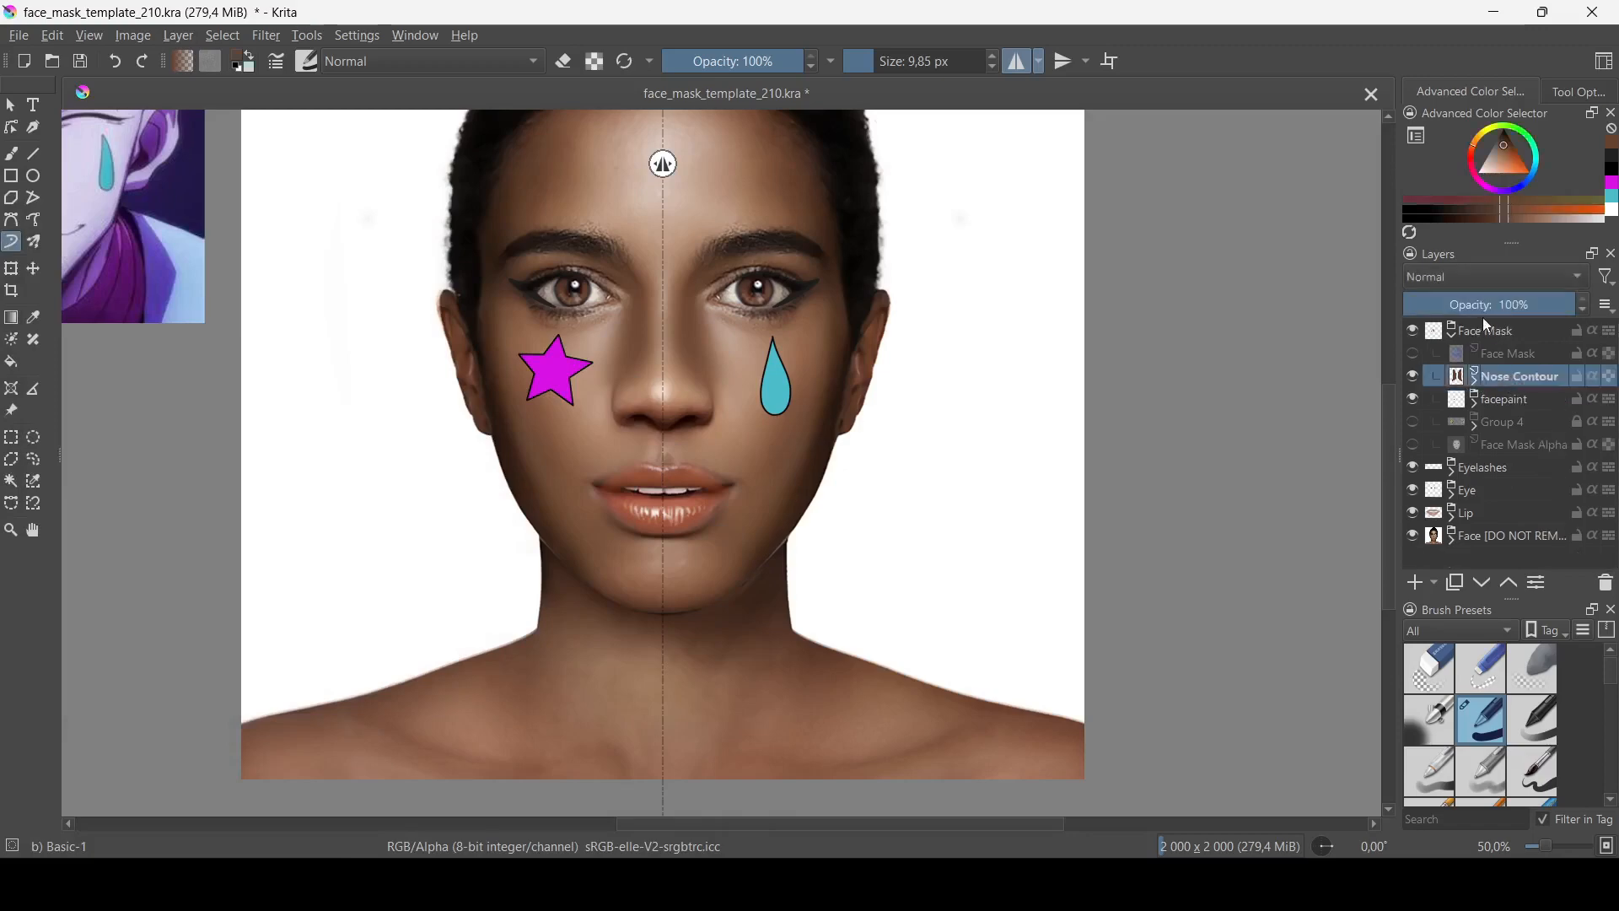
pyautogui.moveTo(1486, 306); pyautogui.dragTo(1462, 305)
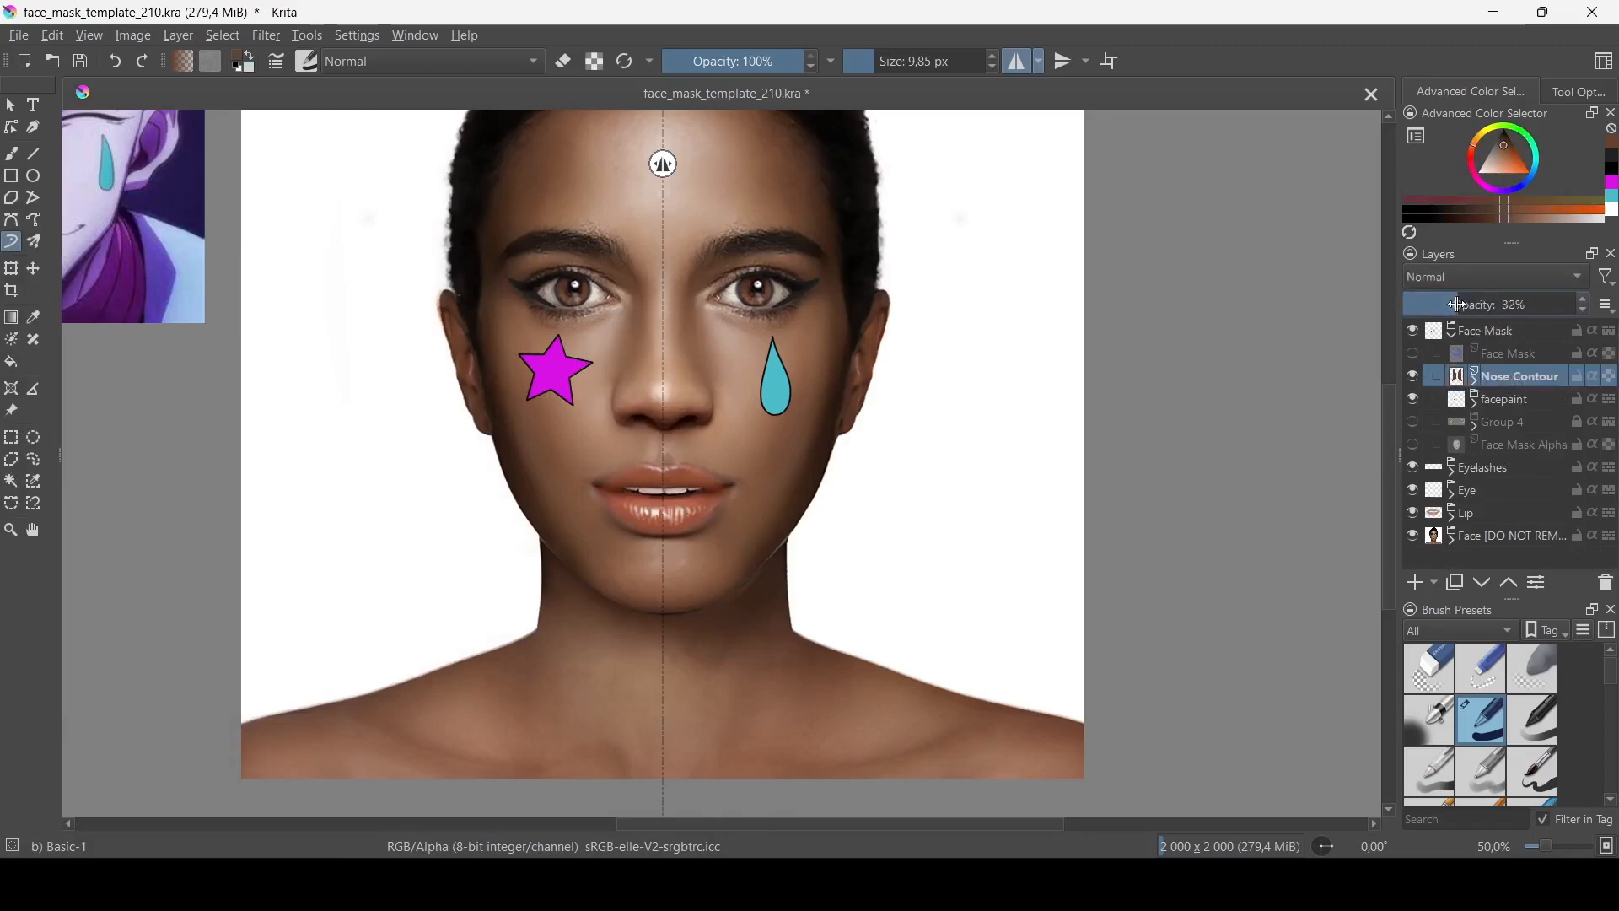
pyautogui.press('-')
pyautogui.press('-')
pyautogui.press('-')
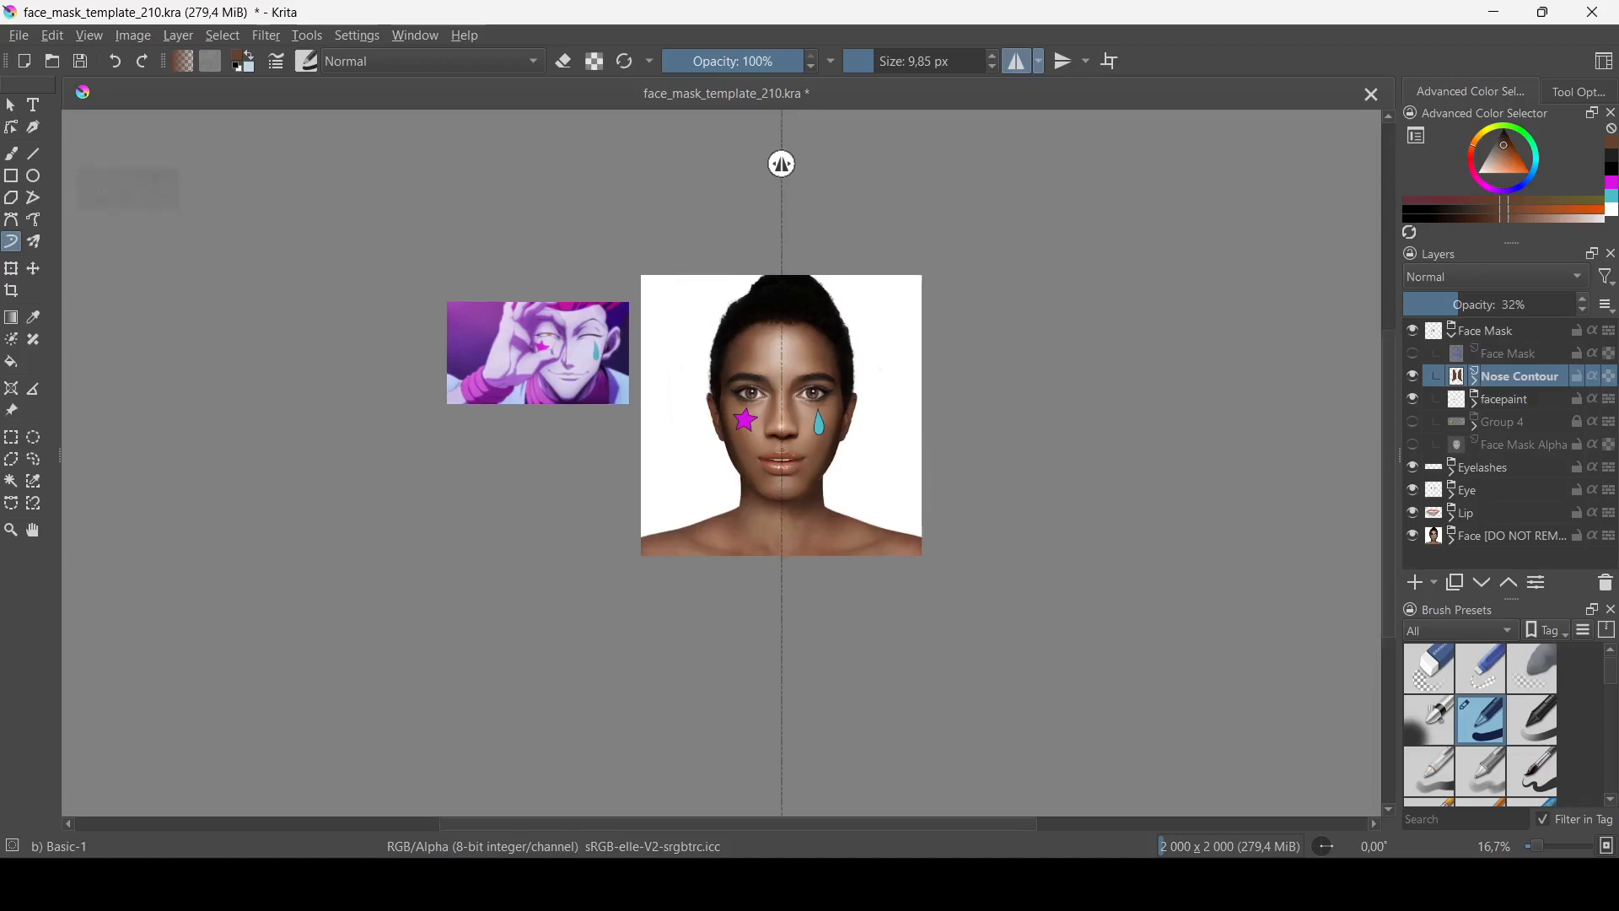
pyautogui.scroll(3, 777, 432)
pyautogui.click(1448, 303)
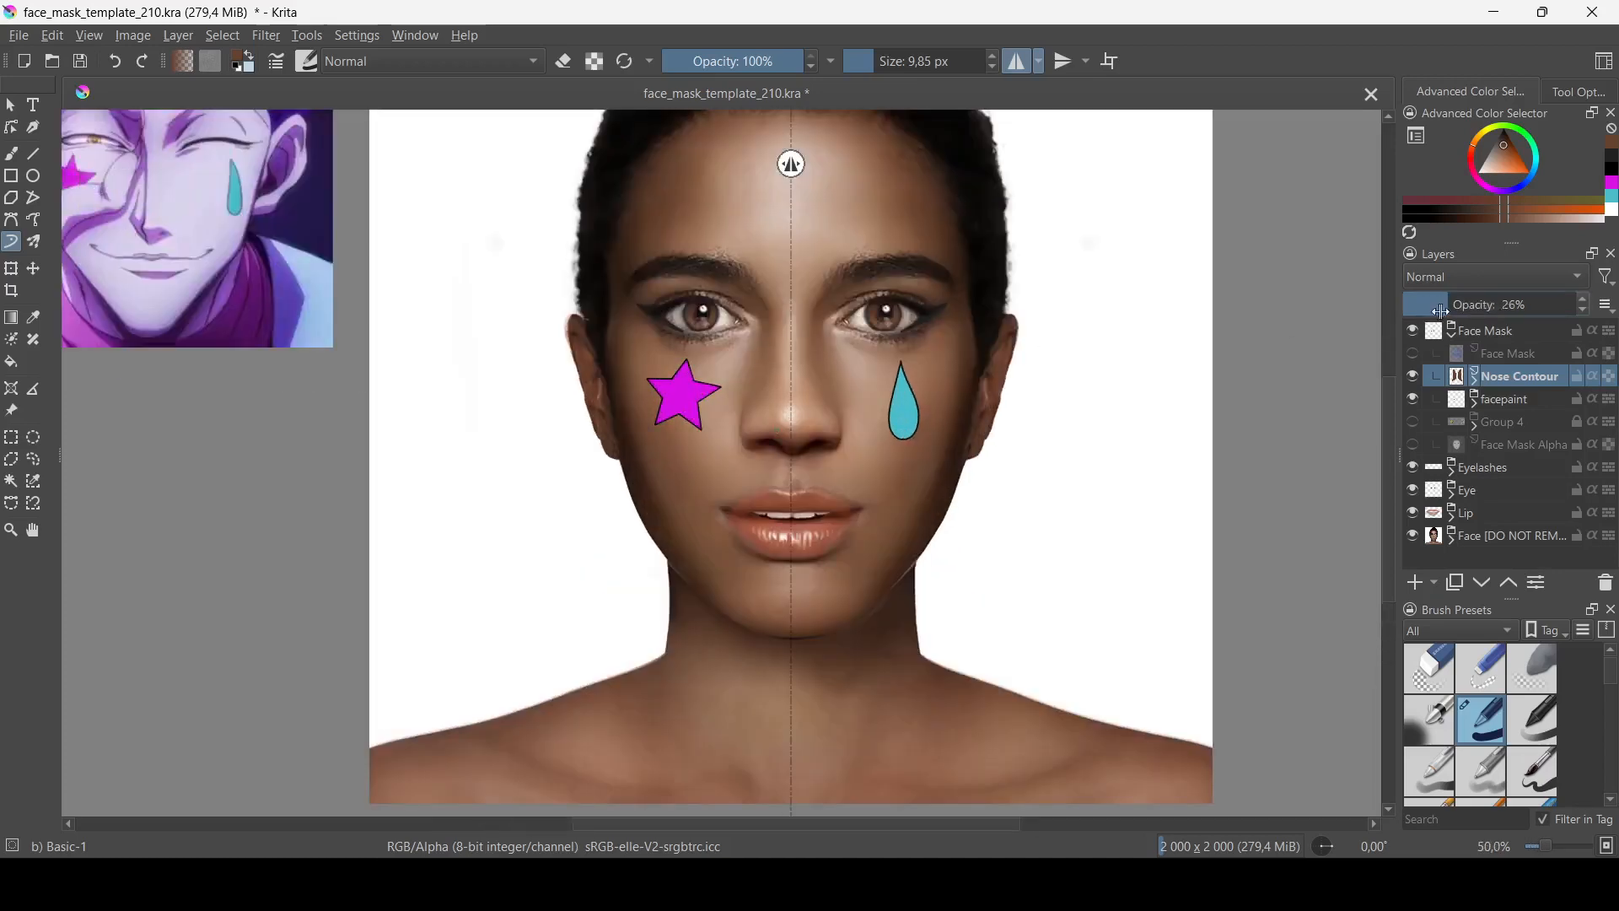
pyautogui.moveTo(1442, 311); pyautogui.dragTo(1575, 308)
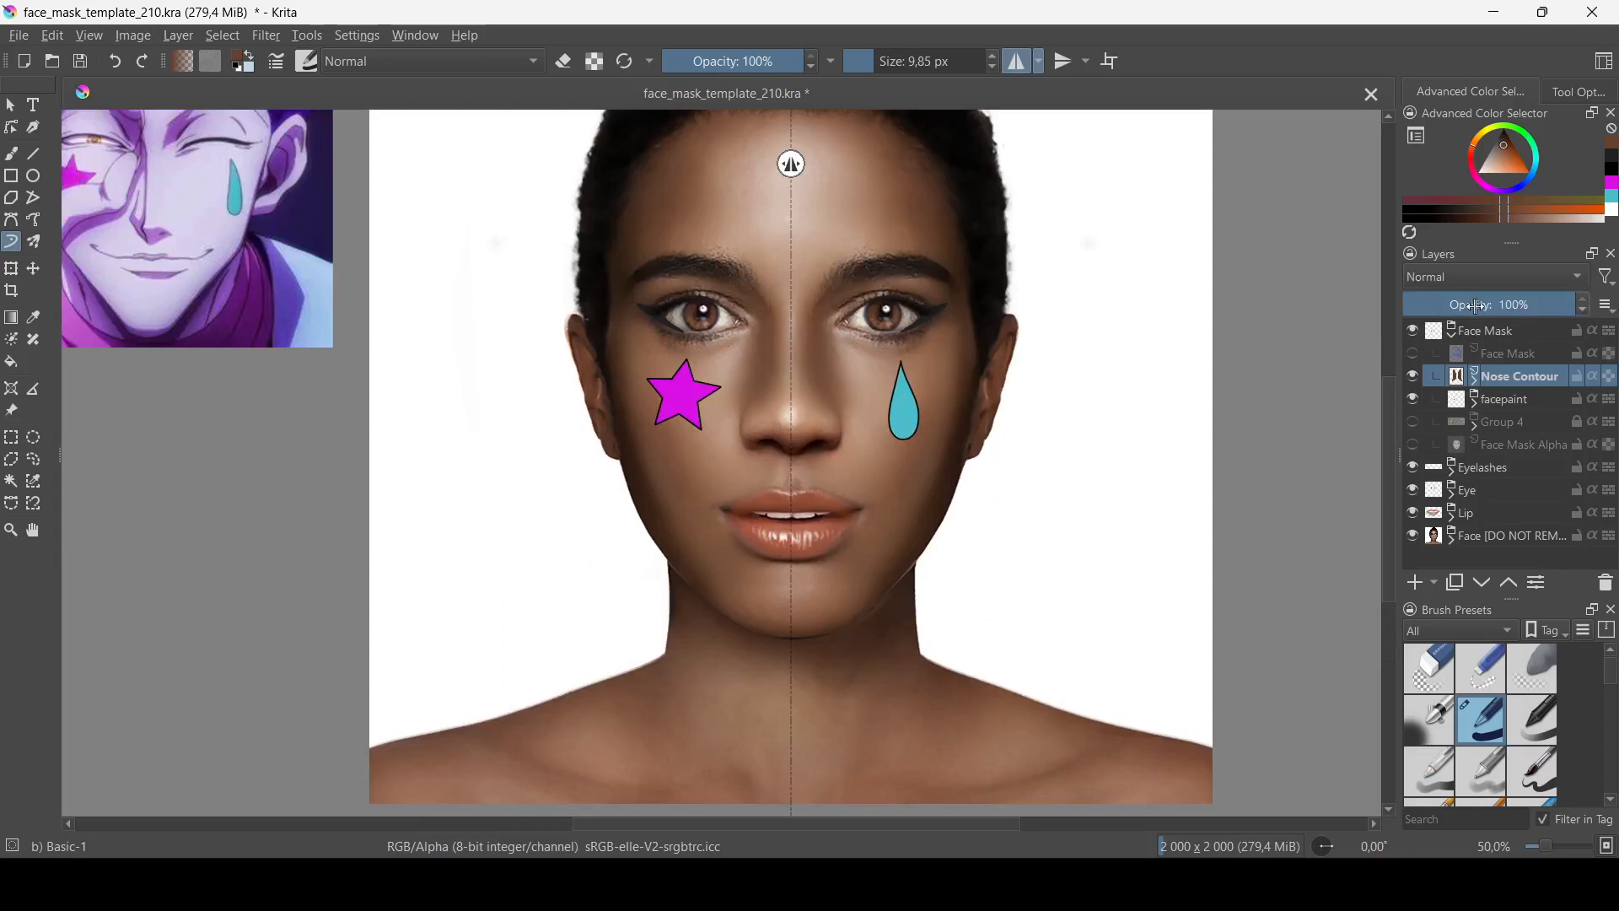
pyautogui.moveTo(1477, 307); pyautogui.dragTo(1448, 307)
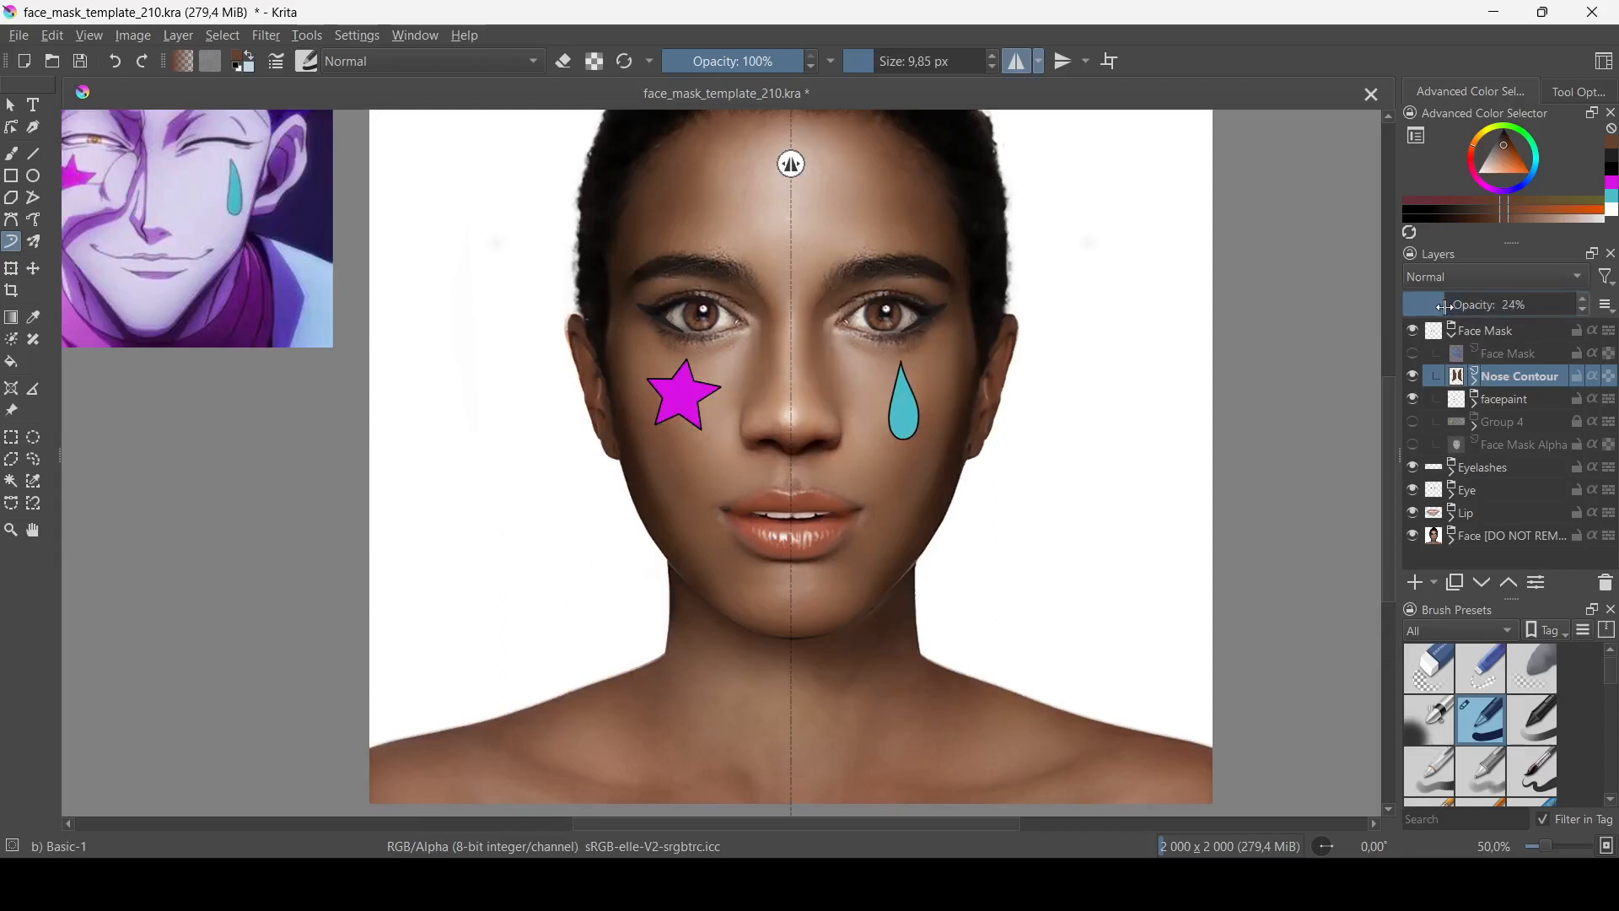
pyautogui.scroll(-3, 742, 437)
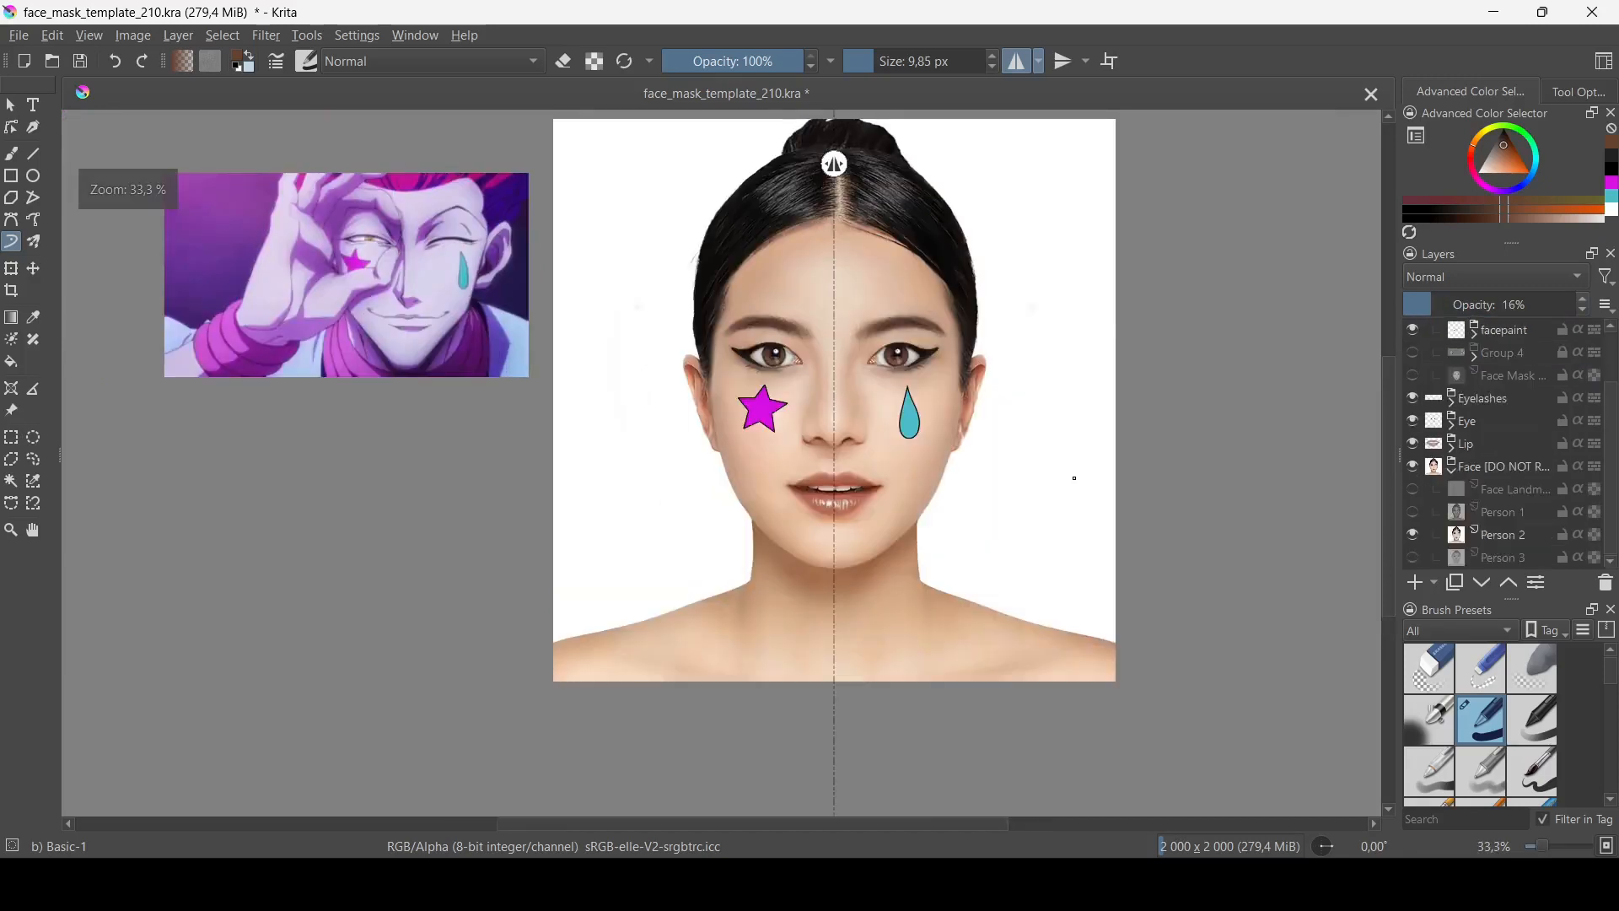
# Step: Toggle between the Person 1, Person 2 and Person 3 preview faces to check the nose contour and face paint
pyautogui.click(1413, 535)
pyautogui.click(1413, 558)
pyautogui.click(1414, 535)
pyautogui.click(1415, 557)
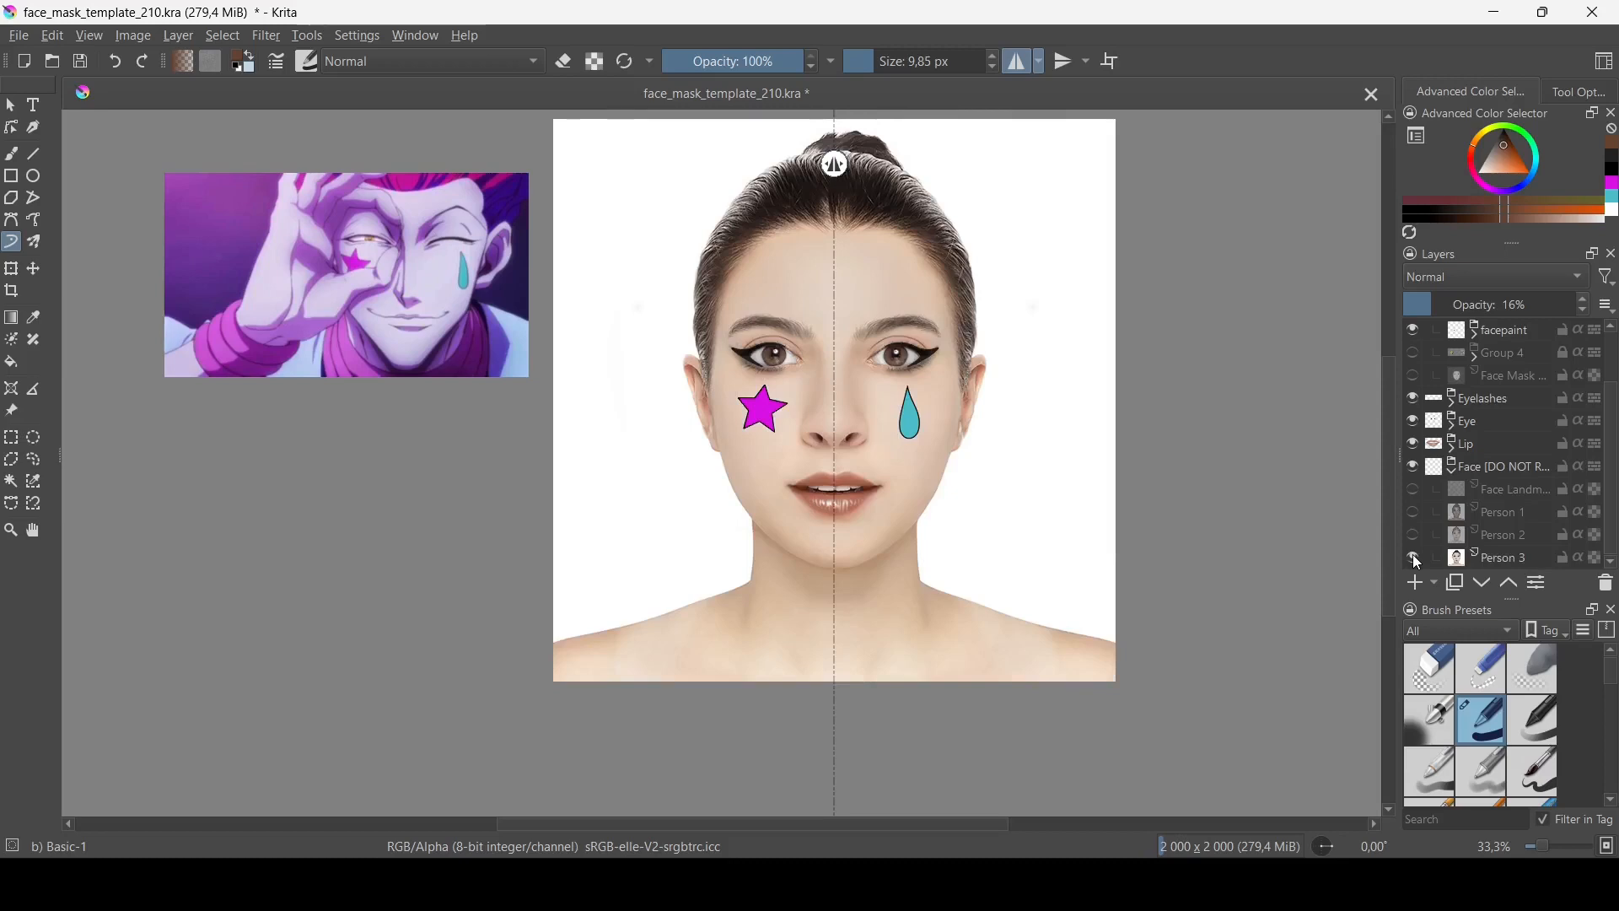
pyautogui.click(1414, 558)
pyautogui.click(1414, 512)
pyautogui.scroll(-1, 820, 381)
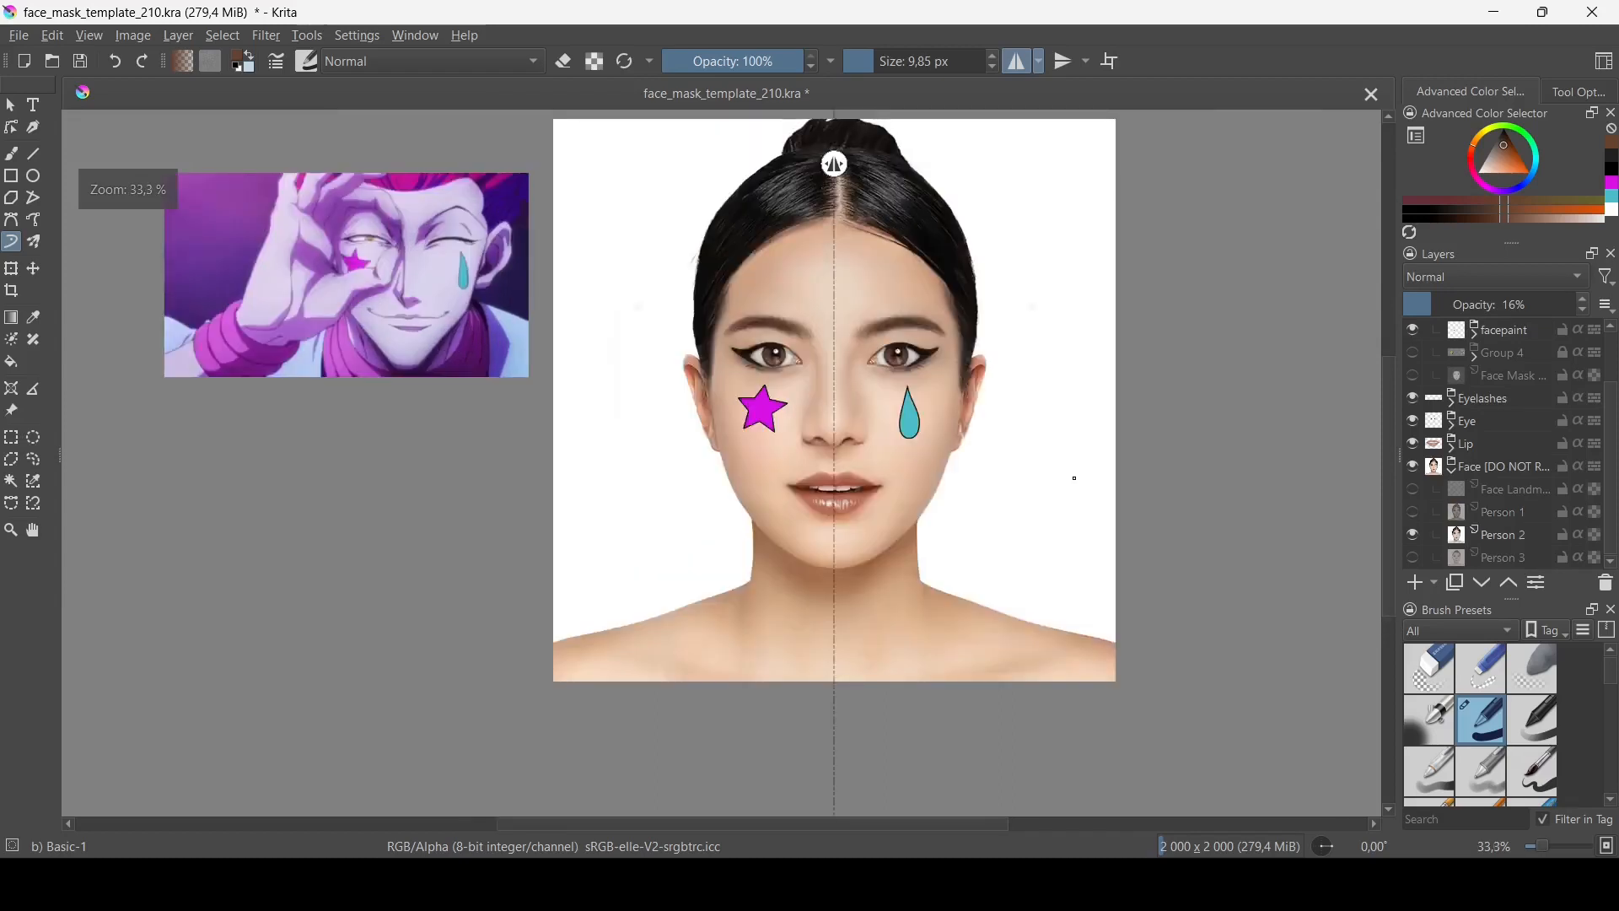
pyautogui.click(1413, 535)
pyautogui.click(1413, 557)
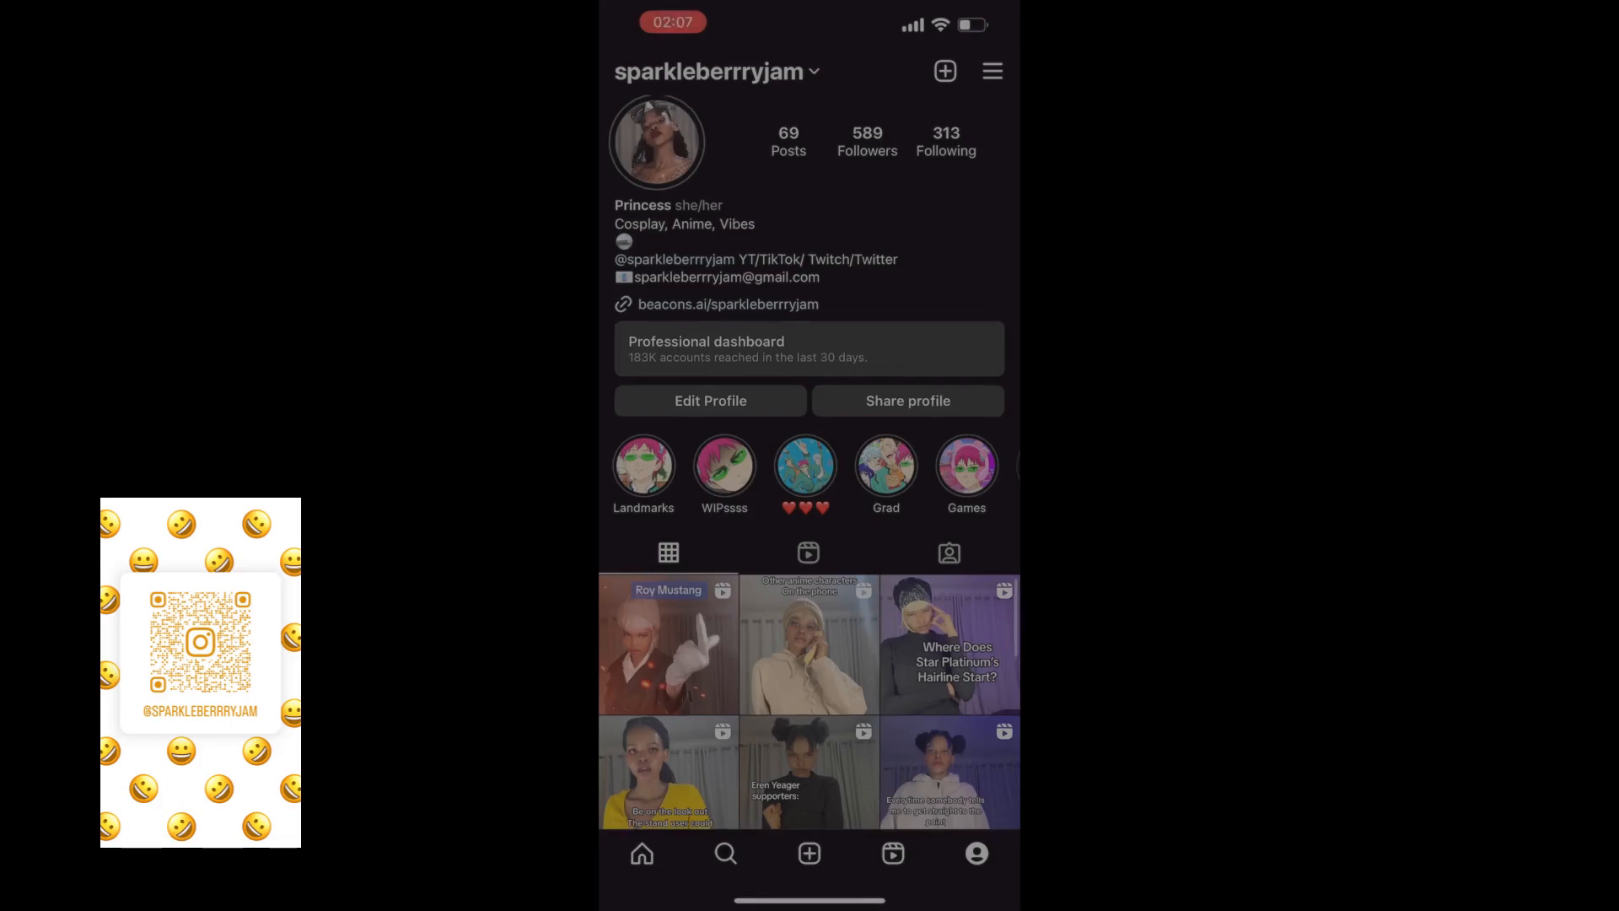
pyautogui.scroll(-3, 810, 506)
pyautogui.scroll(-5, 809, 506)
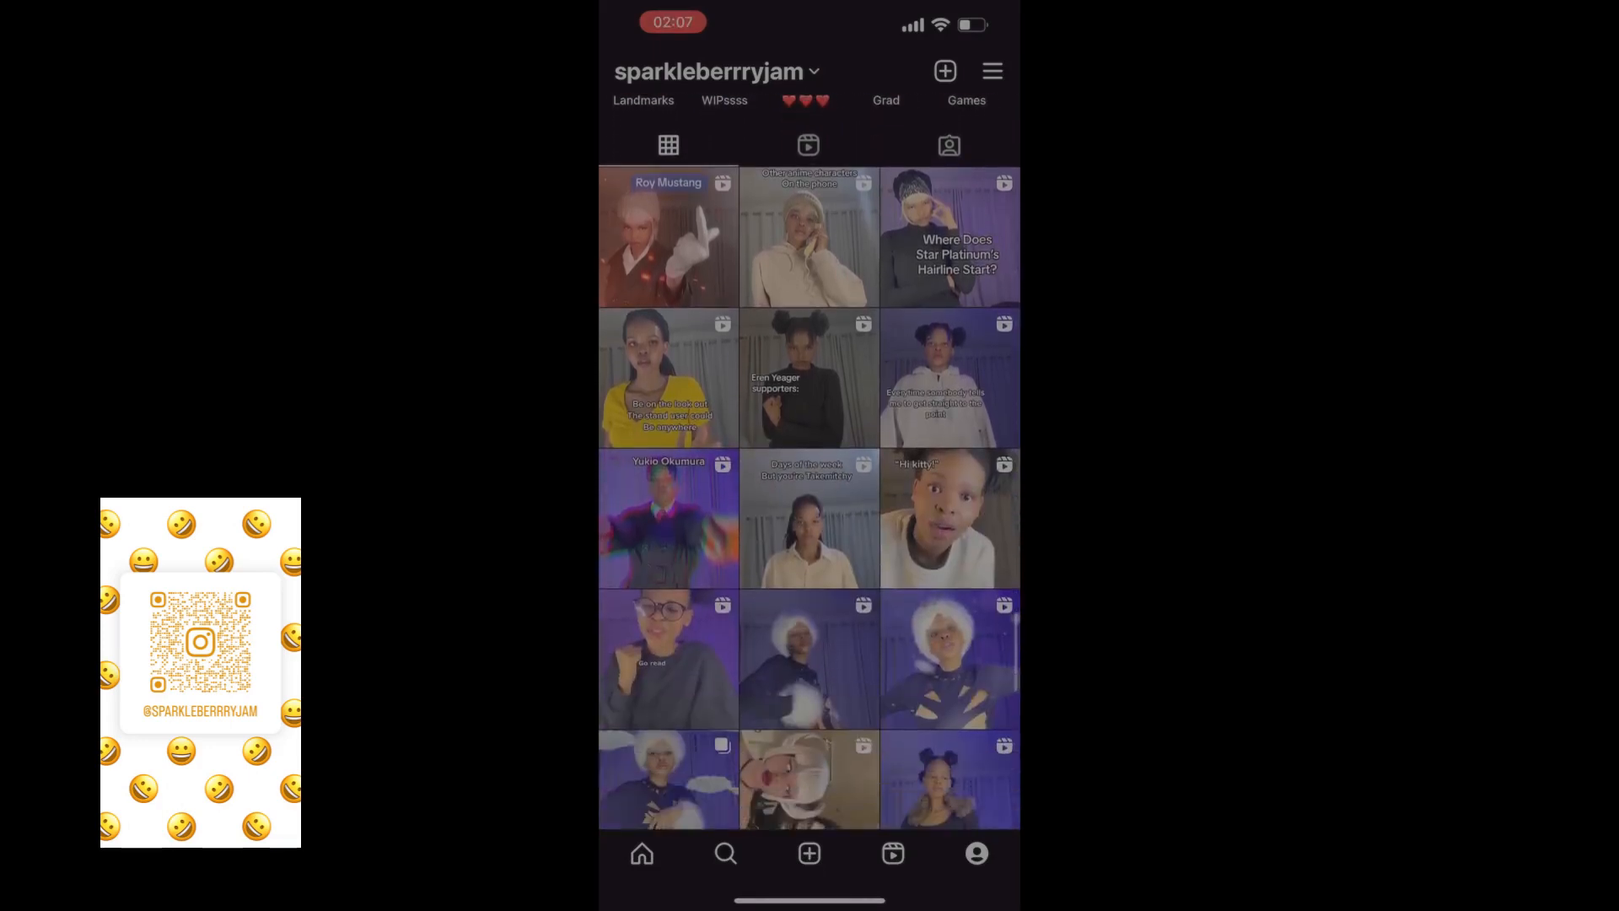
pyautogui.scroll(-6, 810, 506)
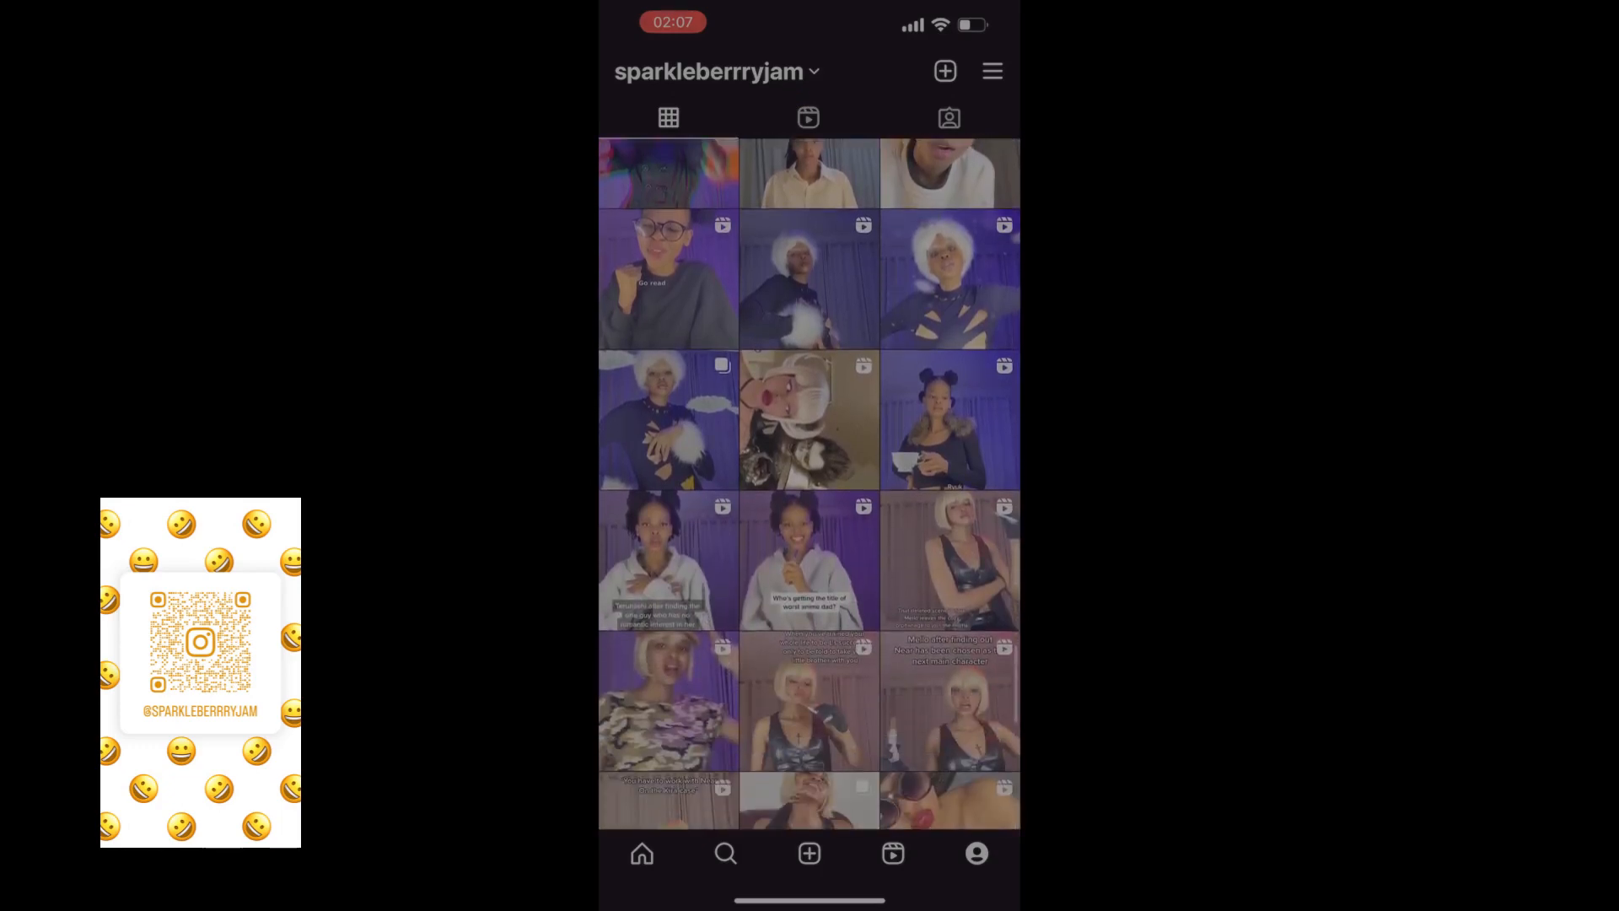
pyautogui.scroll(-5, 809, 506)
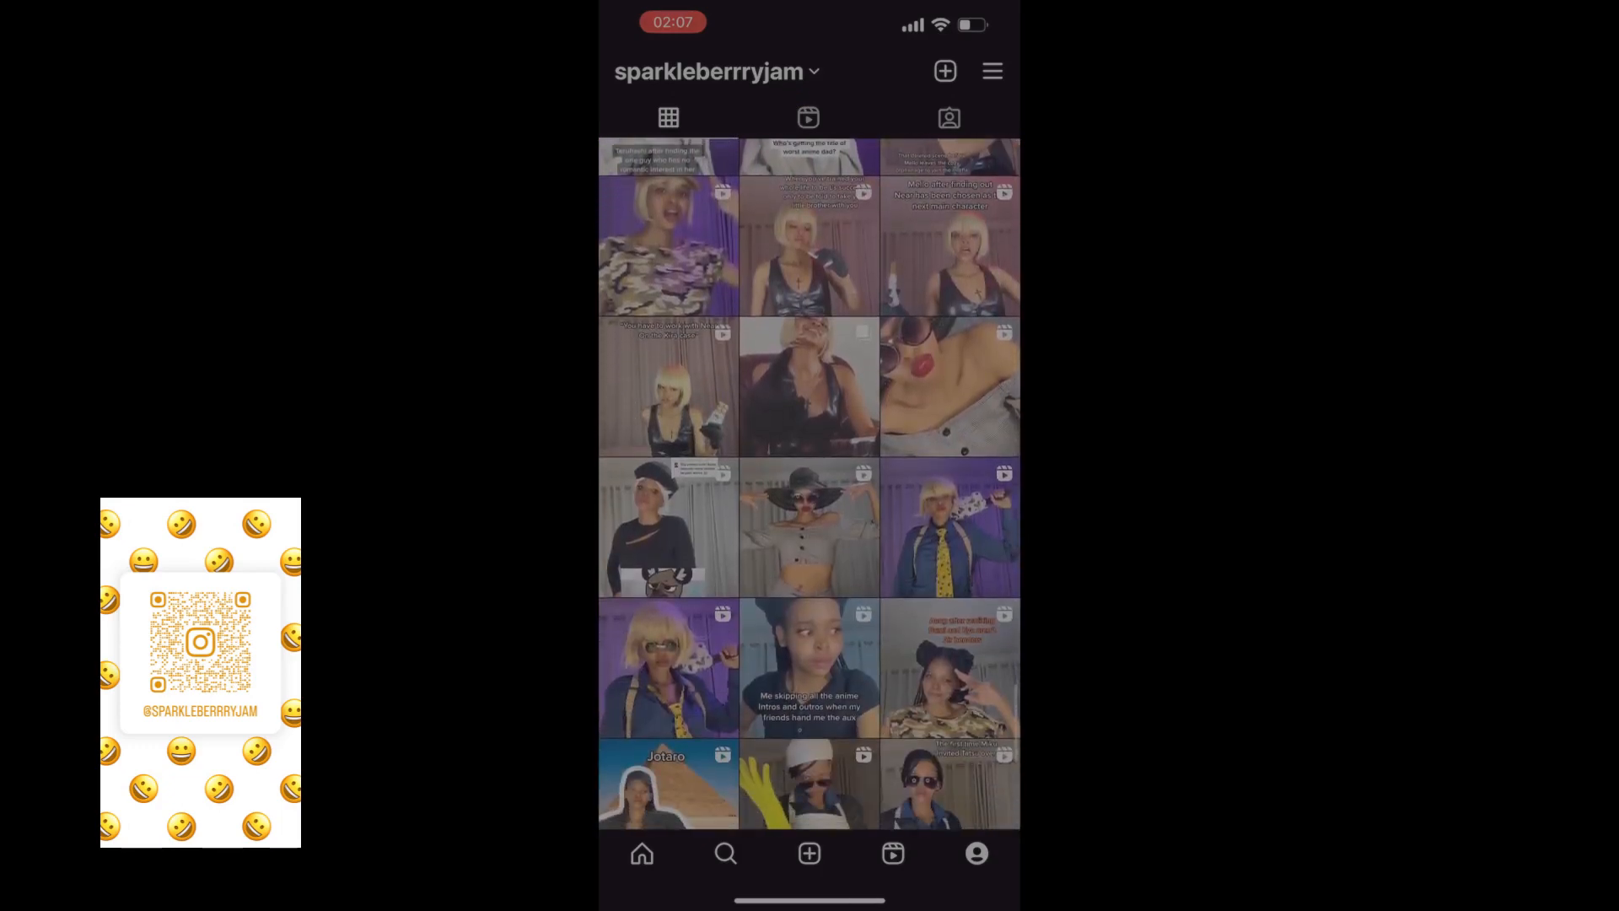
pyautogui.scroll(15, 810, 506)
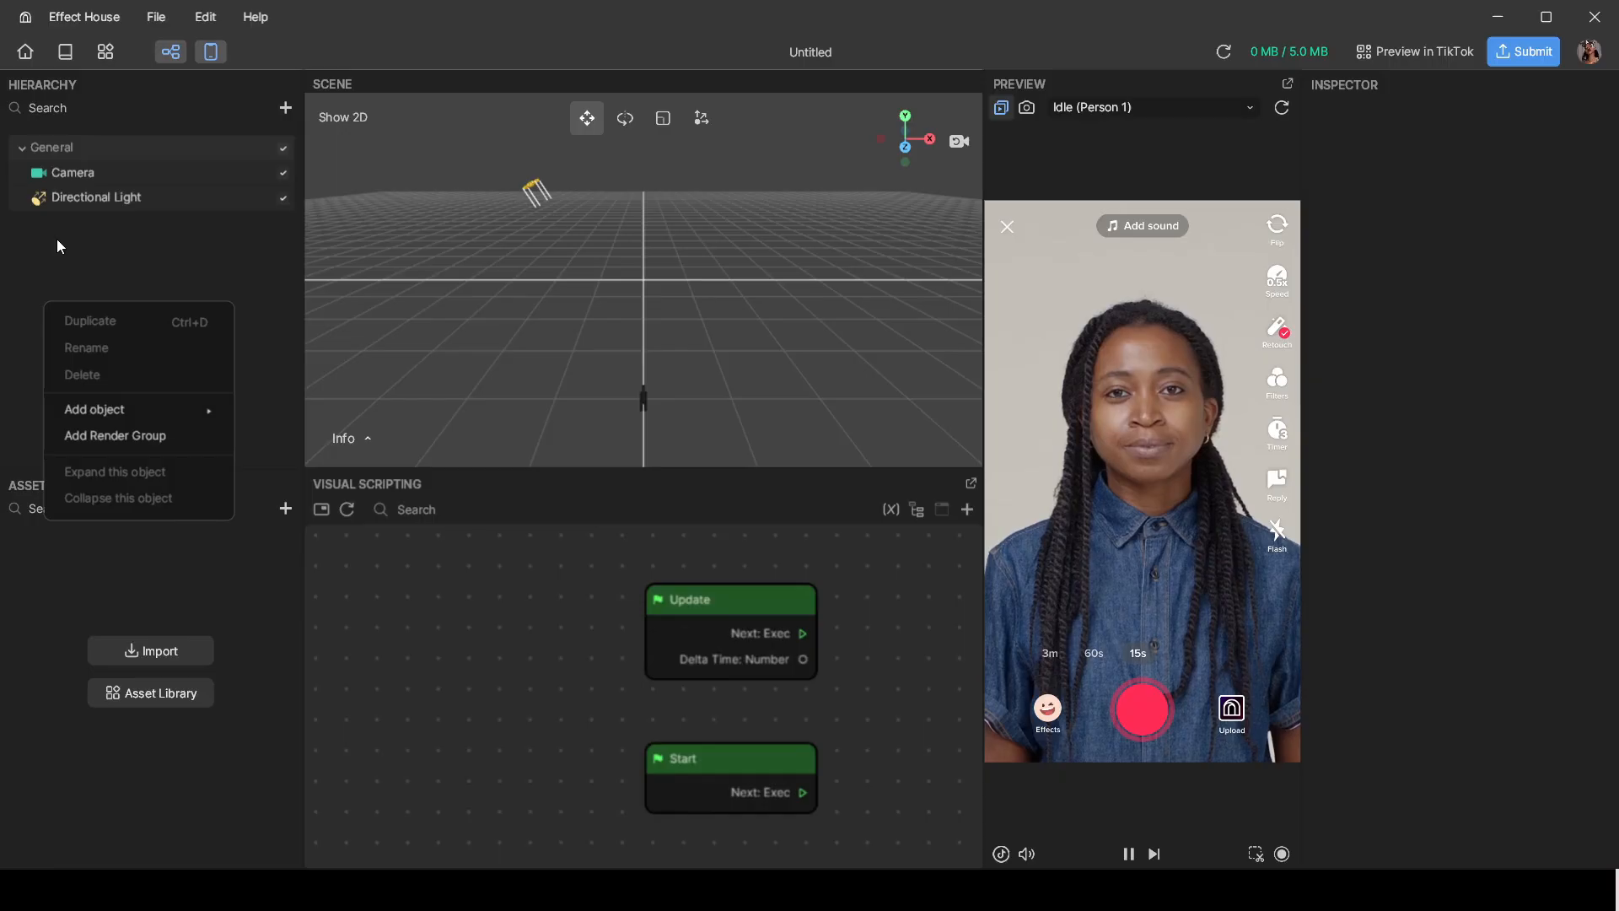
# Step: Switch to Effect House and add a Face Stretch object from the face effects to the scene hierarchy
pyautogui.moveTo(89, 410)
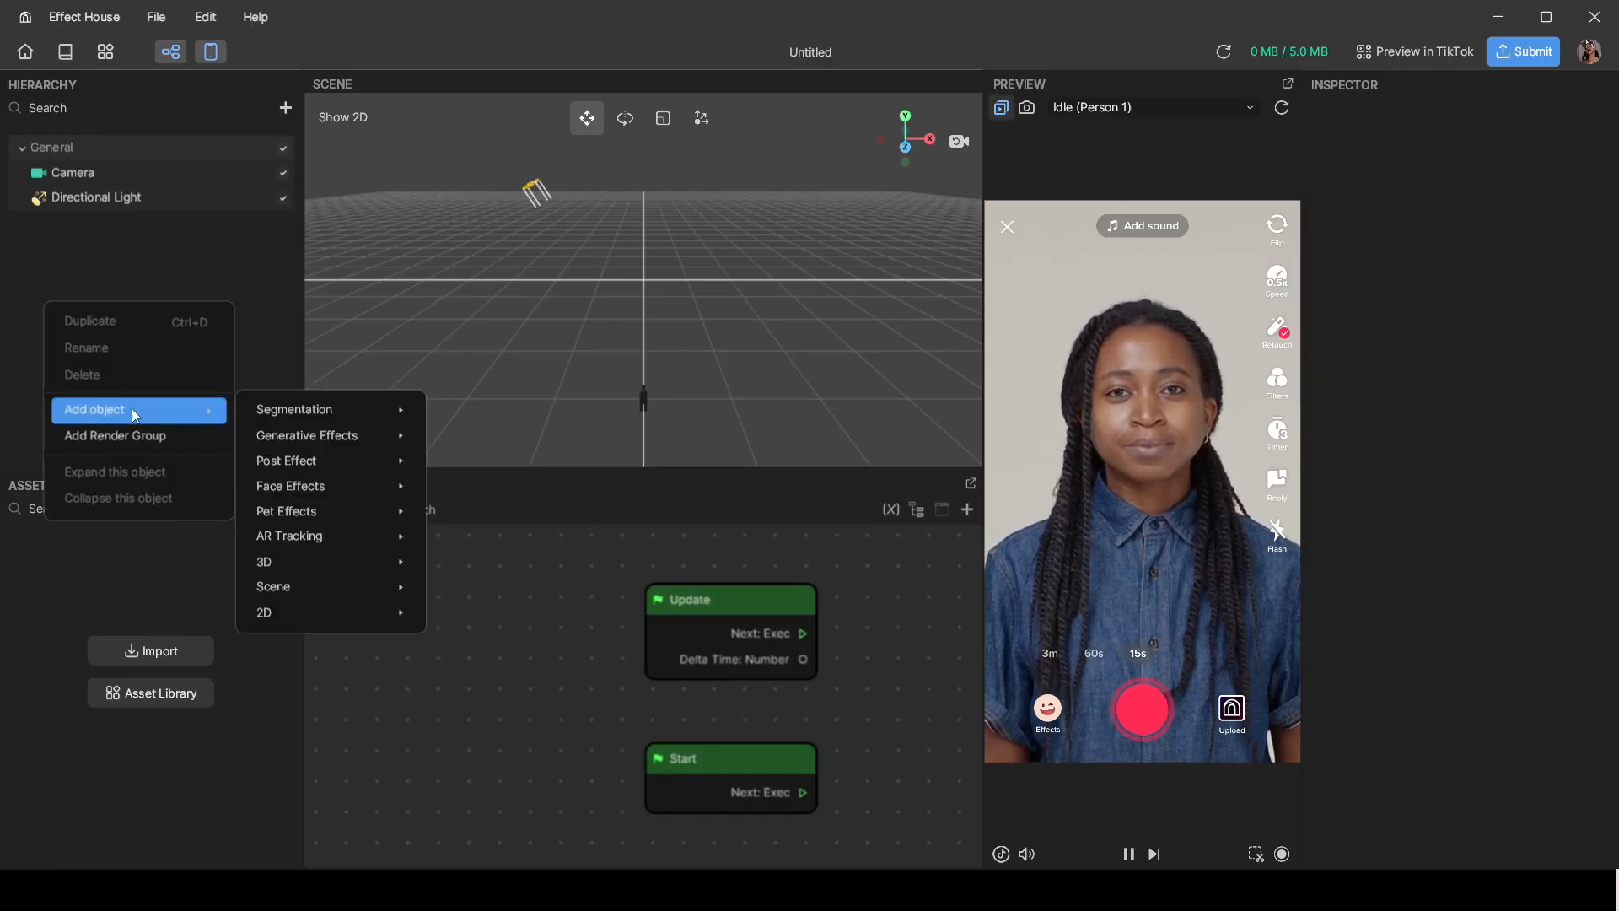
pyautogui.moveTo(309, 469)
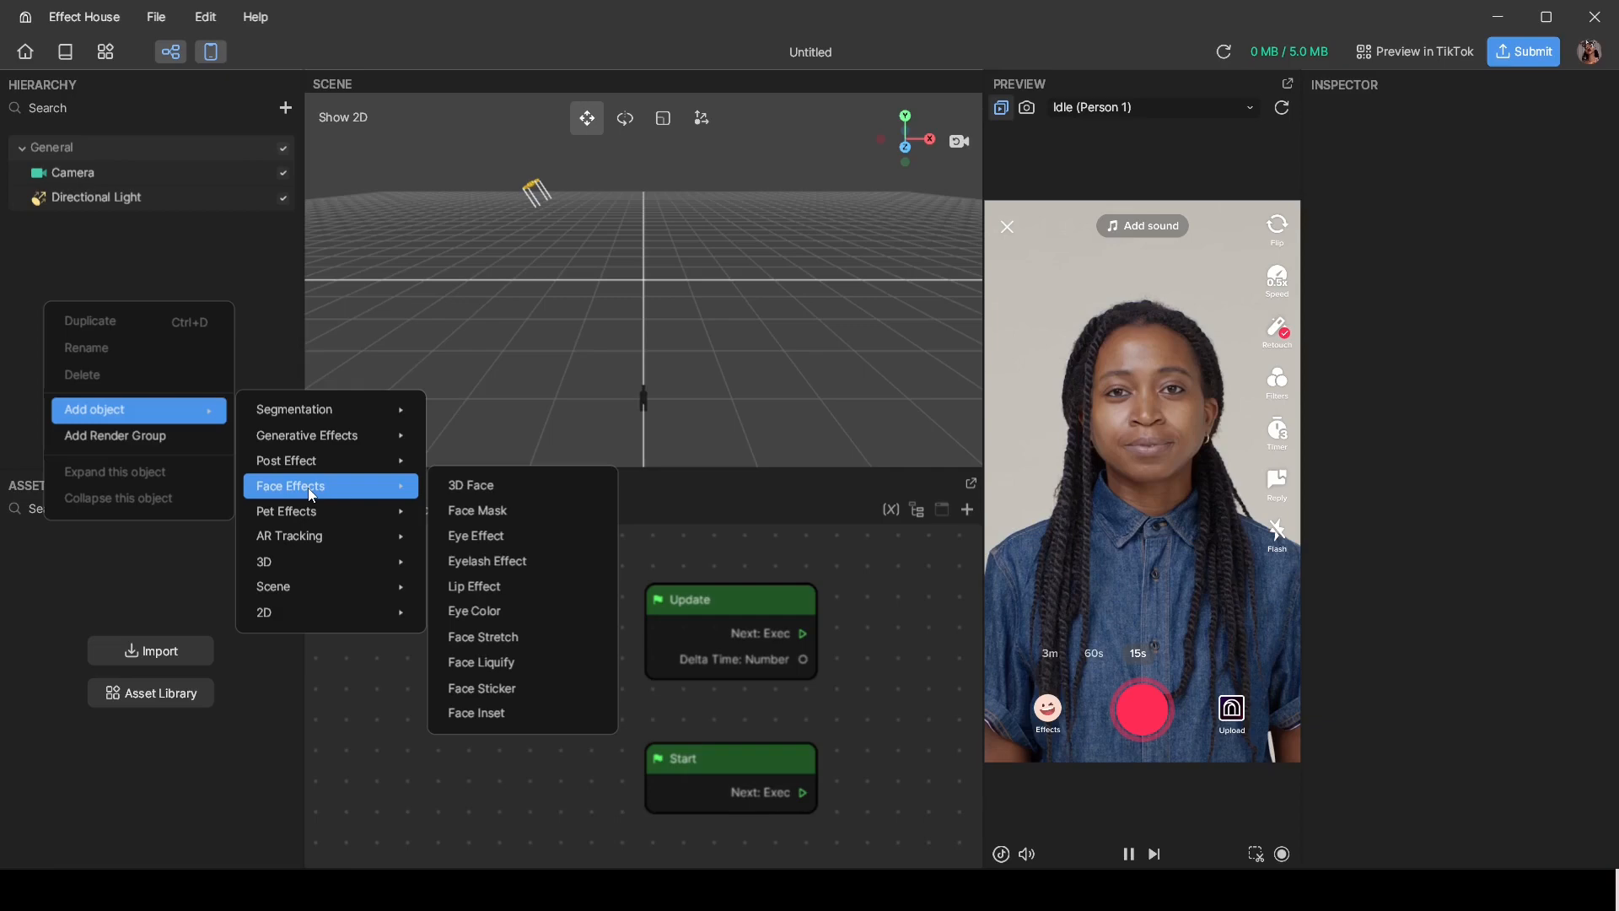
pyautogui.click(459, 641)
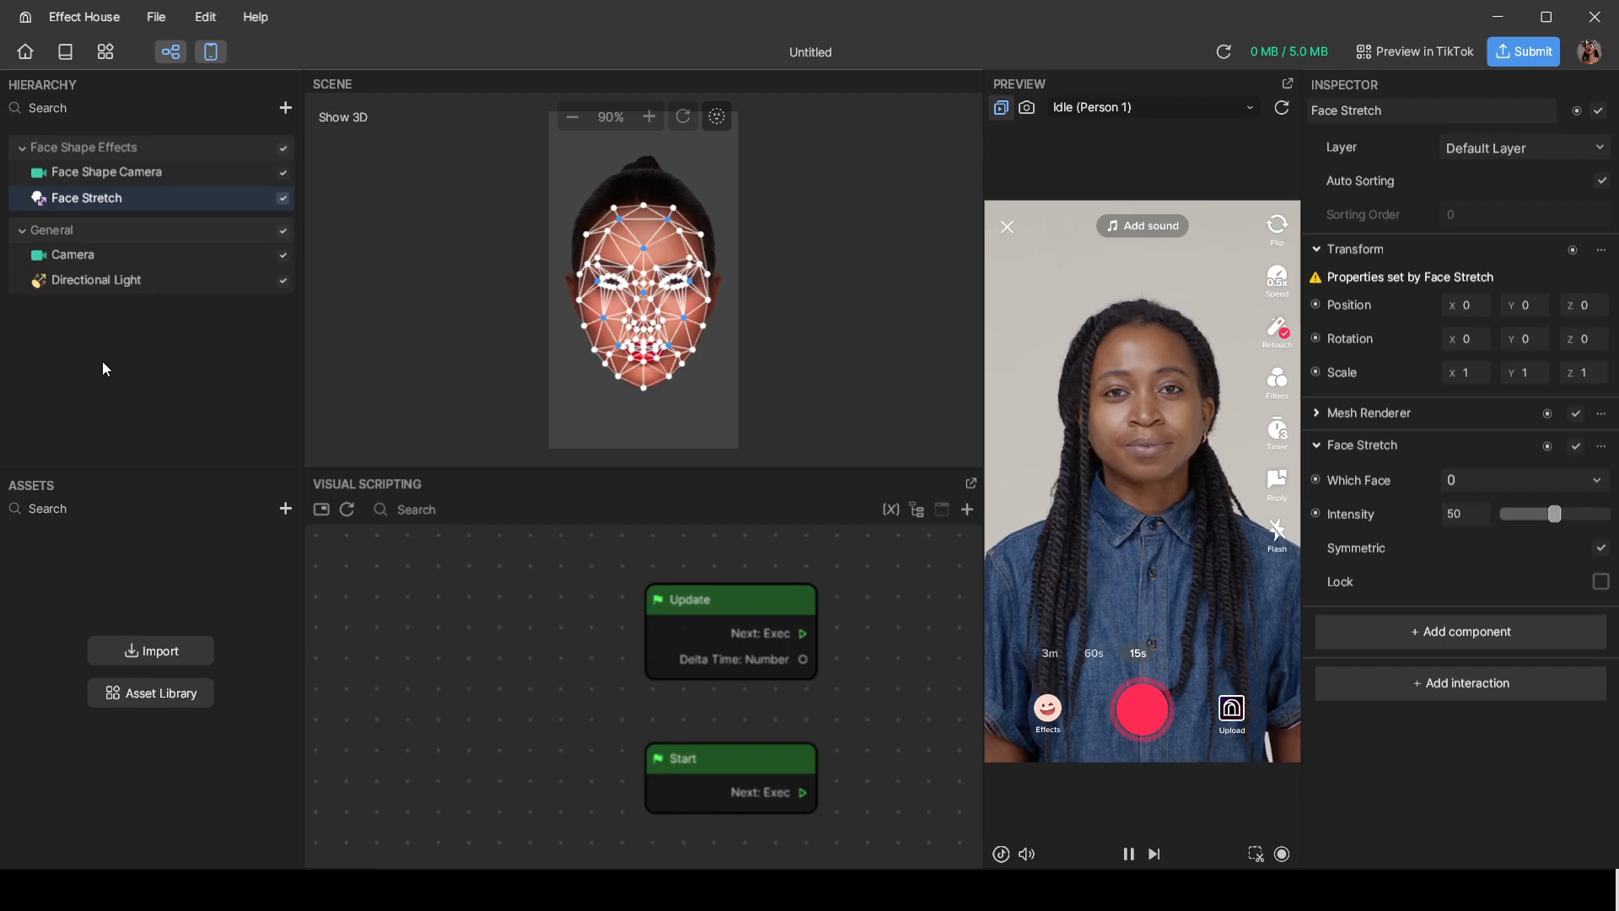
# Step: Try moving a control point beside the nose bridge on the Face Stretch mesh and undo the move
pyautogui.scroll(2, 666, 323)
pyautogui.scroll(3, 666, 323)
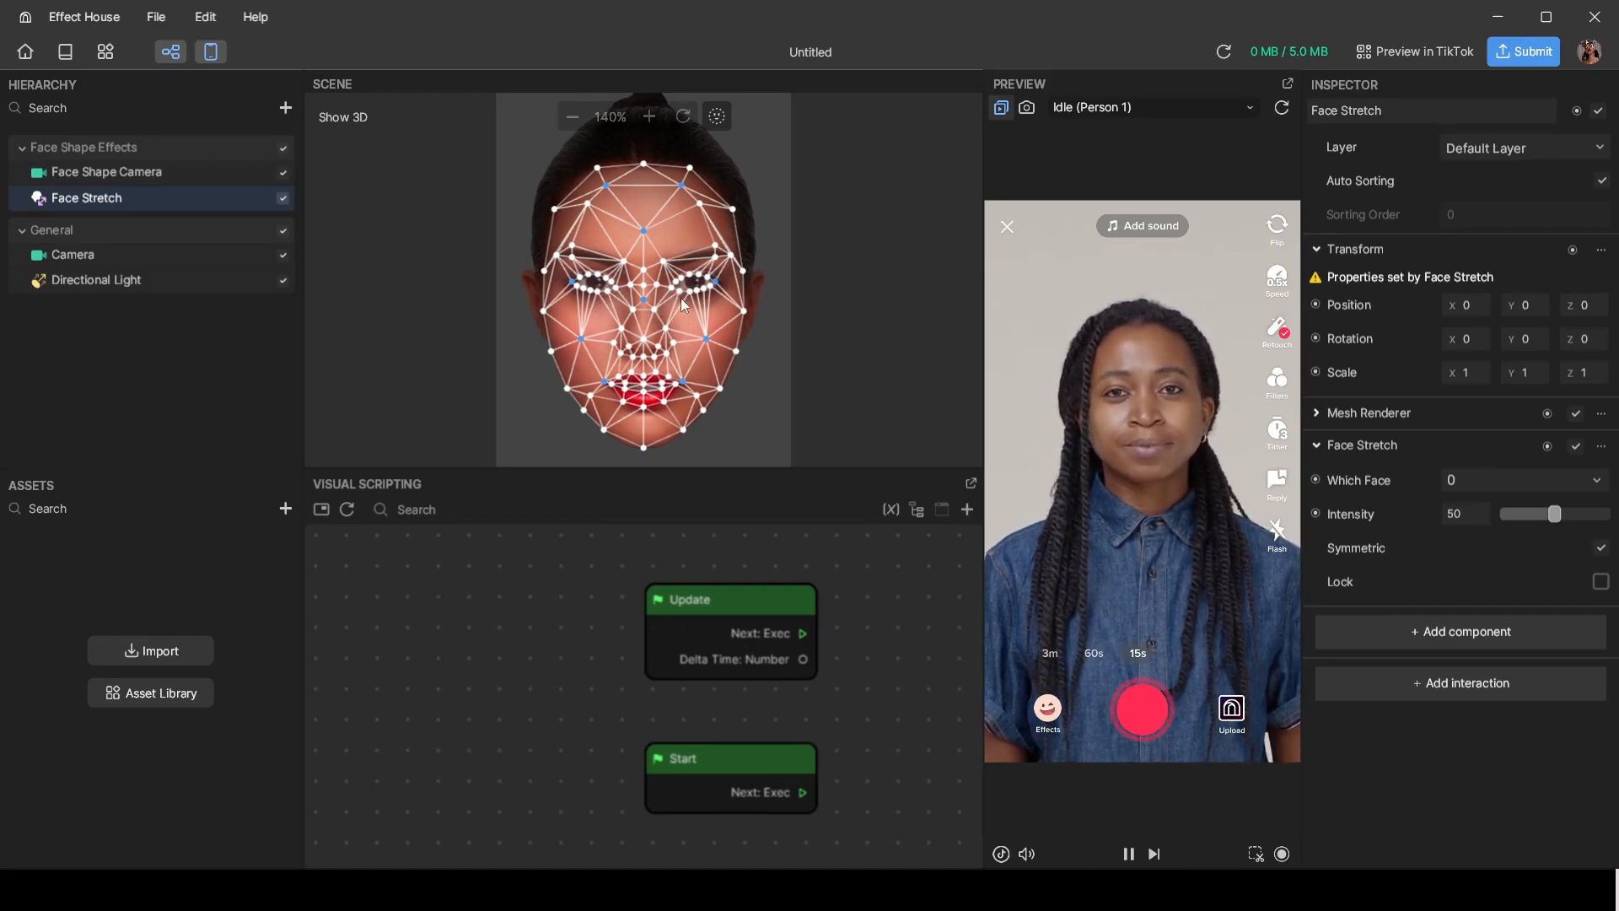
pyautogui.scroll(2, 574, 310)
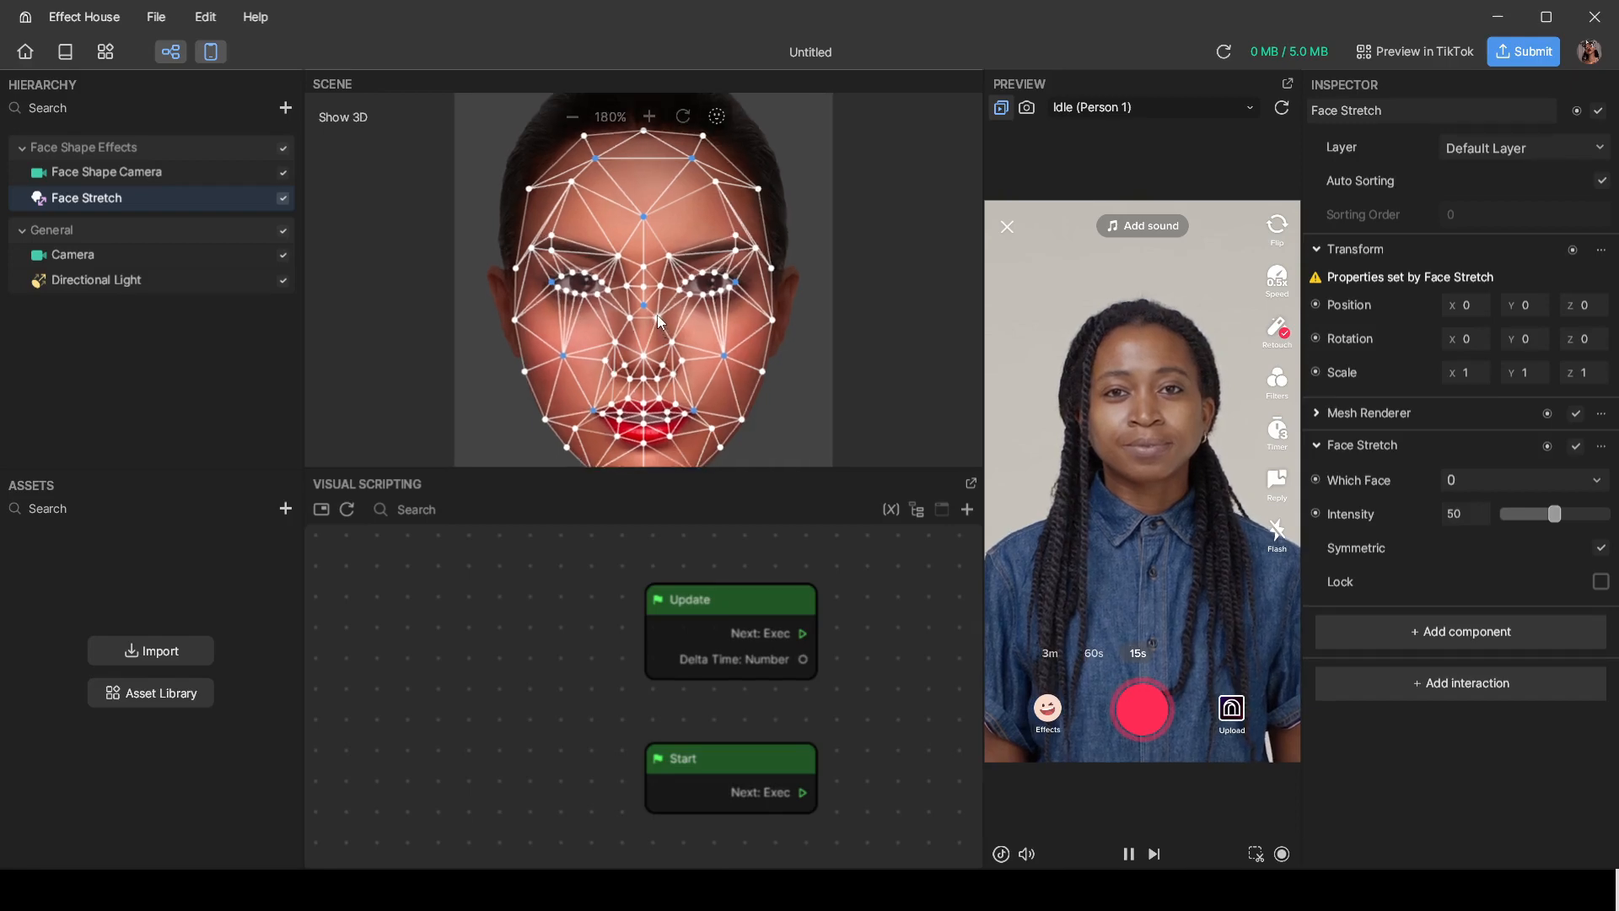
pyautogui.moveTo(655, 330)
pyautogui.mouseDown()
pyautogui.moveTo(986, 359)
pyautogui.moveTo(641, 333)
pyautogui.moveTo(977, 347)
pyautogui.moveTo(664, 340)
pyautogui.mouseUp()
pyautogui.hotkey('ctrl', 'z')
pyautogui.scroll(5, 674, 341)
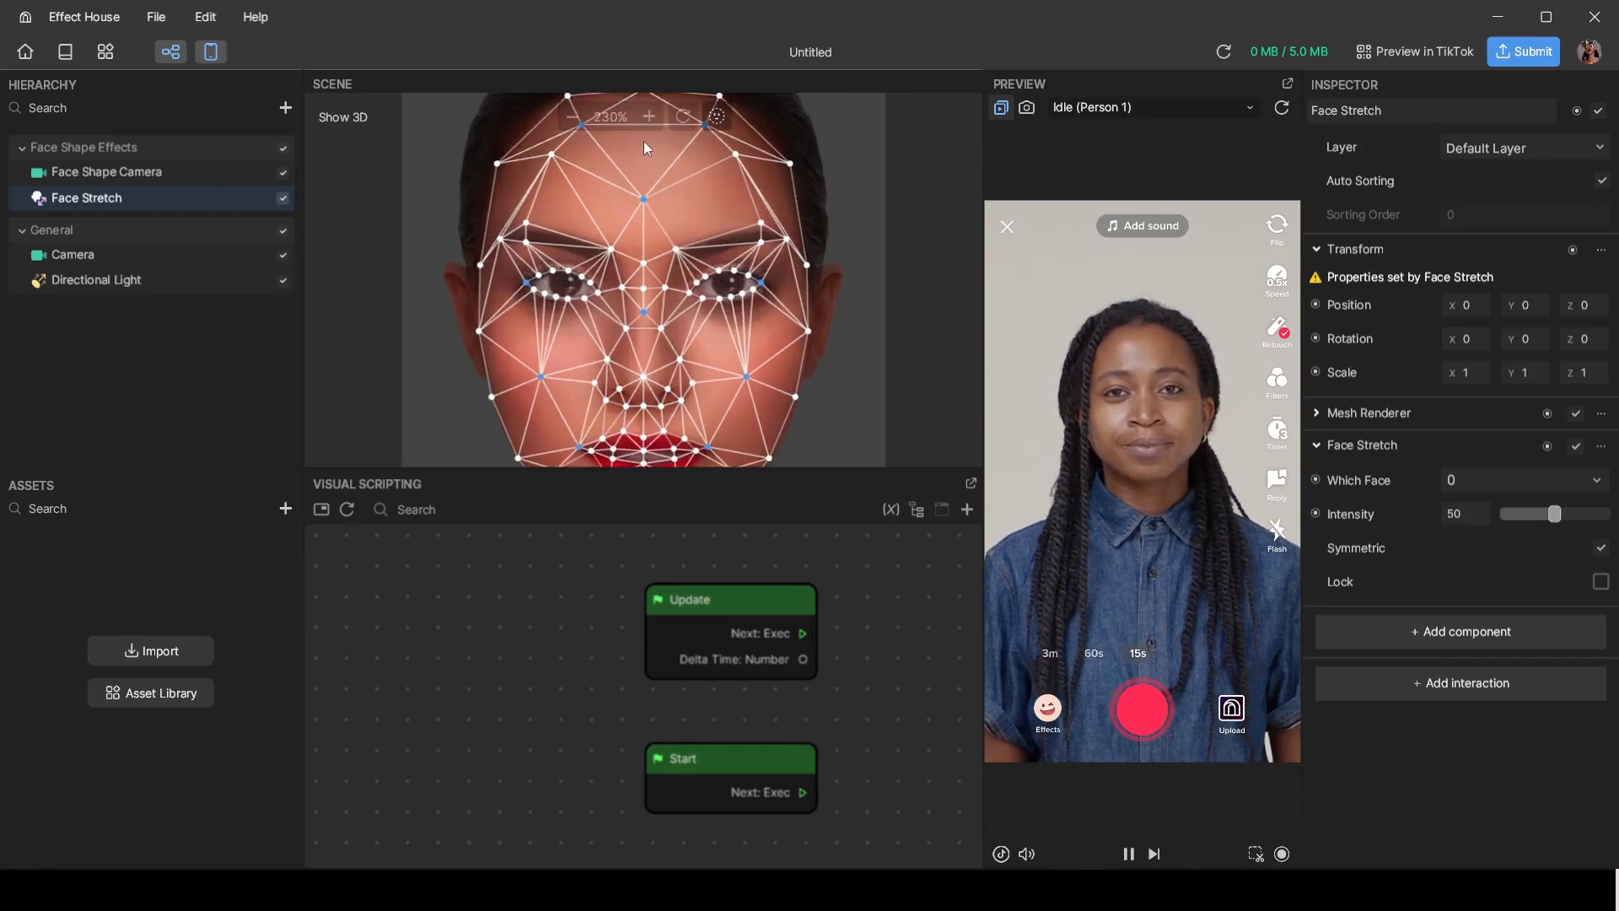
pyautogui.scroll(1, 666, 324)
pyautogui.scroll(2, 673, 295)
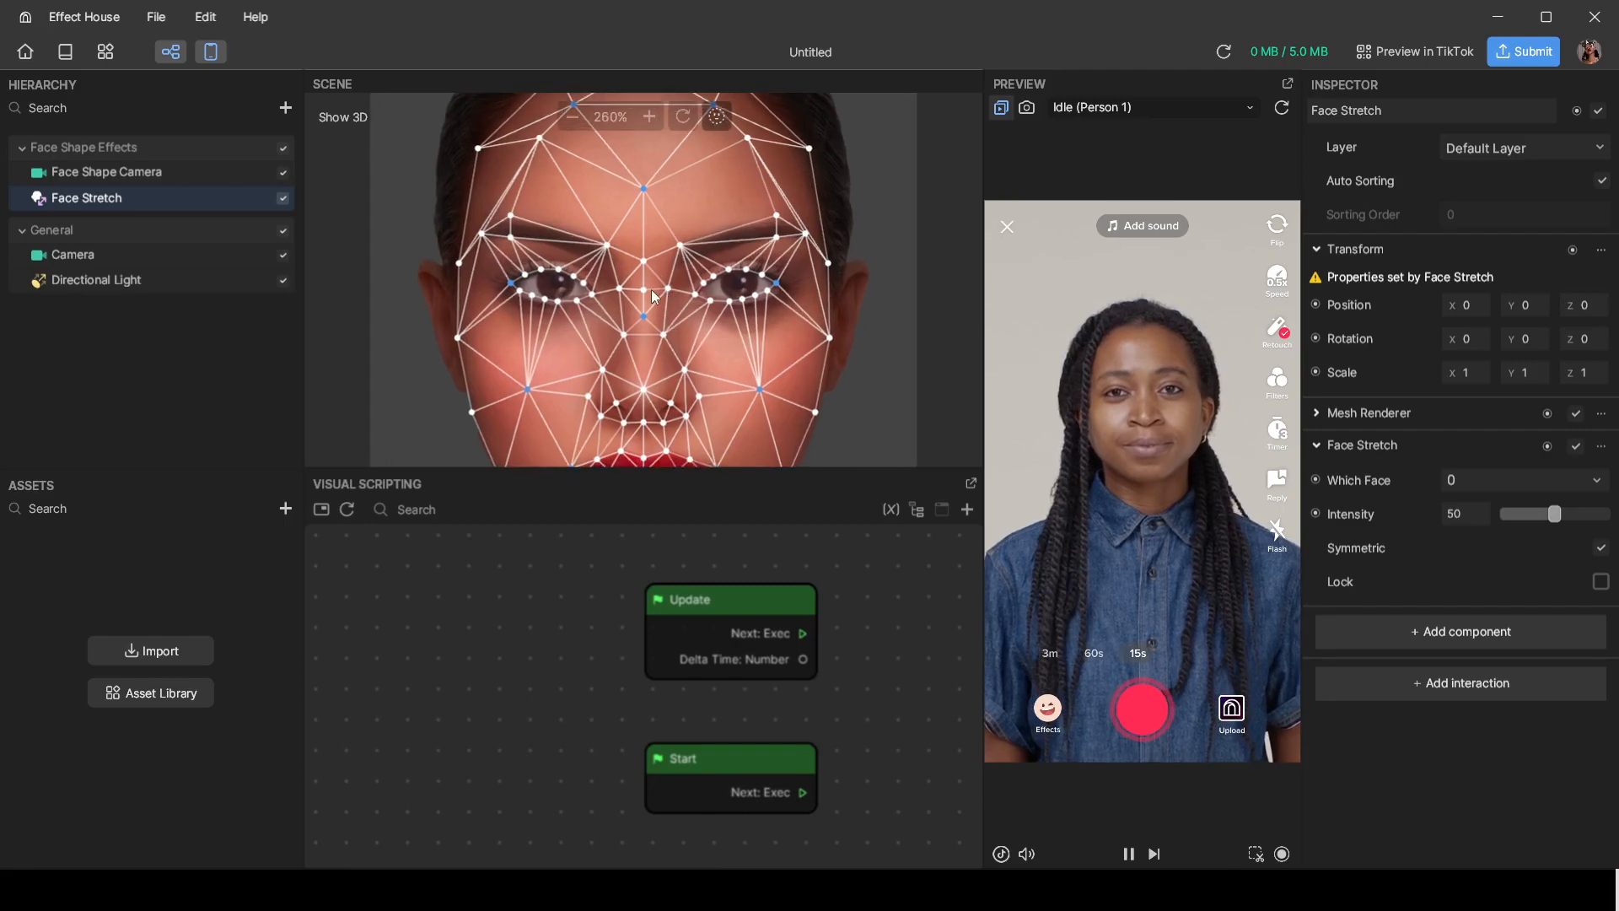
# Step: Narrow the nose bridge on the Face Stretch mesh by moving its upper and middle side control points inward
pyautogui.moveTo(668, 289); pyautogui.dragTo(658, 290)
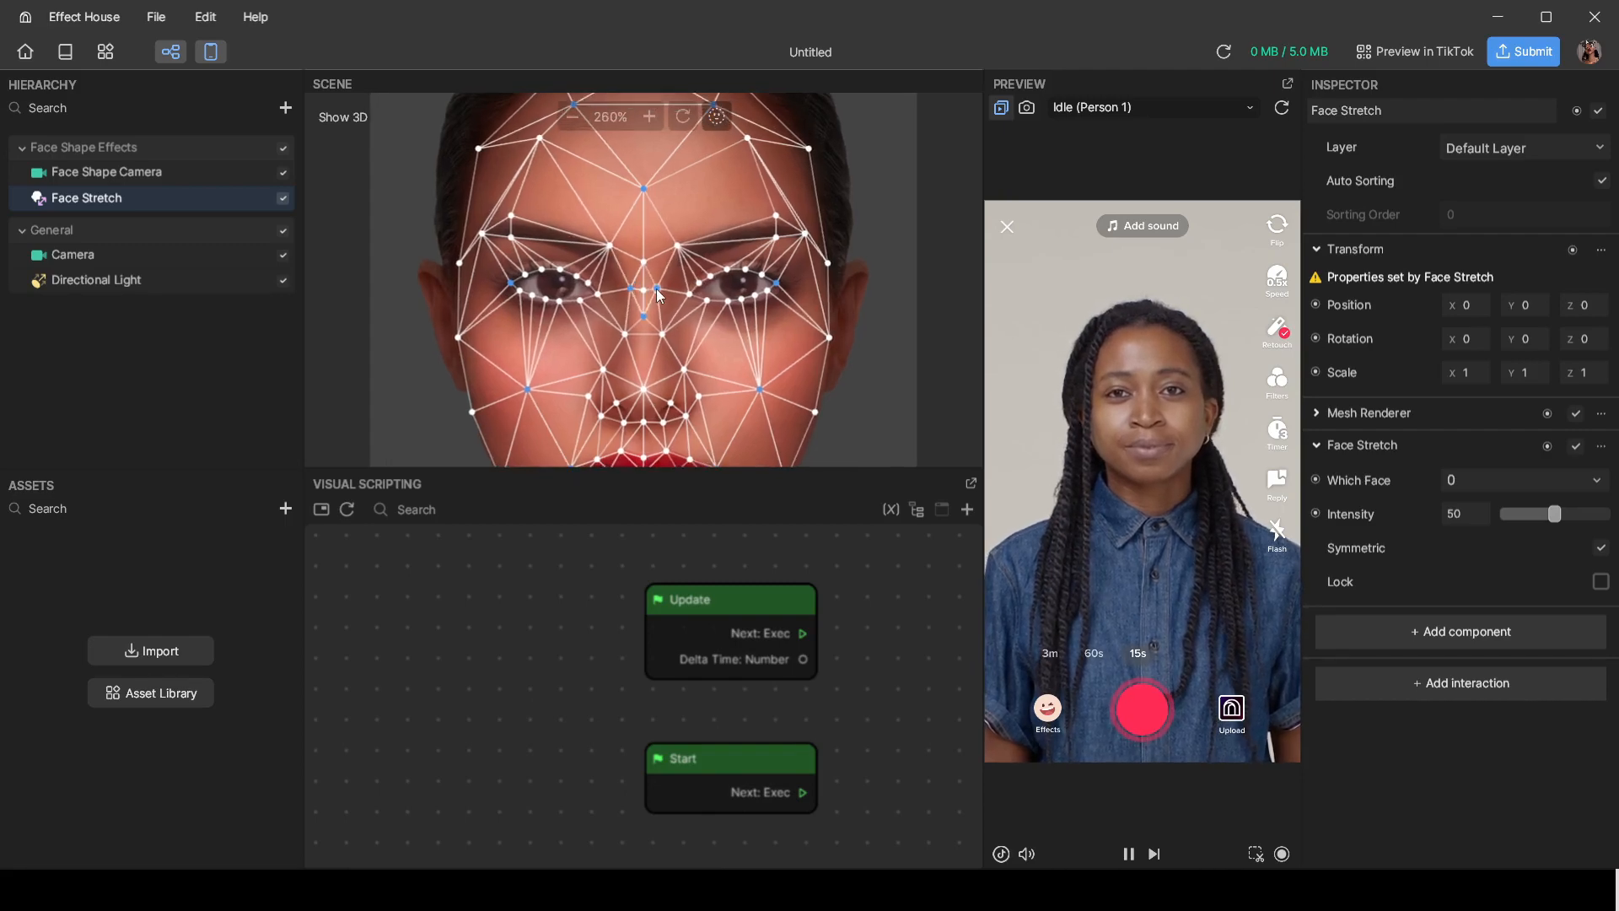
pyautogui.scroll(2, 660, 307)
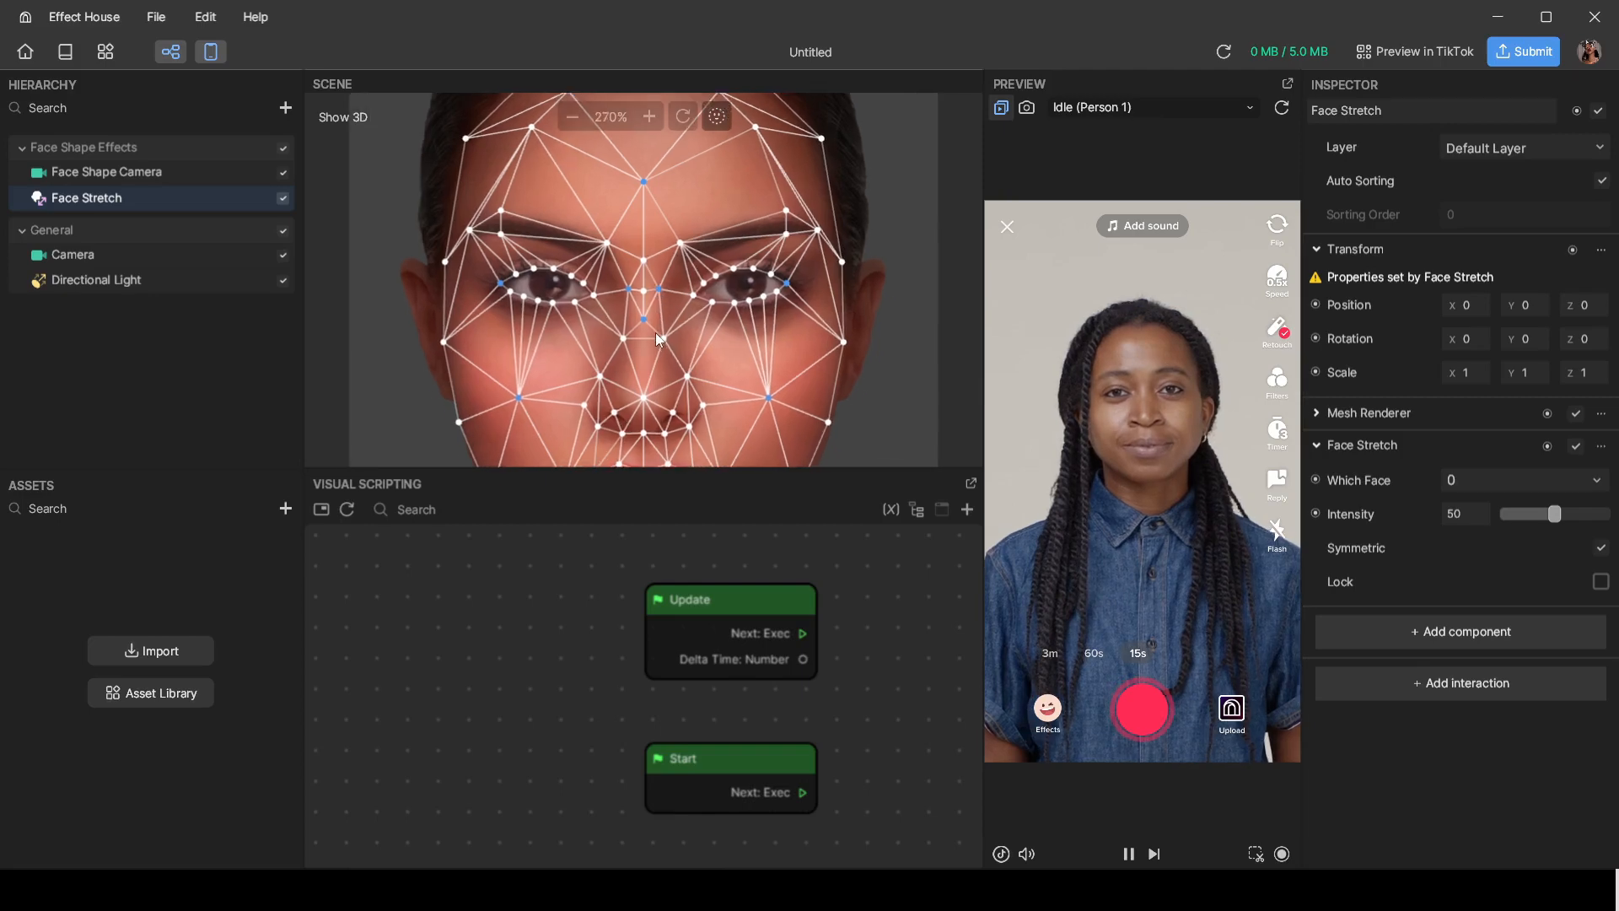
pyautogui.moveTo(663, 343); pyautogui.dragTo(662, 349)
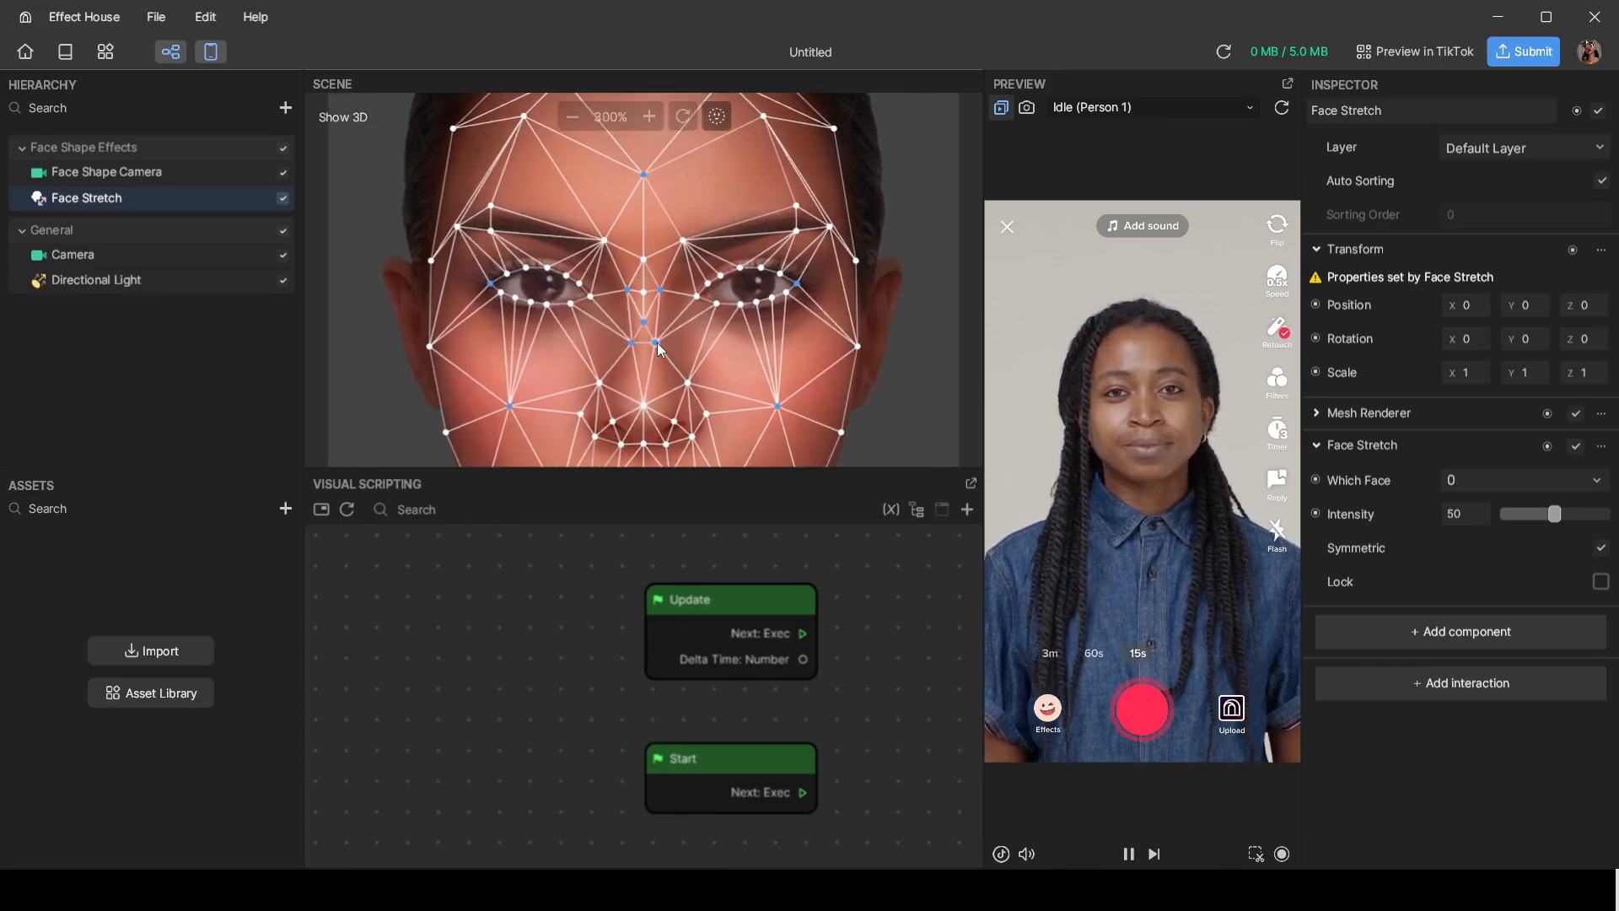
# Step: Slim the lower nose on the Face Stretch mesh by moving the control points above the nostrils inward
pyautogui.scroll(1, 690, 395)
pyautogui.moveTo(690, 393); pyautogui.dragTo(681, 389)
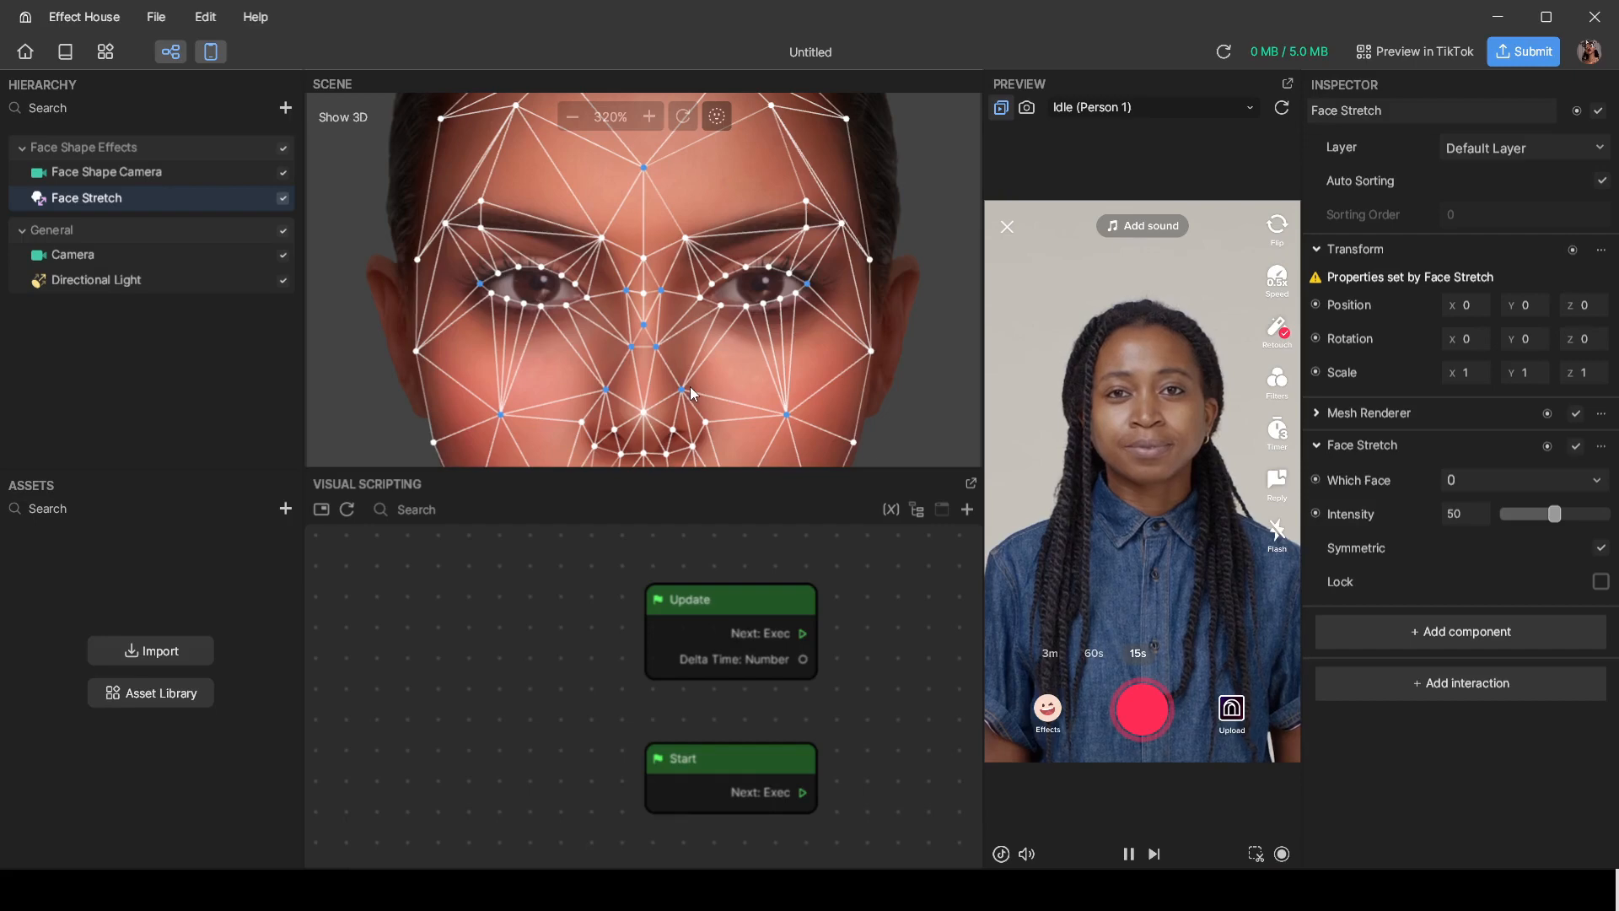
pyautogui.scroll(-1, 694, 399)
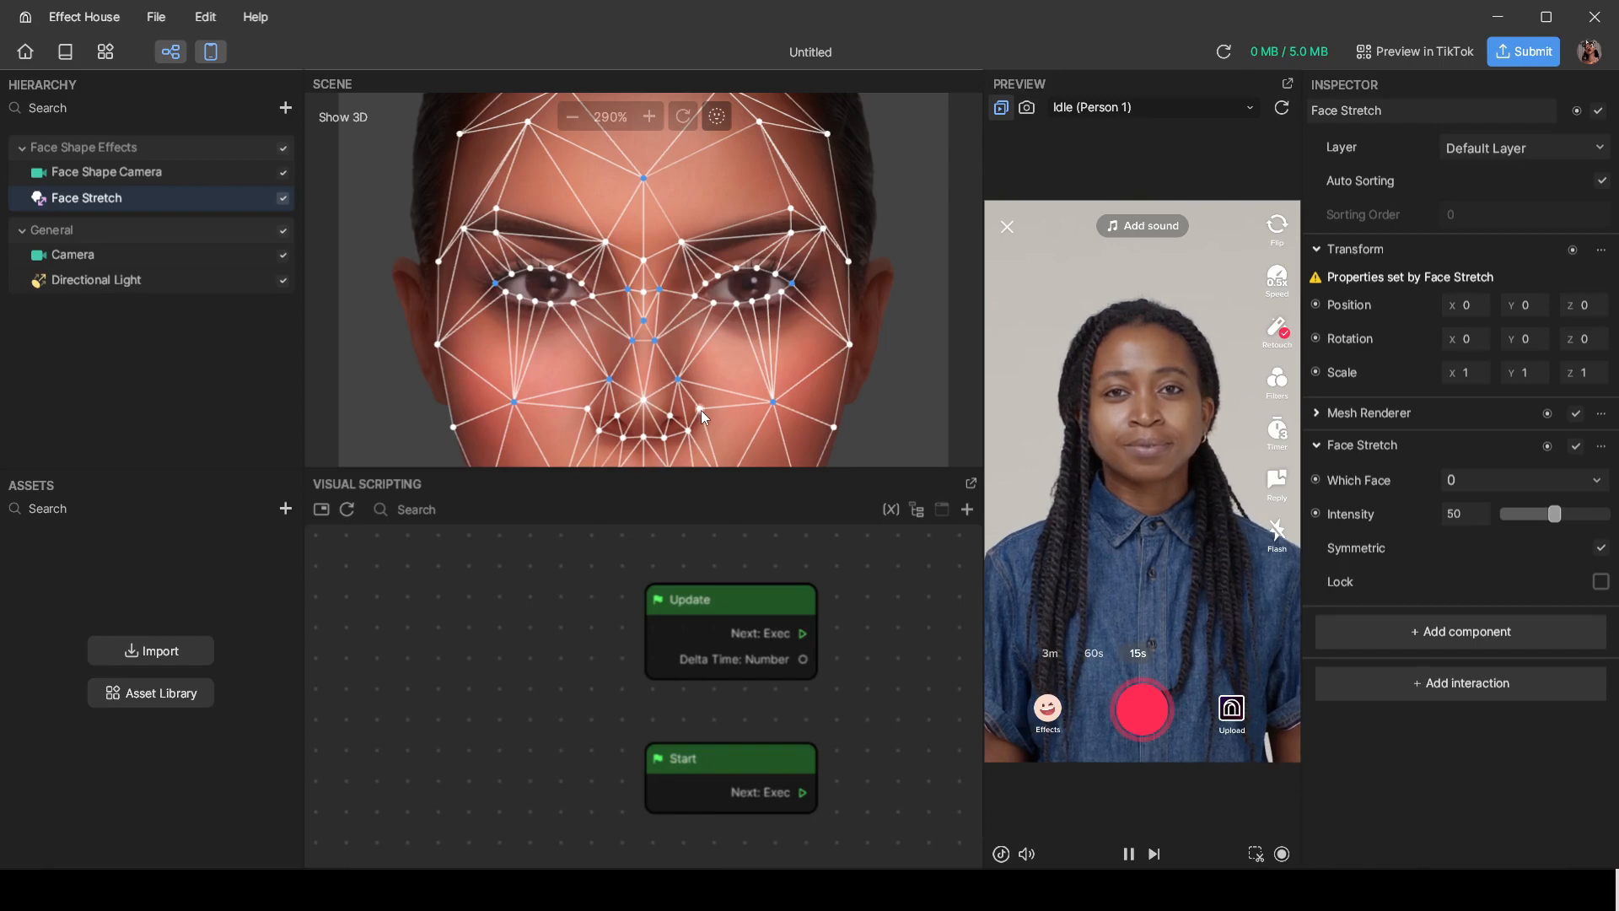
pyautogui.scroll(1, 692, 391)
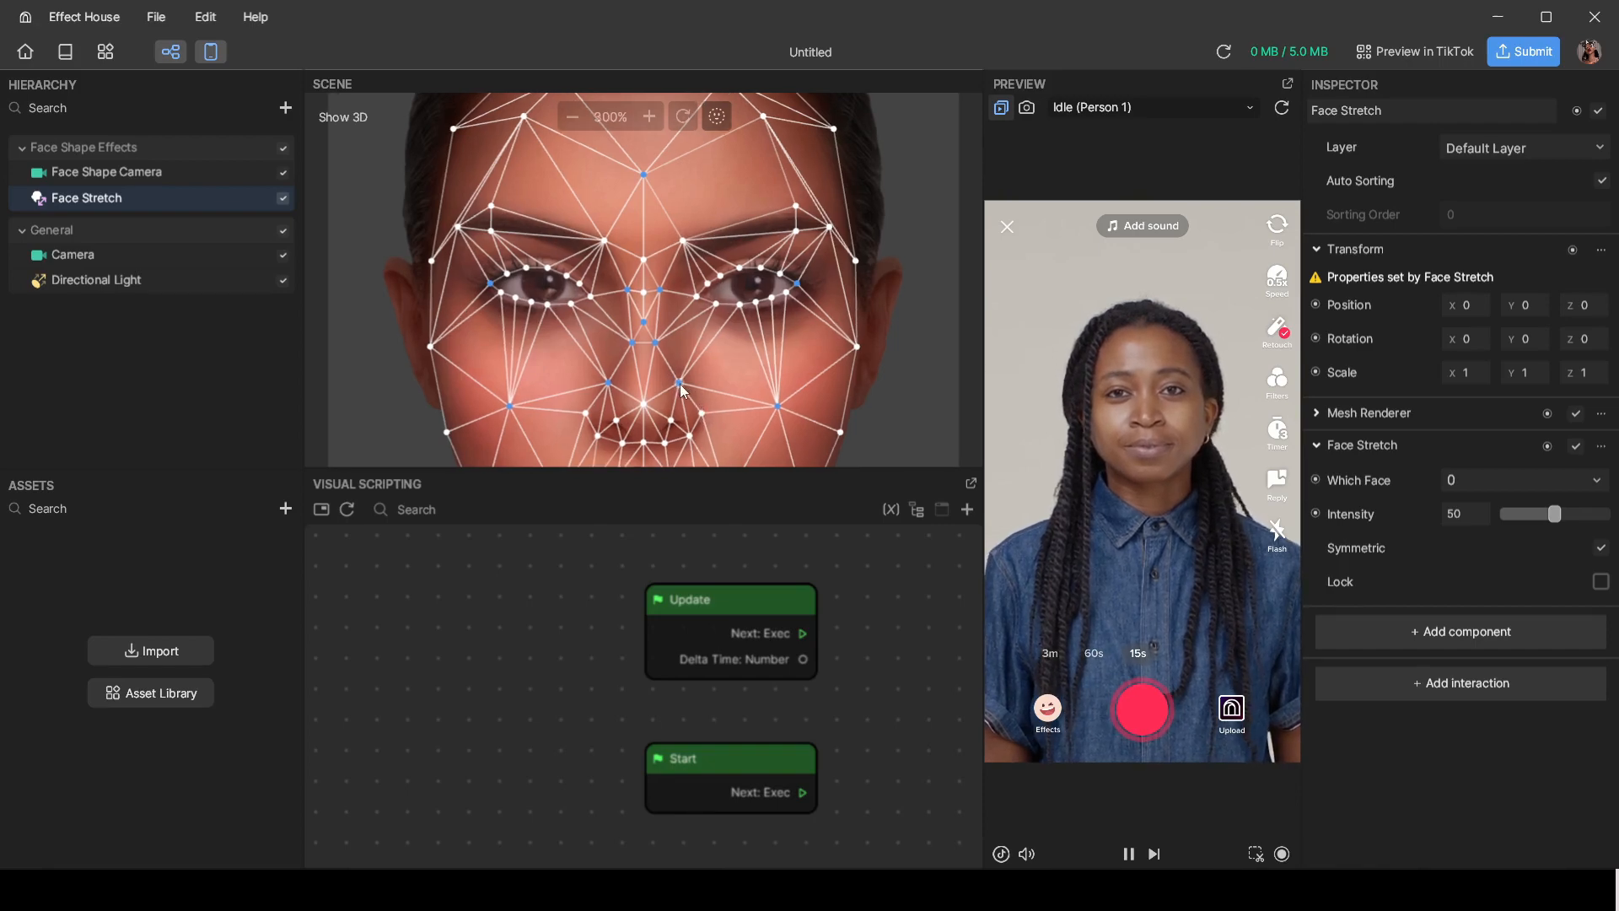
pyautogui.moveTo(681, 385); pyautogui.dragTo(674, 389)
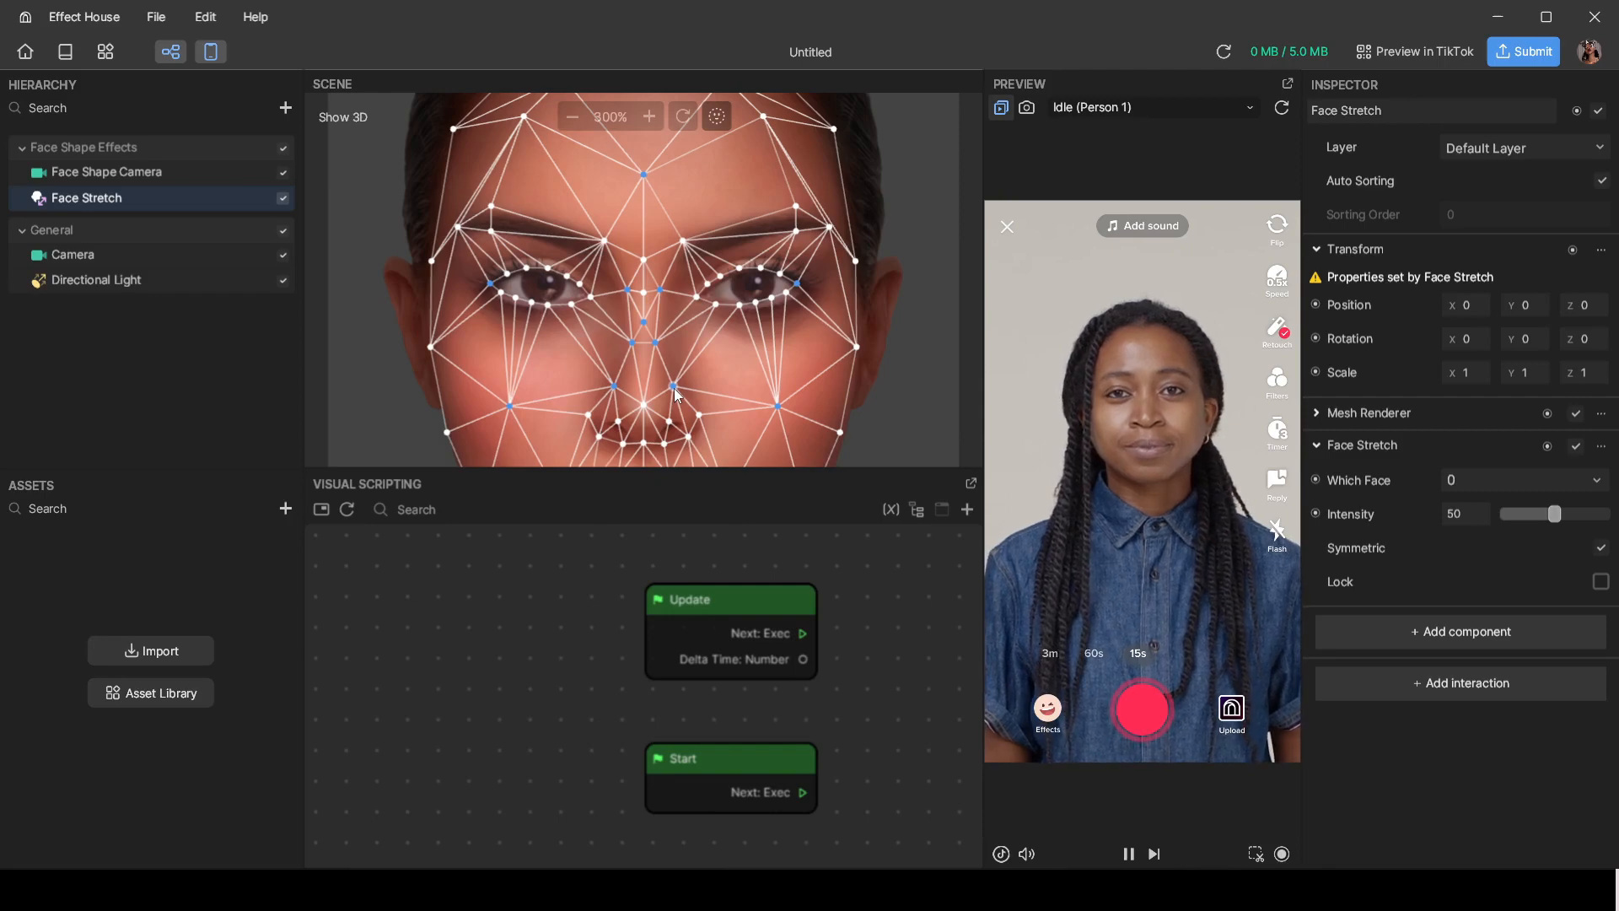
pyautogui.scroll(-4, 711, 358)
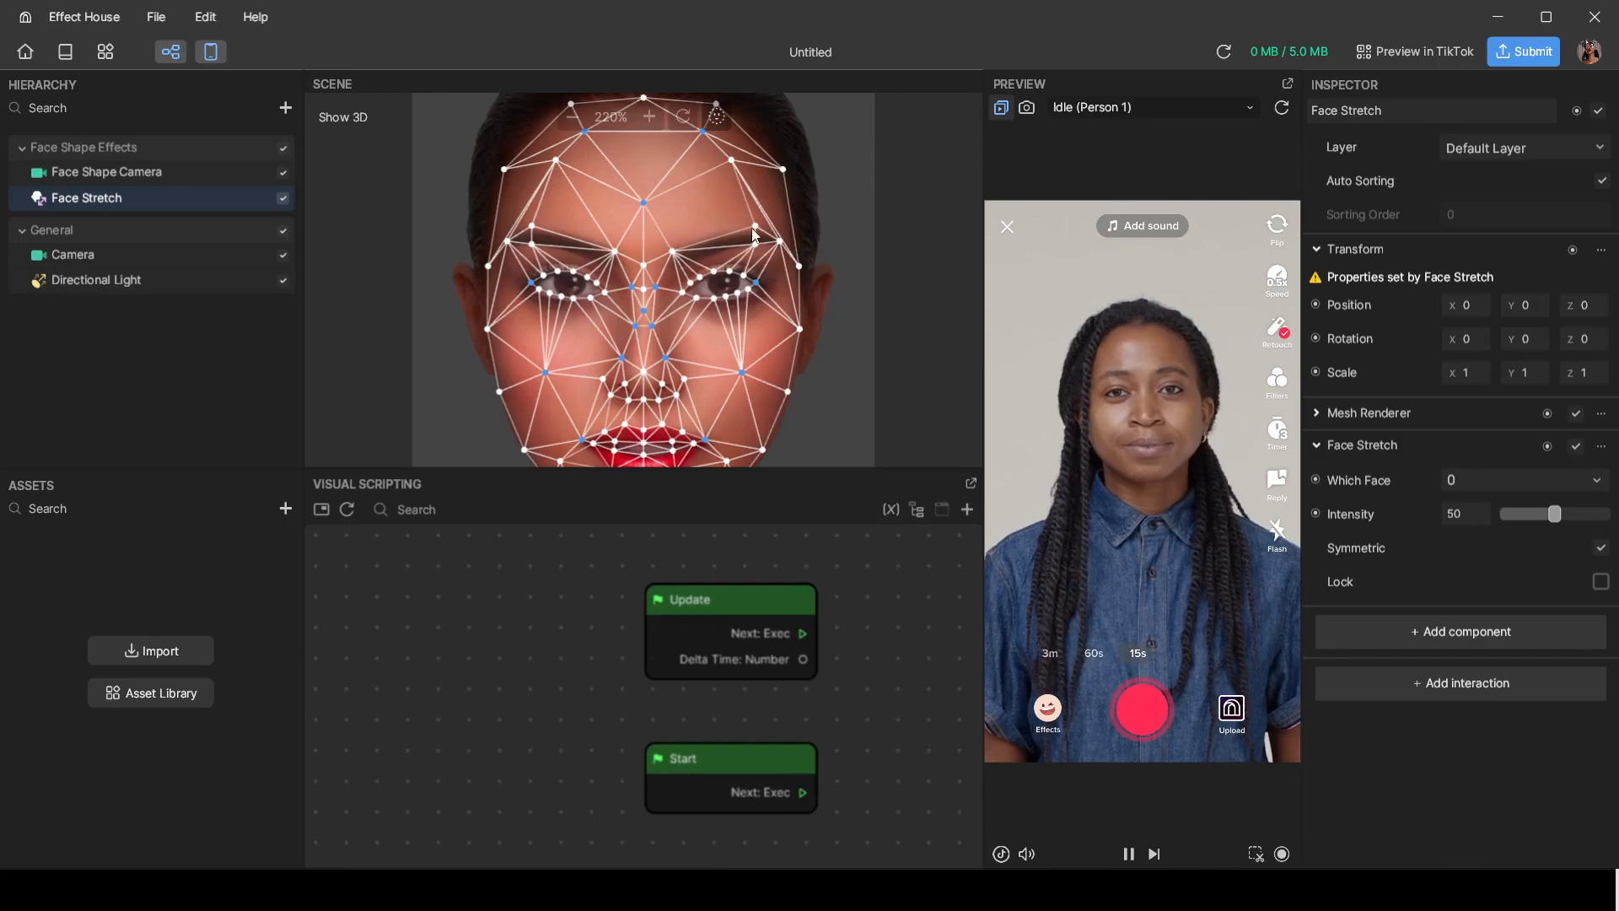
pyautogui.scroll(3, 763, 239)
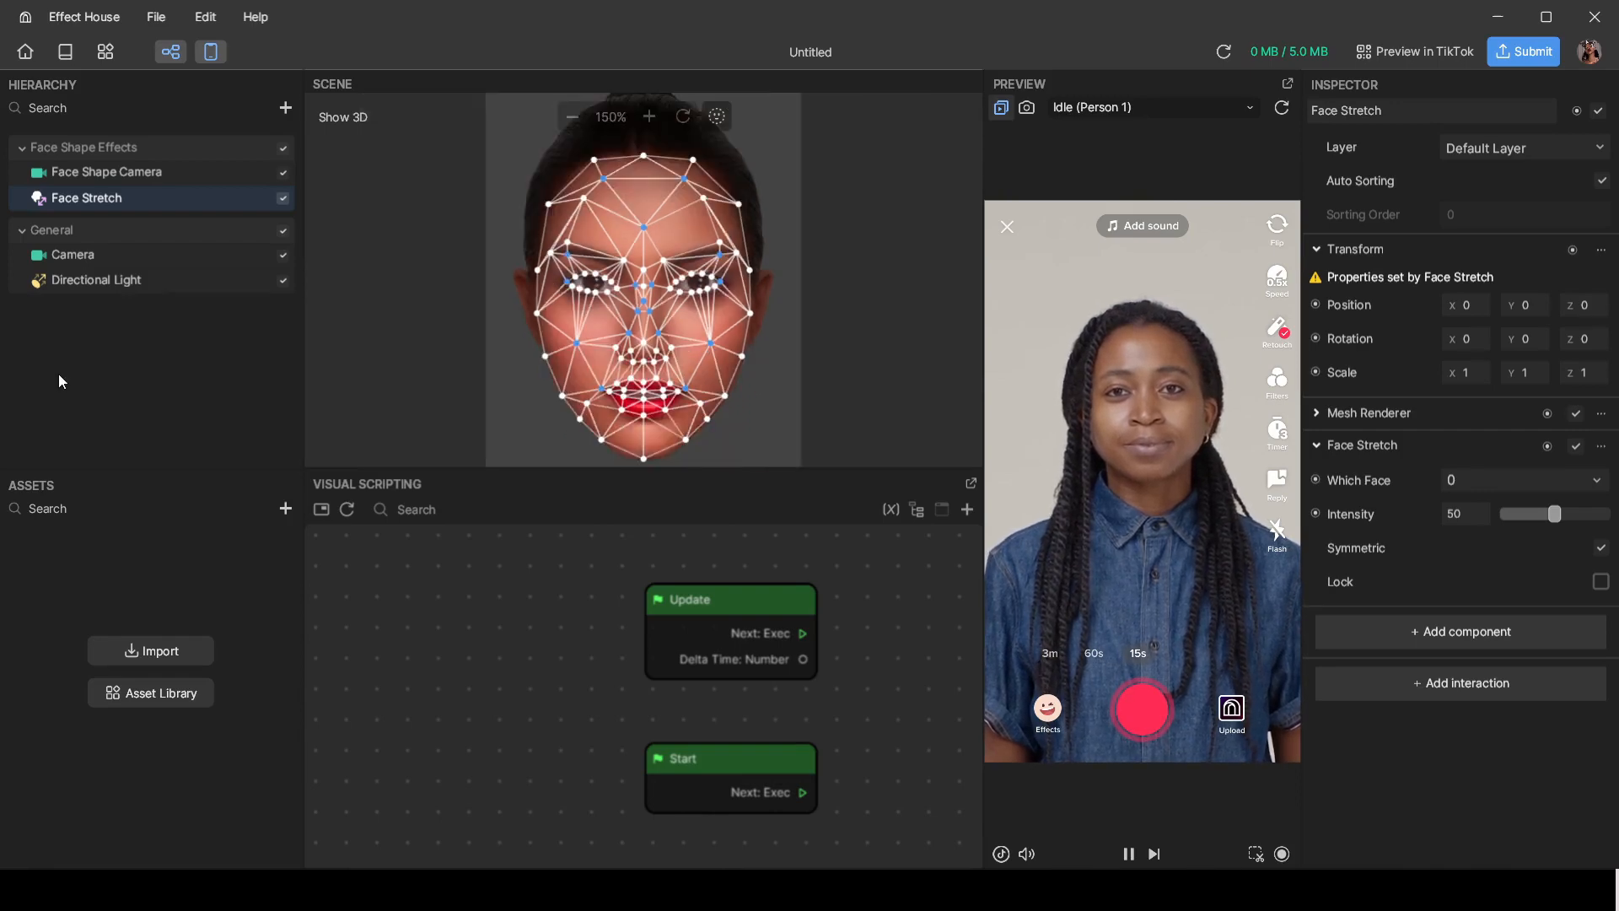
# Step: Check the face stretch on the Idle Person 2, Person 3 and Person 4 preview faces
pyautogui.click(58, 372)
pyautogui.rightClick(59, 371)
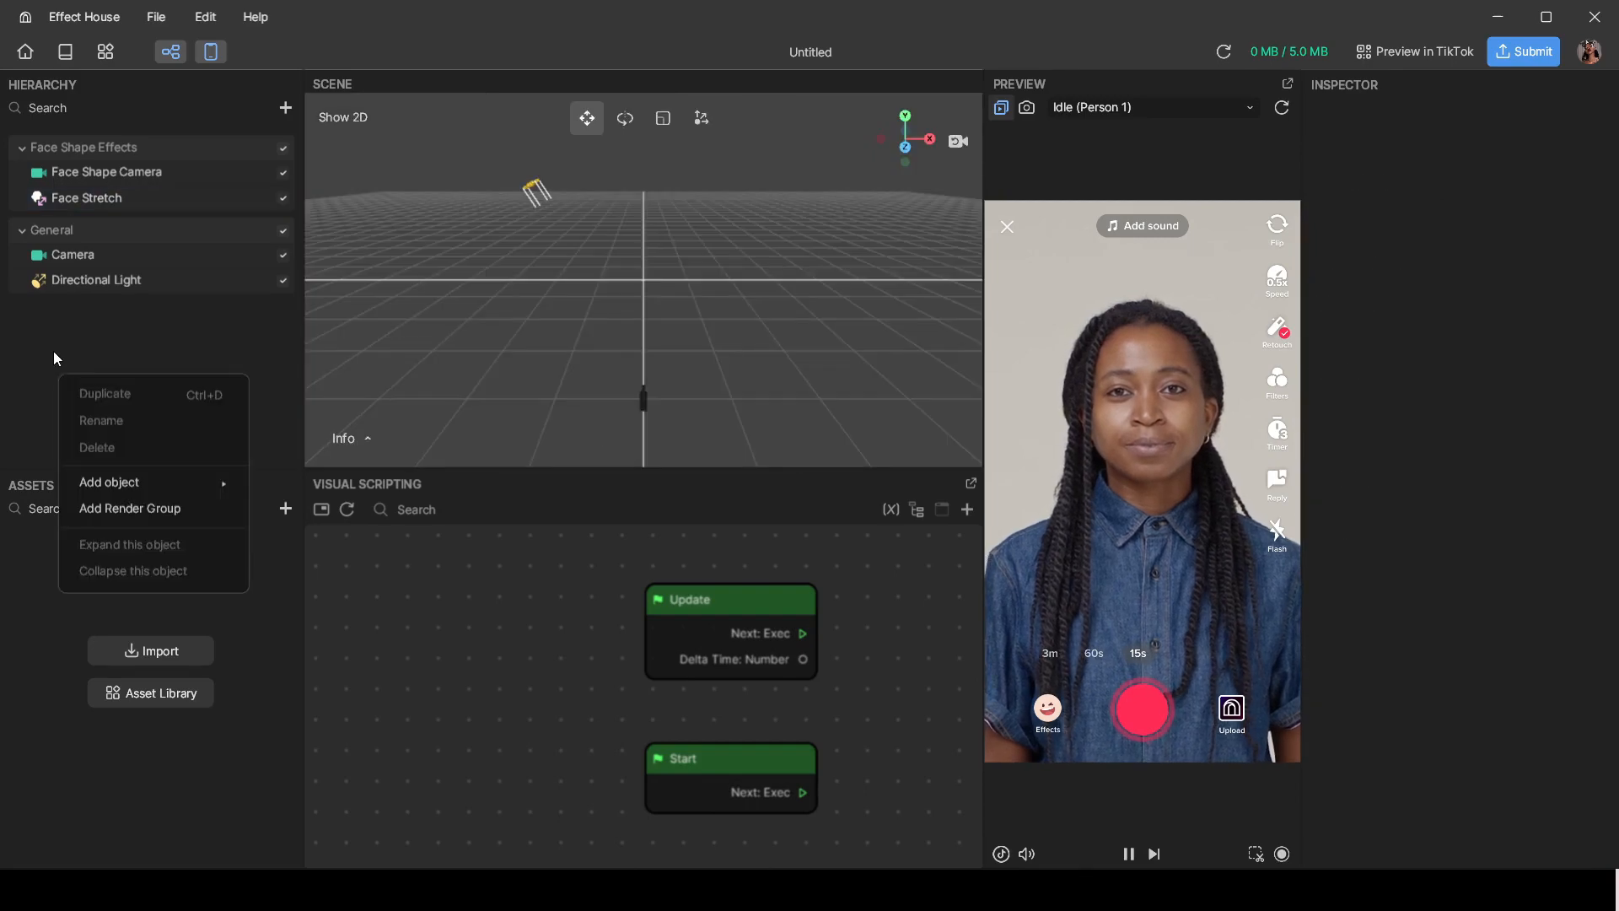
pyautogui.click(1136, 105)
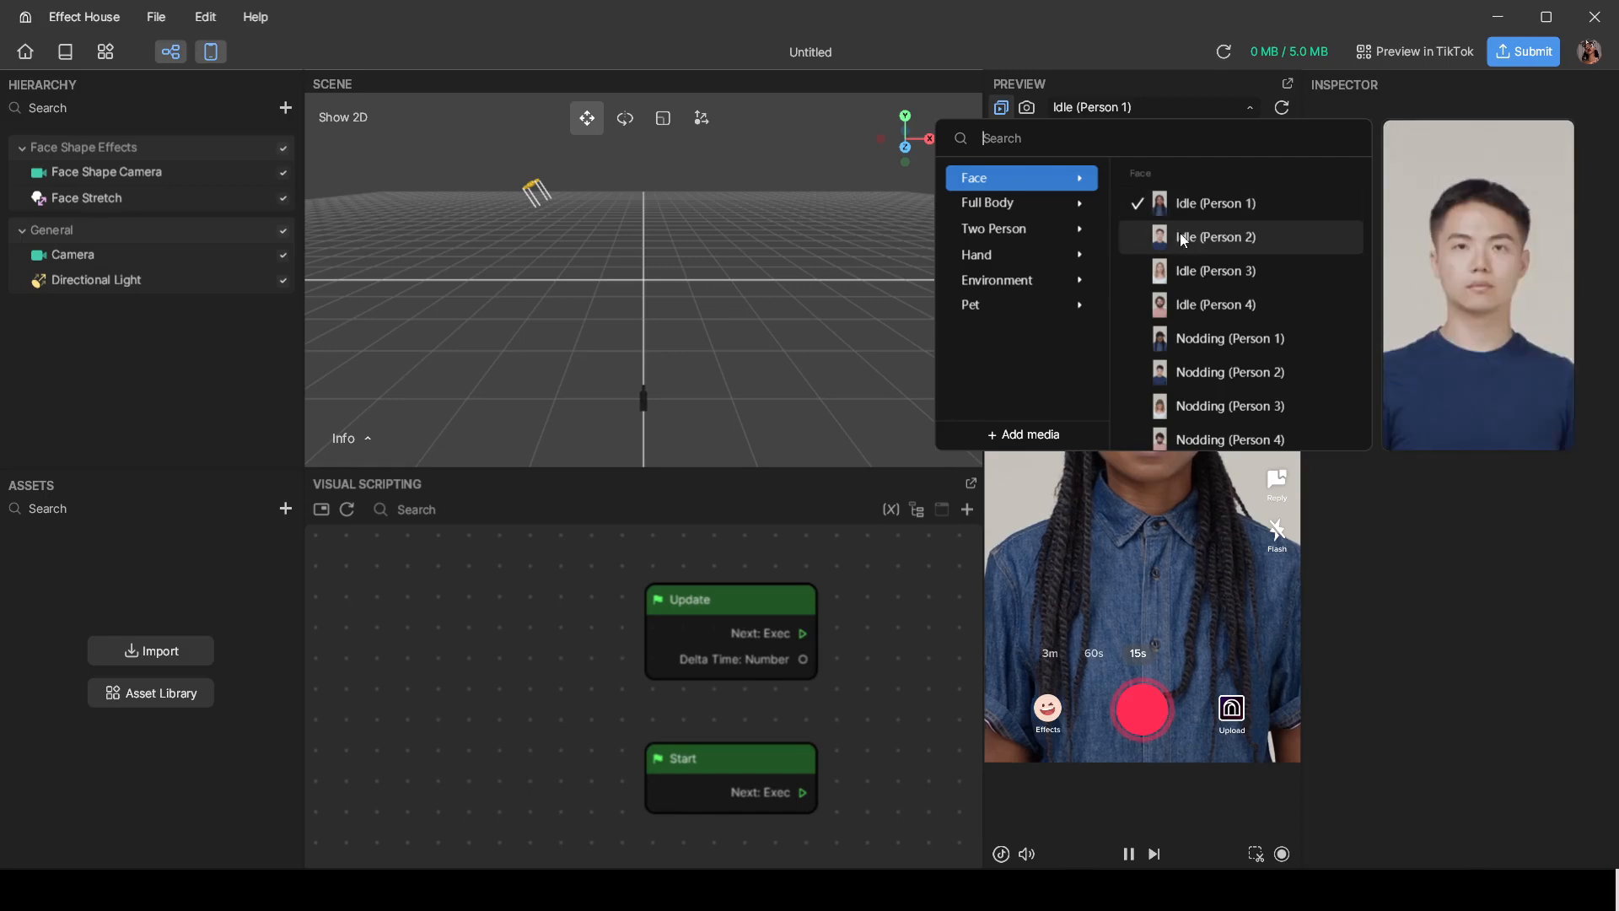
pyautogui.click(1181, 234)
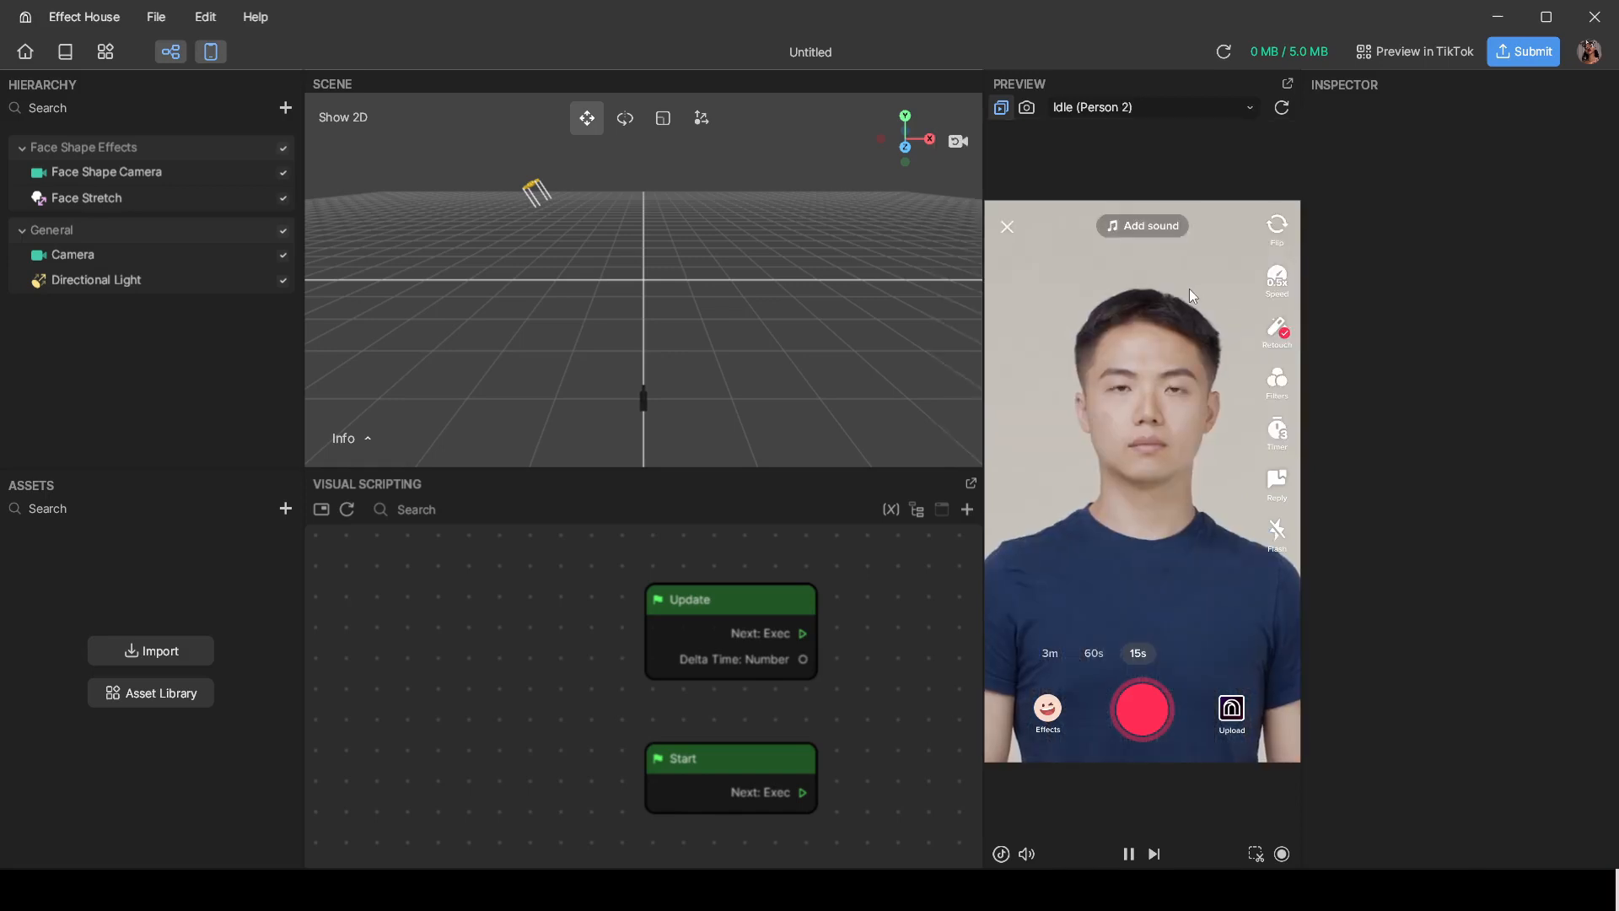
pyautogui.click(1147, 107)
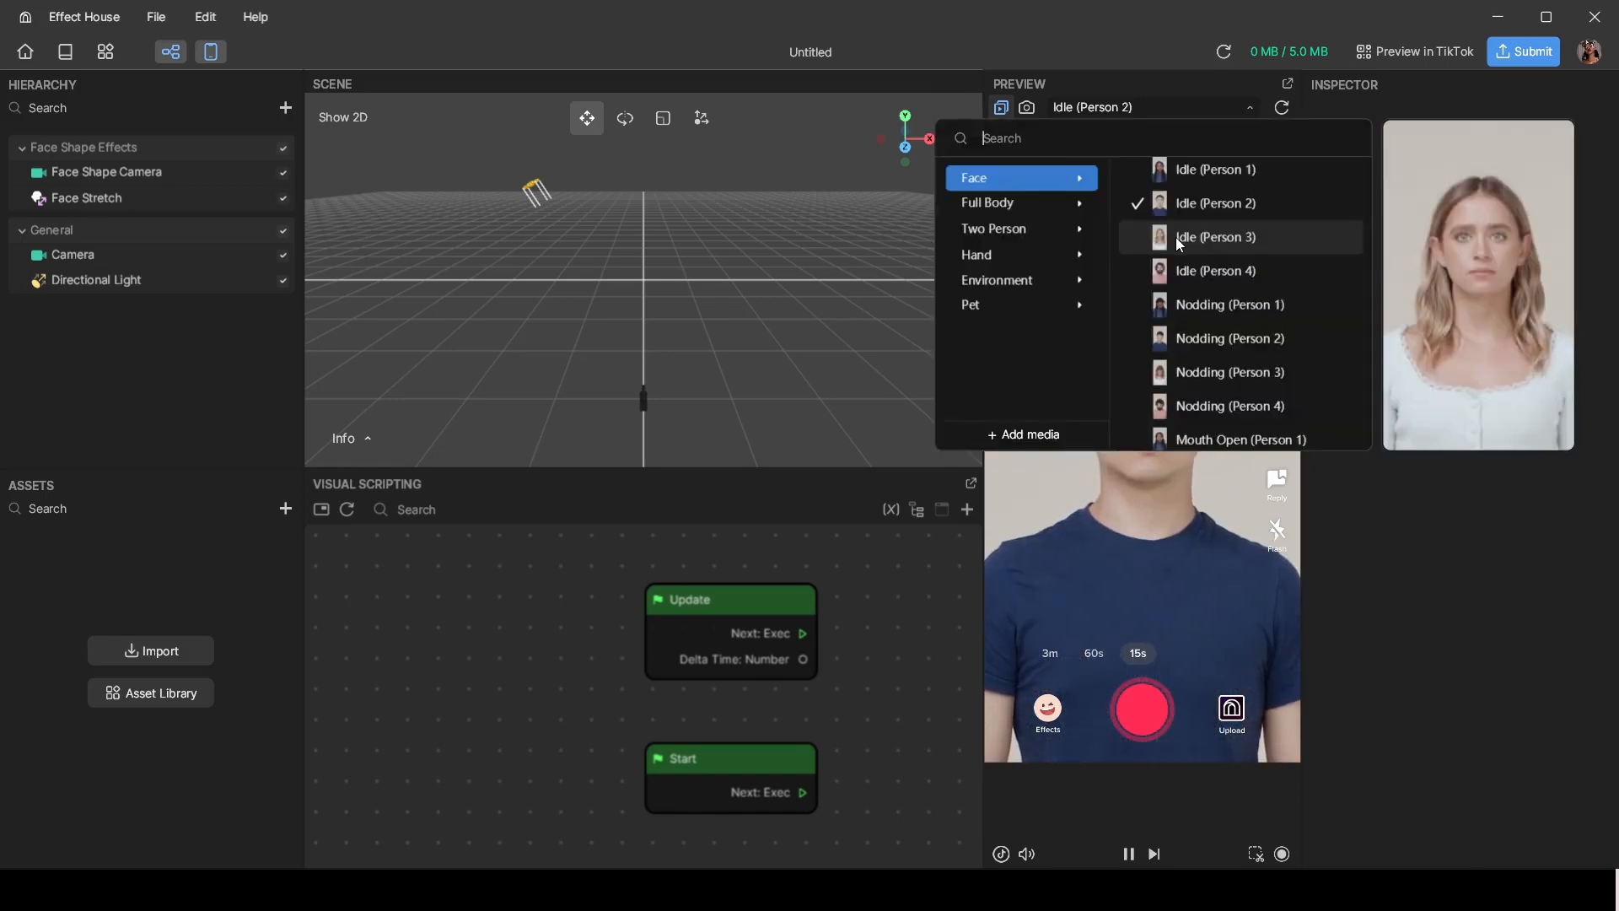
pyautogui.click(1175, 236)
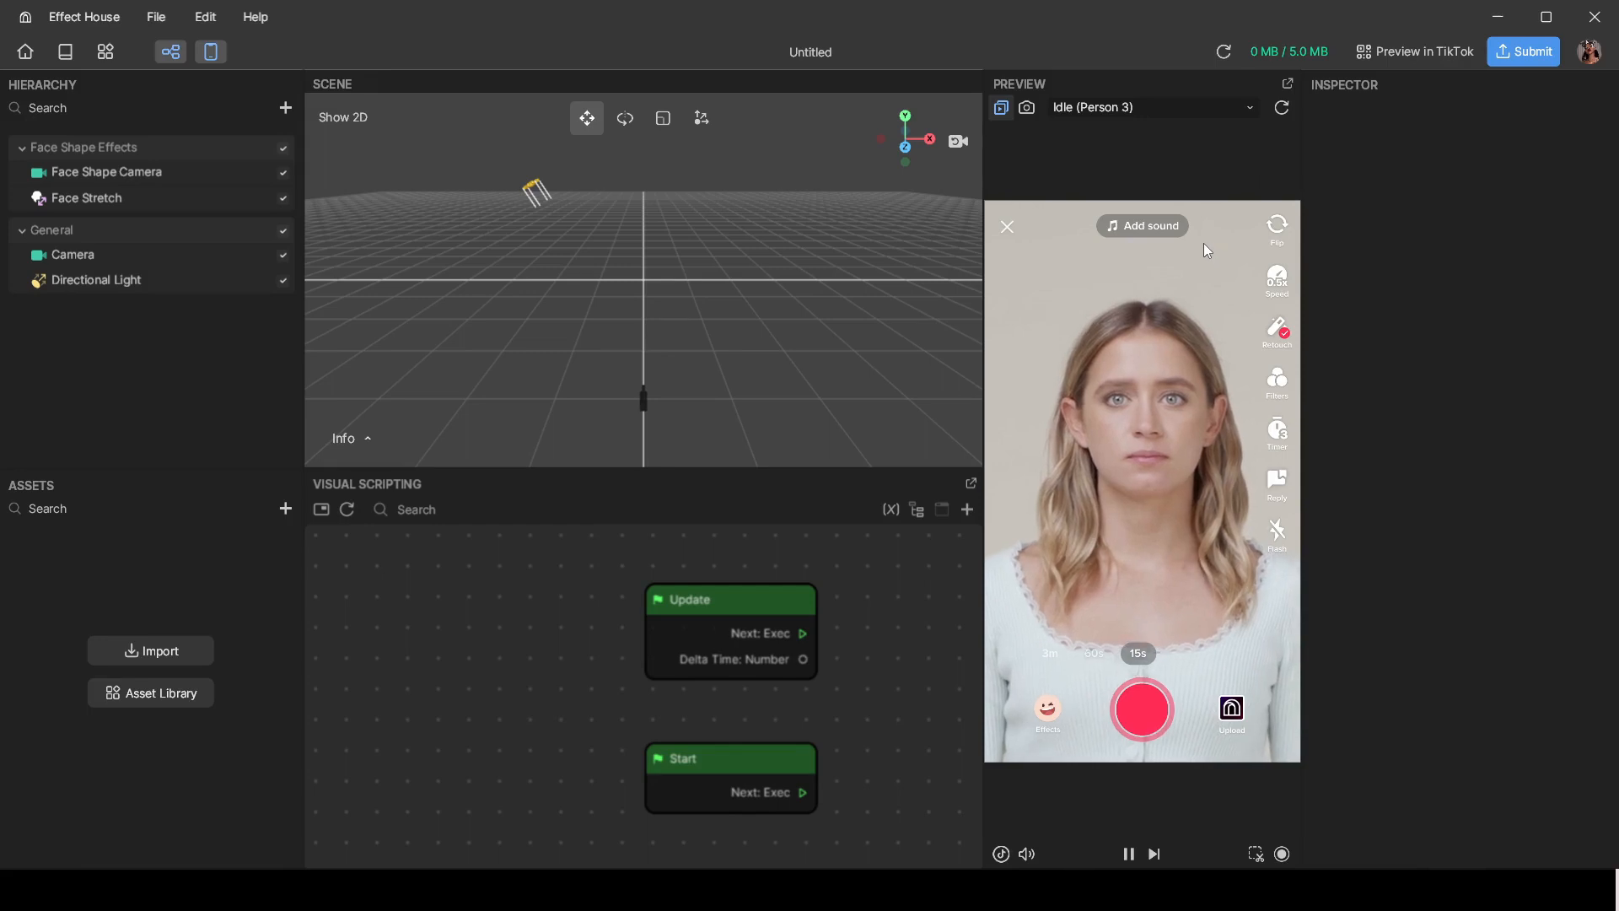
pyautogui.click(1147, 107)
pyautogui.click(1194, 243)
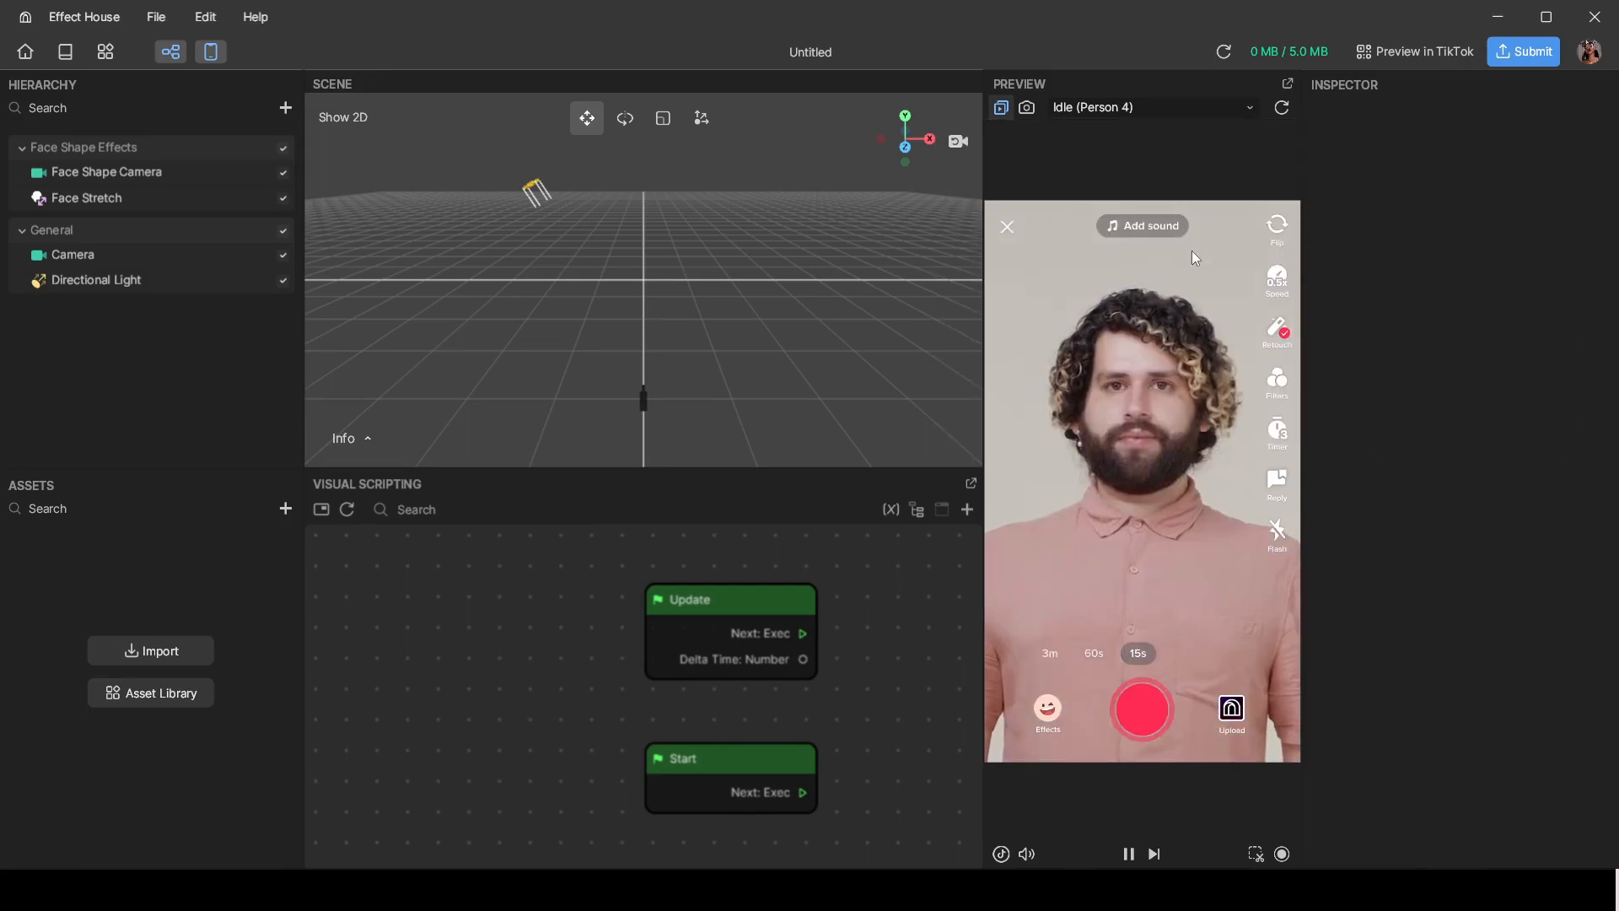
# Step: Import the Eyelashes, Face Tats, Lip, Nose Contour and wing PNG files from the Face Paint Files folder
pyautogui.click(116, 651)
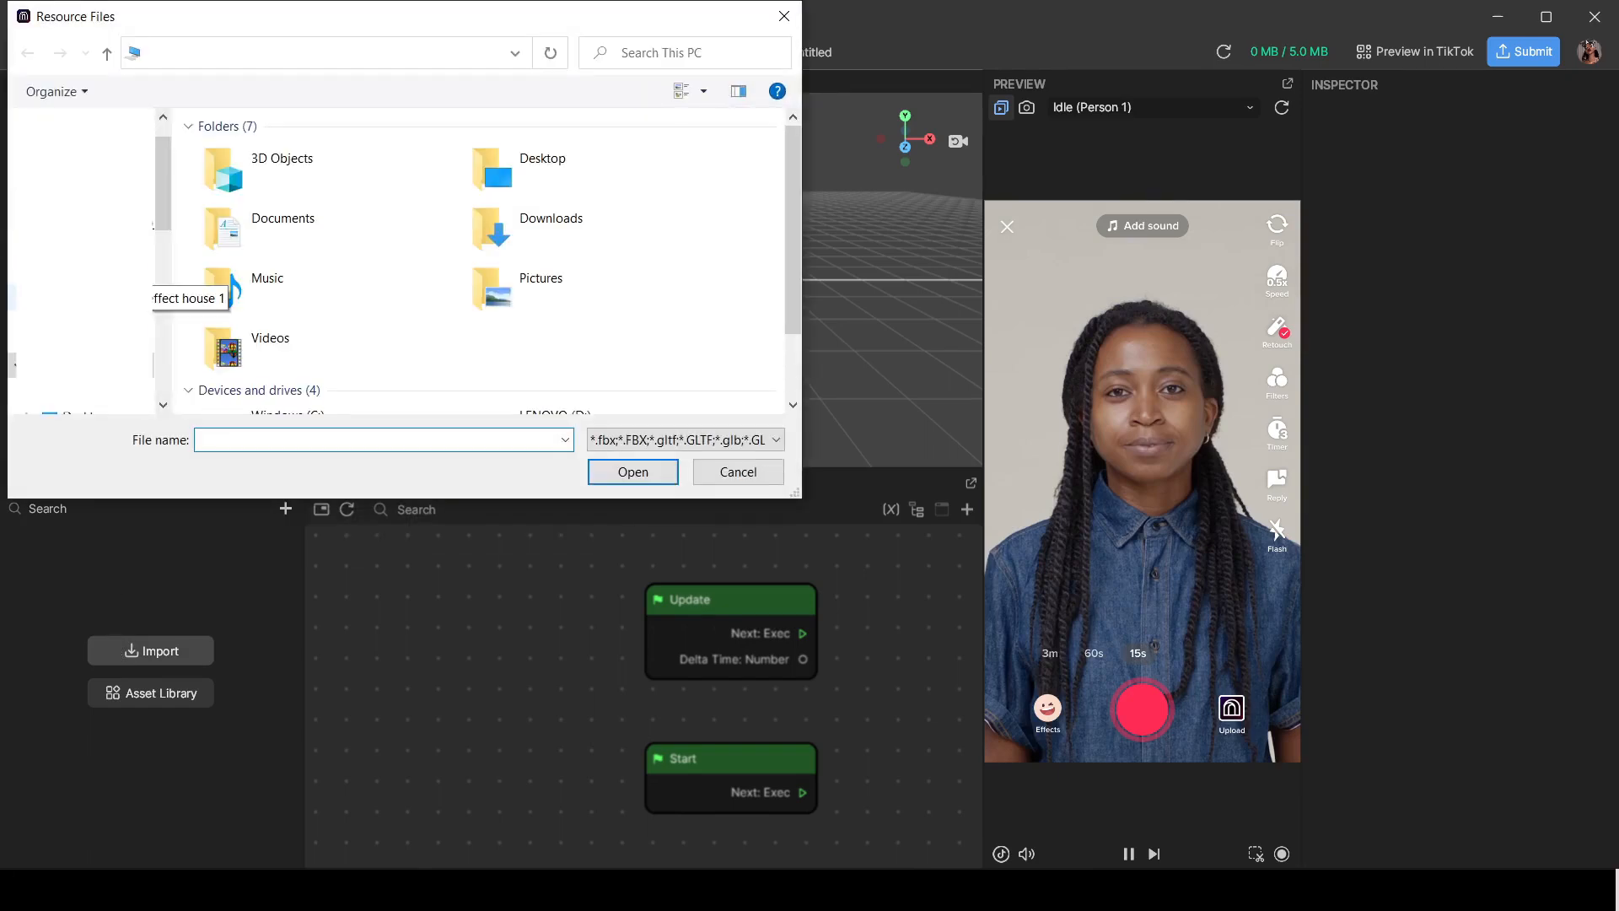
pyautogui.scroll(-5, 93, 328)
pyautogui.click(93, 383)
pyautogui.moveTo(290, 292); pyautogui.dragTo(238, 140)
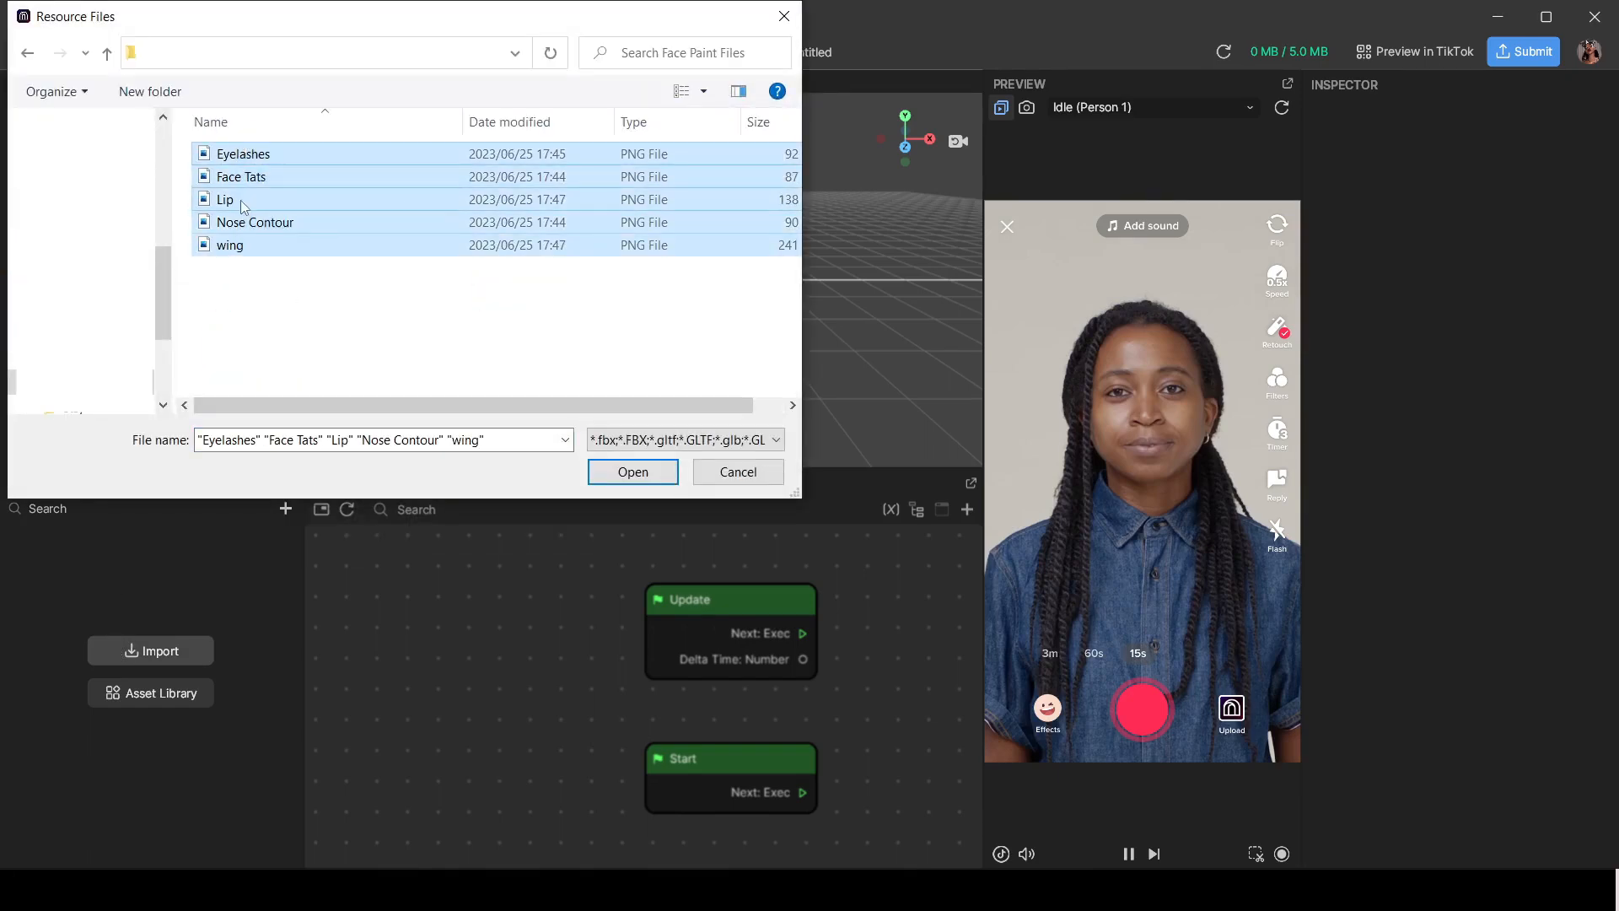
pyautogui.click(645, 472)
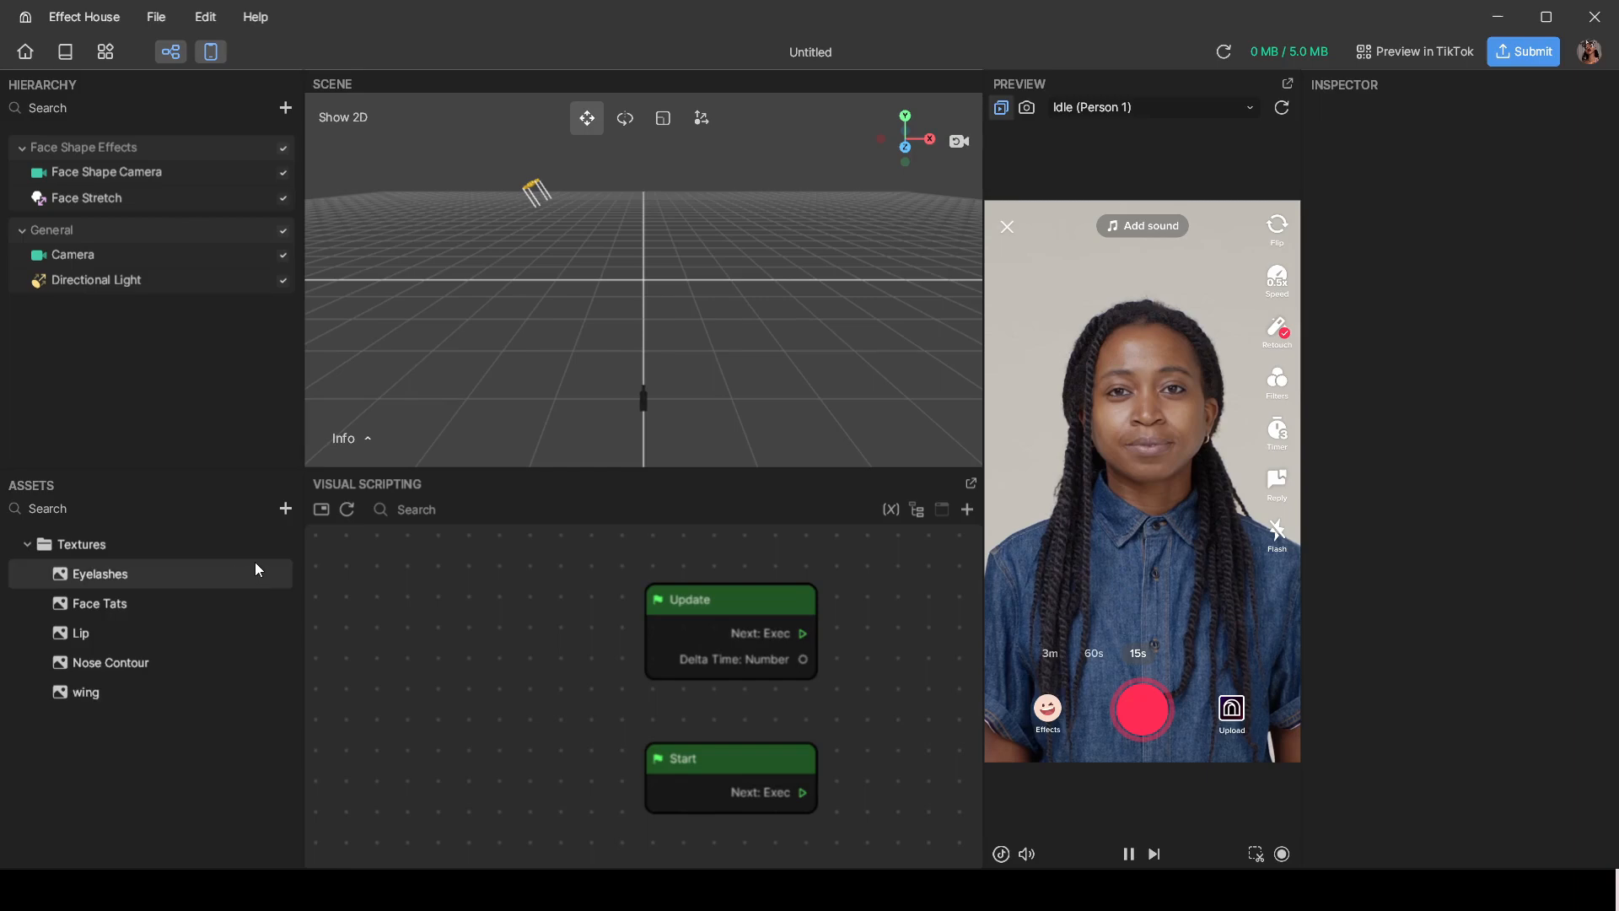
# Step: Add a Face Mask object from the face effects to the scene hierarchy
pyautogui.rightClick(59, 387)
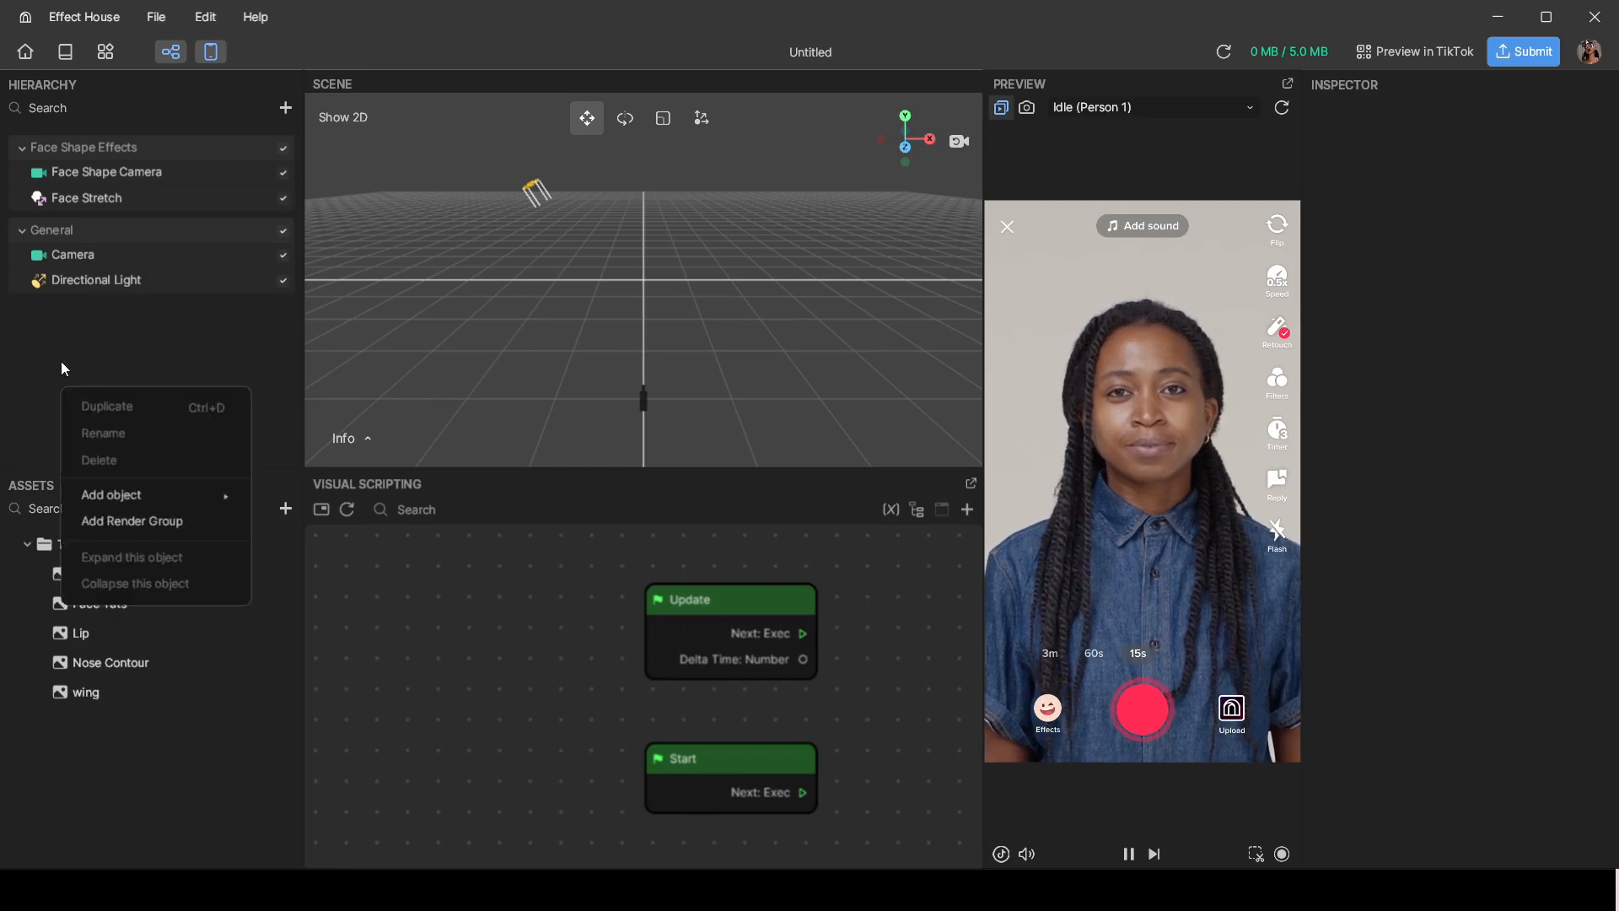
pyautogui.moveTo(98, 495)
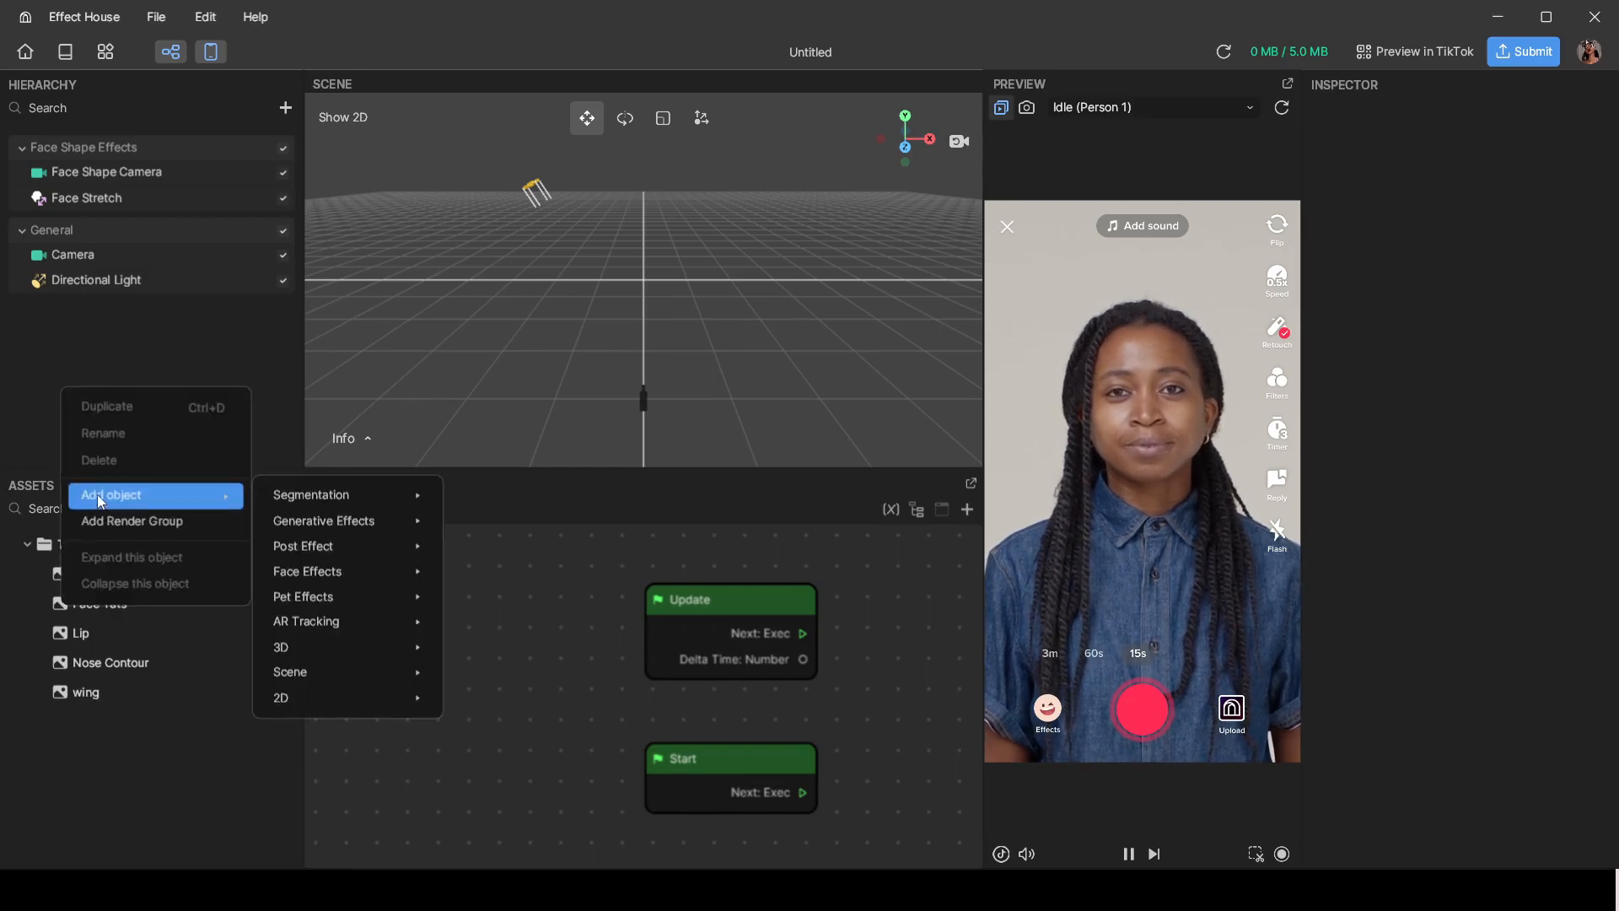
pyautogui.moveTo(287, 502)
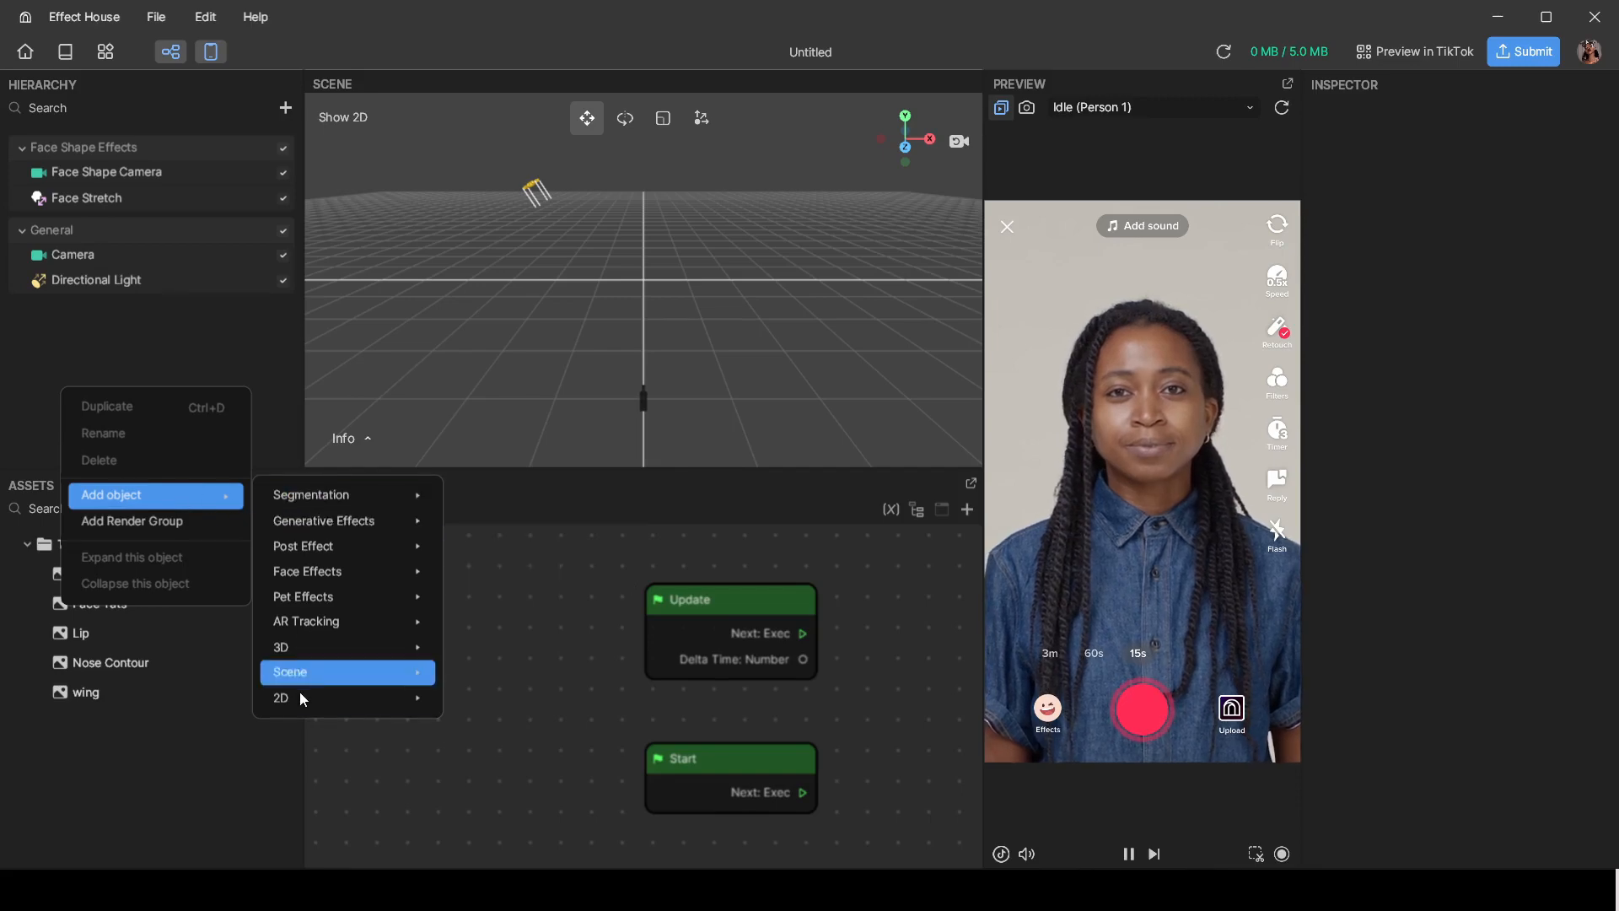
pyautogui.moveTo(301, 699)
pyautogui.moveTo(305, 572)
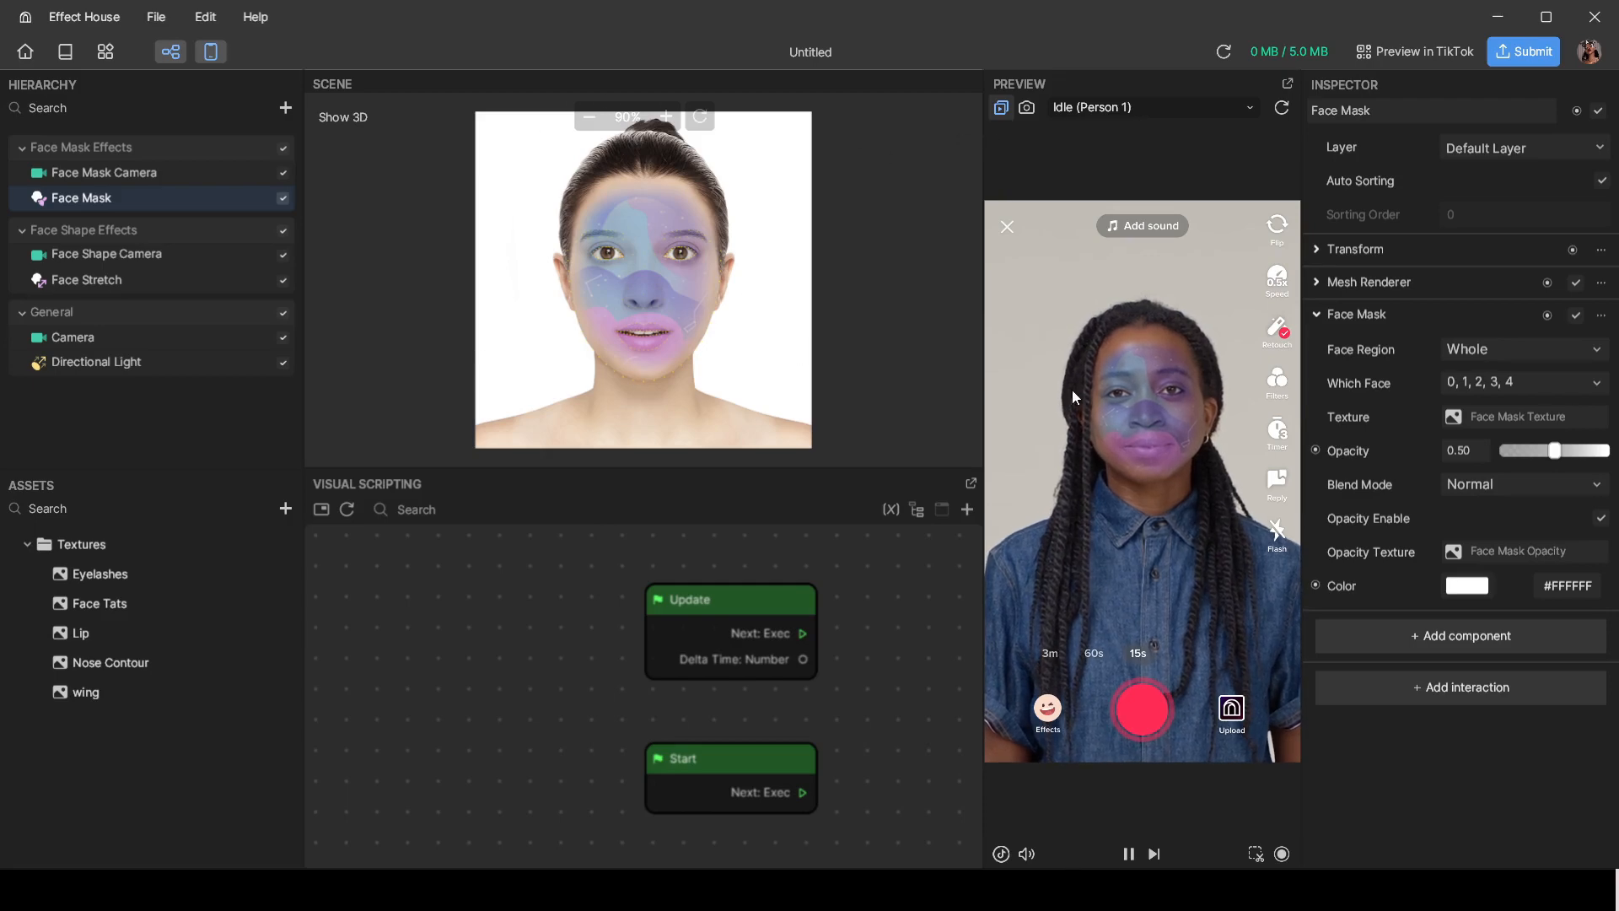
# Step: Assign the Face Tats texture to the whole-face Face Mask and set its opacity to 0.80
pyautogui.click(1490, 353)
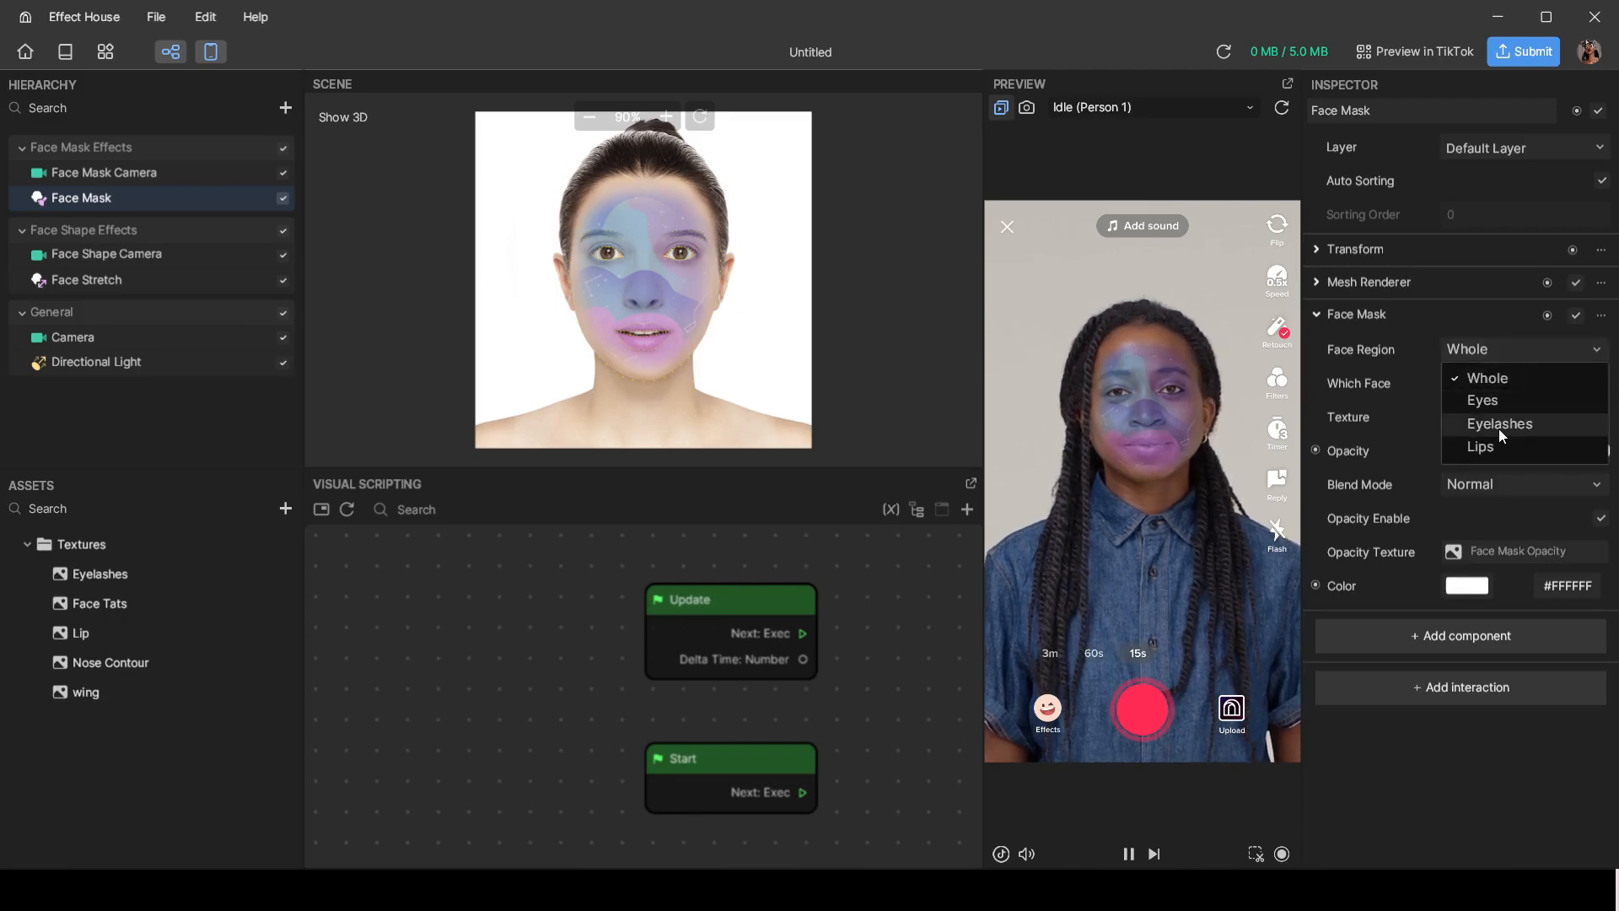
pyautogui.click(1486, 320)
pyautogui.click(1356, 316)
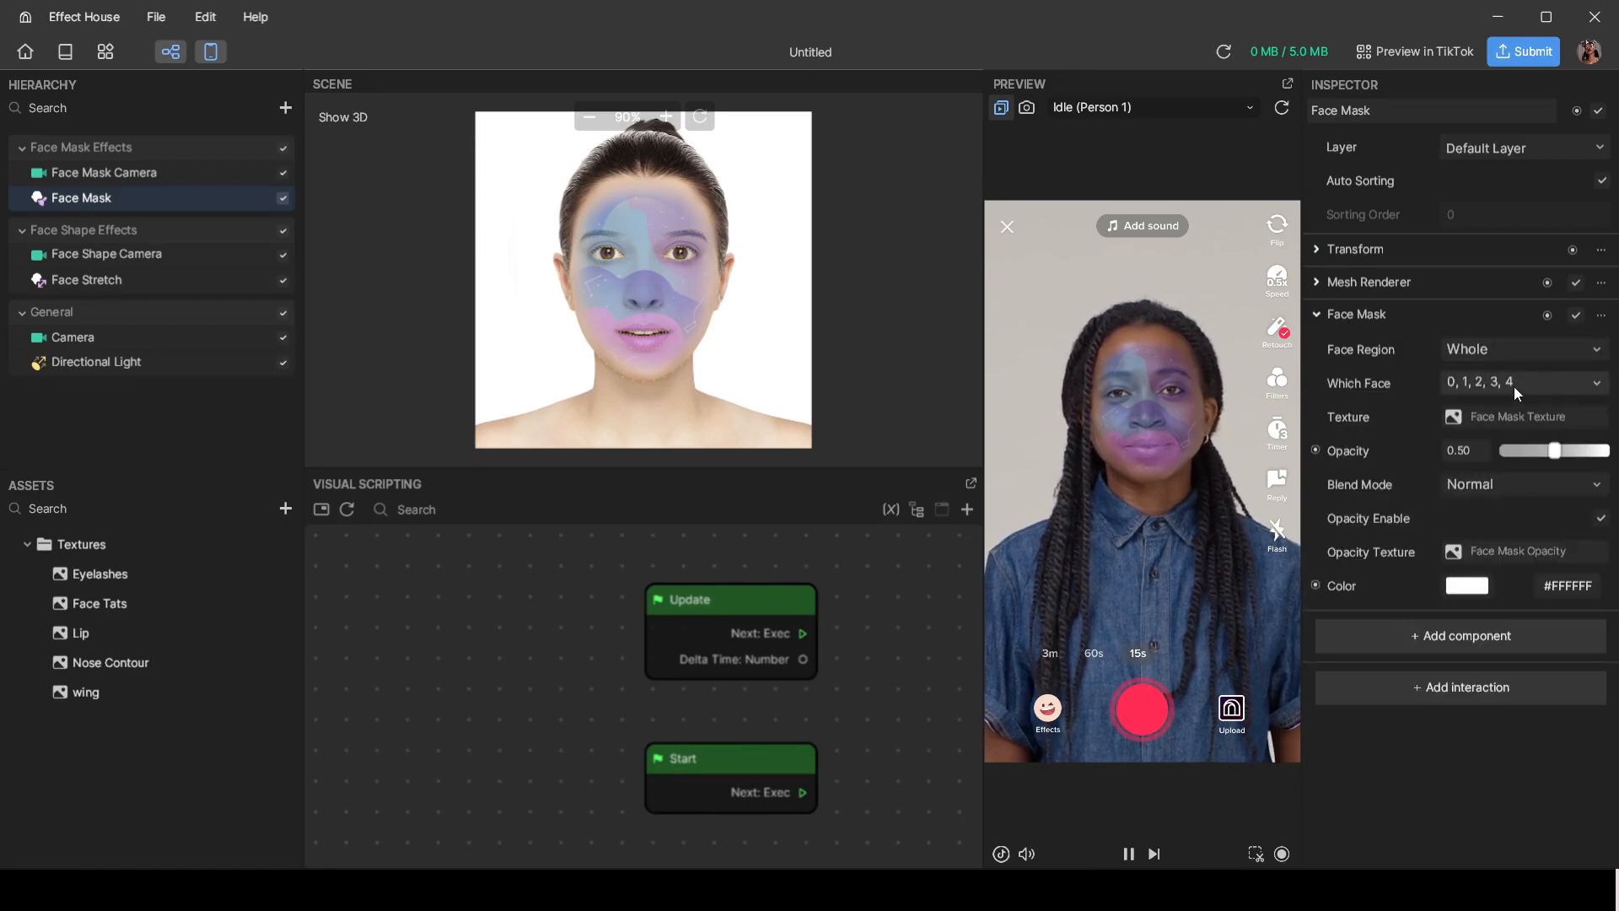
pyautogui.click(1505, 413)
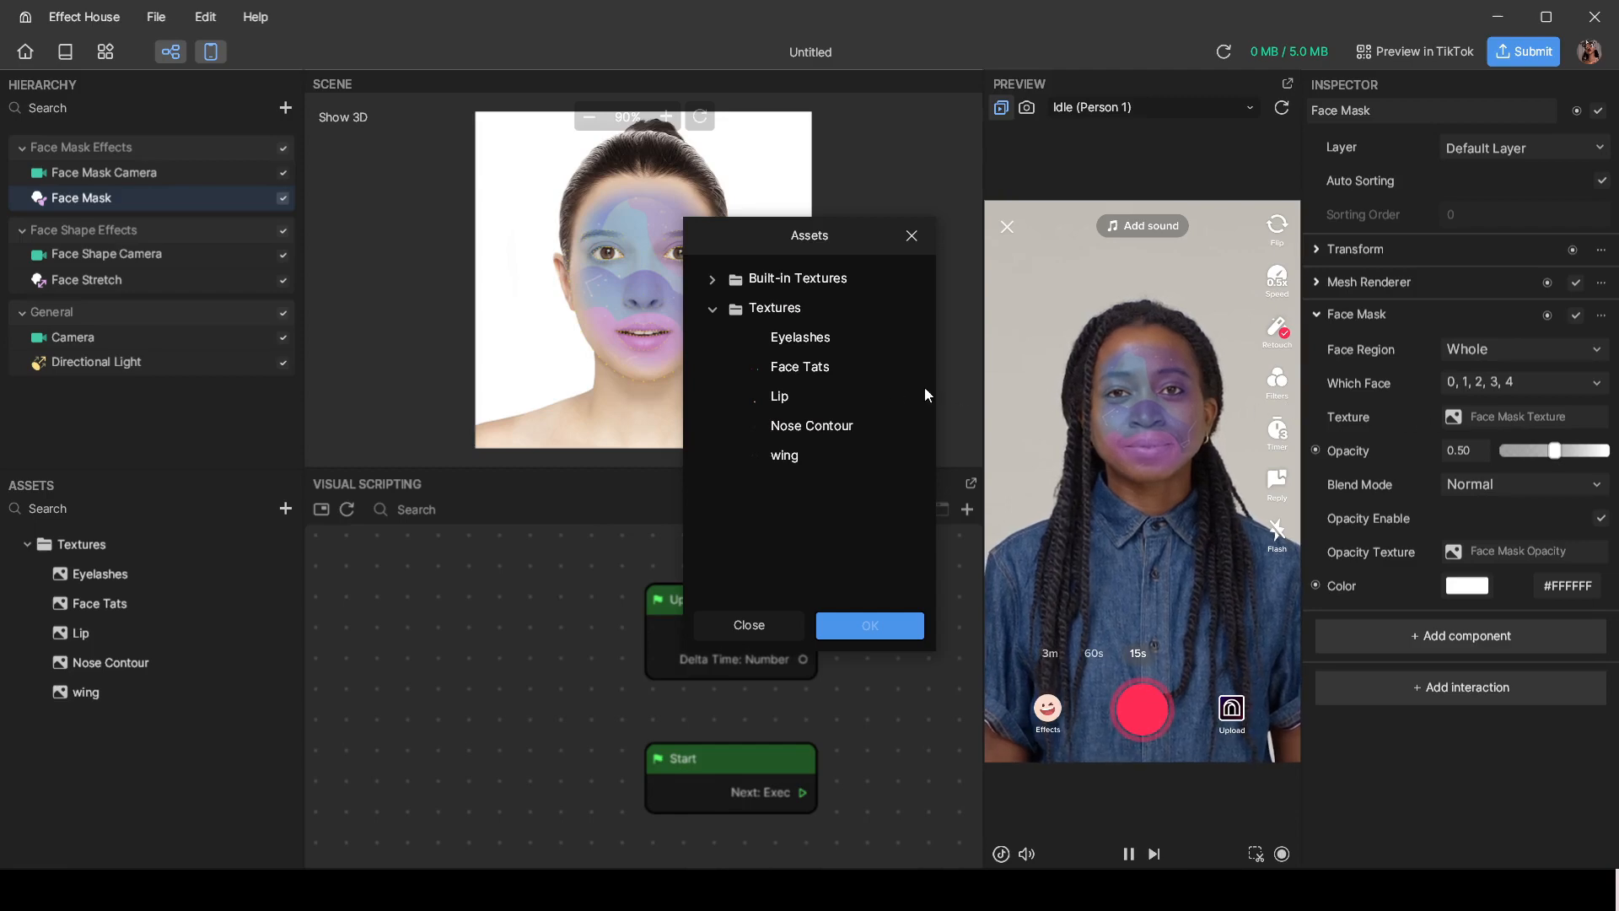
pyautogui.click(793, 369)
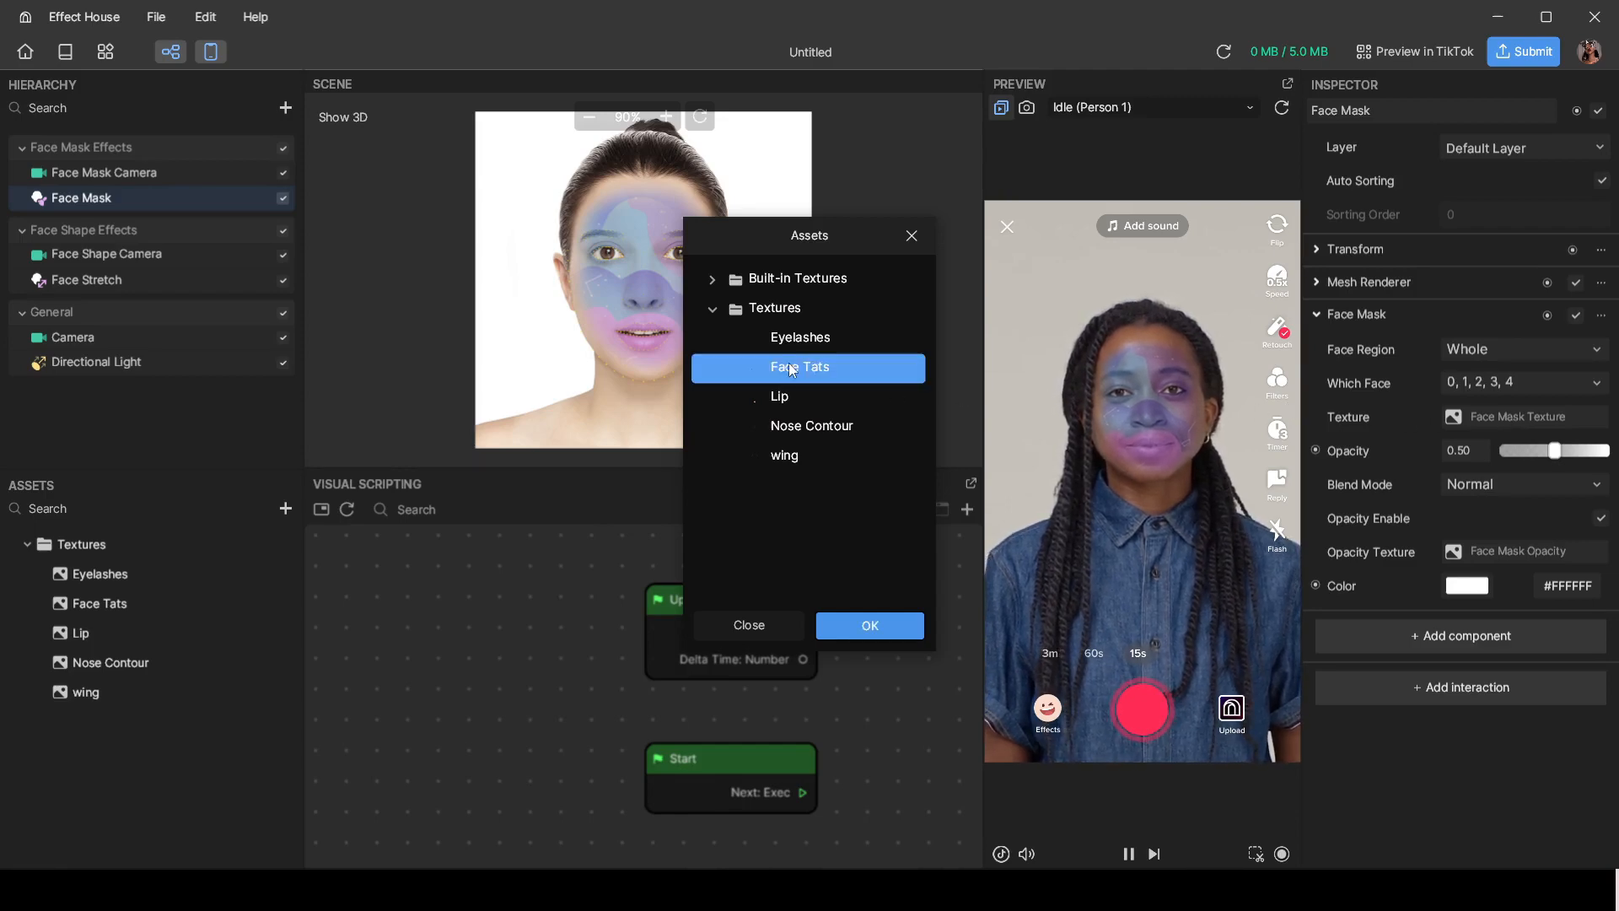
pyautogui.click(860, 620)
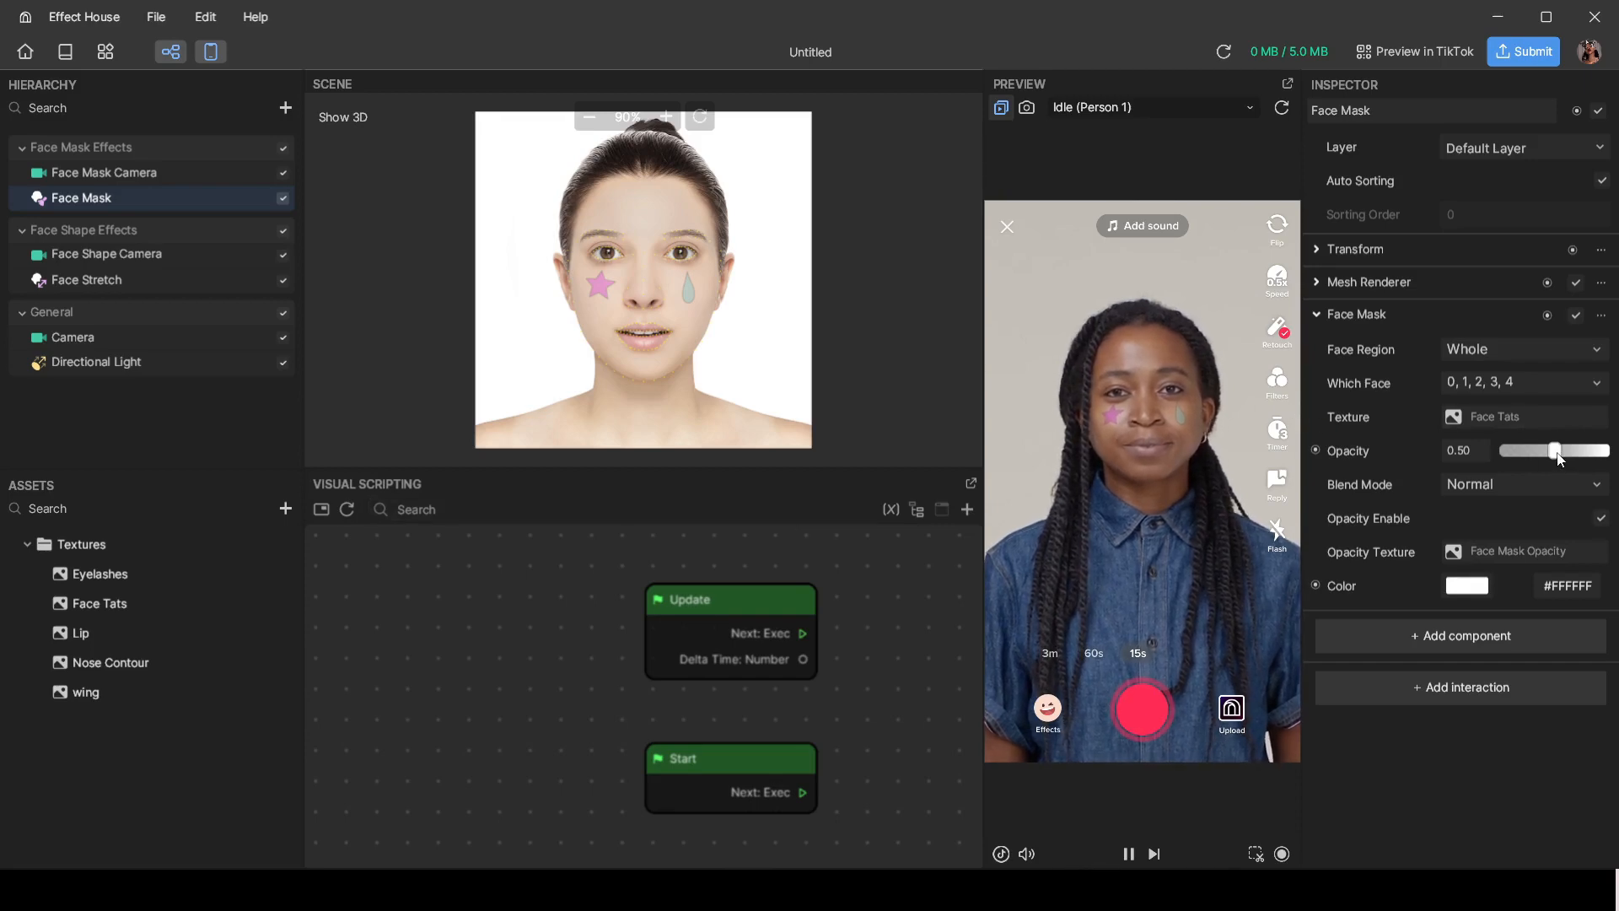
pyautogui.moveTo(1560, 458); pyautogui.dragTo(1581, 456)
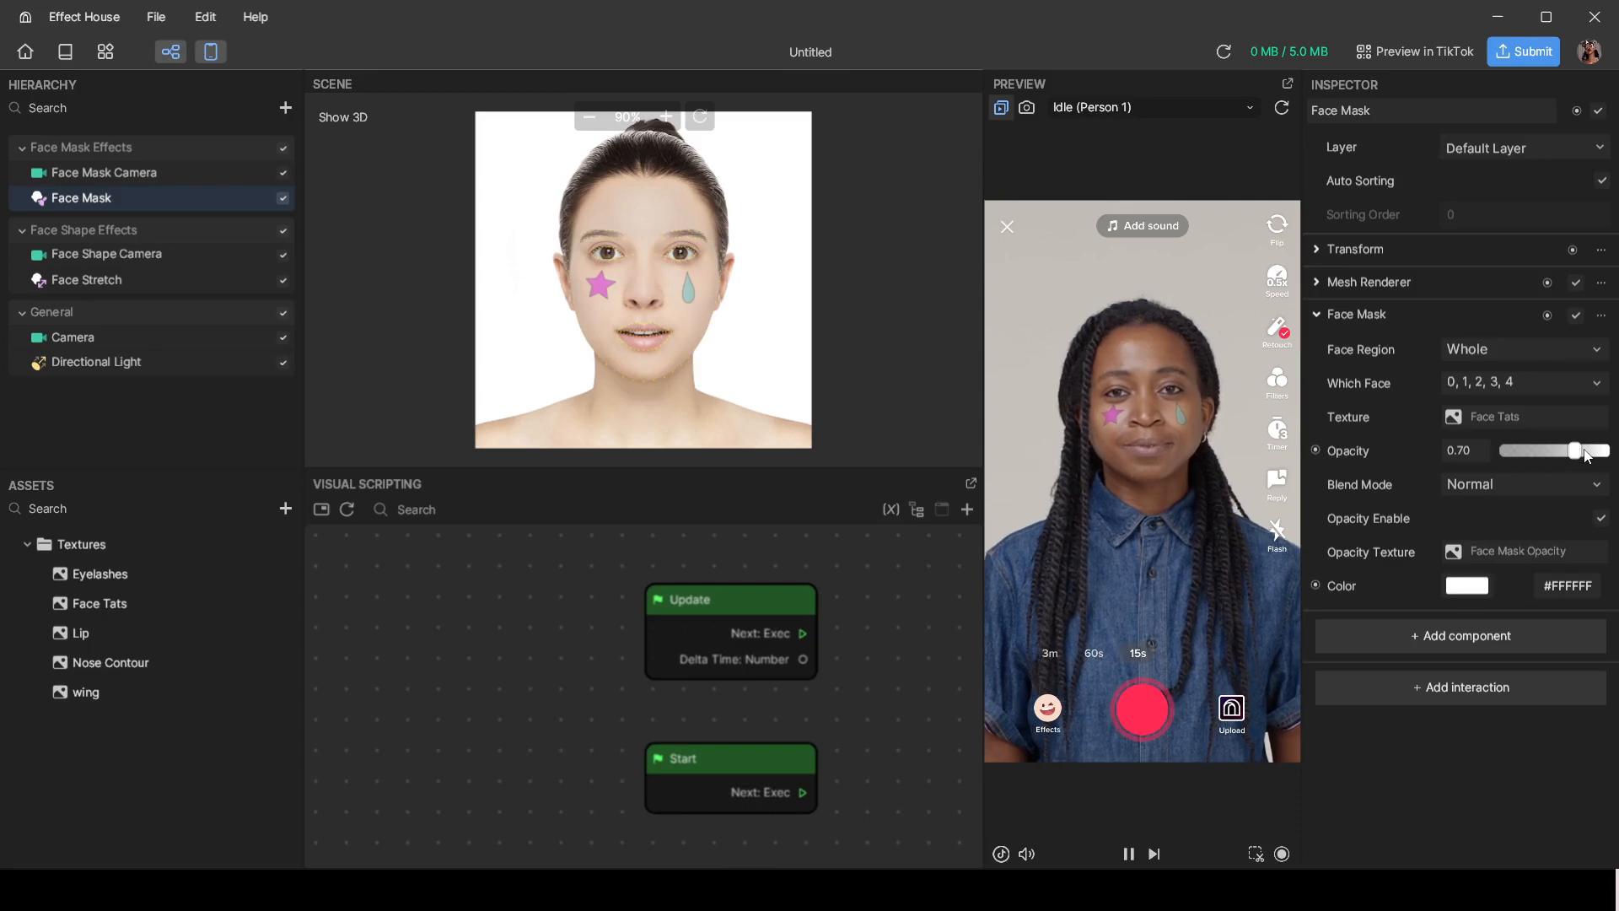
pyautogui.click(1588, 453)
# Step: Check the star and teardrop mask on the Idle Person 2, Person 3 and Person 4 previews, then return to Person 1
pyautogui.click(1122, 108)
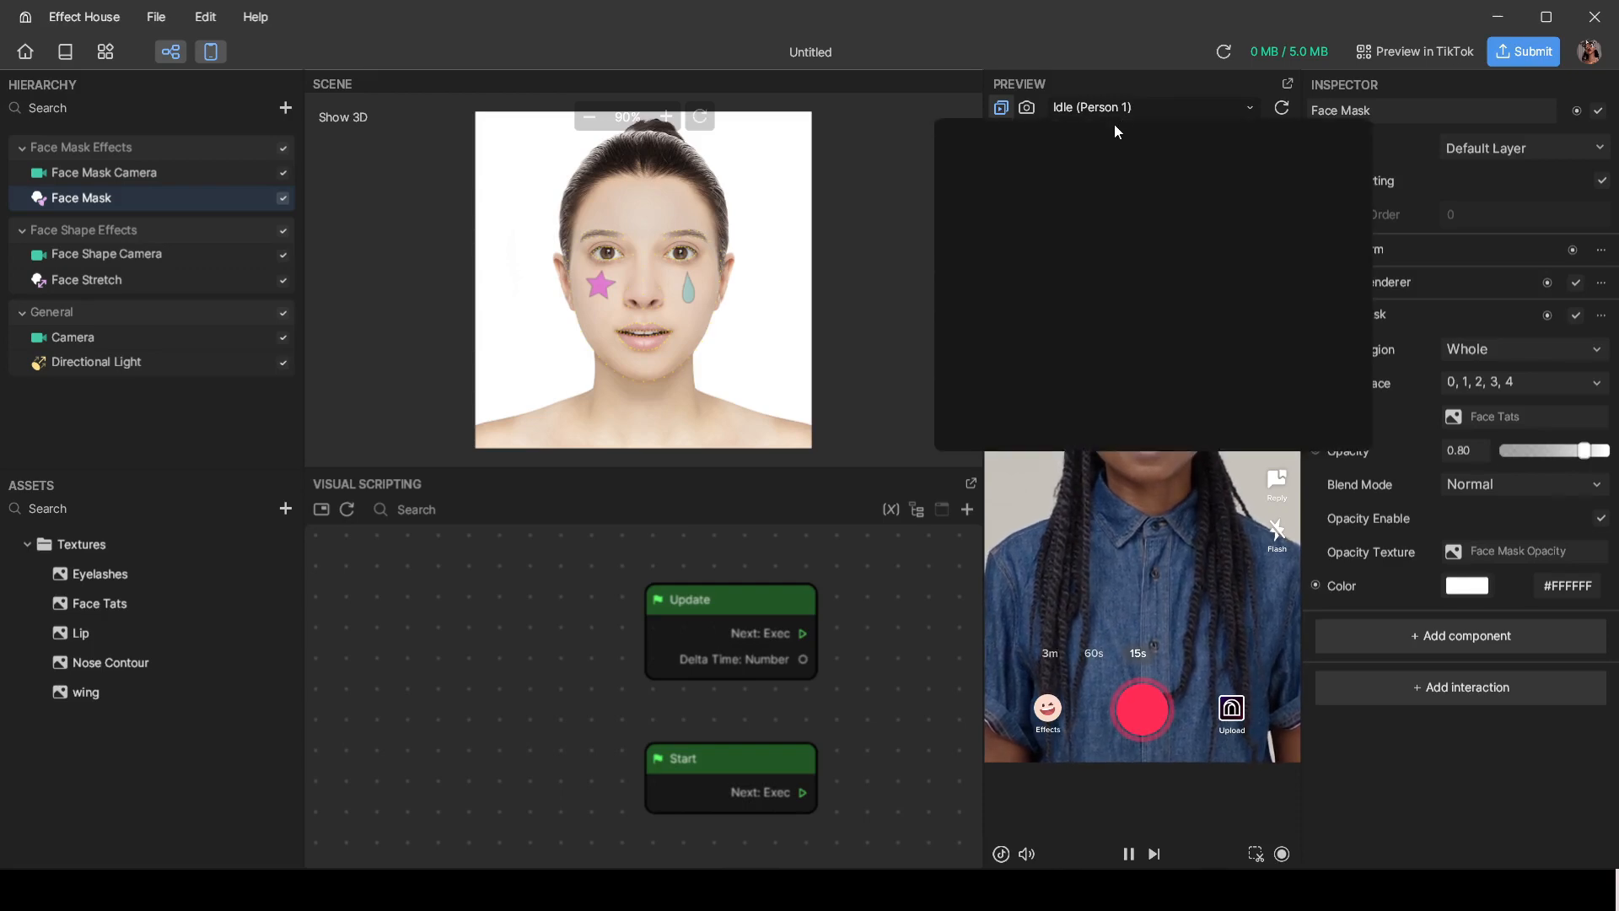
pyautogui.scroll(-5, 1222, 210)
pyautogui.click(998, 177)
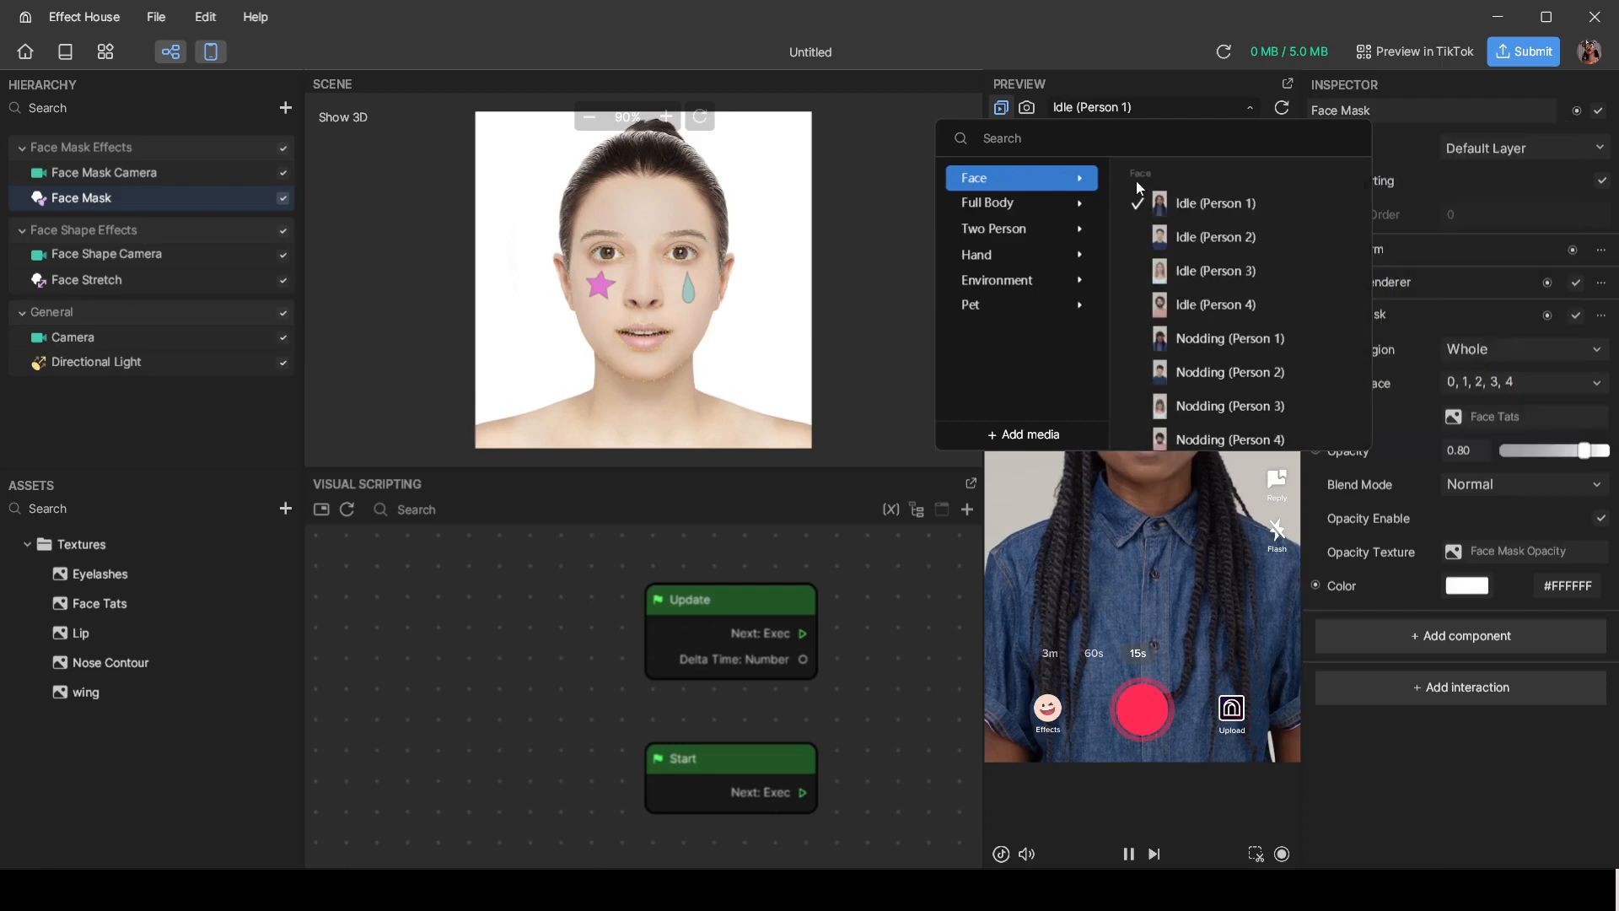
pyautogui.click(1142, 214)
pyautogui.click(1132, 108)
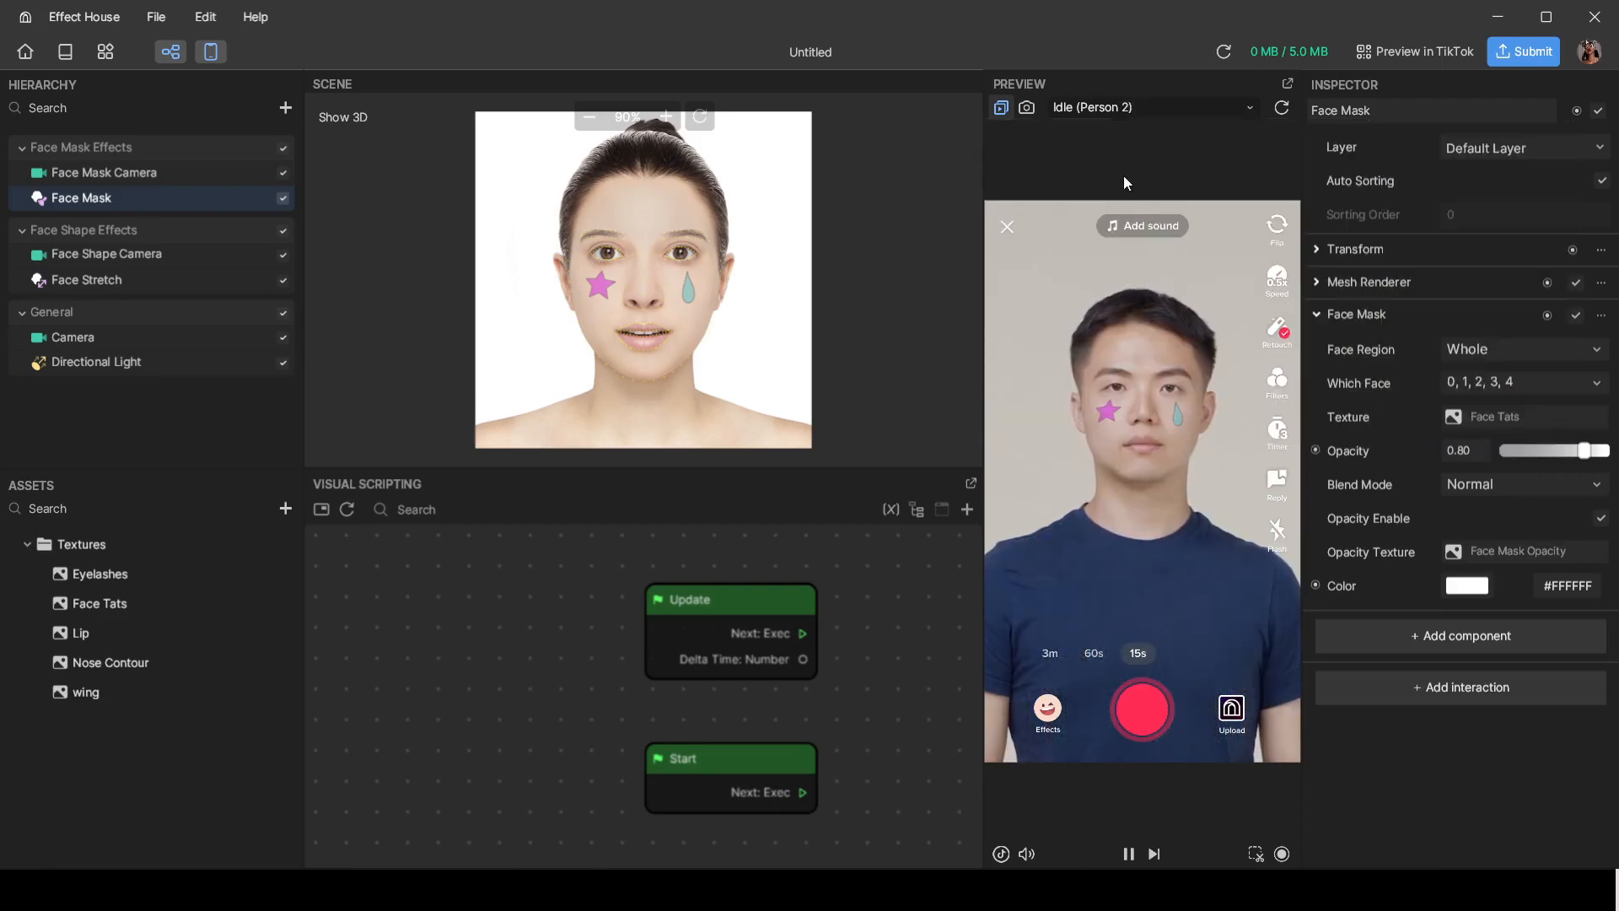
pyautogui.click(1164, 240)
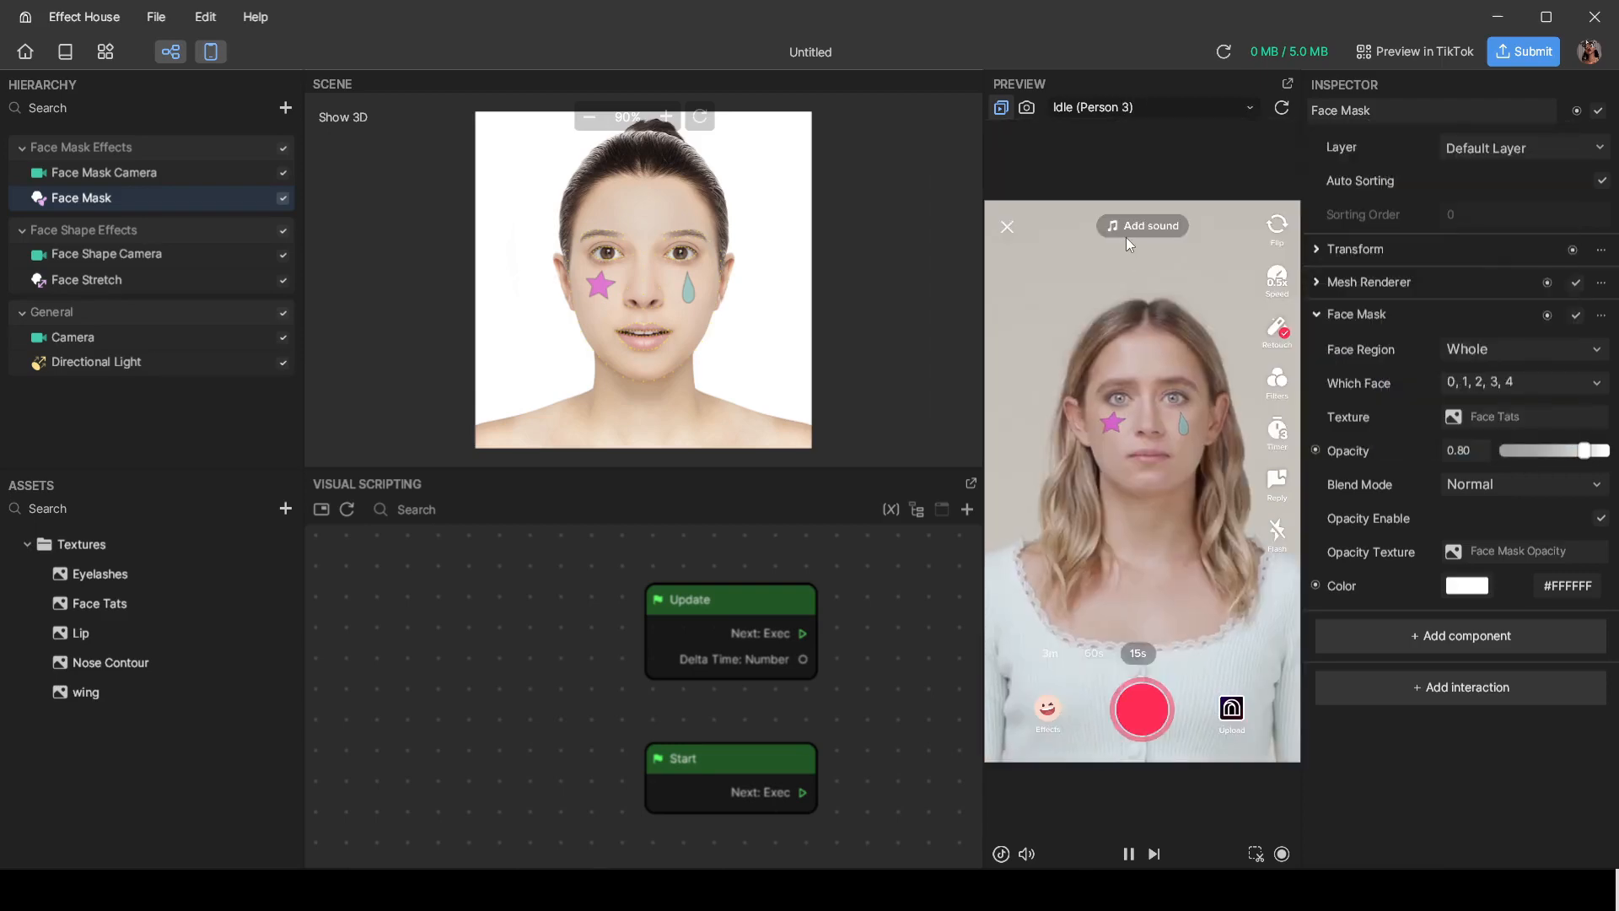
pyautogui.click(1112, 108)
pyautogui.click(1203, 252)
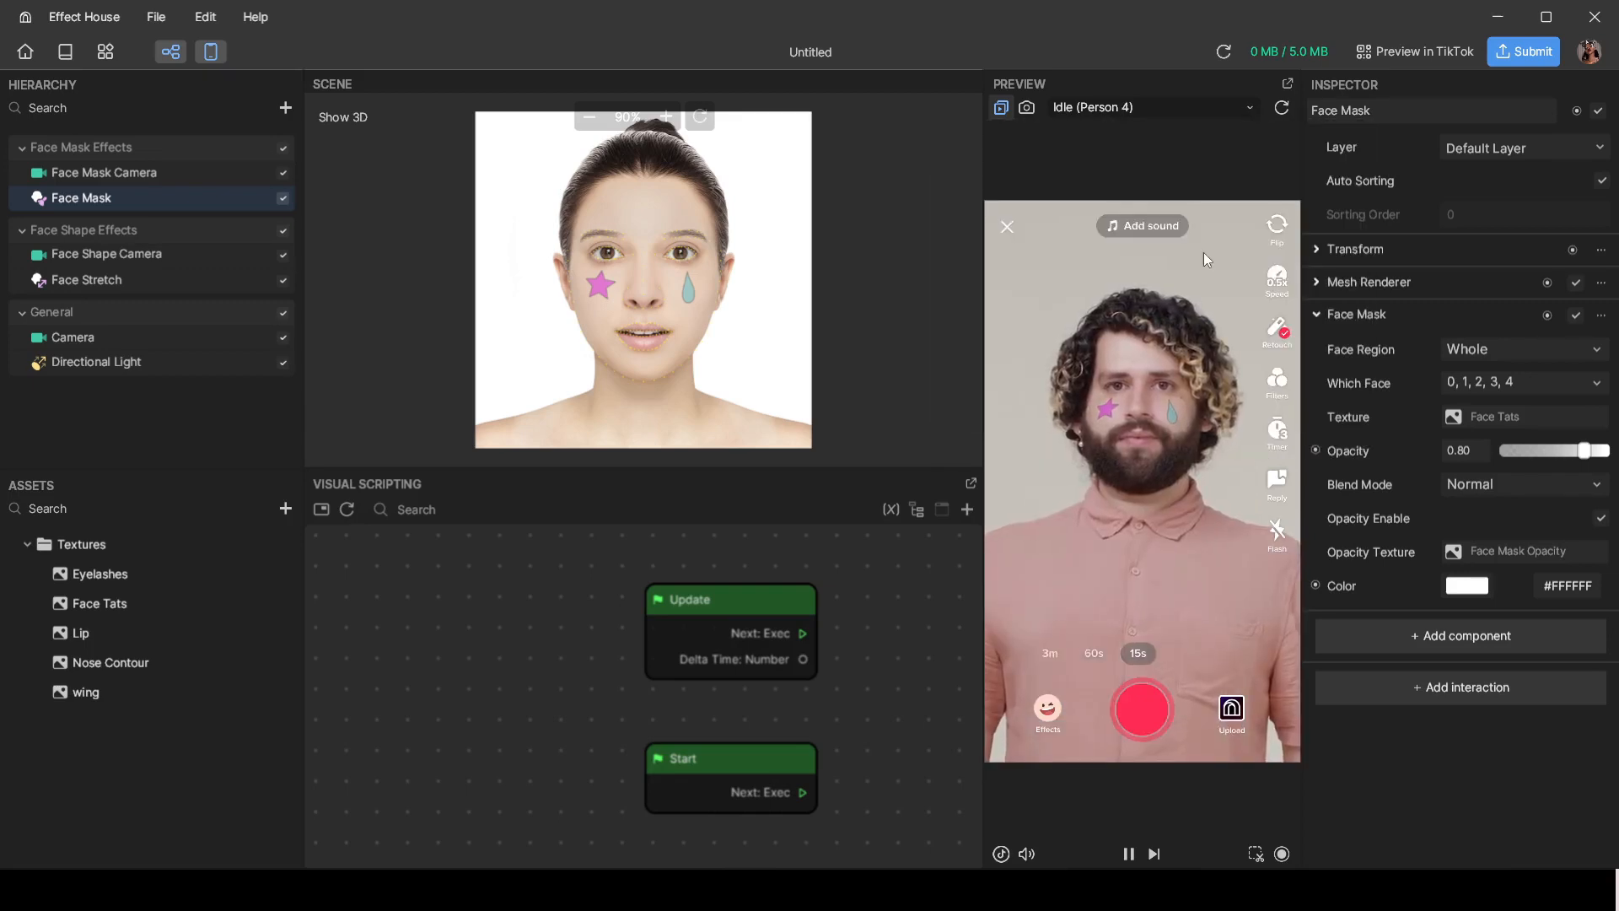
pyautogui.click(1150, 108)
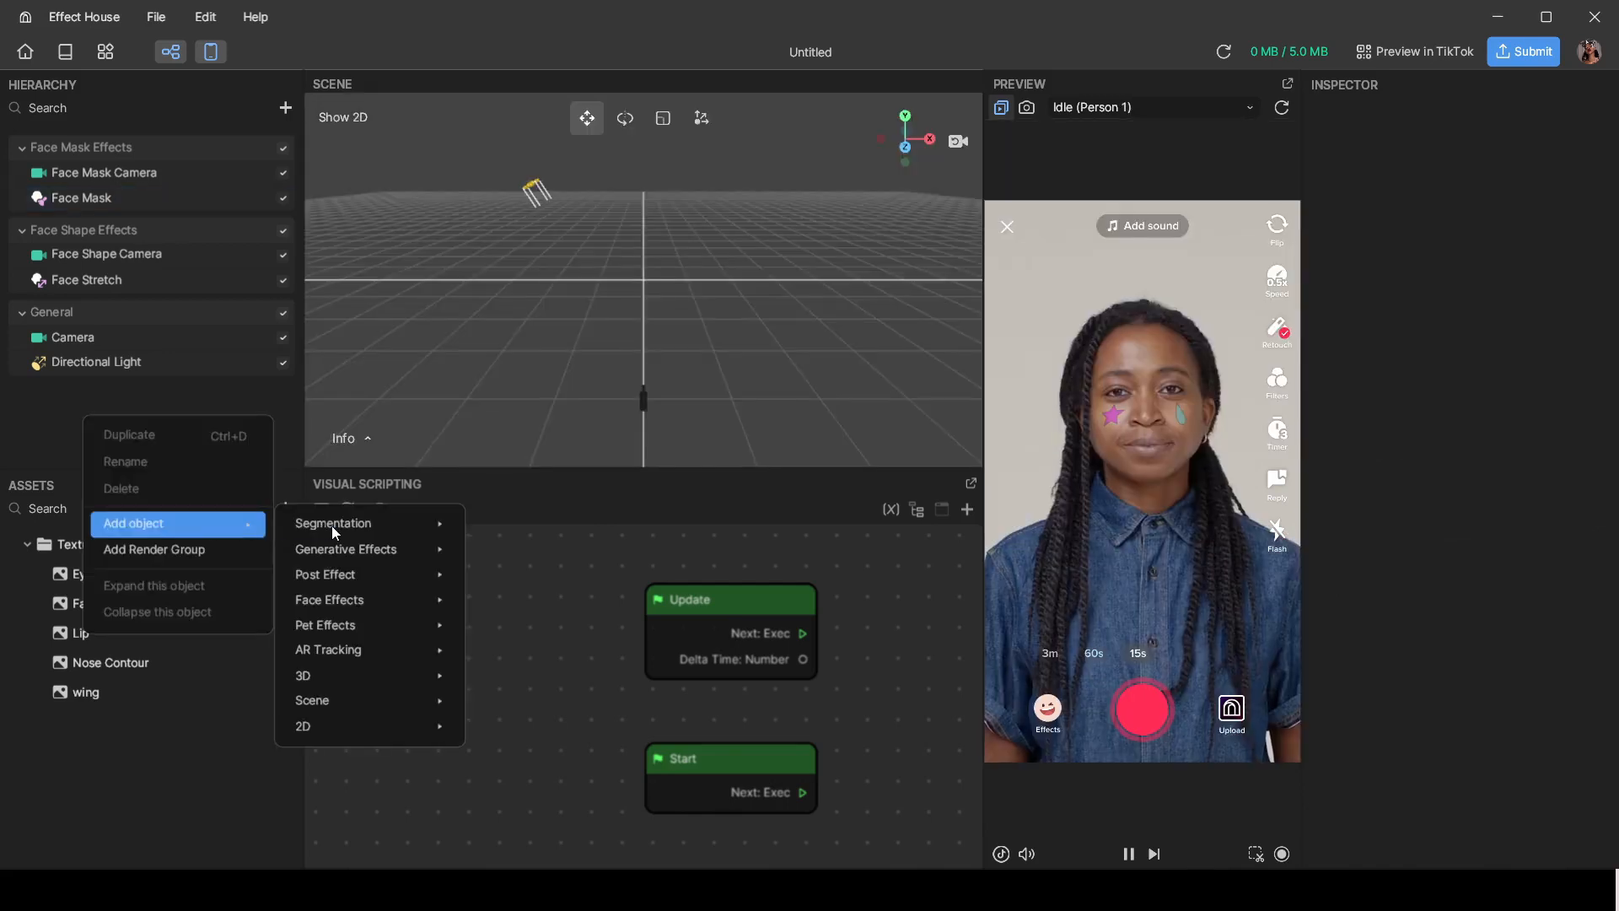
# Step: Add a second Face Mask named Eyelshes, assign it the Eyelashes texture, and raise its opacity
pyautogui.moveTo(339, 544)
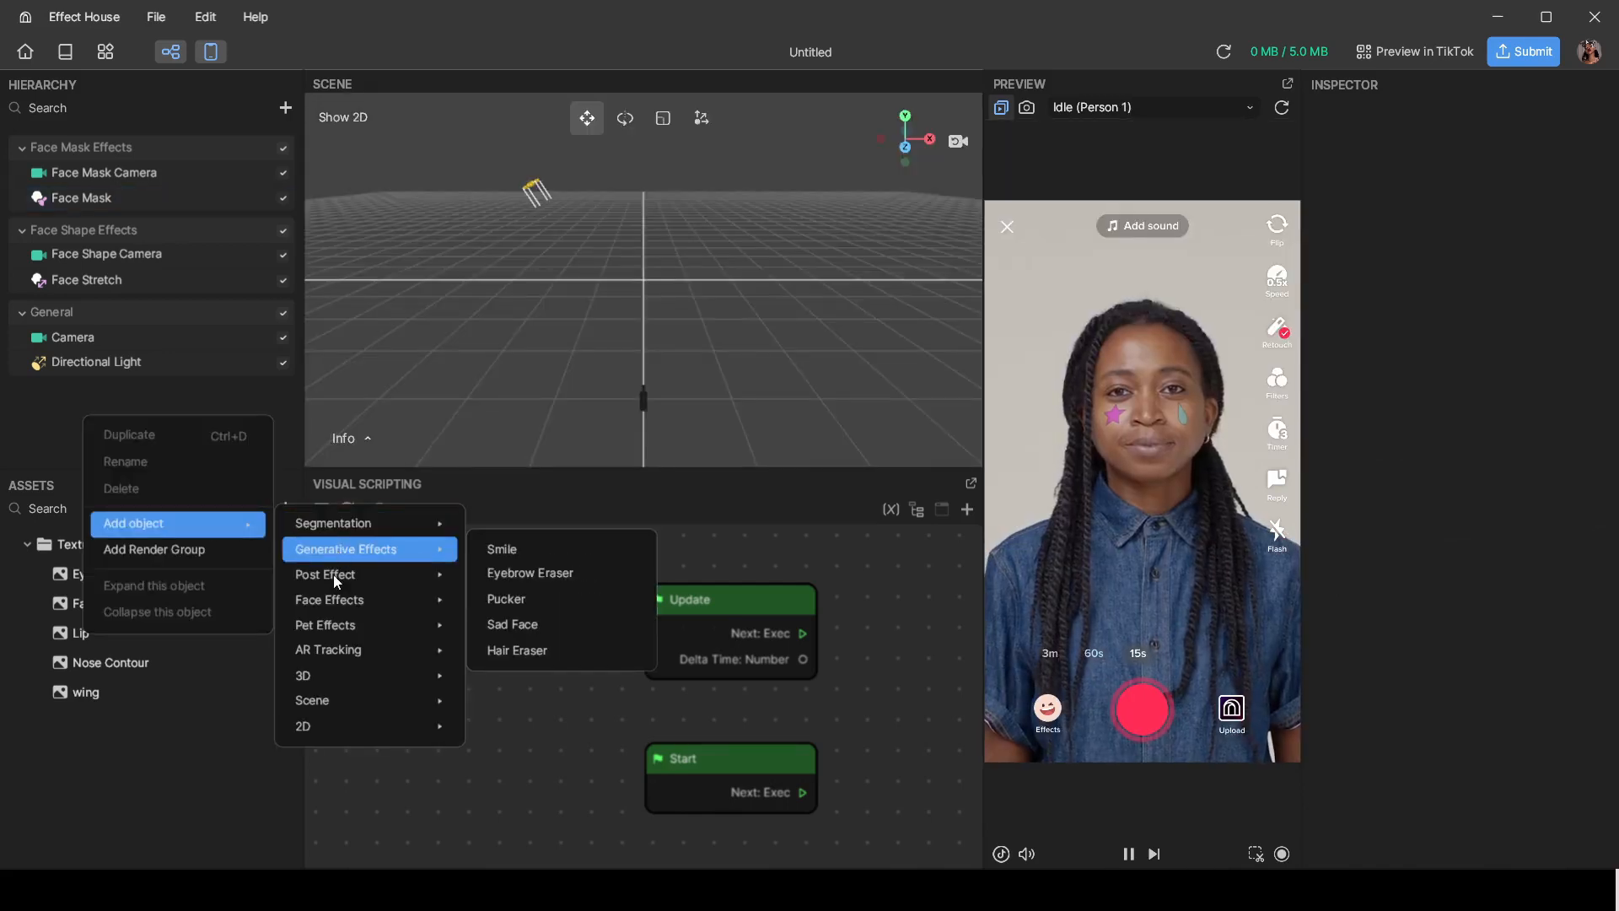
pyautogui.moveTo(332, 599)
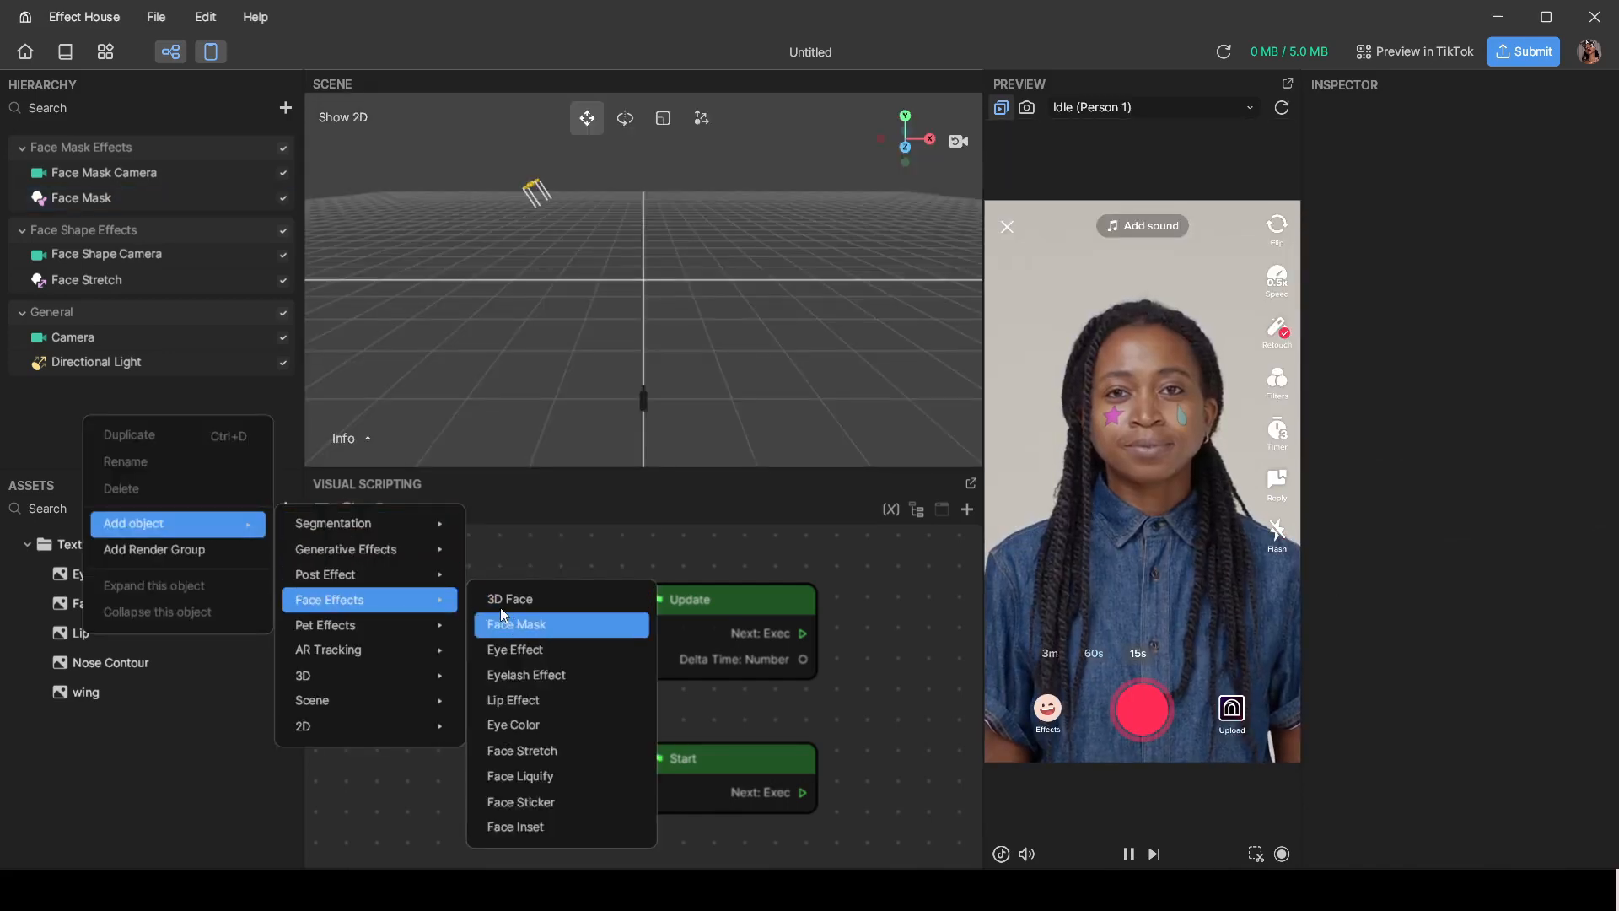
pyautogui.press('Return')
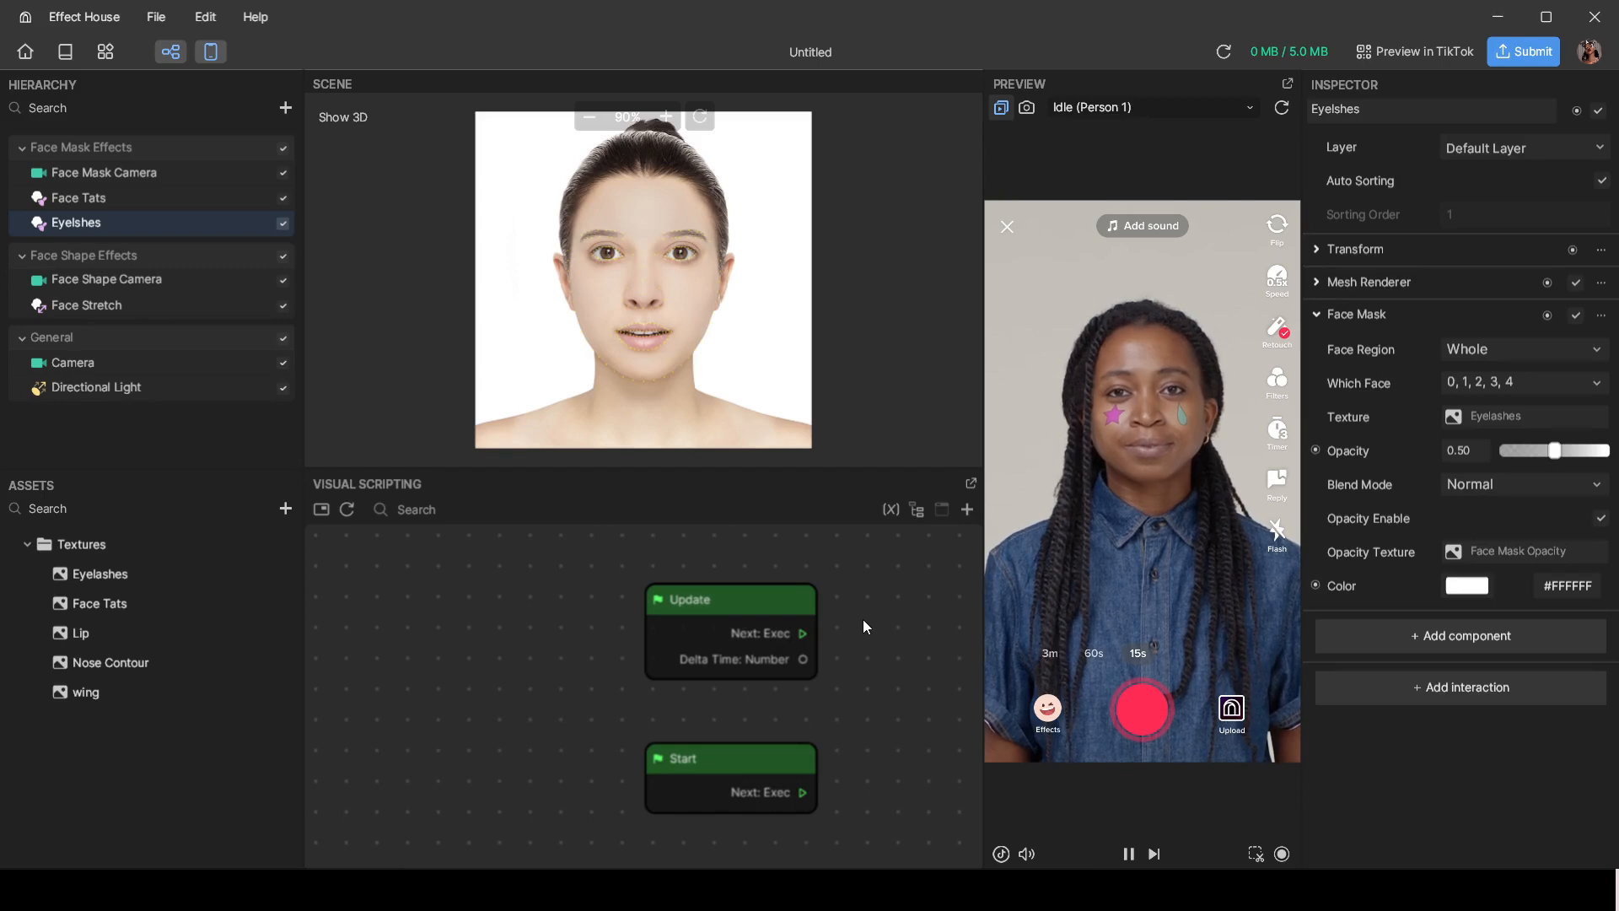
pyautogui.scroll(5, 589, 245)
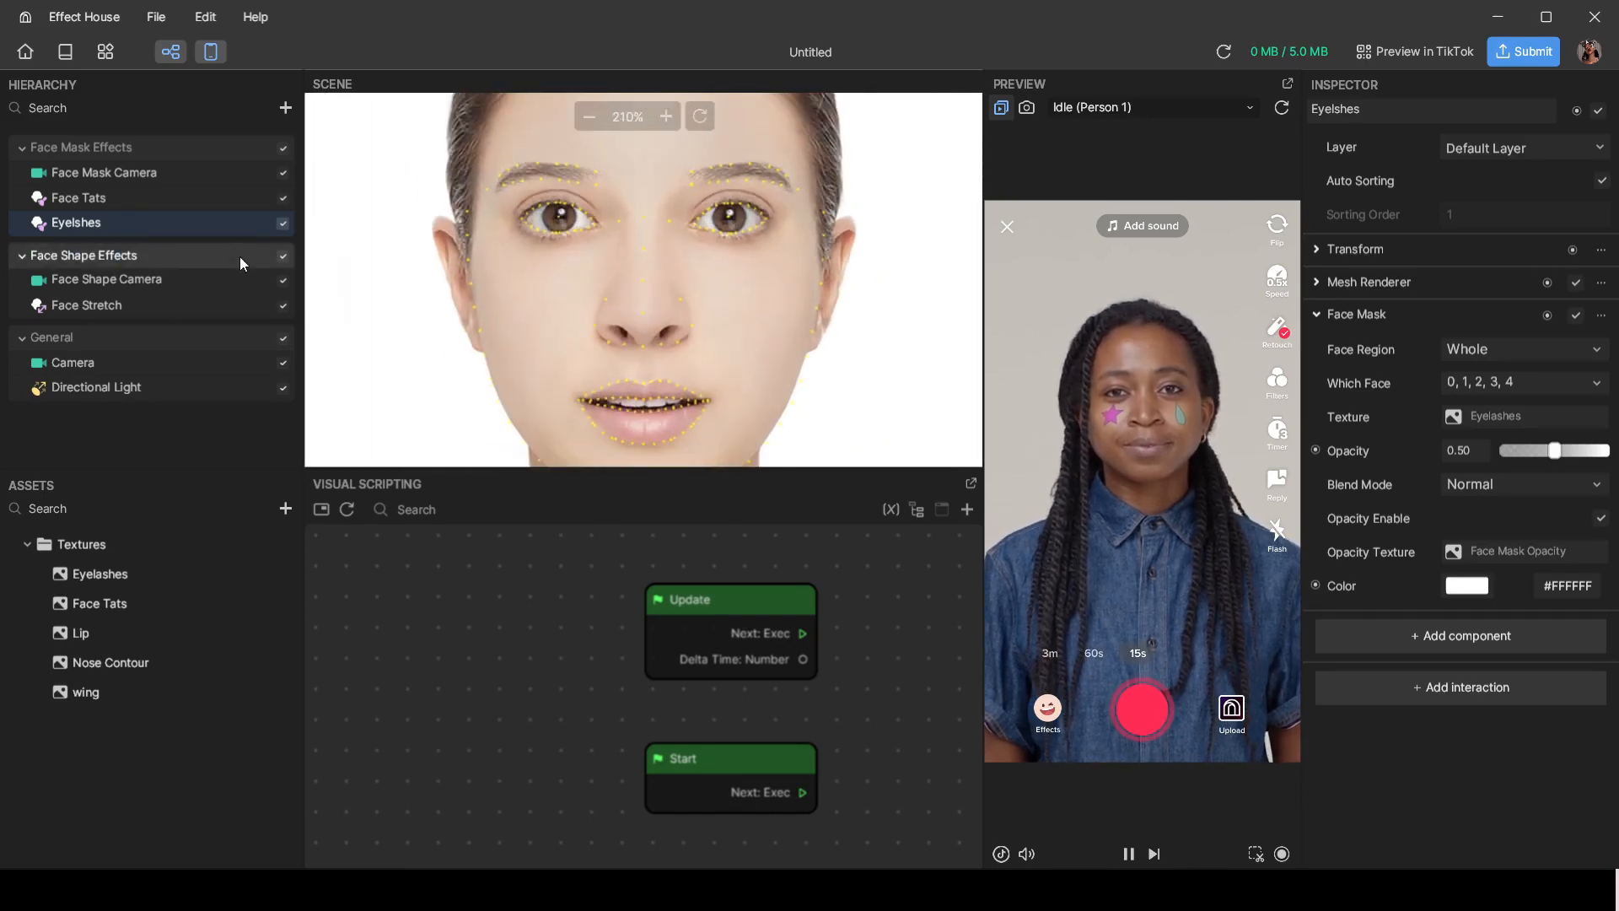
pyautogui.scroll(-1, 641, 315)
pyautogui.moveTo(1554, 450); pyautogui.dragTo(1609, 451)
# Step: Add another Face Mask from the face effects and name it Nose Contour
pyautogui.rightClick(173, 451)
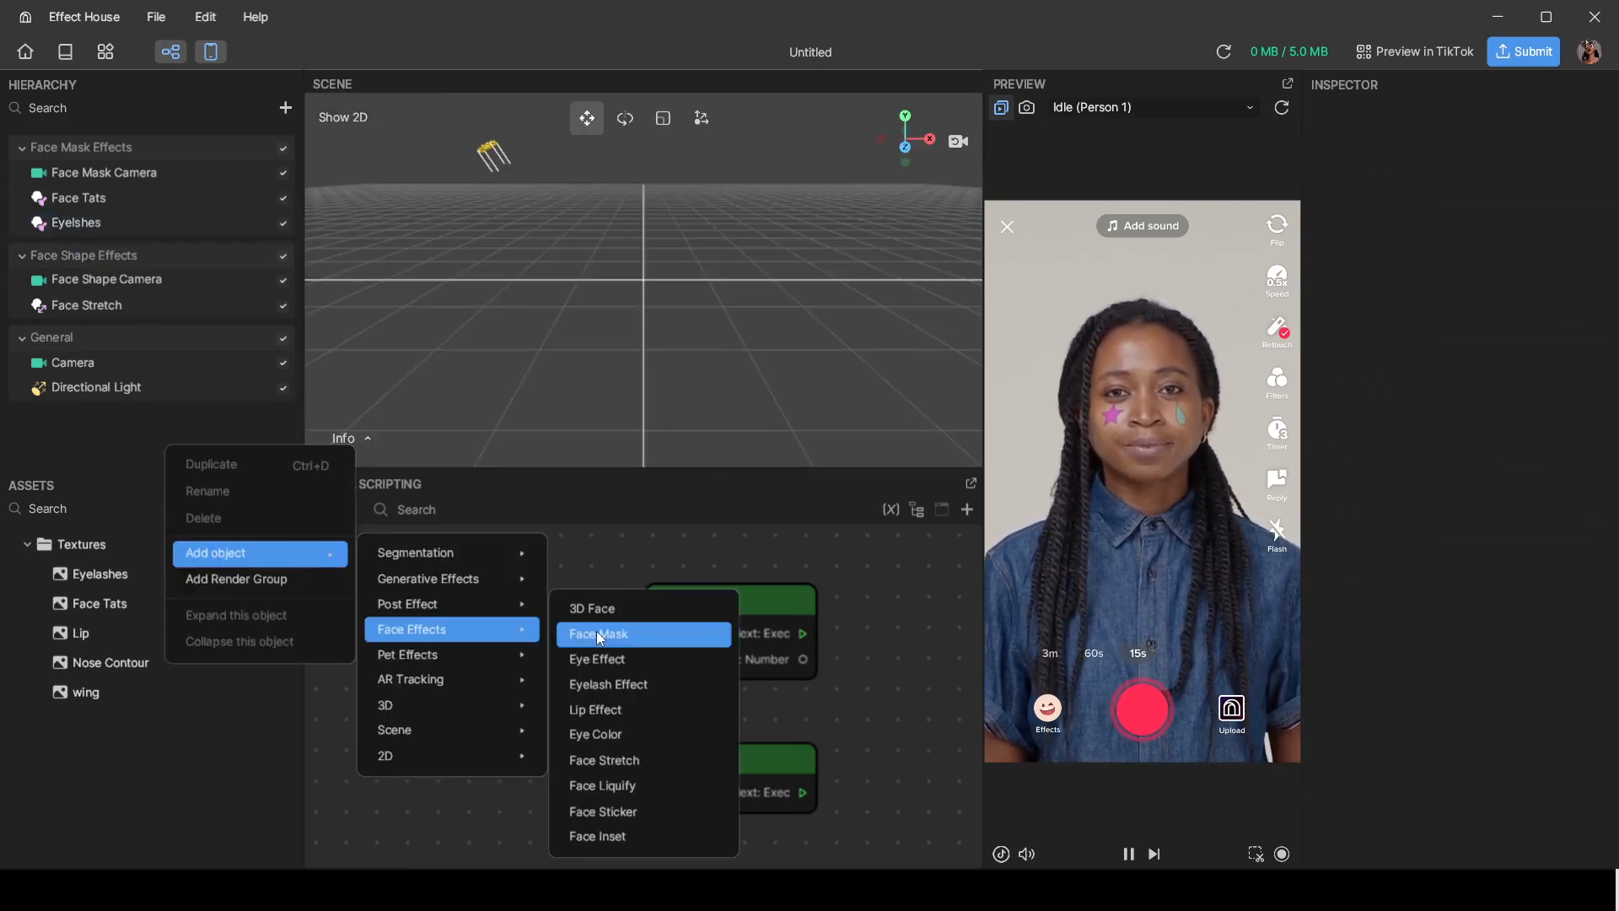
pyautogui.click(595, 631)
pyautogui.write('Noe Contoutr')
pyautogui.press('Return')
pyautogui.doubleClick(169, 249)
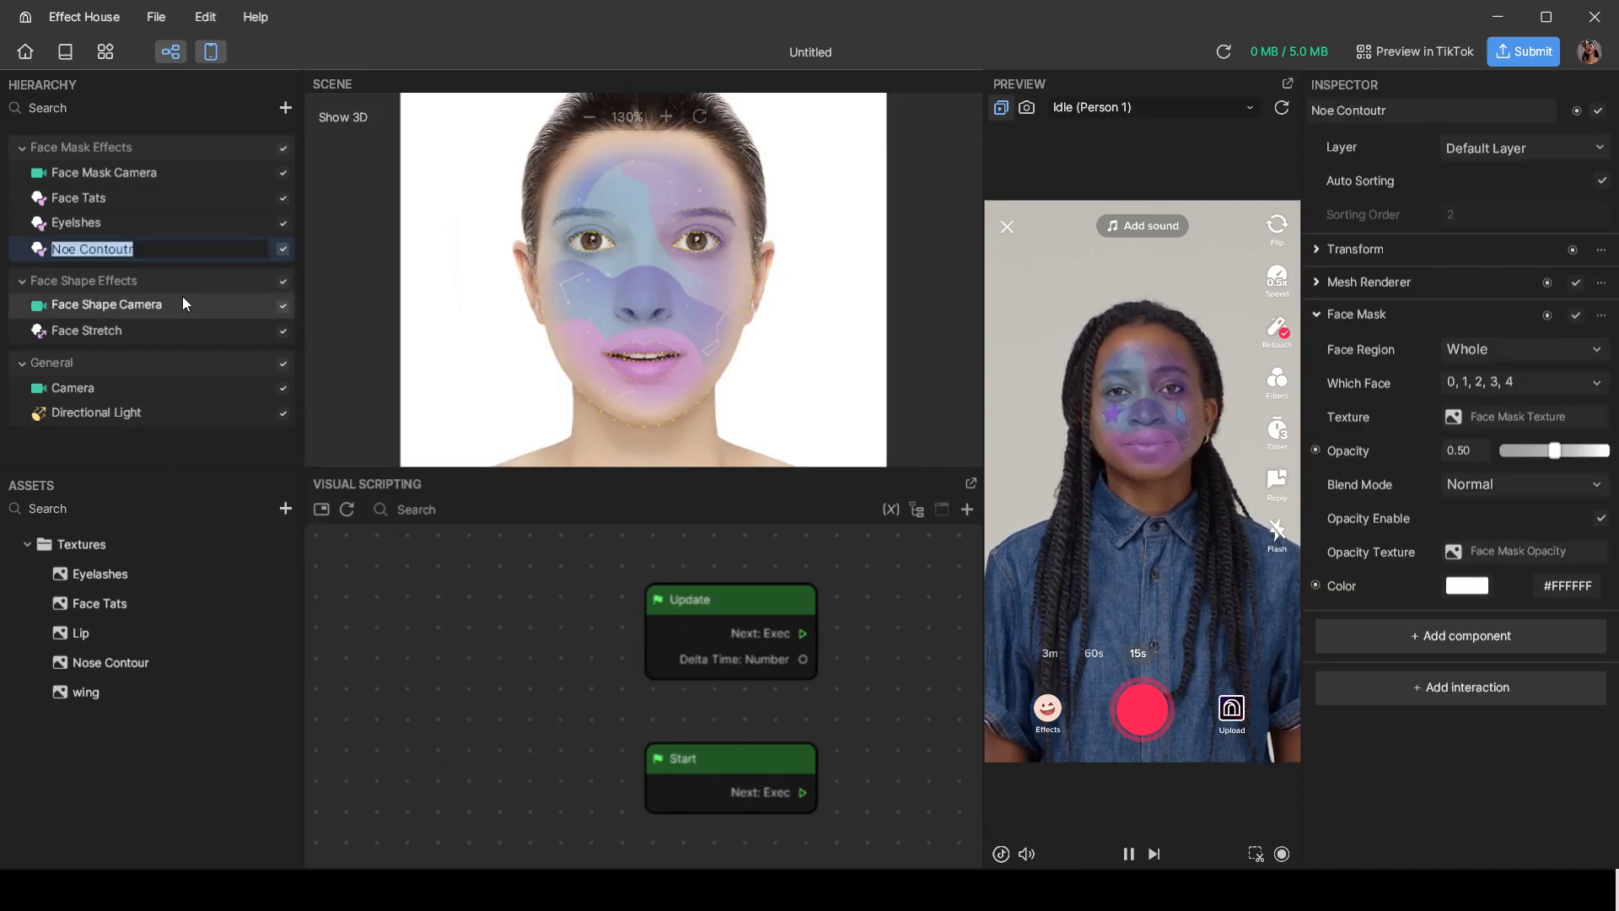
pyautogui.write('Nose Contour')
# Step: Assign the Nose Contour texture to its mask, check the effect on the web camera, and return to the sample media preview
pyautogui.click(1518, 417)
pyautogui.doubleClick(816, 426)
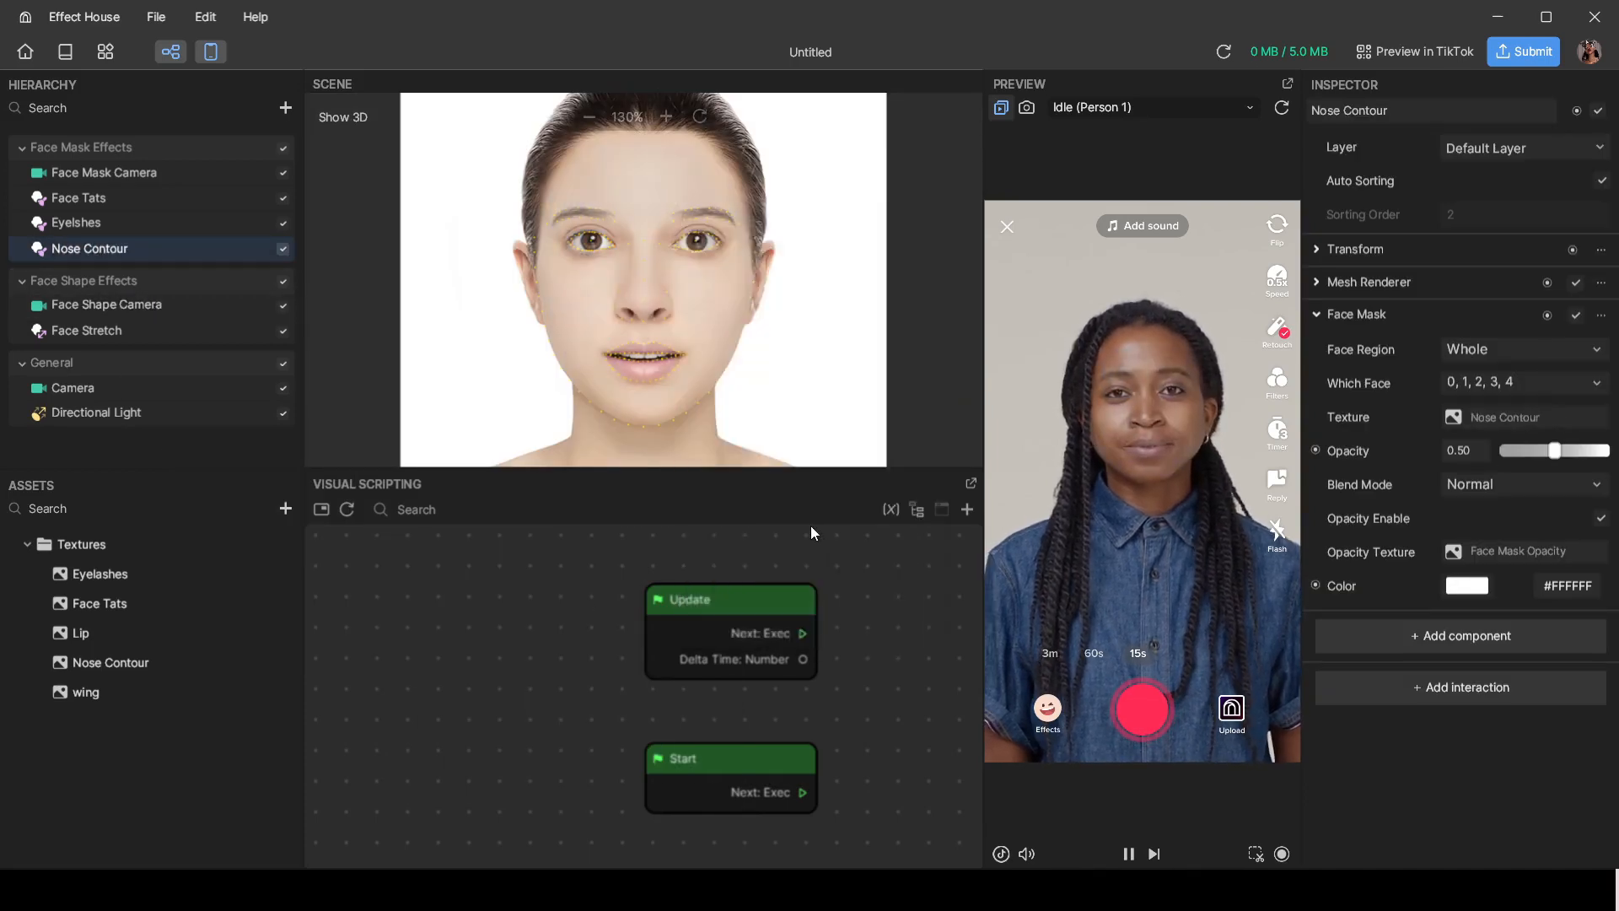
pyautogui.click(1032, 108)
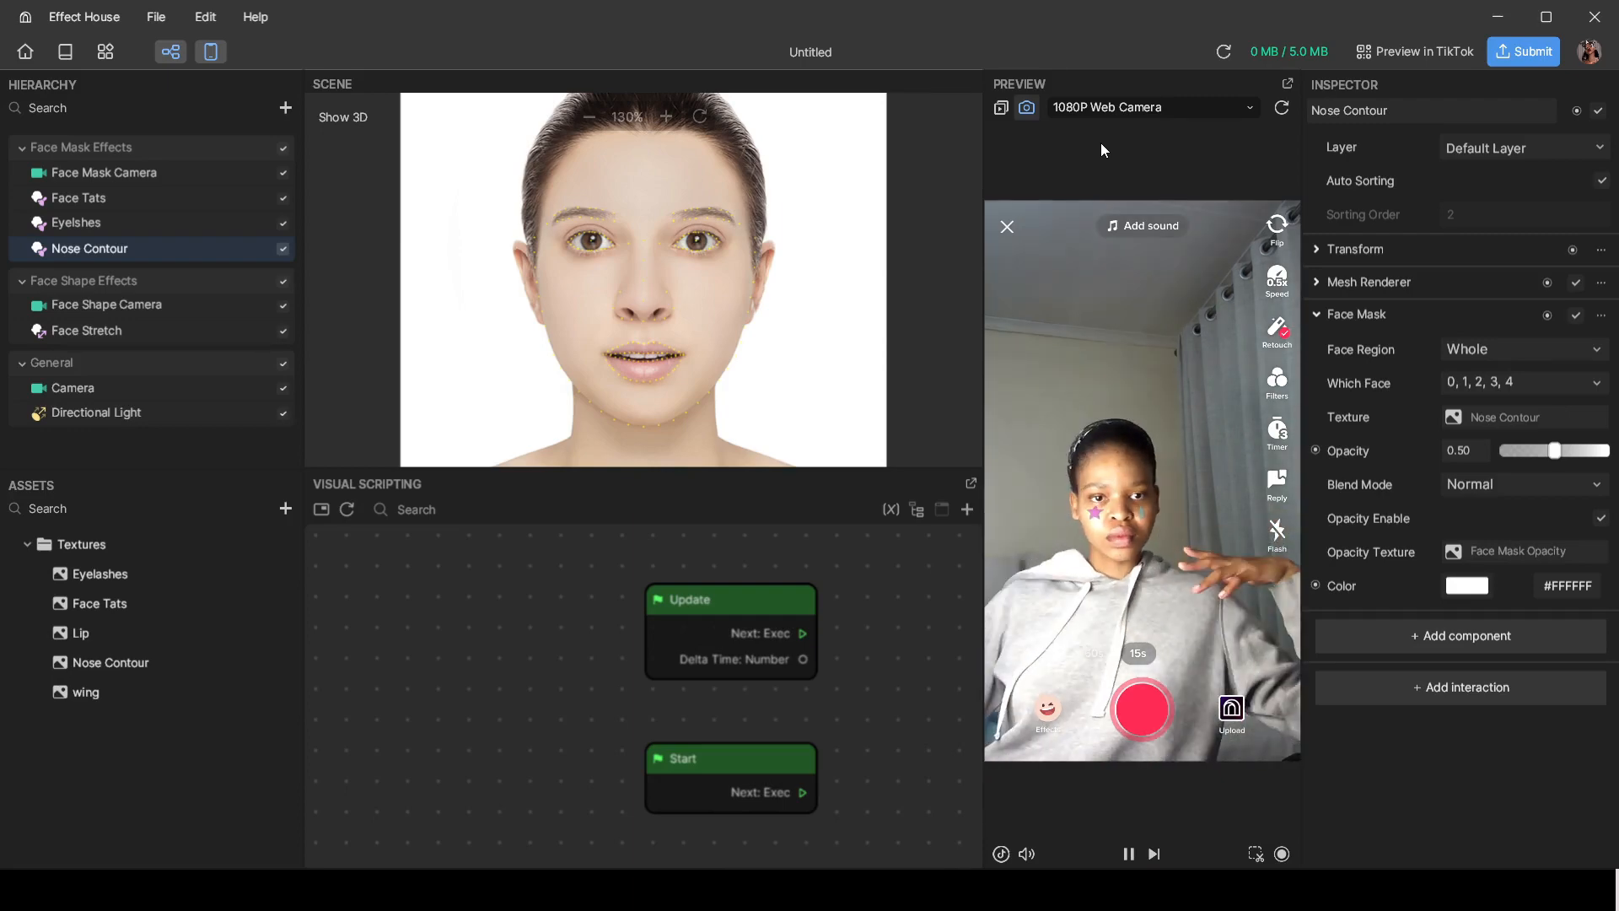
pyautogui.click(1002, 108)
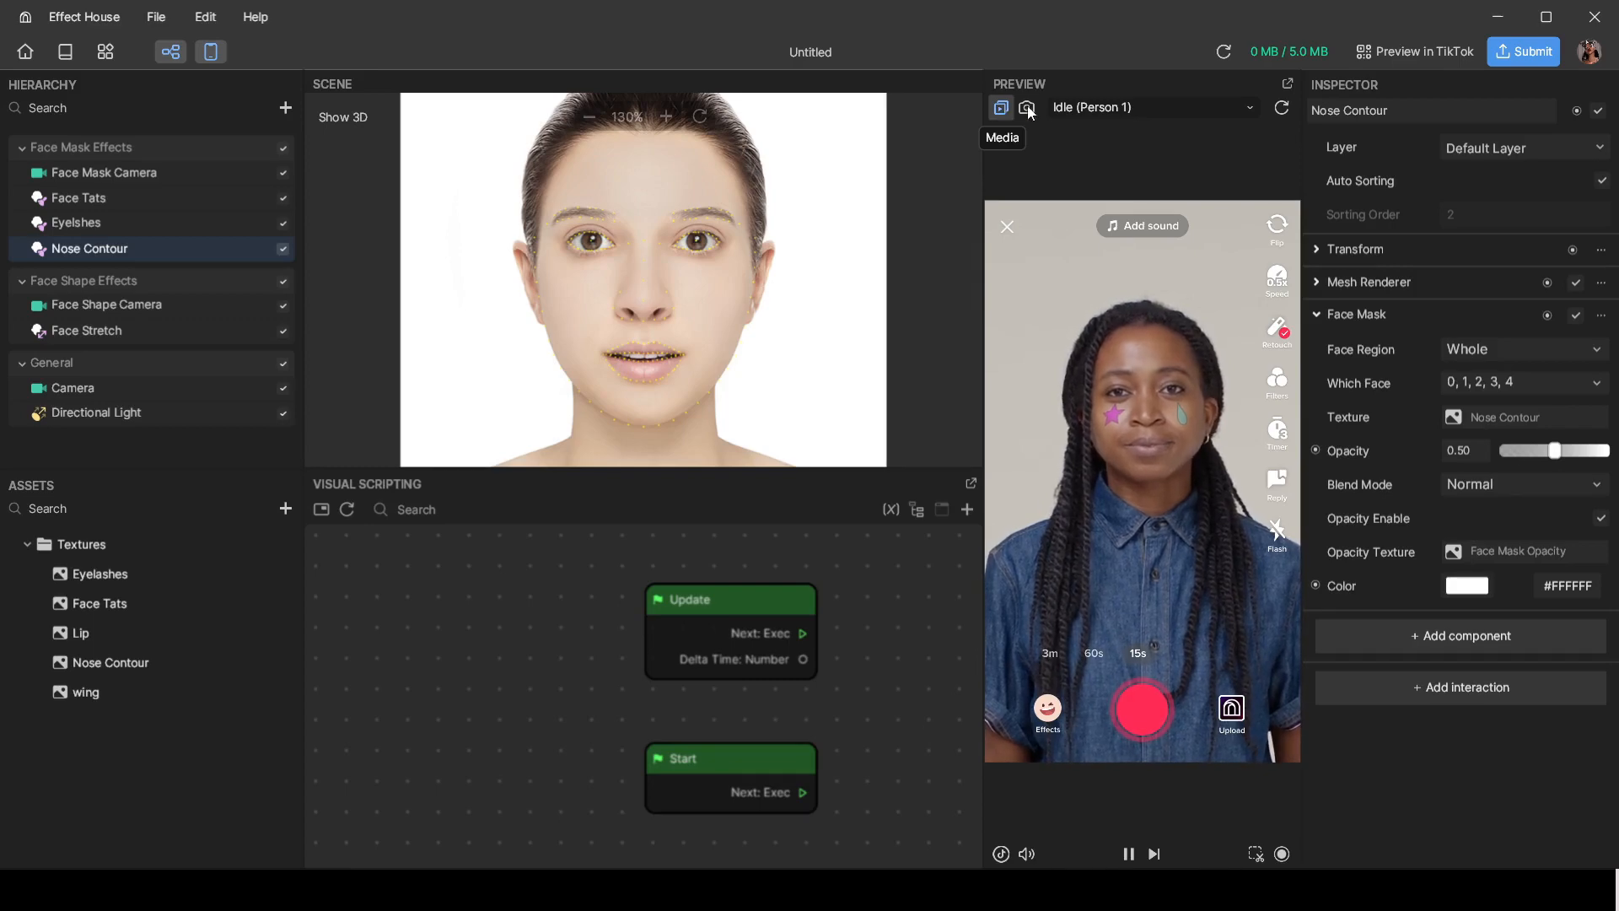
# Step: Add another Face Mask and assign it the Lip texture
pyautogui.rightClick(87, 449)
pyautogui.moveTo(177, 556)
pyautogui.moveTo(371, 632)
pyautogui.click(519, 633)
pyautogui.click(1518, 416)
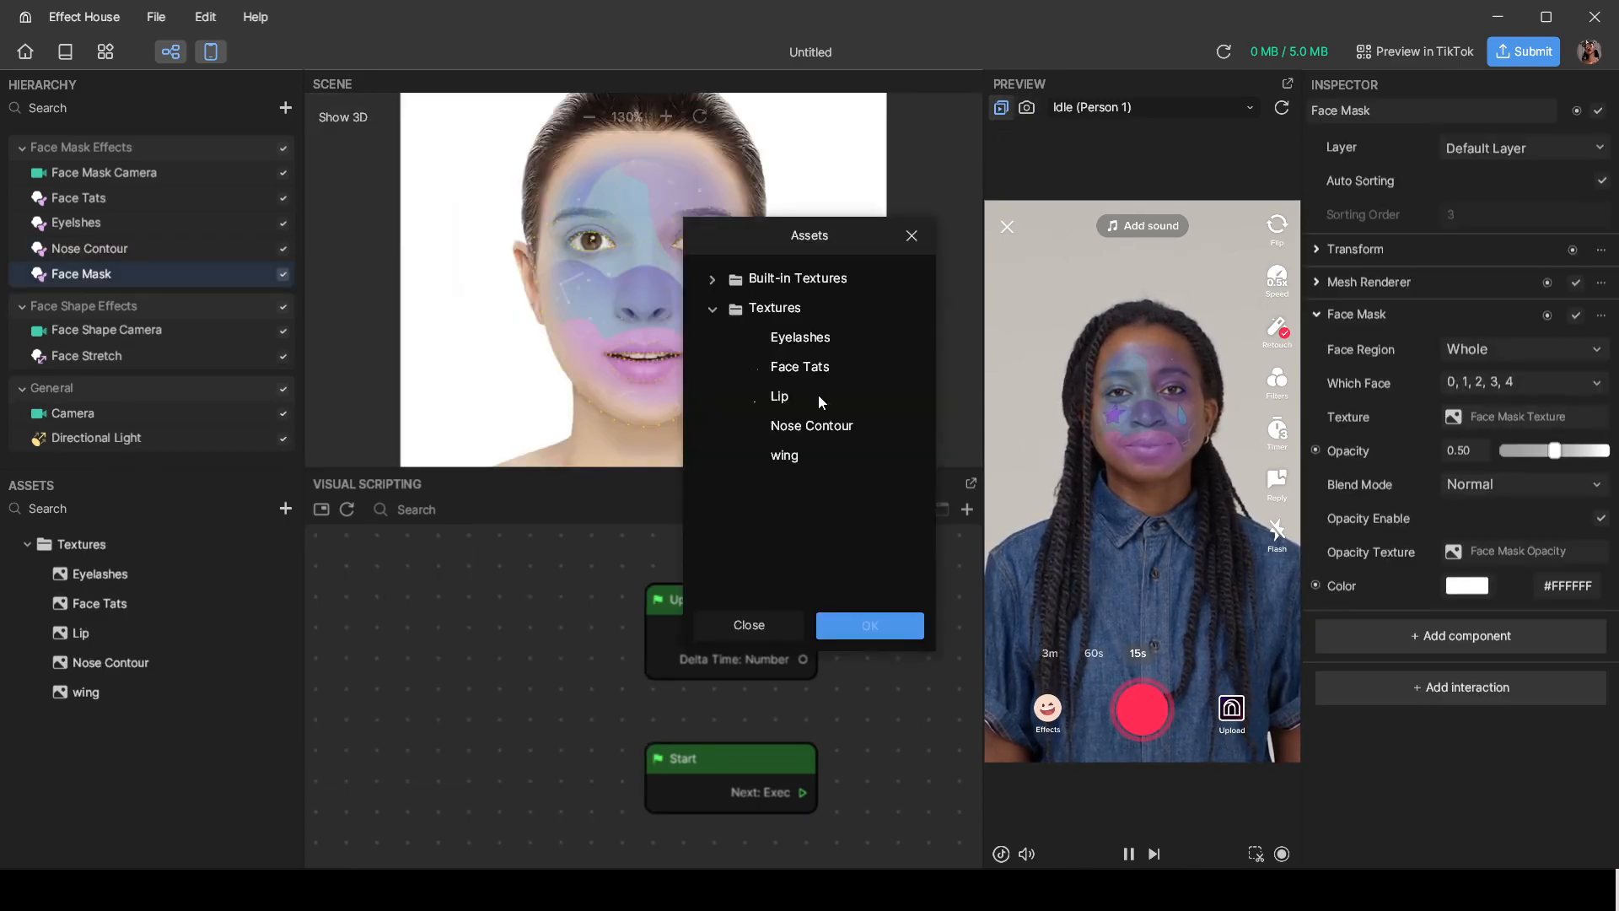
pyautogui.click(819, 397)
pyautogui.click(868, 625)
# Step: Check the lip mask on the Idle Person 2, Person 3 and Person 4 previews, then return to Person 1
pyautogui.click(1251, 113)
pyautogui.click(1206, 167)
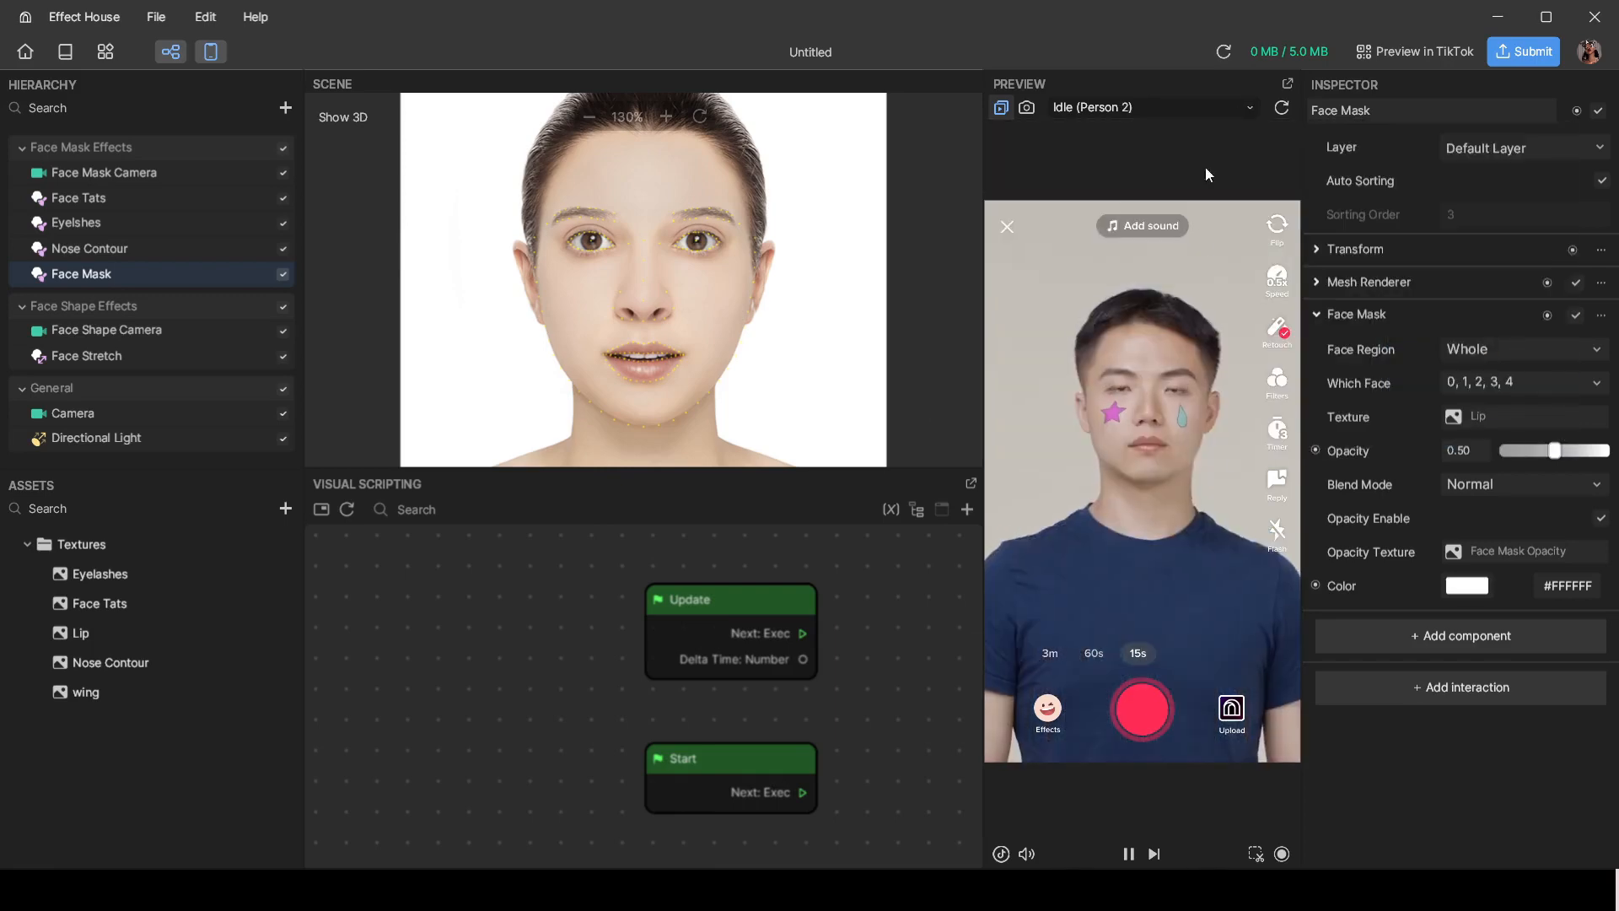
pyautogui.click(1236, 108)
pyautogui.click(1181, 199)
pyautogui.click(1236, 108)
pyautogui.click(1214, 304)
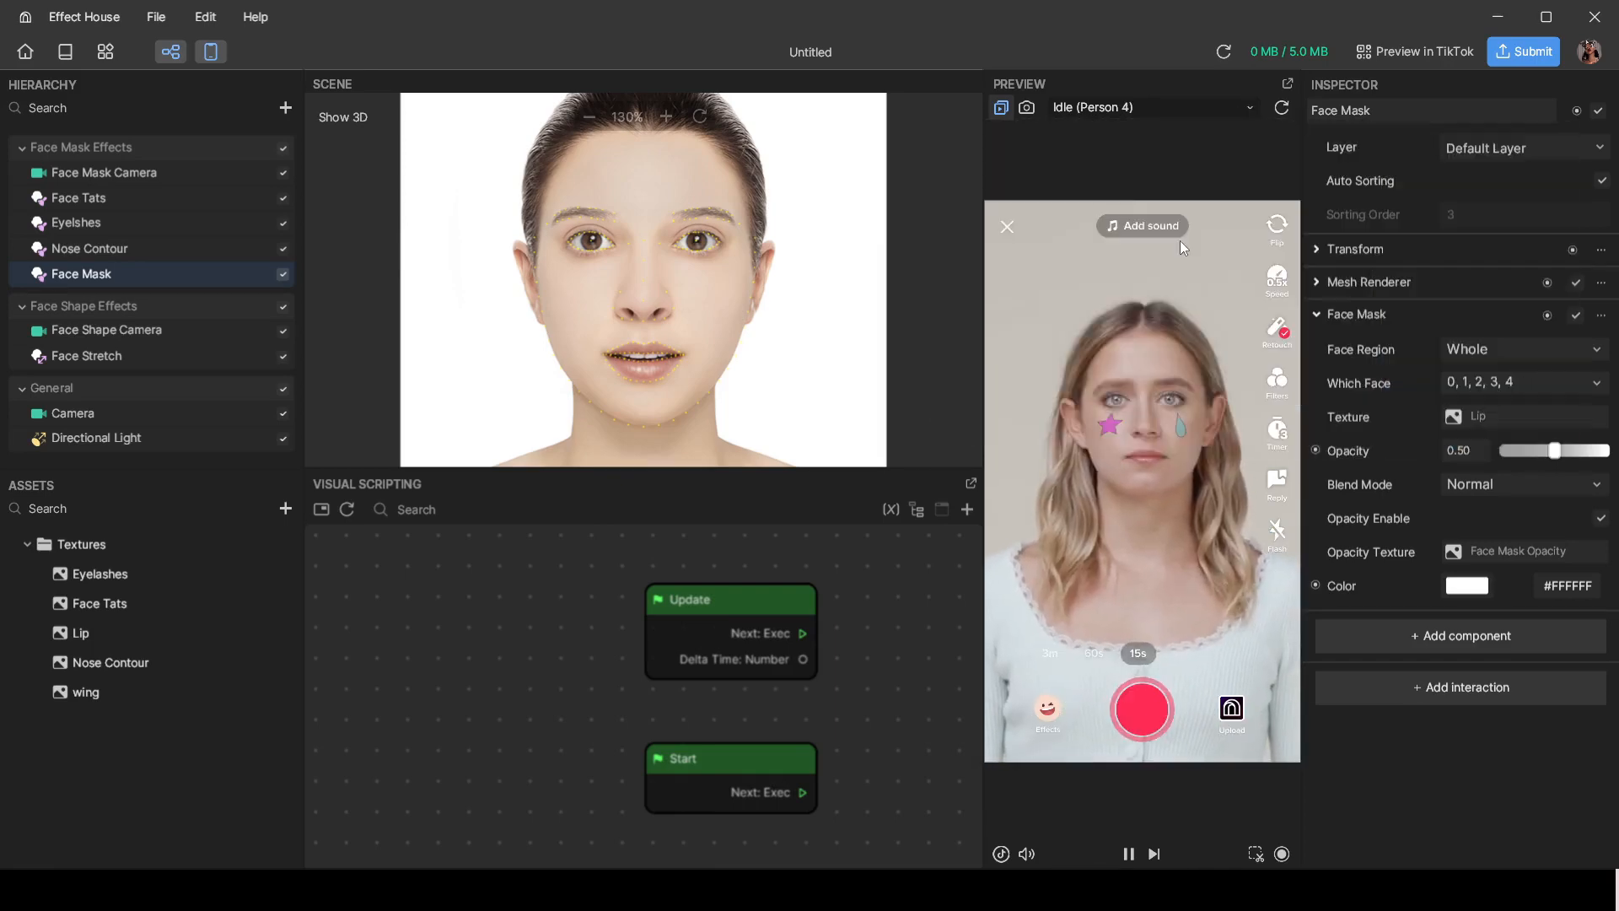
pyautogui.click(1164, 107)
pyautogui.click(1216, 202)
# Step: Add one more Face Mask and rename the mask with the Lip texture as Lip
pyautogui.rightClick(86, 455)
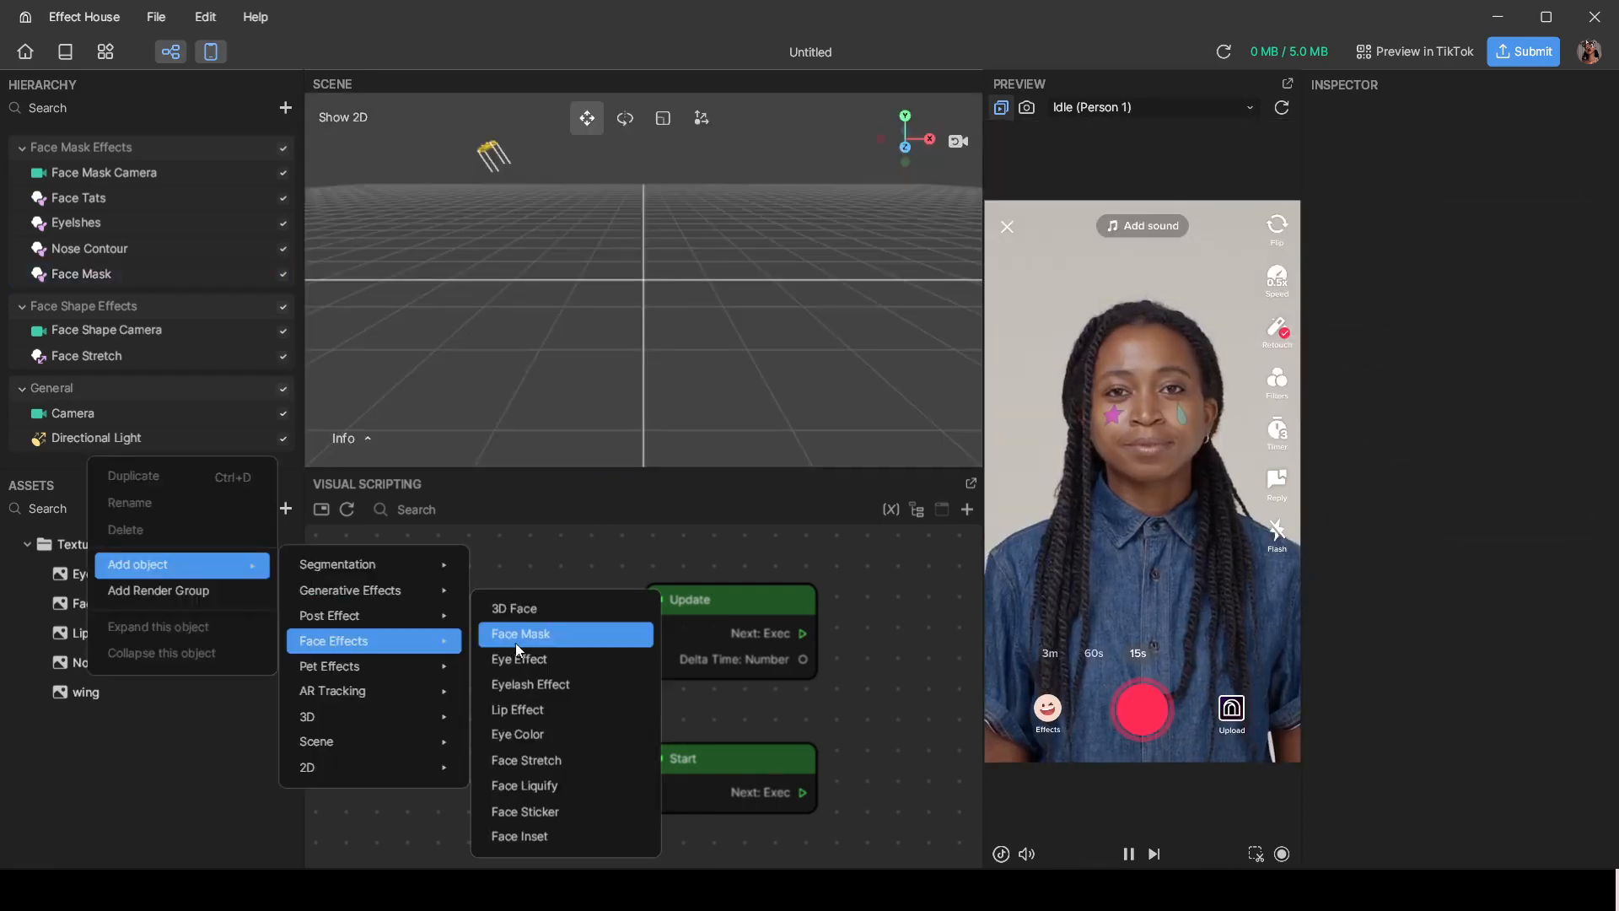
pyautogui.click(519, 637)
pyautogui.rightClick(126, 274)
pyautogui.click(169, 332)
pyautogui.write('Lip')
# Step: Rename the newest Face Mask as Wing and assign it the wing texture
pyautogui.click(106, 299)
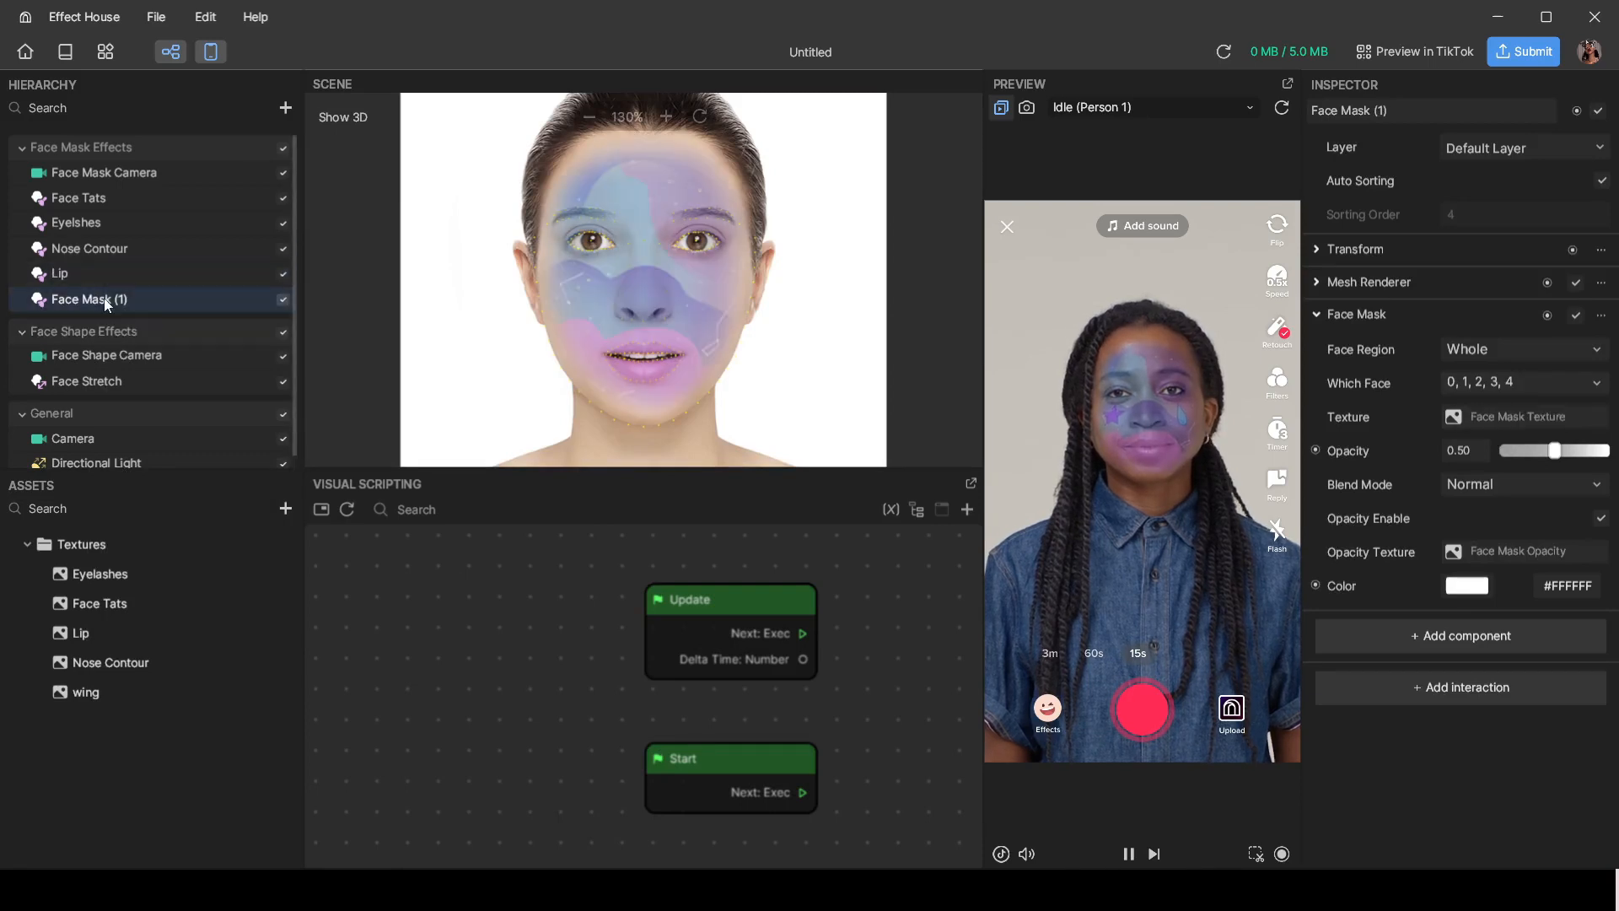
pyautogui.rightClick(132, 299)
pyautogui.click(185, 357)
pyautogui.write('Wing')
pyautogui.click(1518, 417)
pyautogui.doubleClick(823, 458)
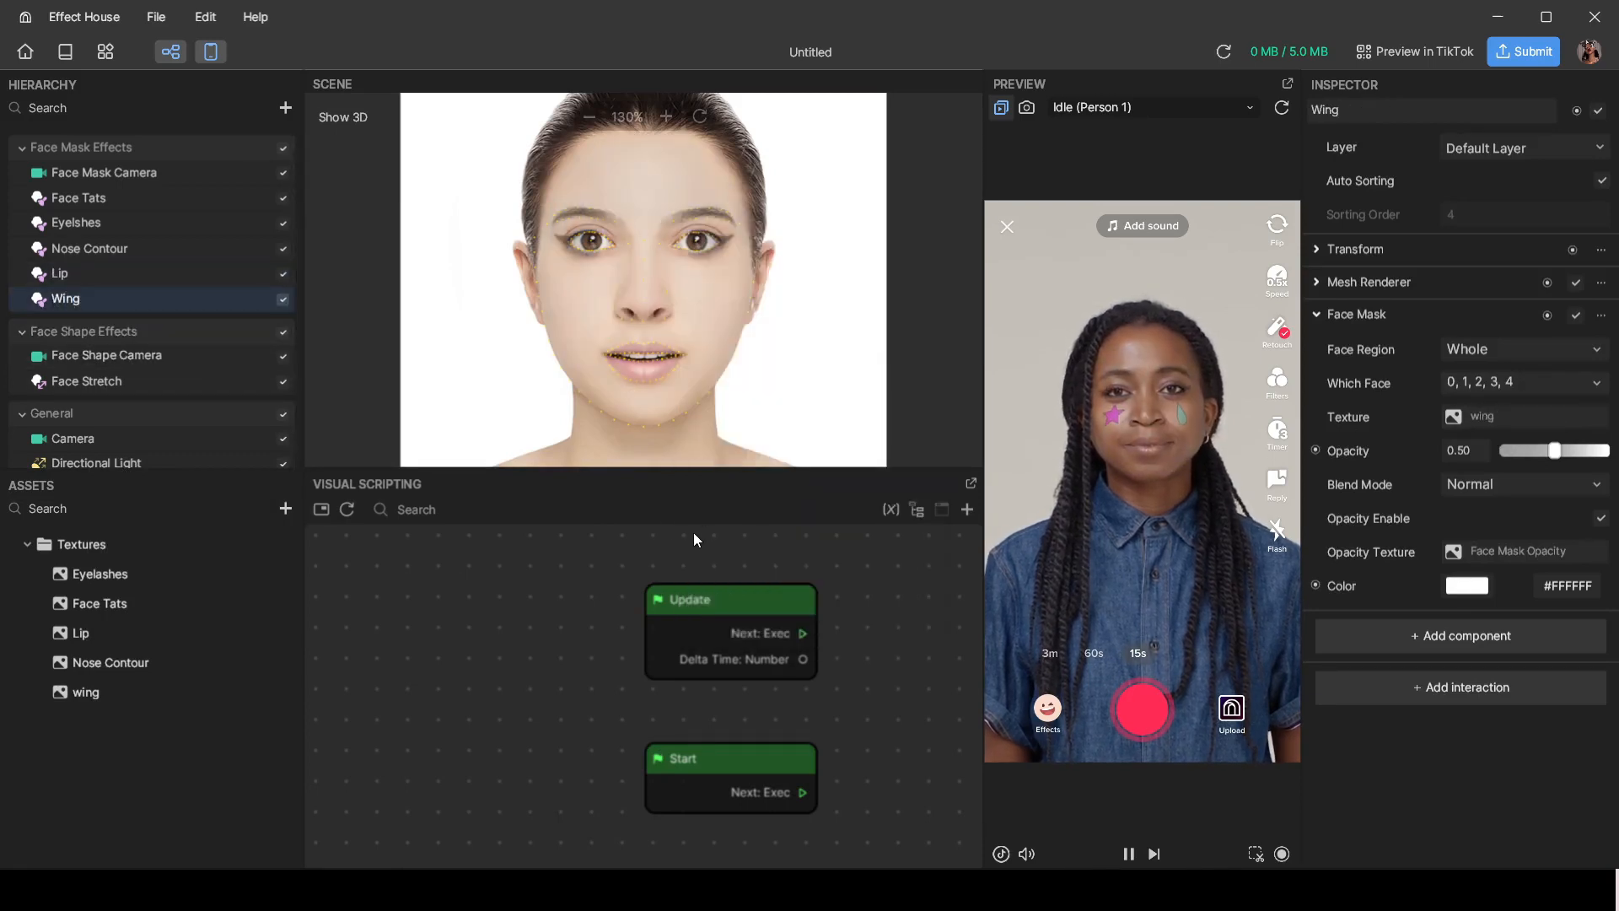
# Step: Reorder the masks in the hierarchy so Nose Contour comes before Face Tats and Wing comes before Lip
pyautogui.moveTo(90, 248); pyautogui.dragTo(88, 185)
pyautogui.moveTo(74, 299); pyautogui.dragTo(74, 267)
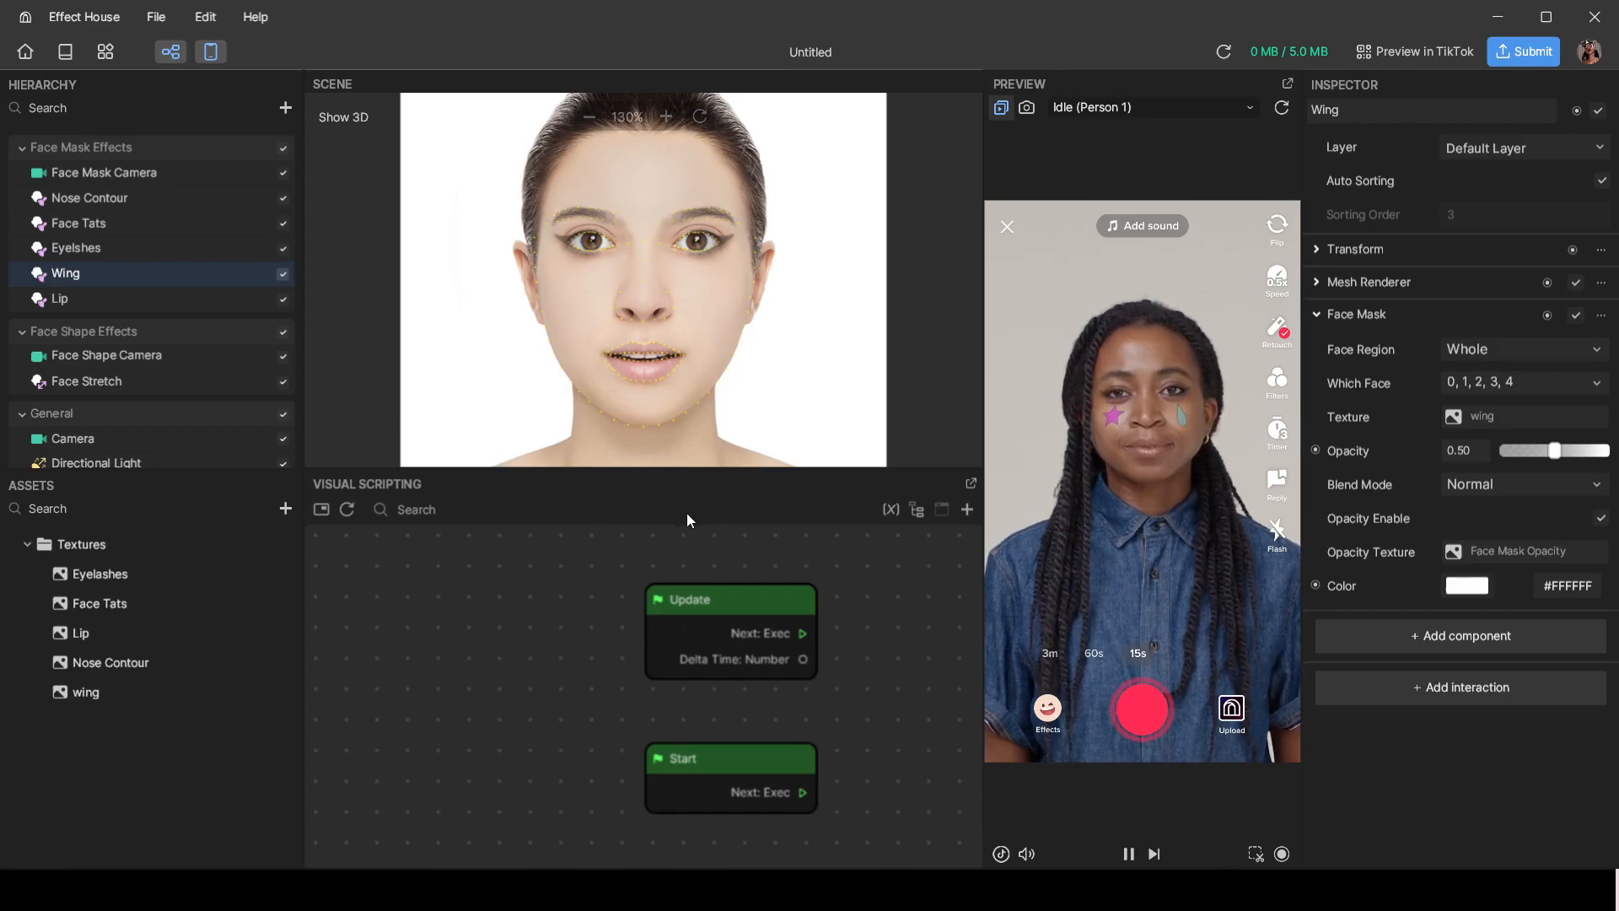
pyautogui.moveTo(695, 890)
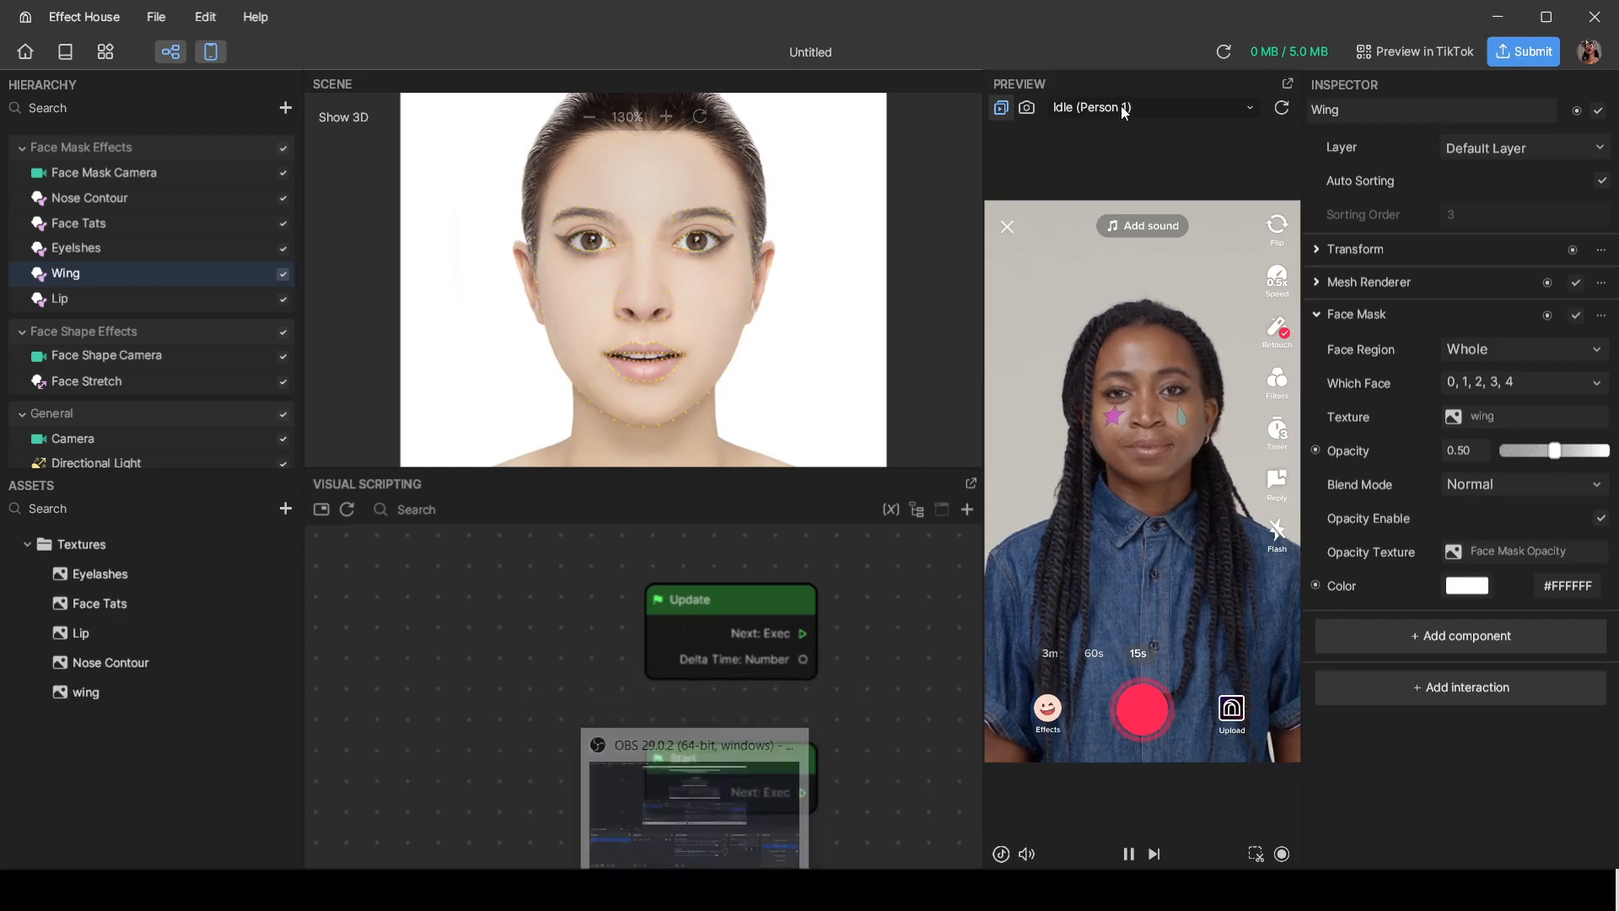
# Step: Check the combined face paint masks on another Idle face preview, Person 4, then return to Idle Person 1
pyautogui.click(1240, 105)
pyautogui.moveTo(1090, 230)
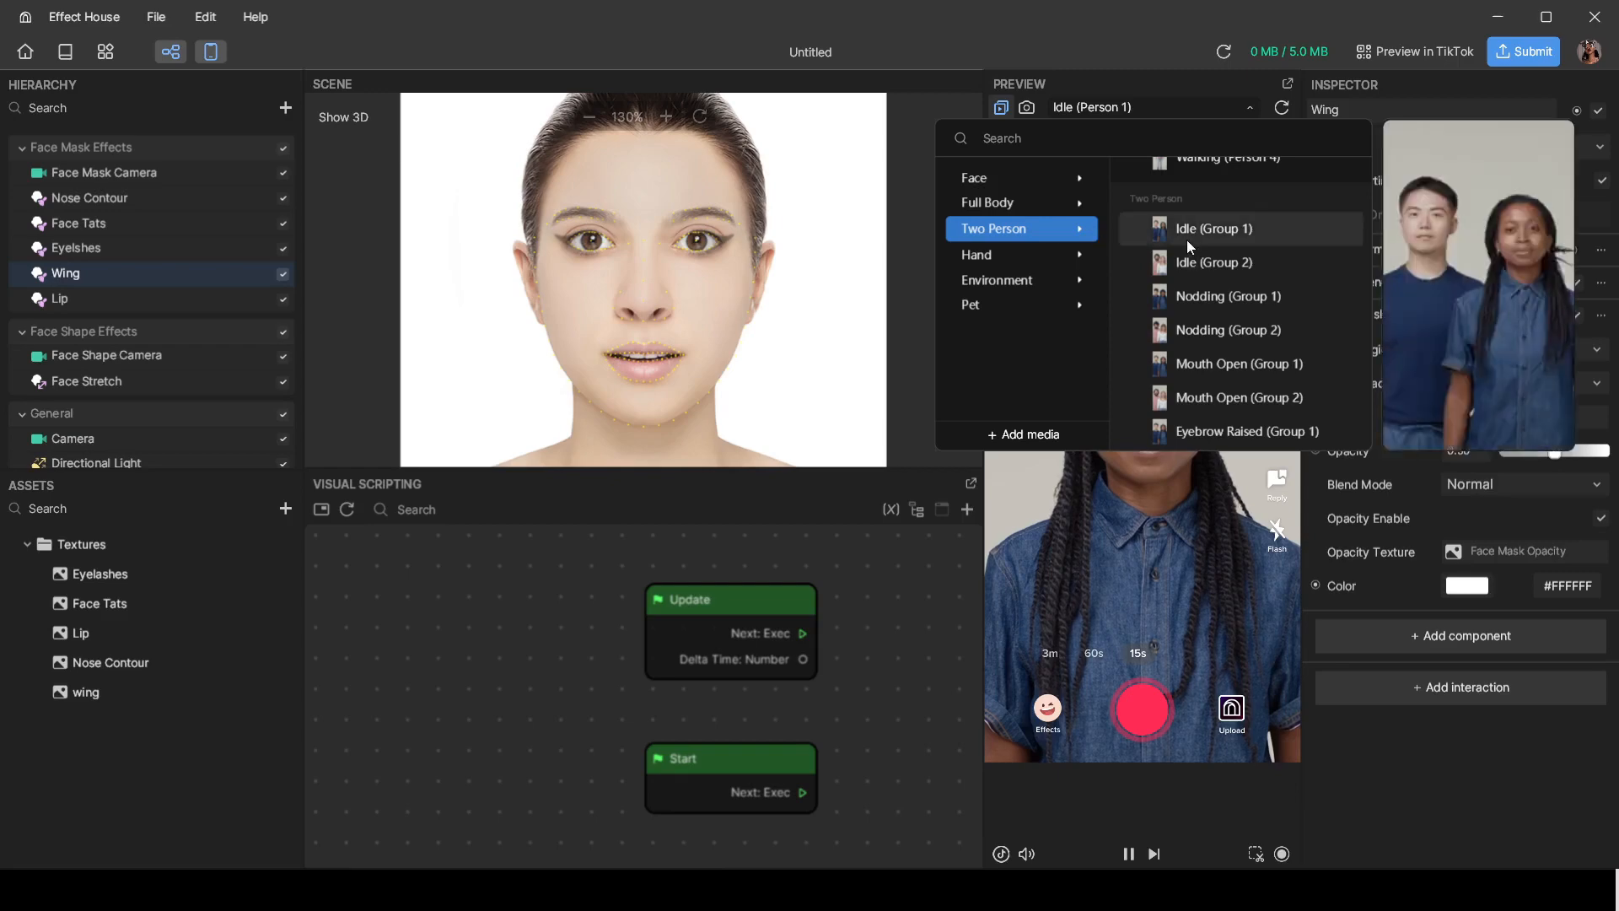
pyautogui.moveTo(1012, 178)
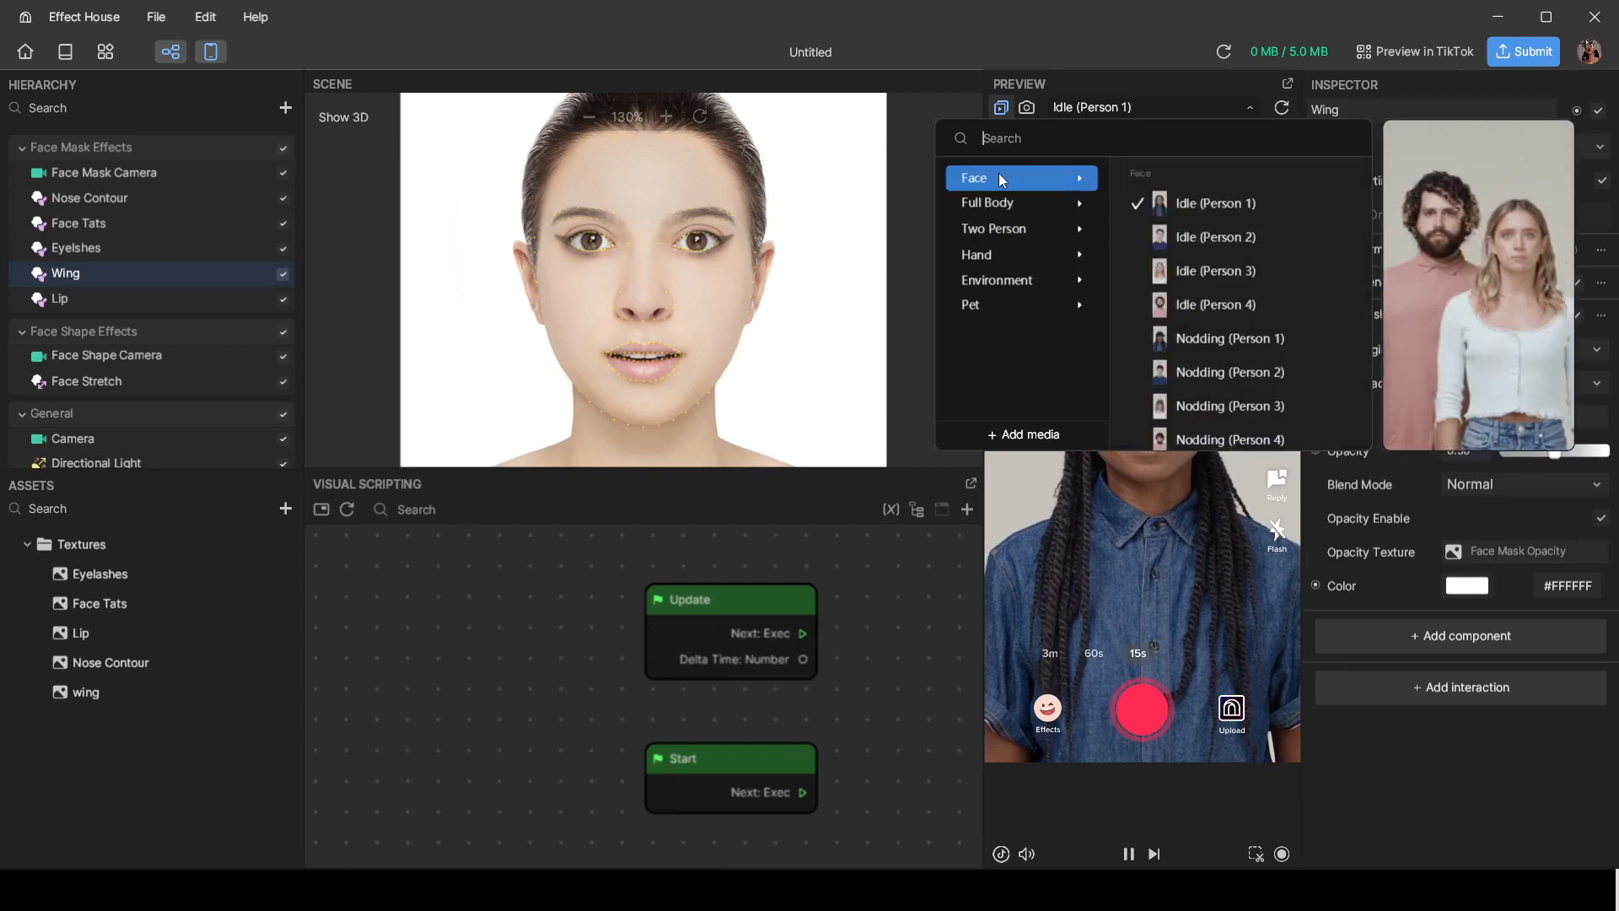
pyautogui.click(1186, 239)
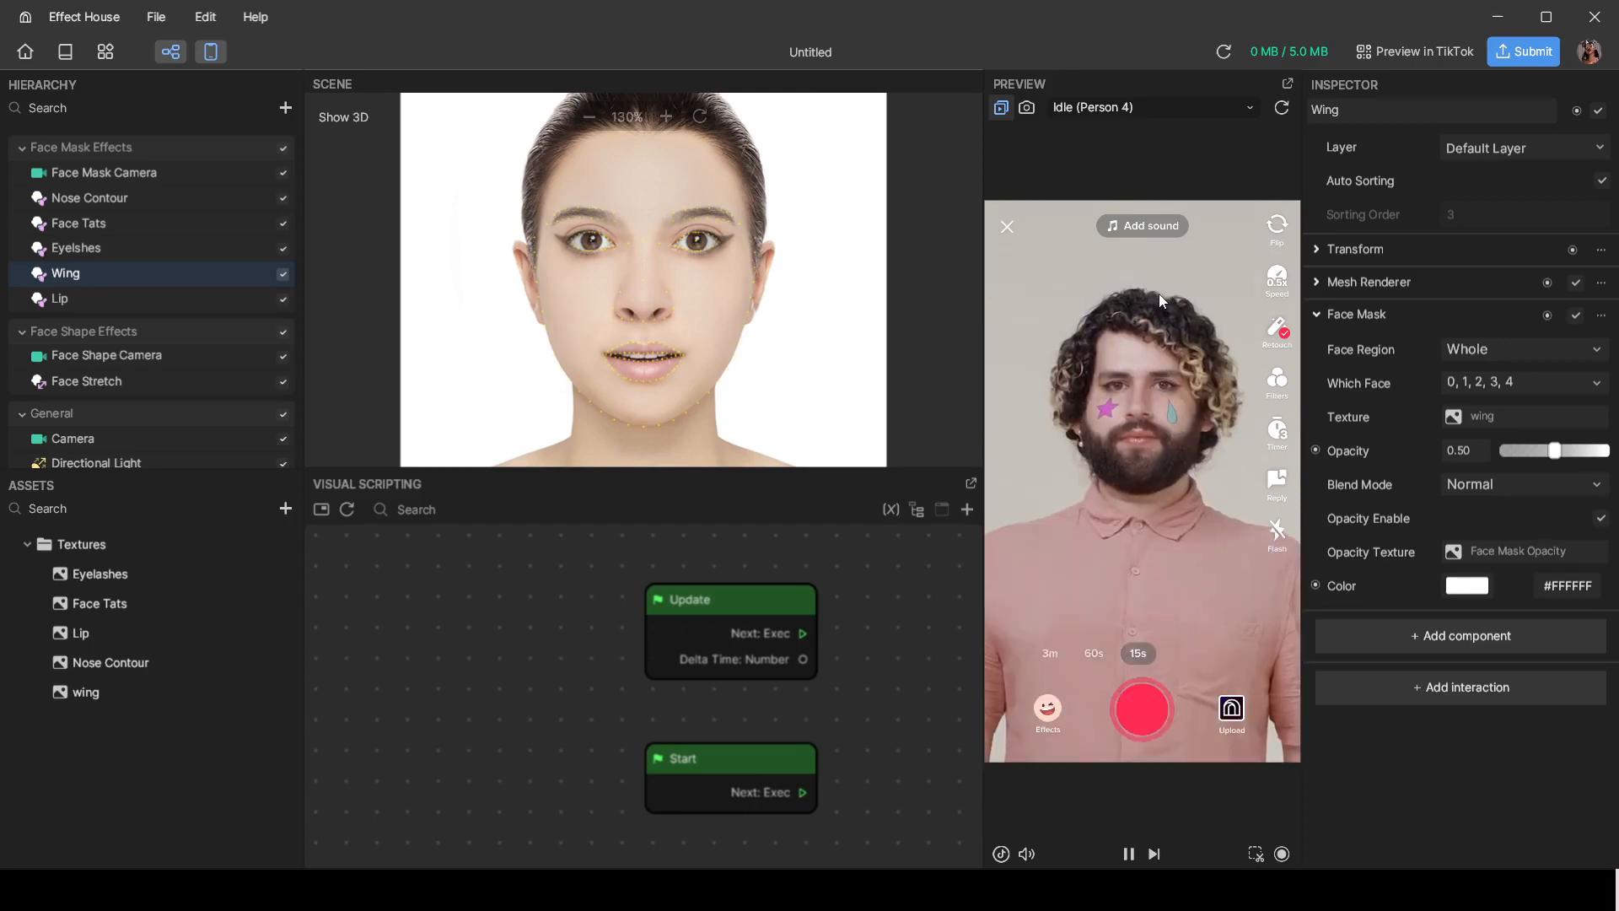
pyautogui.click(1169, 108)
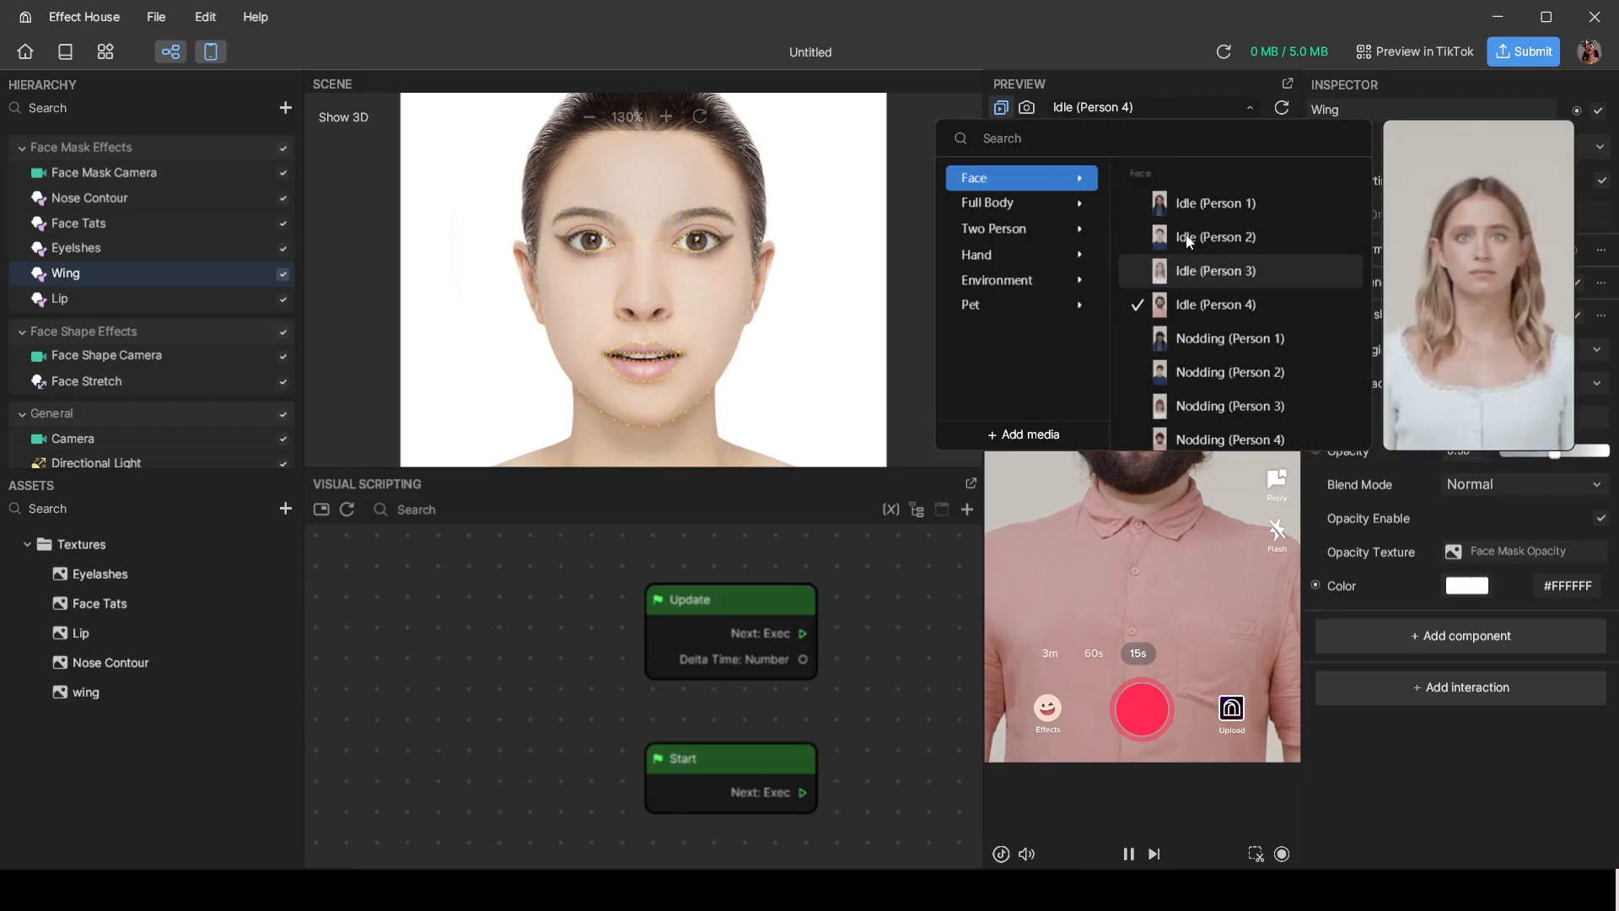
pyautogui.click(1152, 210)
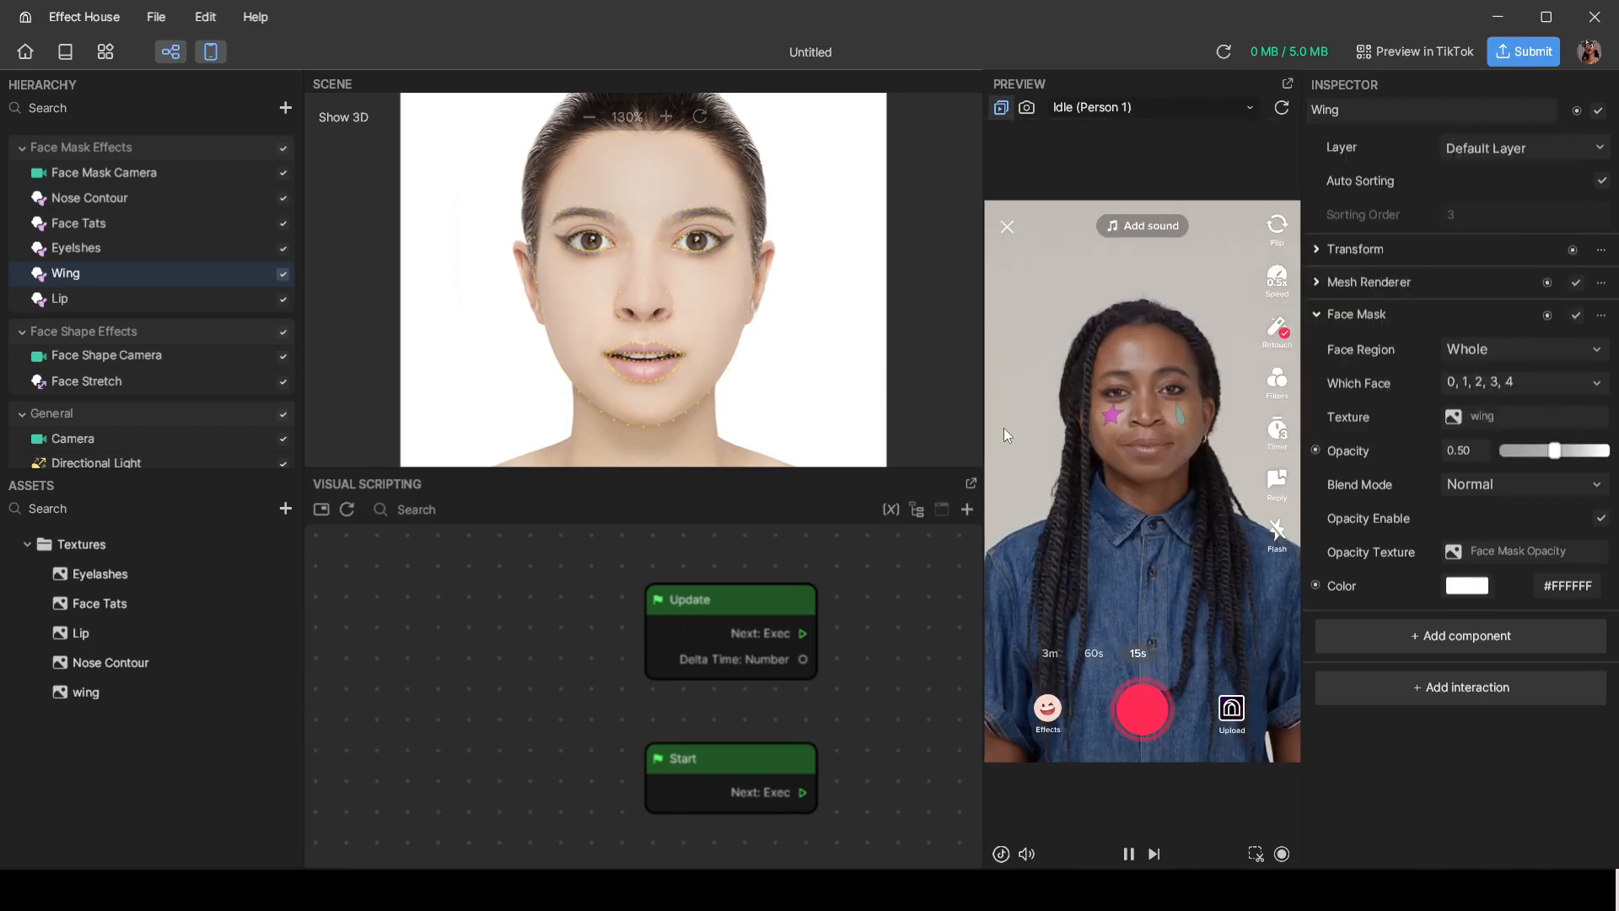